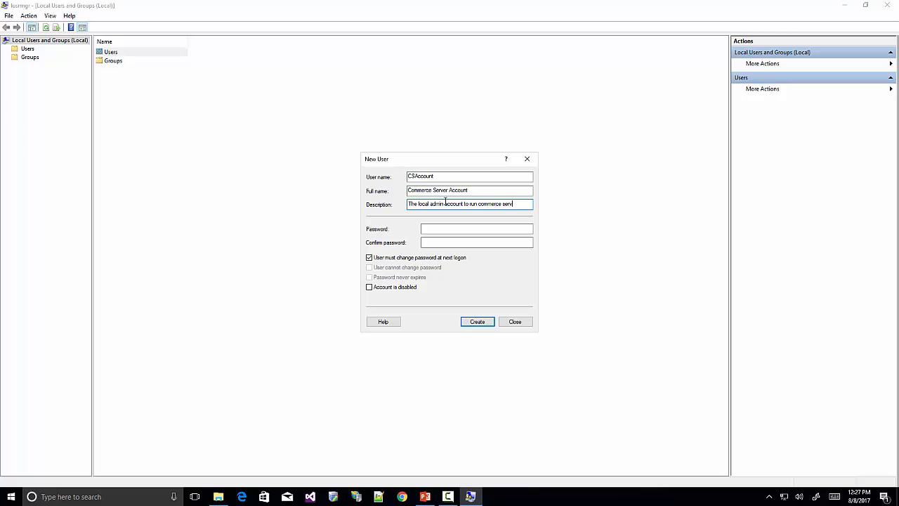
Finish CSAccount's description and set its password, so it cannot be changed and never expires.
{"action": "type", "text": "er"}
{"action": "key", "text": "Tab"}
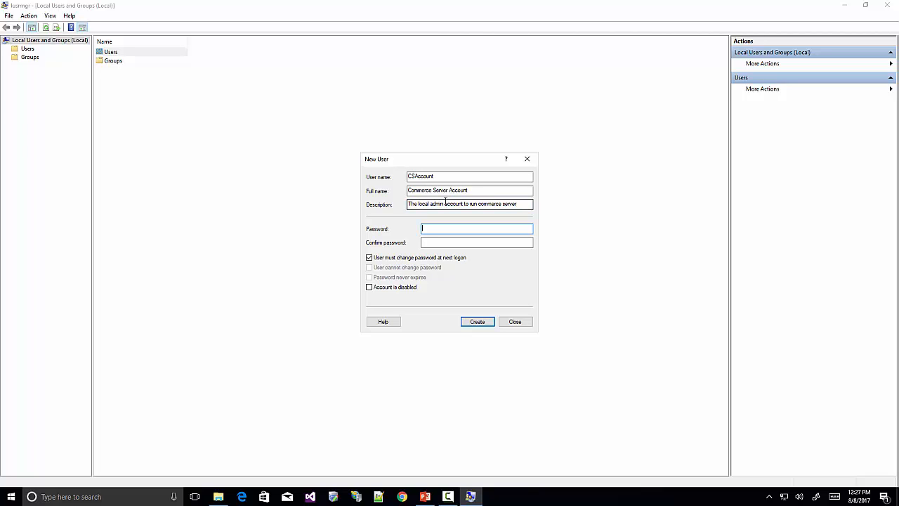
{"action": "type", "text": "***********"}
{"action": "key", "text": "Tab"}
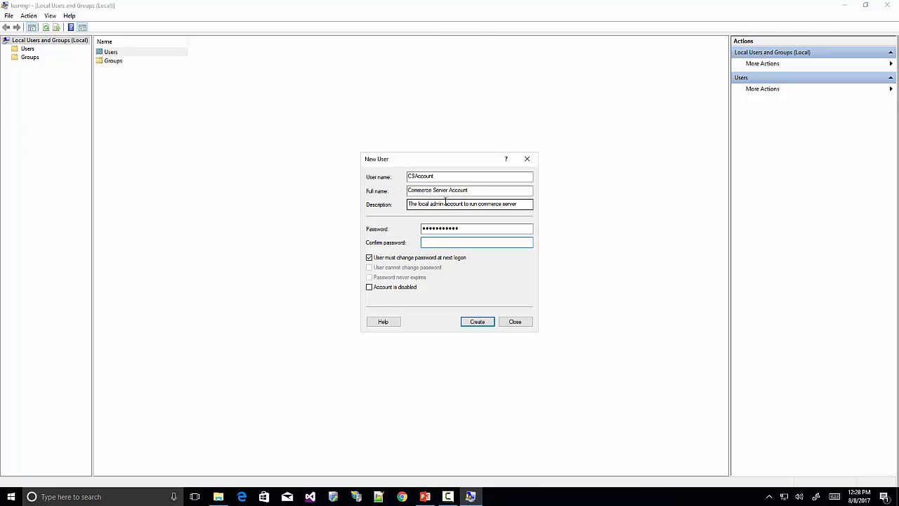
{"action": "type", "text": "***********"}
{"action": "key", "text": "Tab"}
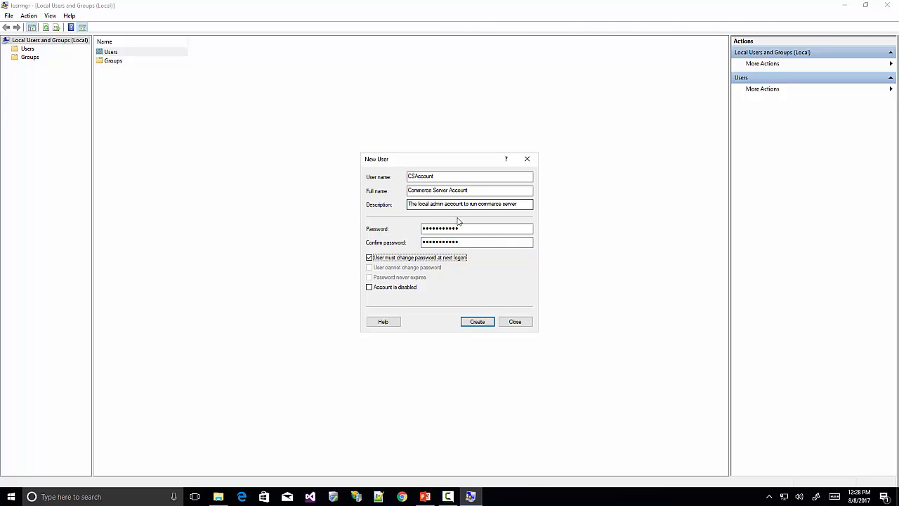
{"action": "left_click", "coordinate": [368, 257]}
{"action": "left_click", "coordinate": [368, 267]}
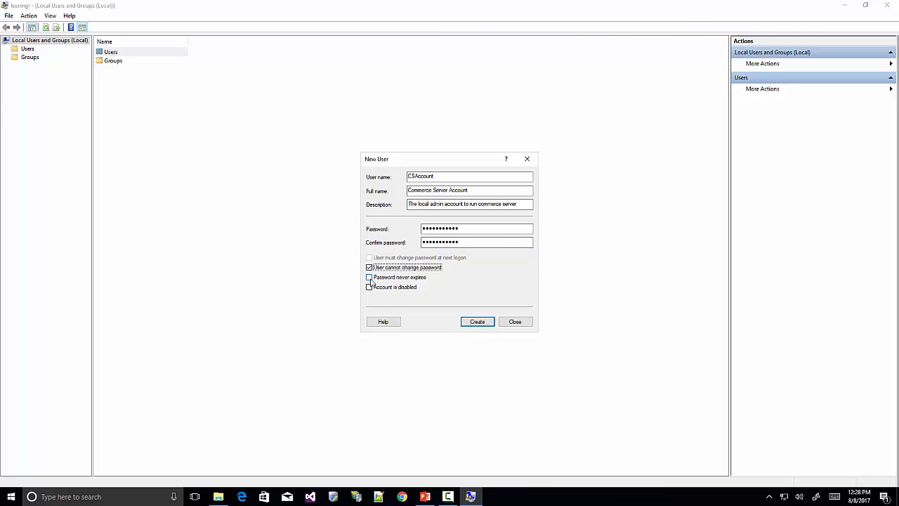
{"action": "left_click", "coordinate": [370, 278]}
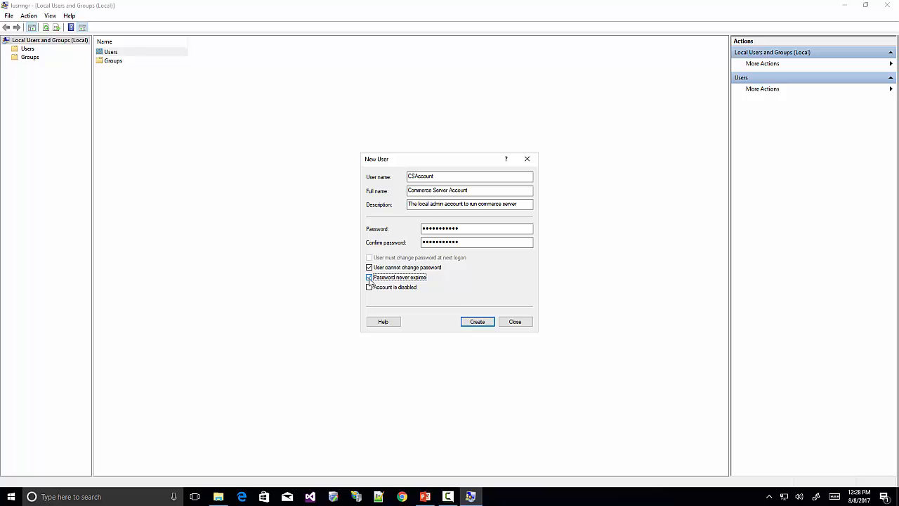
{"action": "left_click", "coordinate": [476, 322]}
Add CSAccount from location ICAN-18 to the local Administrators group.
{"action": "left_click", "coordinate": [515, 322]}
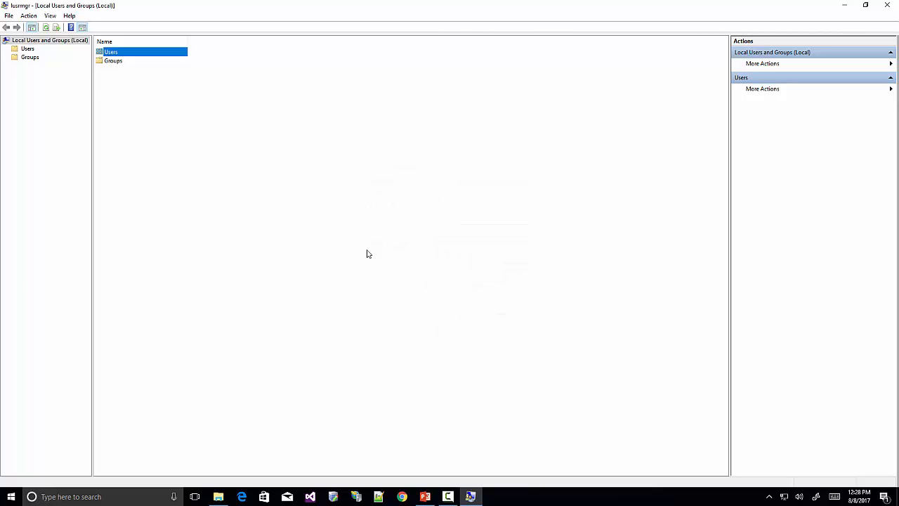
{"action": "left_click", "coordinate": [37, 59]}
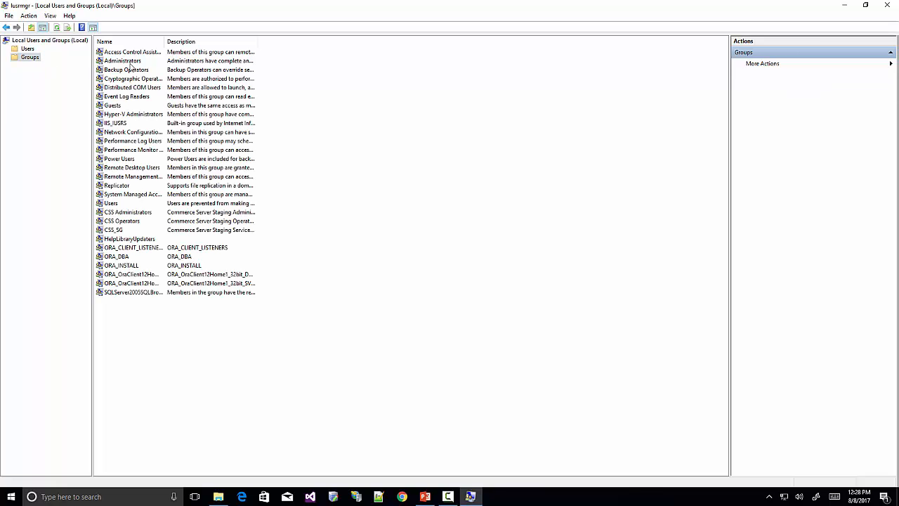
{"action": "double_click", "coordinate": [125, 61]}
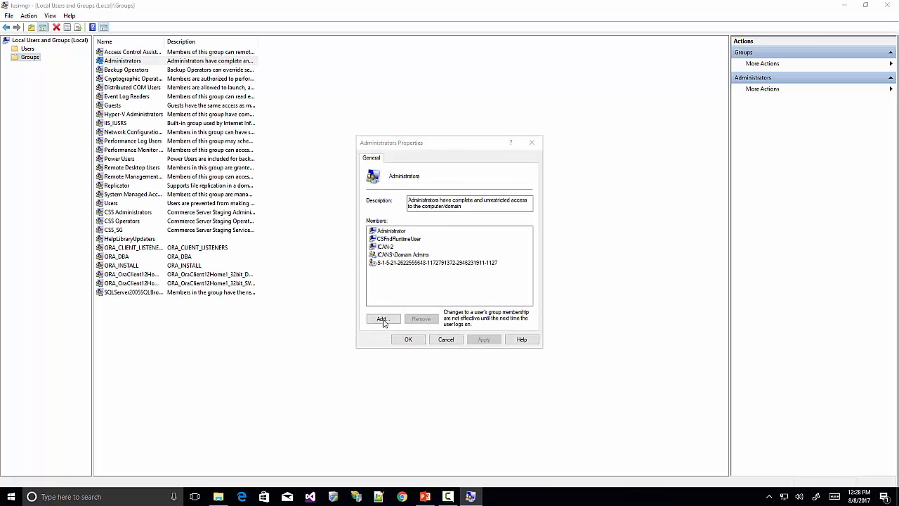
{"action": "left_click", "coordinate": [382, 320]}
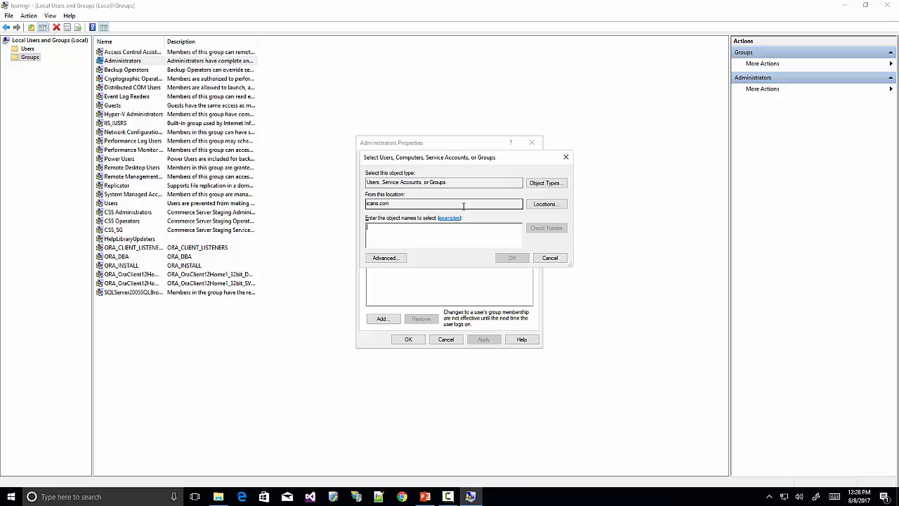
{"action": "left_click", "coordinate": [540, 205]}
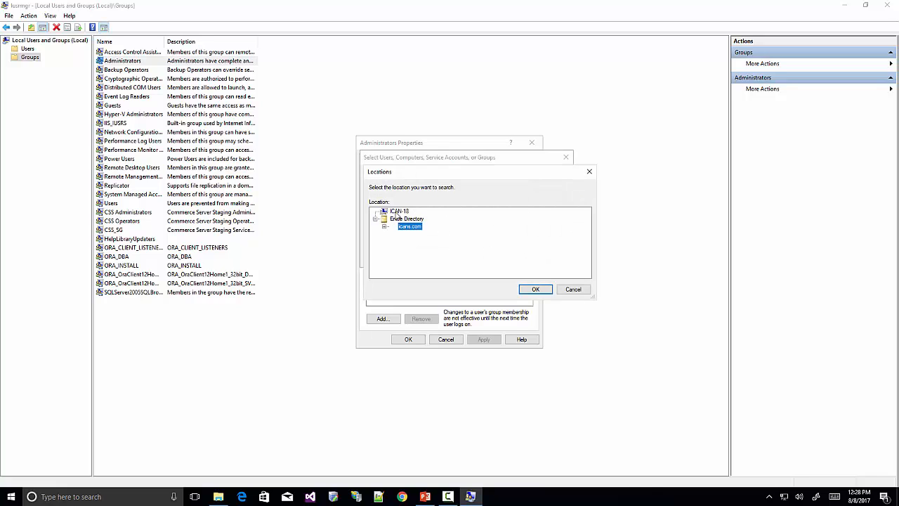
{"action": "left_click", "coordinate": [398, 212]}
{"action": "left_click", "coordinate": [532, 288]}
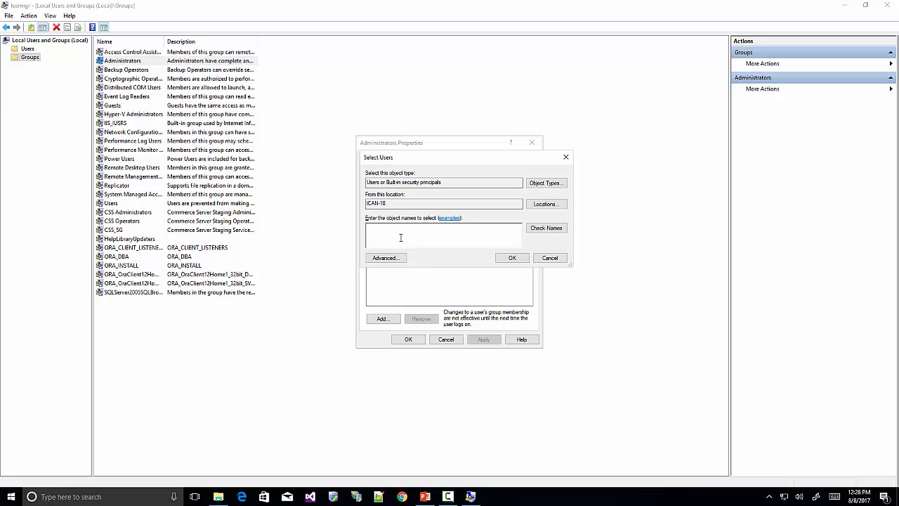
{"action": "type", "text": "CSAccount"}
{"action": "left_click", "coordinate": [545, 228]}
{"action": "left_click", "coordinate": [512, 258]}
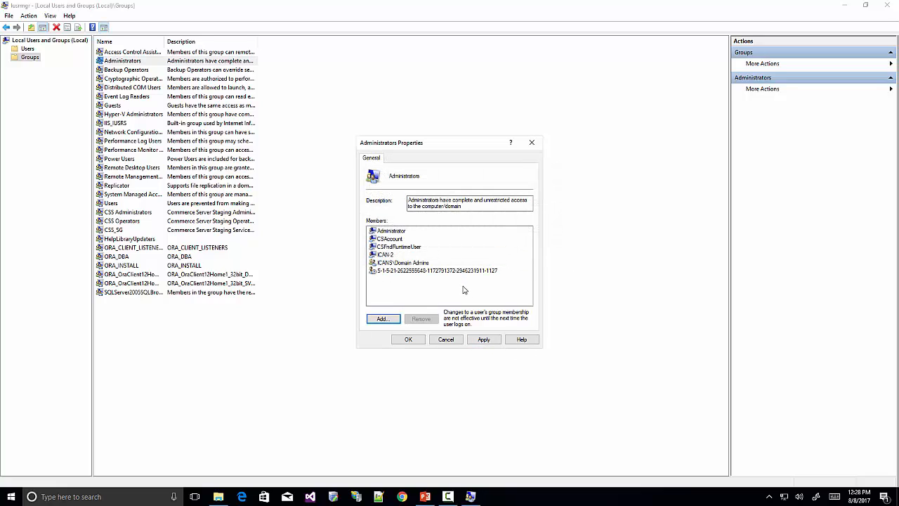
{"action": "left_click", "coordinate": [484, 340]}
{"action": "left_click", "coordinate": [410, 340]}
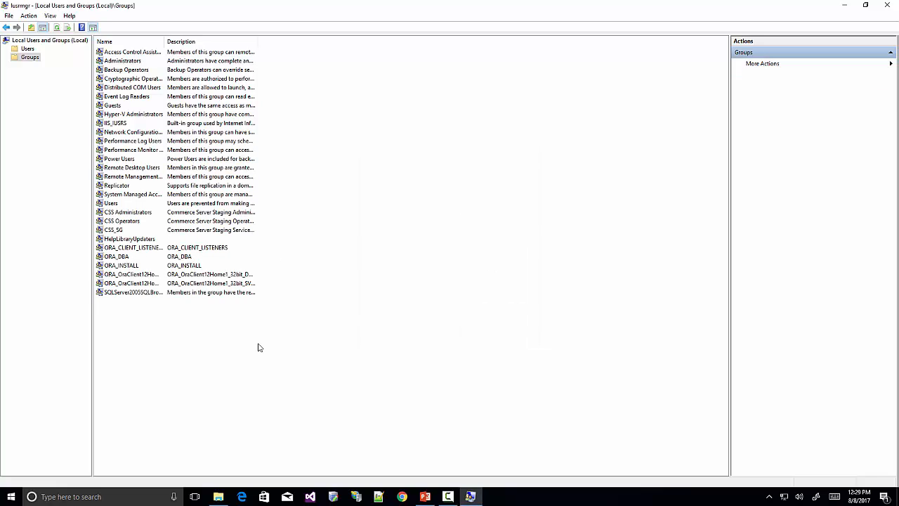
Confirm CSAccount's Member Of list shows Administrators and Users.
{"action": "left_click", "coordinate": [40, 49]}
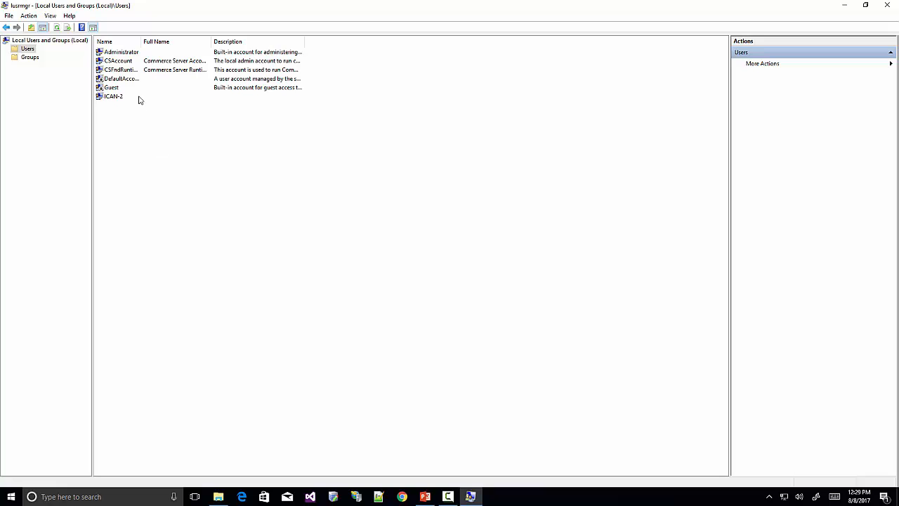
{"action": "double_click", "coordinate": [138, 61]}
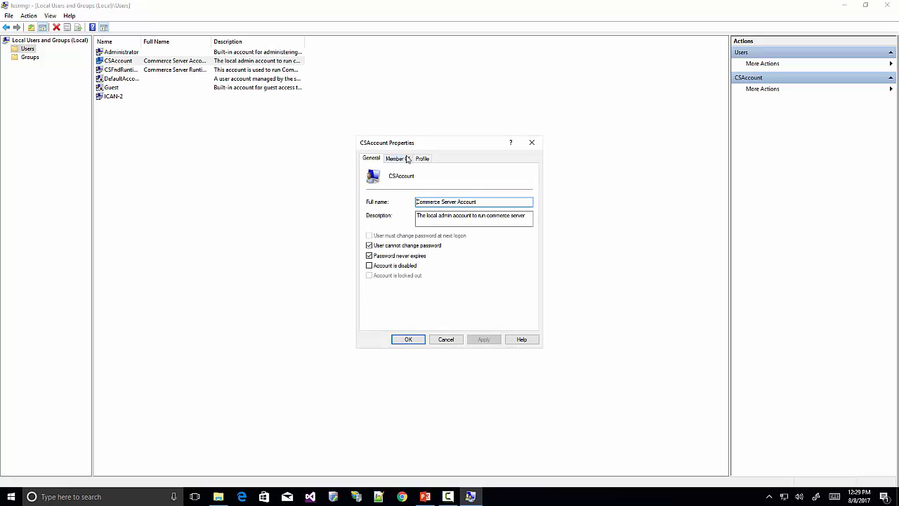
{"action": "left_click", "coordinate": [402, 161]}
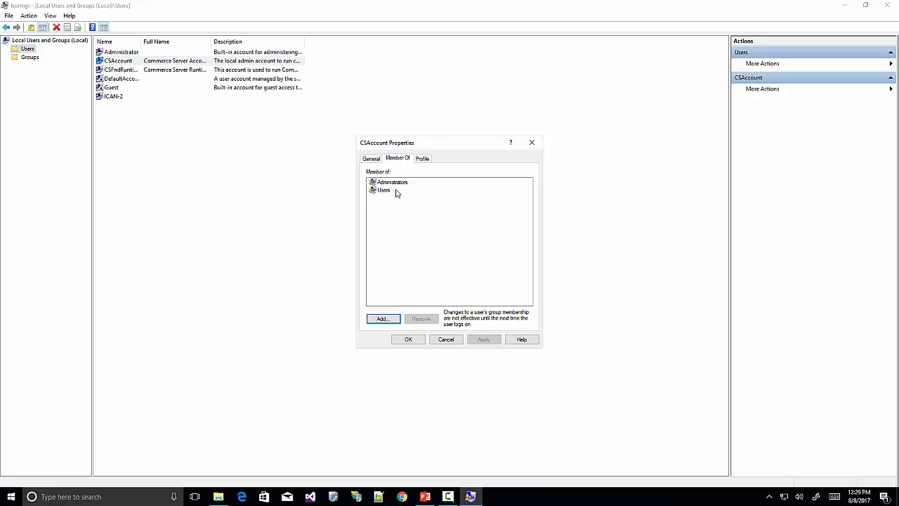
{"action": "left_click", "coordinate": [406, 339]}
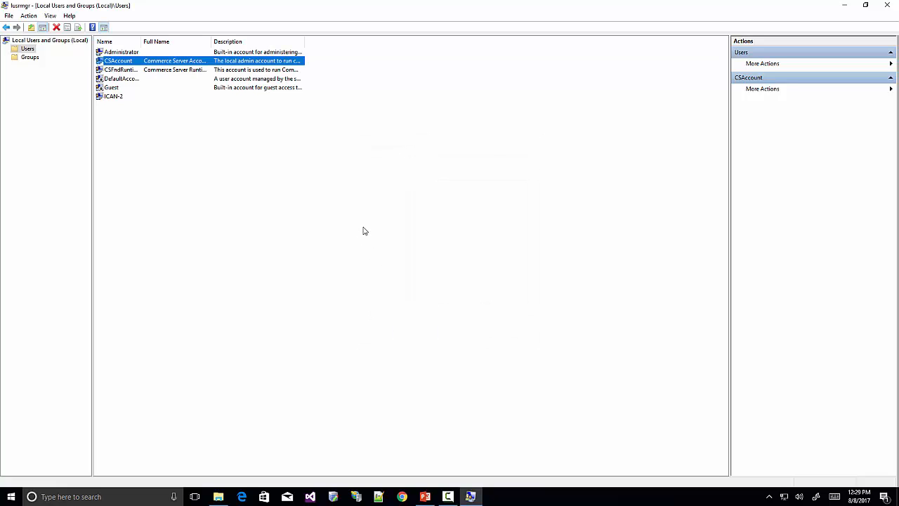
Launch SQL Server Management Studio as administrator from a 'sql' Windows search.
{"action": "left_click", "coordinate": [62, 494]}
{"action": "type", "text": "sql"}
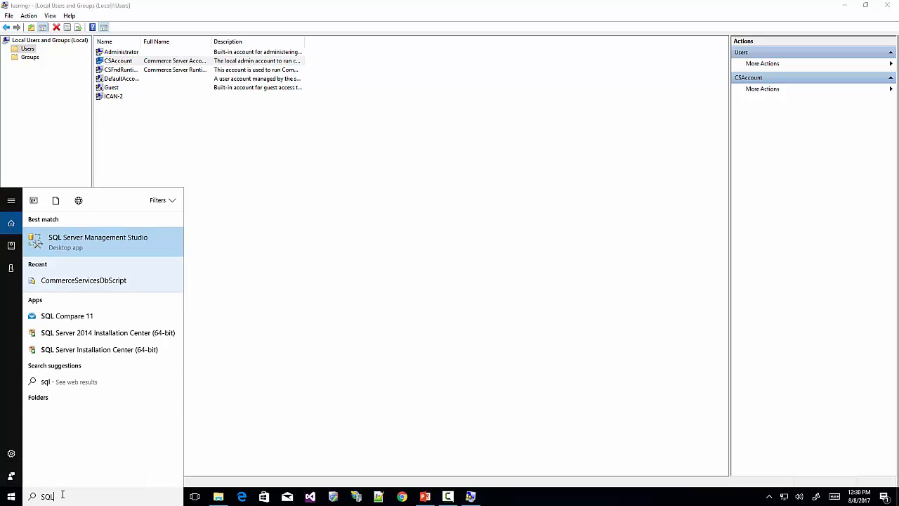
{"action": "right_click", "coordinate": [113, 246]}
{"action": "left_click", "coordinate": [123, 248]}
{"action": "type", "text": "sql"}
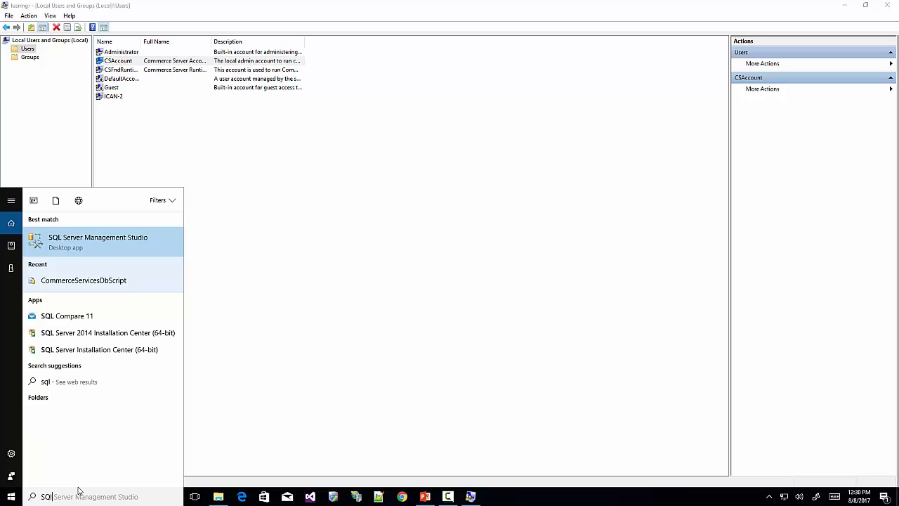
{"action": "right_click", "coordinate": [138, 240]}
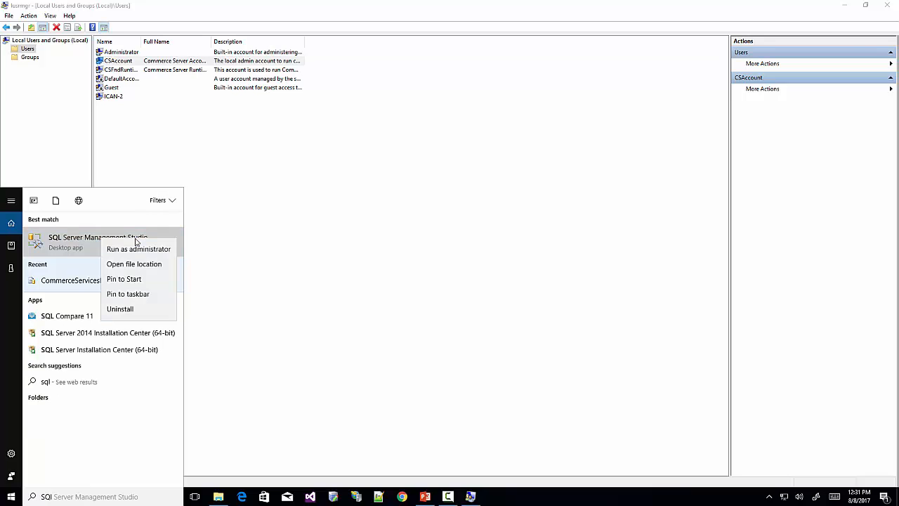
{"action": "left_click", "coordinate": [138, 250]}
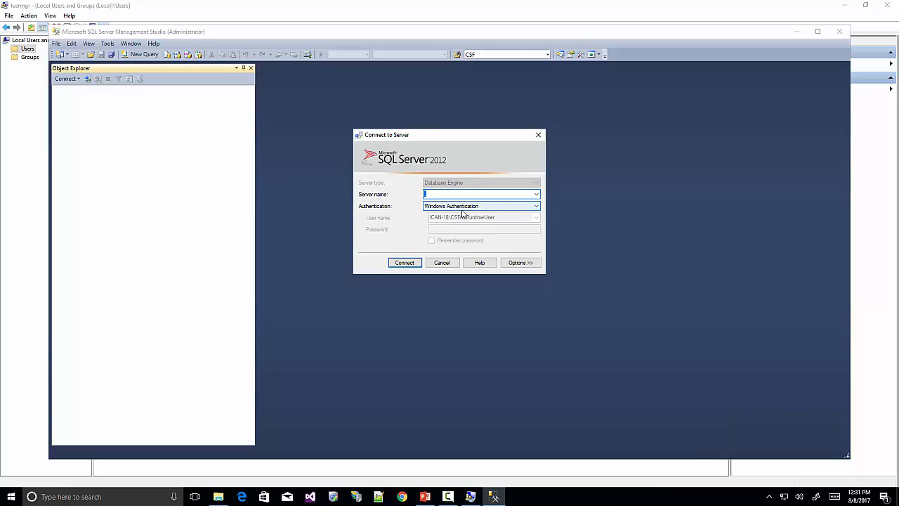
Connect to the database server using SQL Server authentication and its password.
{"action": "left_click", "coordinate": [461, 206]}
{"action": "left_click", "coordinate": [437, 221]}
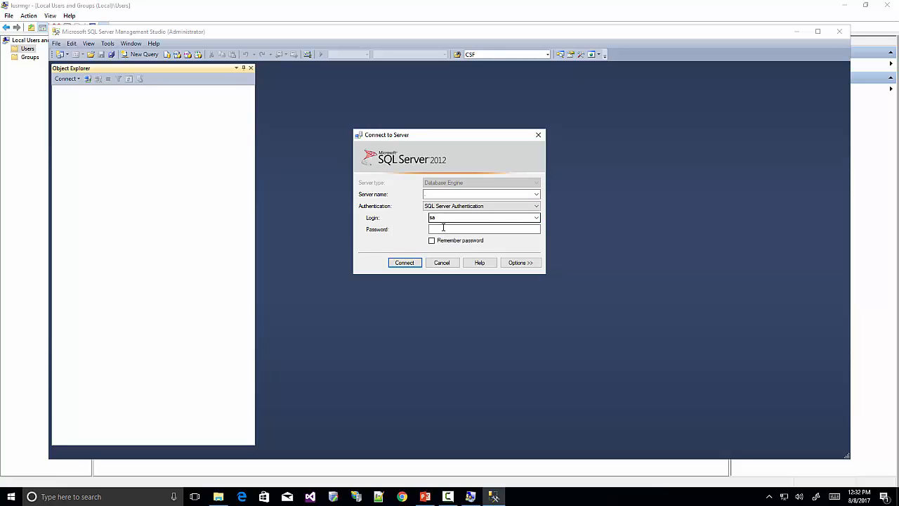
{"action": "left_click", "coordinate": [443, 230]}
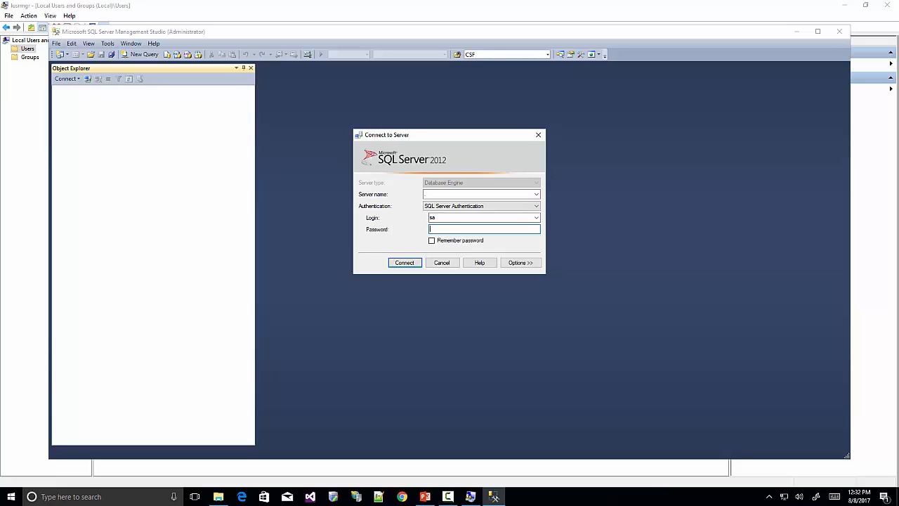
{"action": "type", "text": "**********"}
{"action": "key", "text": "Return"}
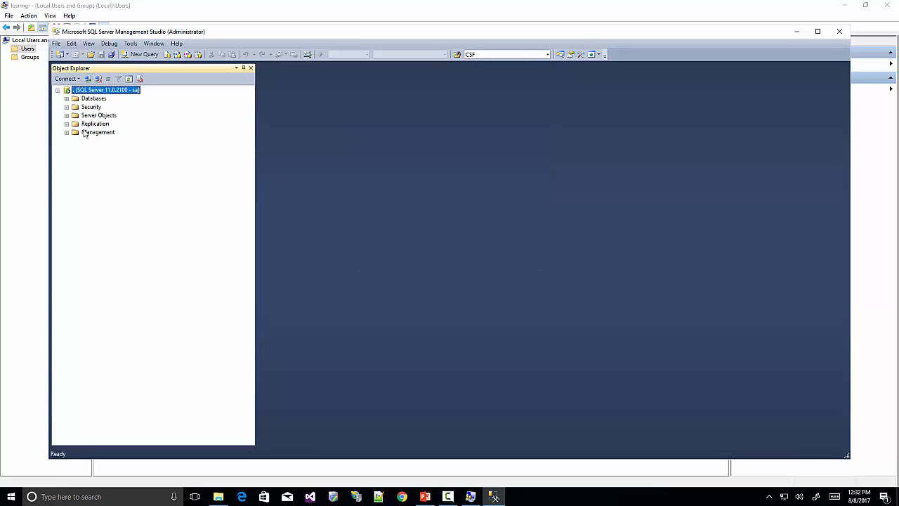
Start a new login under Security > Logins for the CSAccount Windows account.
{"action": "left_click", "coordinate": [66, 107]}
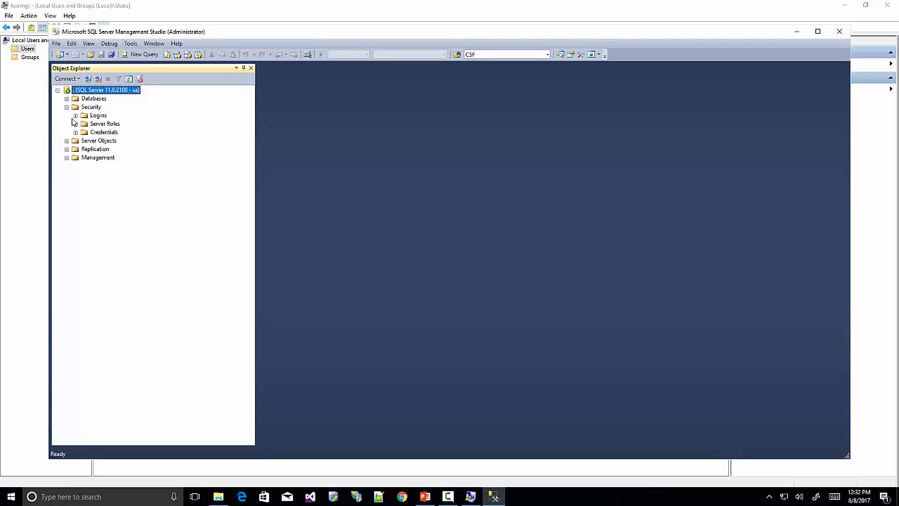
{"action": "left_click", "coordinate": [76, 116]}
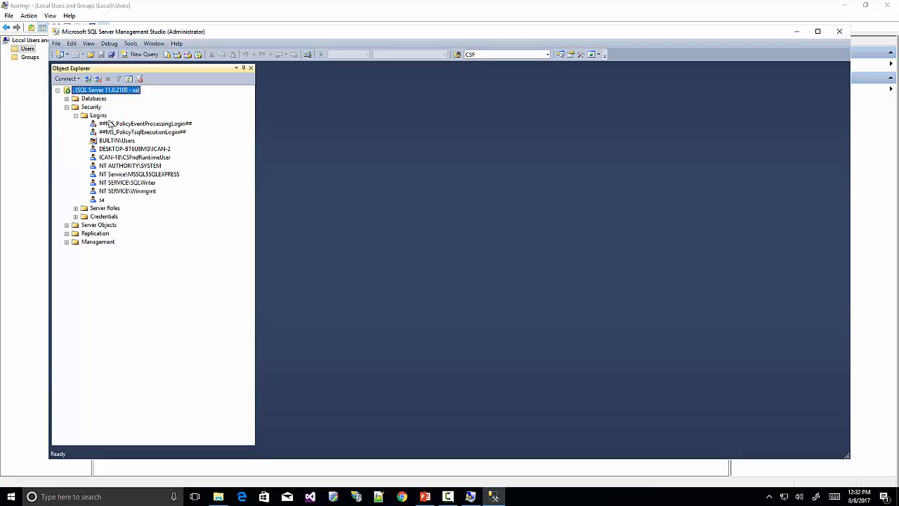
{"action": "left_click", "coordinate": [102, 116]}
{"action": "right_click", "coordinate": [103, 117]}
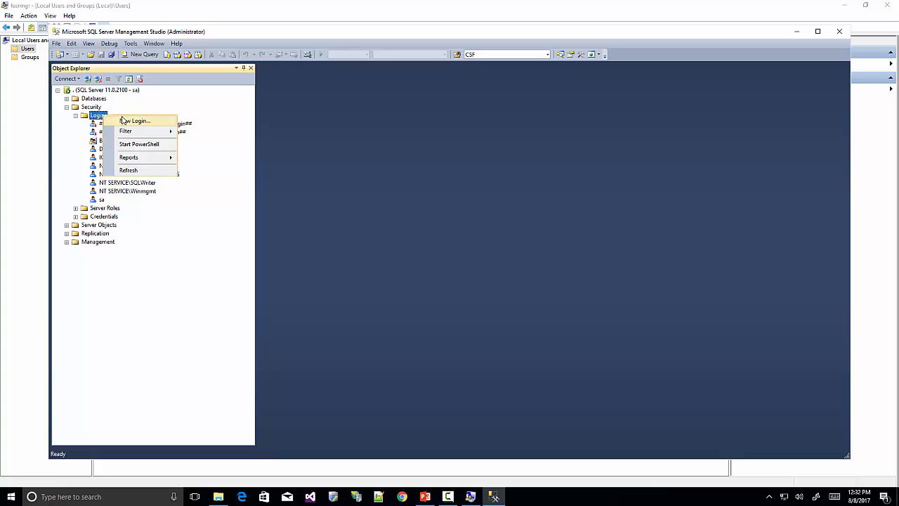
{"action": "left_click", "coordinate": [129, 120]}
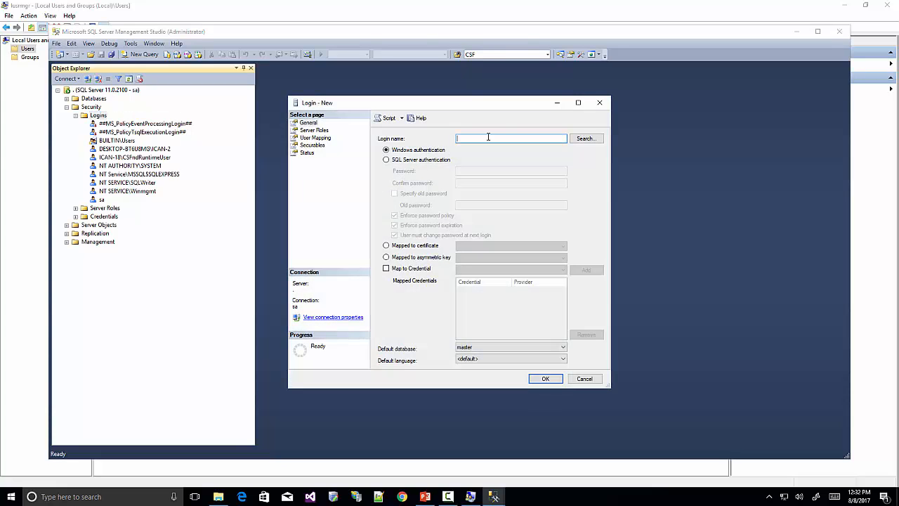
{"action": "left_click", "coordinate": [585, 138]}
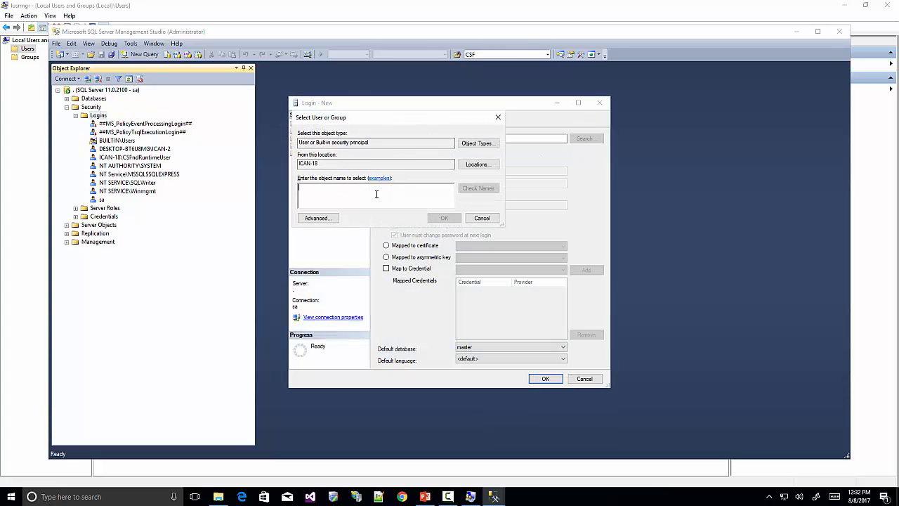
{"action": "type", "text": "CA"}
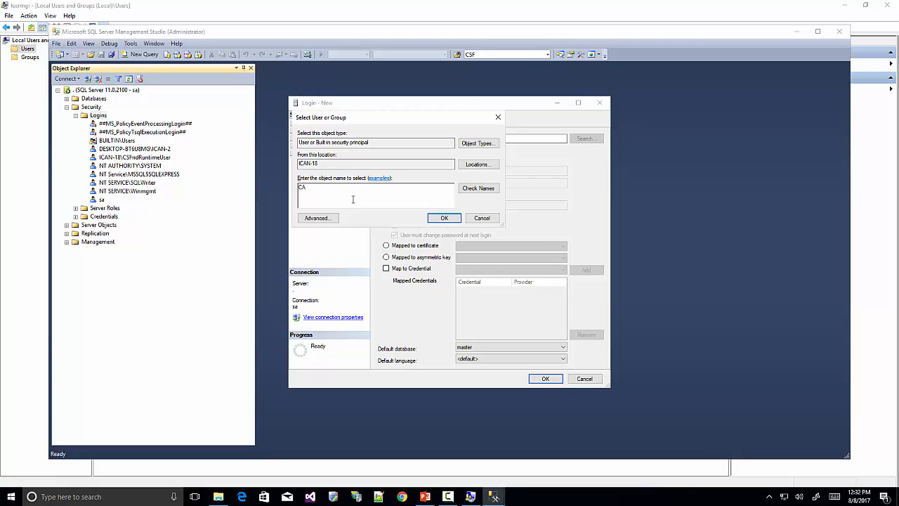
{"action": "key", "text": "BackSpace"}
{"action": "type", "text": "SAccount"}
{"action": "left_click", "coordinate": [472, 190]}
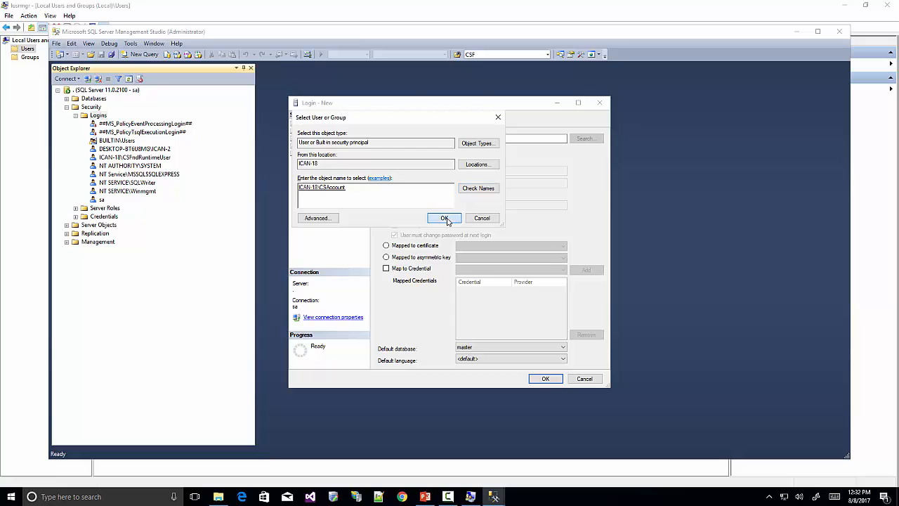
{"action": "left_click", "coordinate": [444, 218]}
Grant the CSAccount login the sysadmin and serveradmin server roles and create it.
{"action": "left_click", "coordinate": [315, 130]}
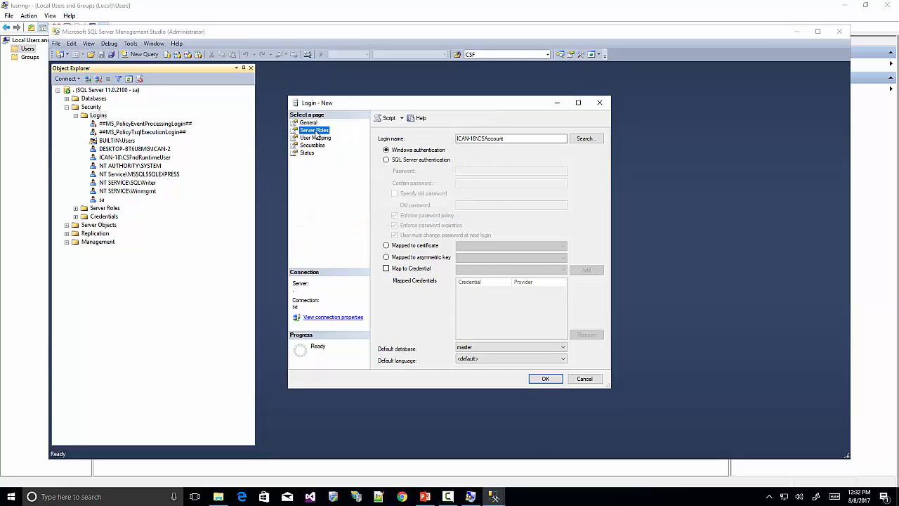
{"action": "left_click", "coordinate": [382, 224]}
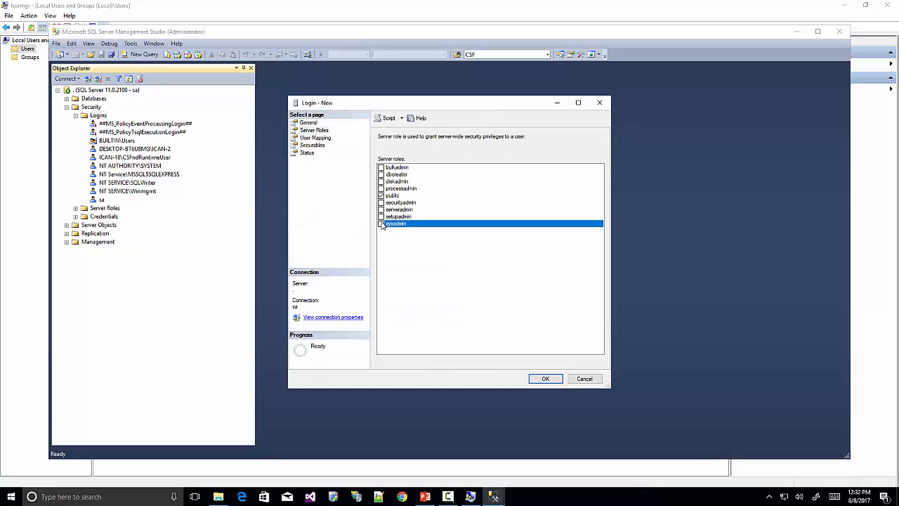
{"action": "left_click", "coordinate": [382, 210]}
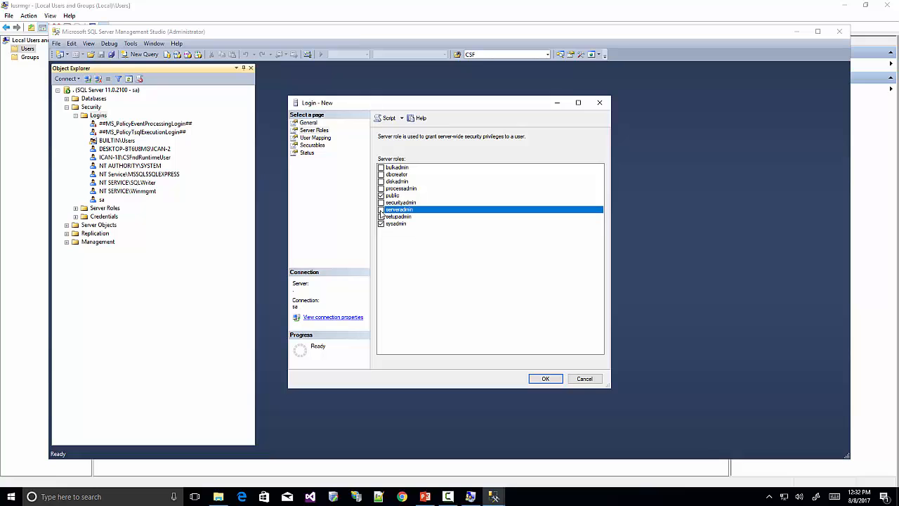
{"action": "left_click", "coordinate": [542, 379]}
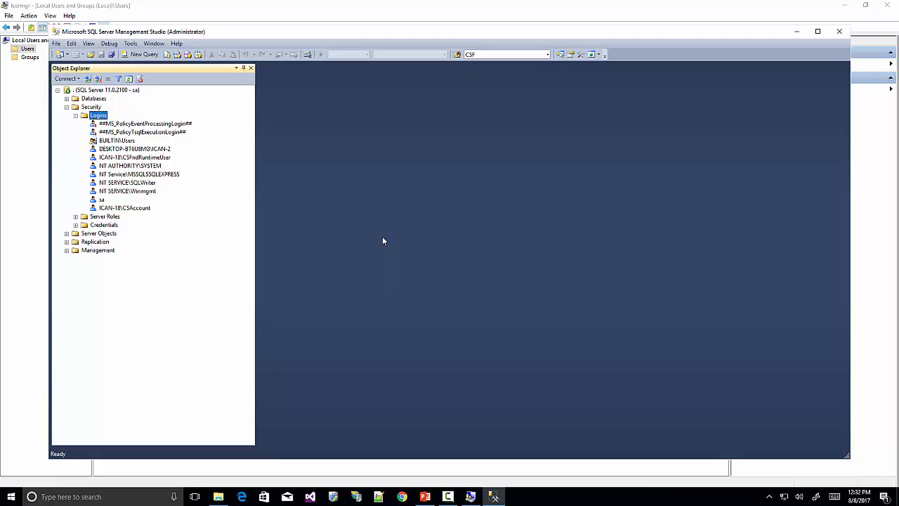
{"action": "left_click", "coordinate": [663, 502]}
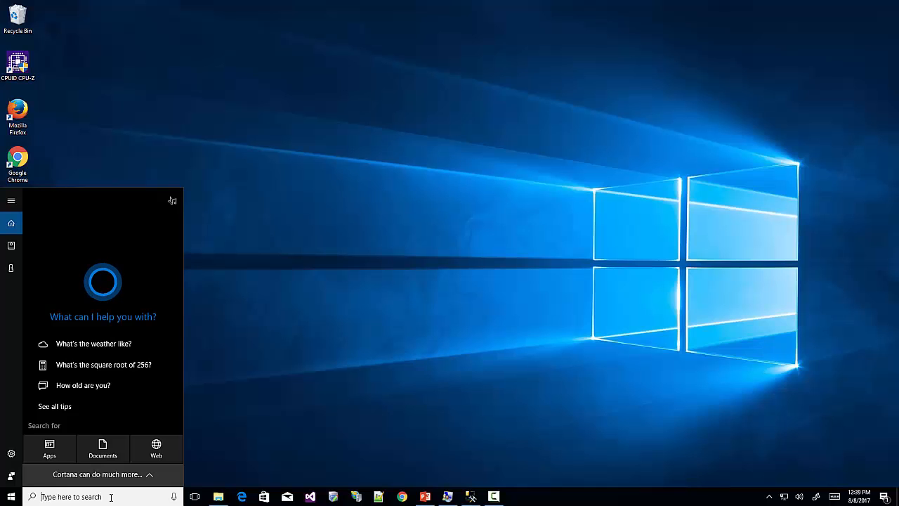
Filter Apps & features for 'net framework 4.6.1' and 'MV' to check installed runtimes.
{"action": "type", "text": "add re"}
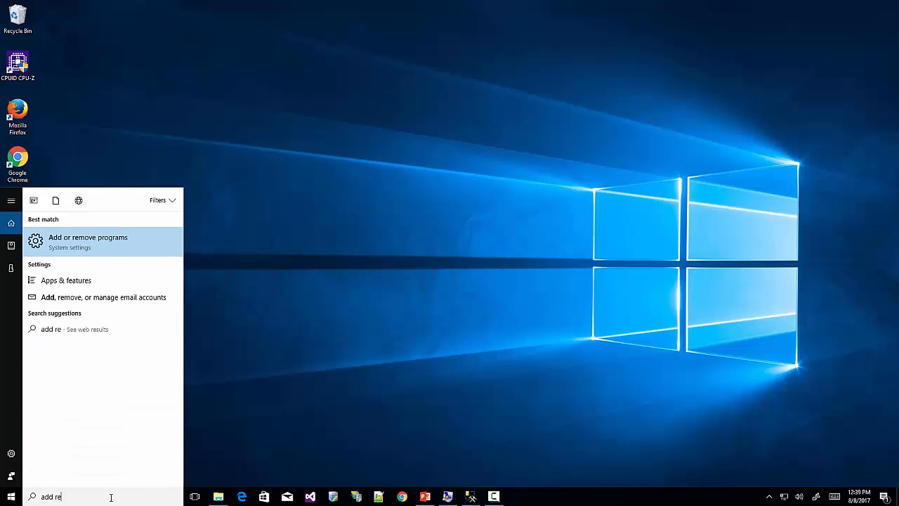
{"action": "key", "text": "Return"}
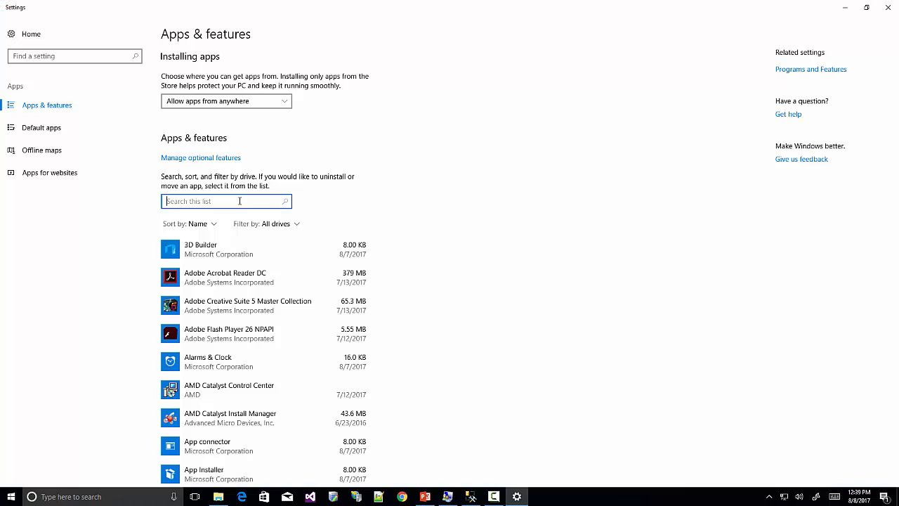
{"action": "type", "text": "net"}
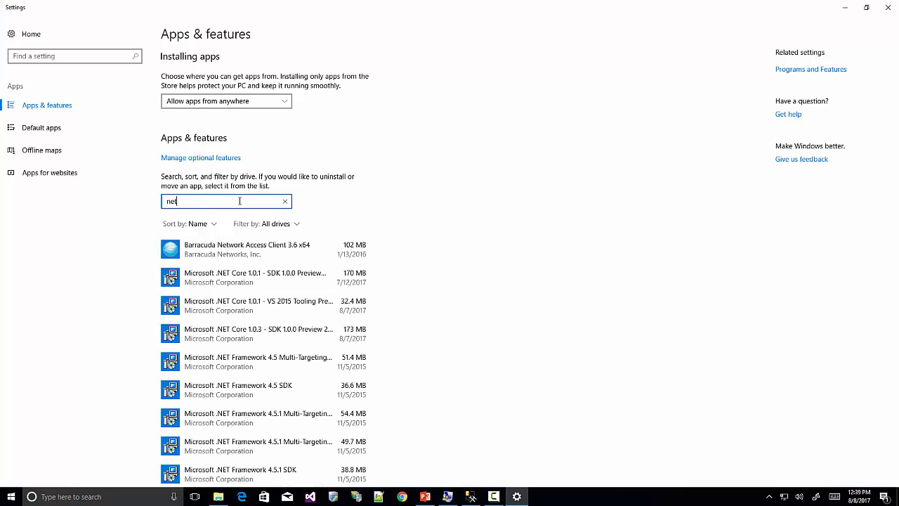
{"action": "type", "text": " fram"}
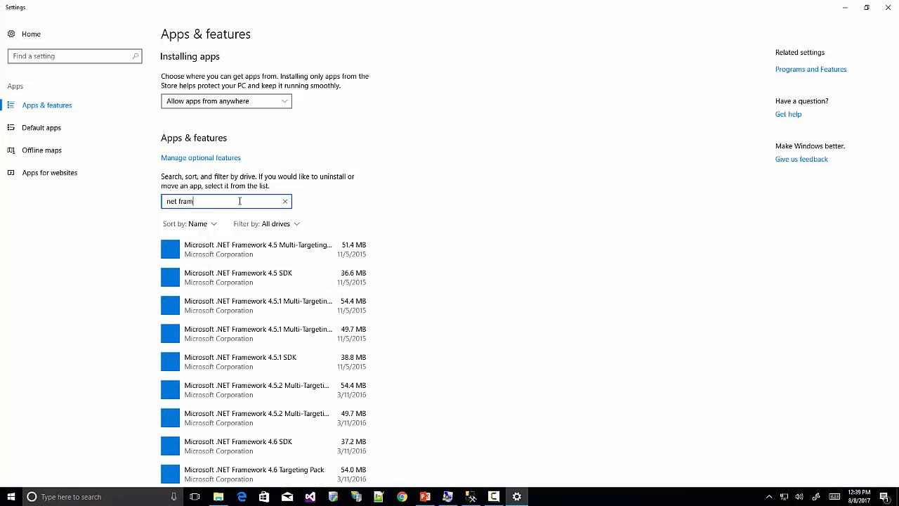
{"action": "type", "text": "ewor"}
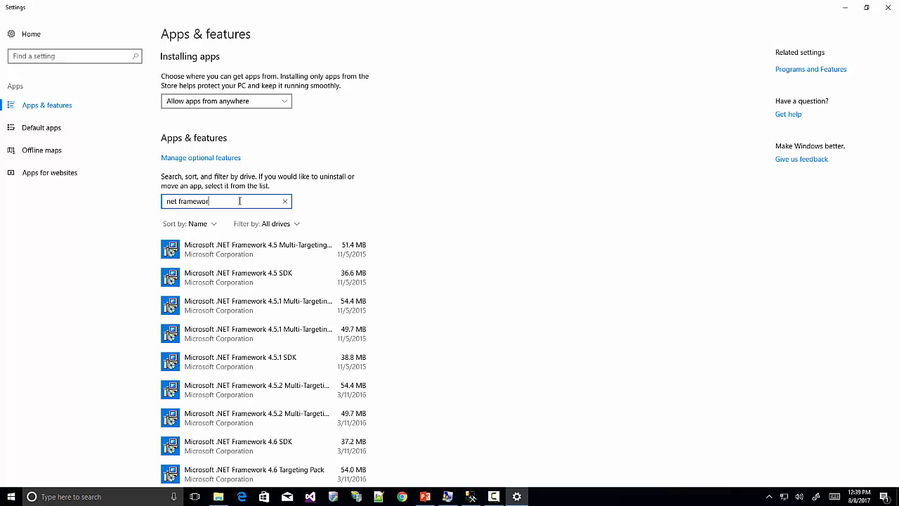
{"action": "type", "text": "k 4.6.1"}
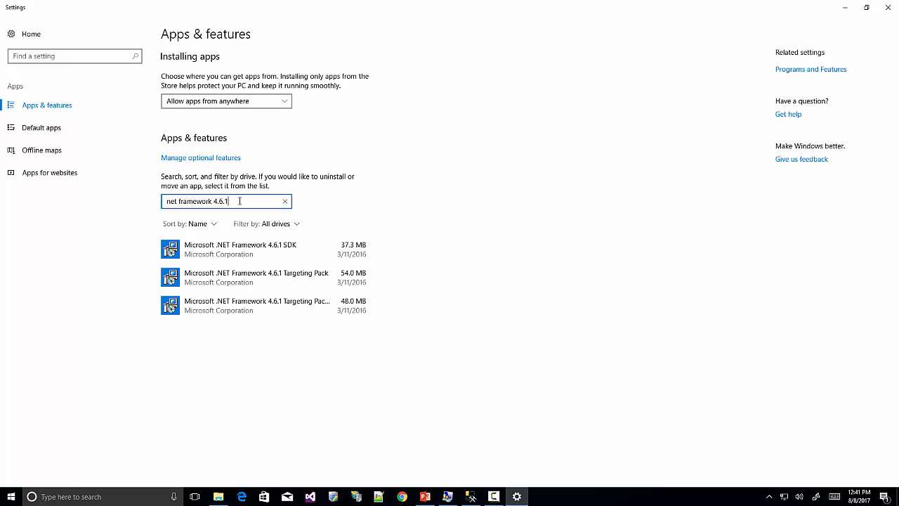
{"action": "key", "text": "BackSpace"}
{"action": "key", "text": "BackSpace"}
{"action": "key", "text": "BackSpace"}
{"action": "key", "text": "BackSpace"}
{"action": "key", "text": "BackSpace"}
{"action": "key", "text": "BackSpace"}
{"action": "key", "text": "BackSpace"}
{"action": "key", "text": "BackSpace"}
{"action": "key", "text": "BackSpace"}
{"action": "key", "text": "BackSpace"}
{"action": "key", "text": "BackSpace"}
{"action": "key", "text": "BackSpace"}
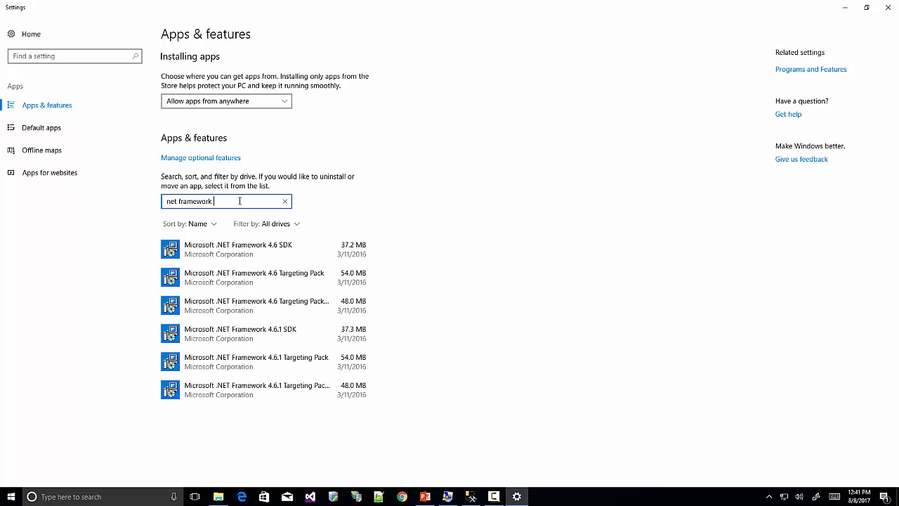
{"action": "key", "text": "BackSpace"}
{"action": "key", "text": "BackSpace"}
{"action": "key", "text": "BackSpace"}
{"action": "key", "text": "BackSpace"}
{"action": "key", "text": "BackSpace"}
{"action": "key", "text": "BackSpace"}
{"action": "key", "text": "BackSpace"}
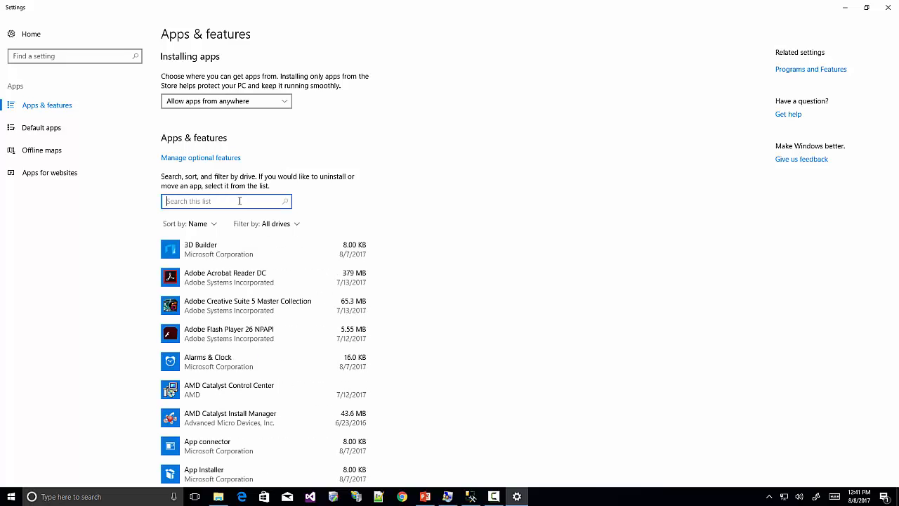
{"action": "type", "text": "MV"}
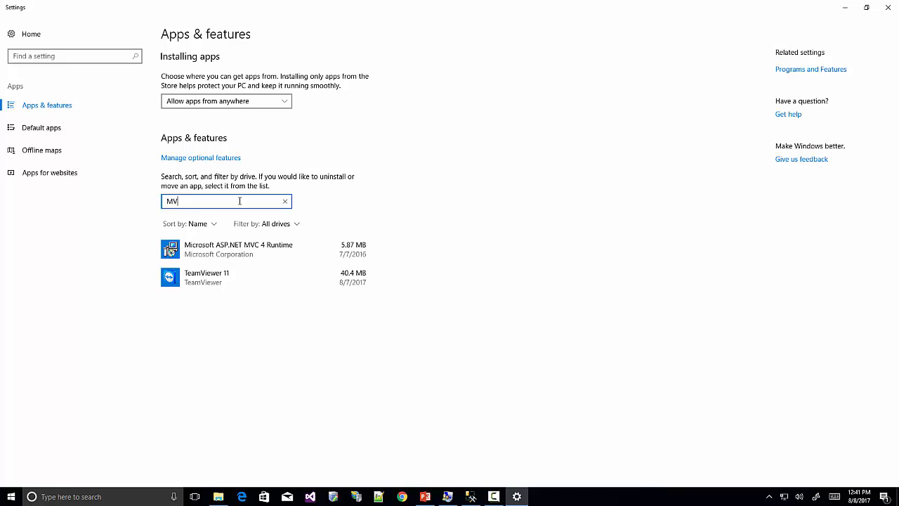
{"action": "key", "text": "BackSpace"}
{"action": "key", "text": "BackSpace"}
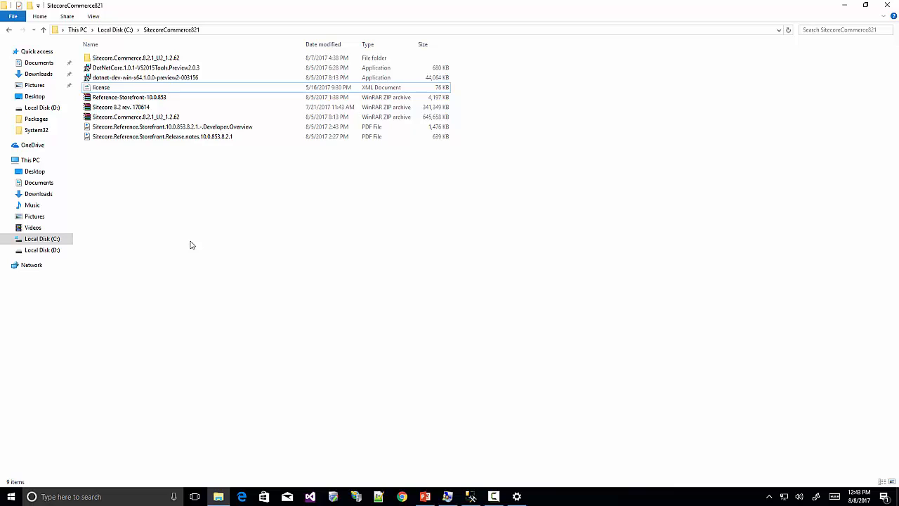
Select the DotNetCore VS2015 tools installer in C:\SitecoreCommerce821.
{"action": "left_click", "coordinate": [143, 70]}
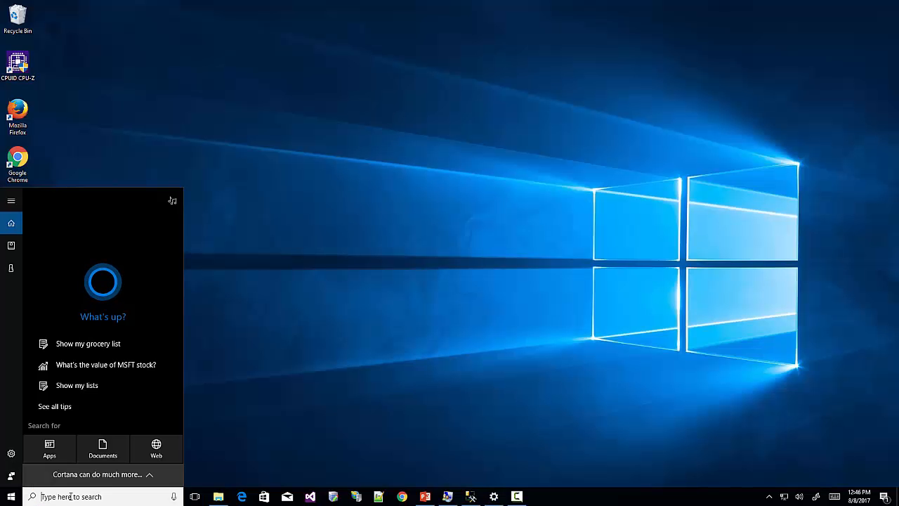
Launch Web Platform Installer elevated and find Web Deploy 3.6 via a 'WebDeploy' search.
{"action": "type", "text": "web"}
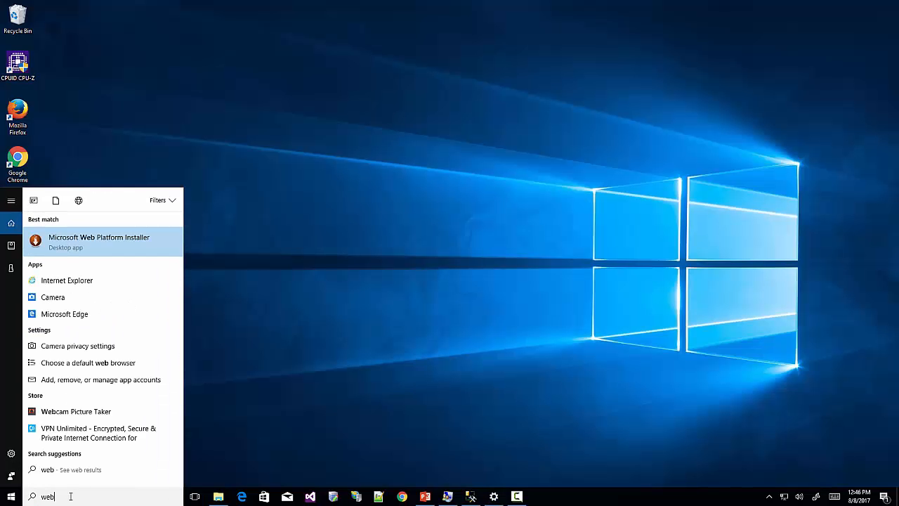
{"action": "key", "text": "Return"}
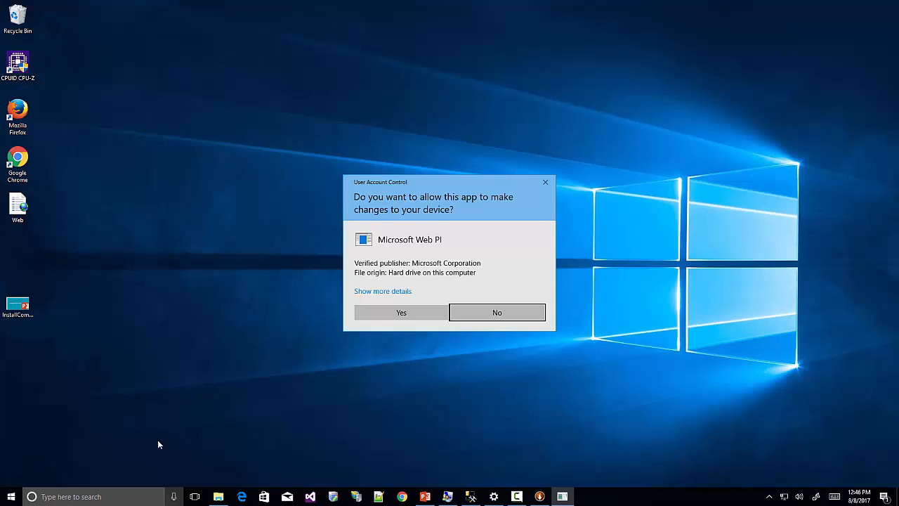
{"action": "left_click", "coordinate": [402, 319]}
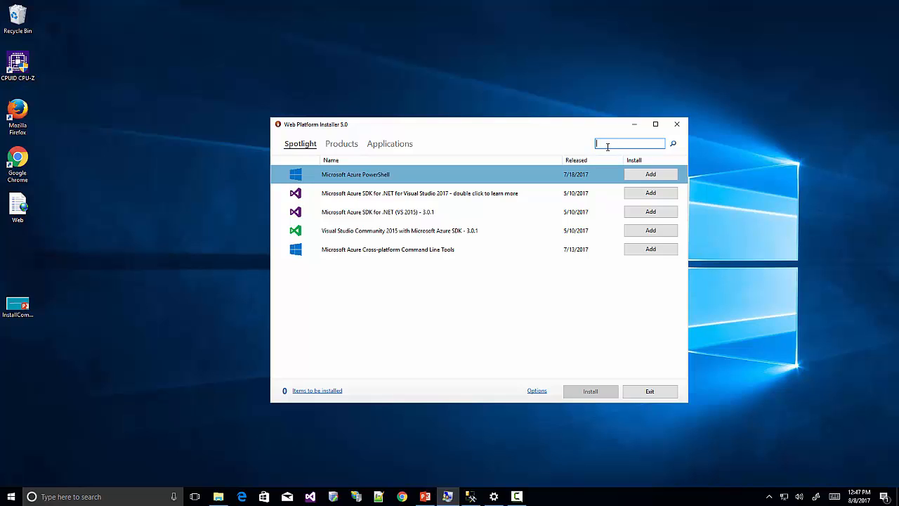
{"action": "type", "text": "WebDeploy"}
{"action": "key", "text": "Return"}
{"action": "left_click", "coordinate": [362, 301]}
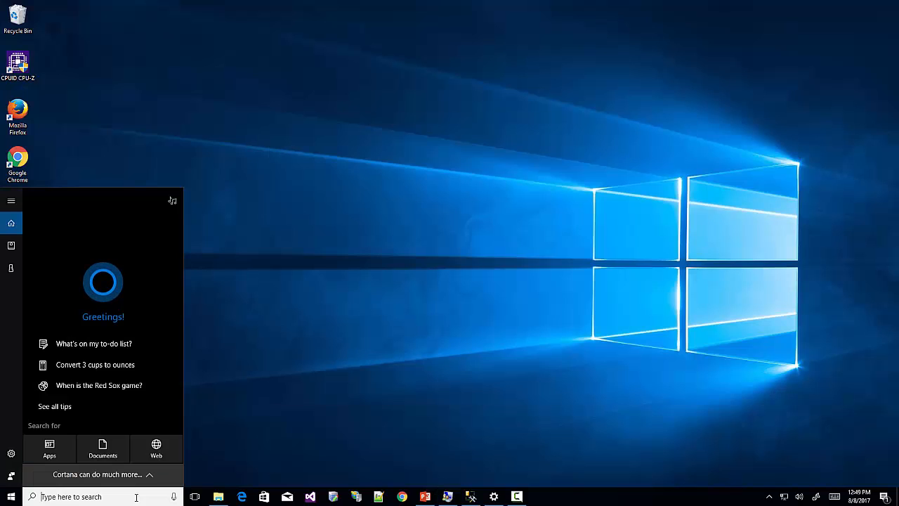
Open an elevated Windows PowerShell, clear the screen, and run host to view version details.
{"action": "type", "text": "power"}
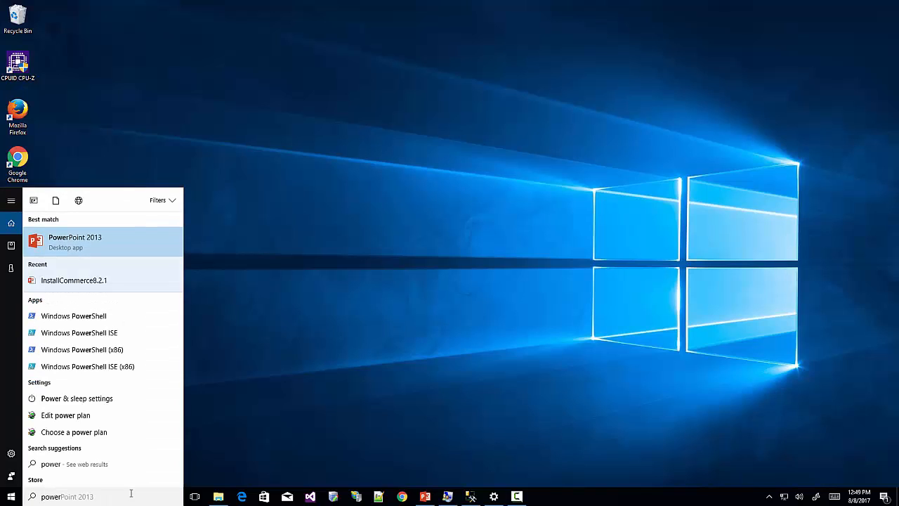
{"action": "right_click", "coordinate": [136, 316]}
{"action": "left_click", "coordinate": [134, 328]}
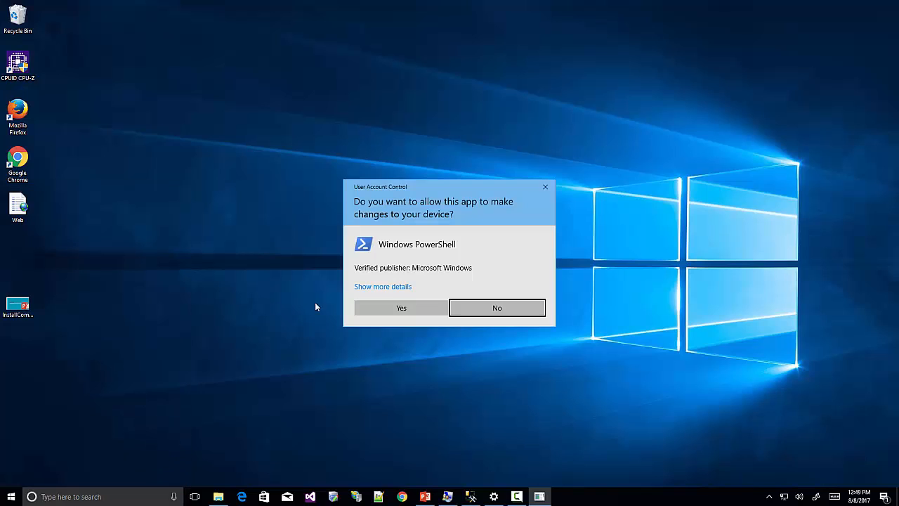
{"action": "left_click", "coordinate": [390, 308]}
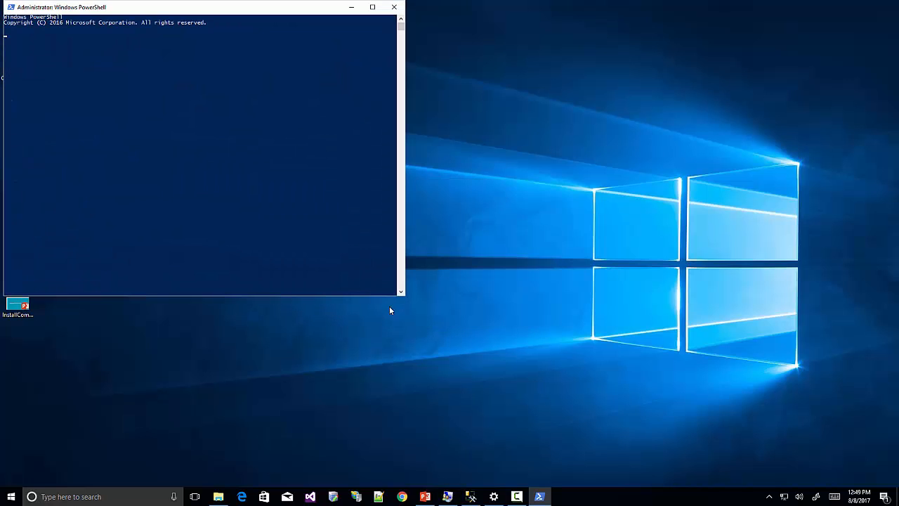
{"action": "key", "text": "ctrl+l"}
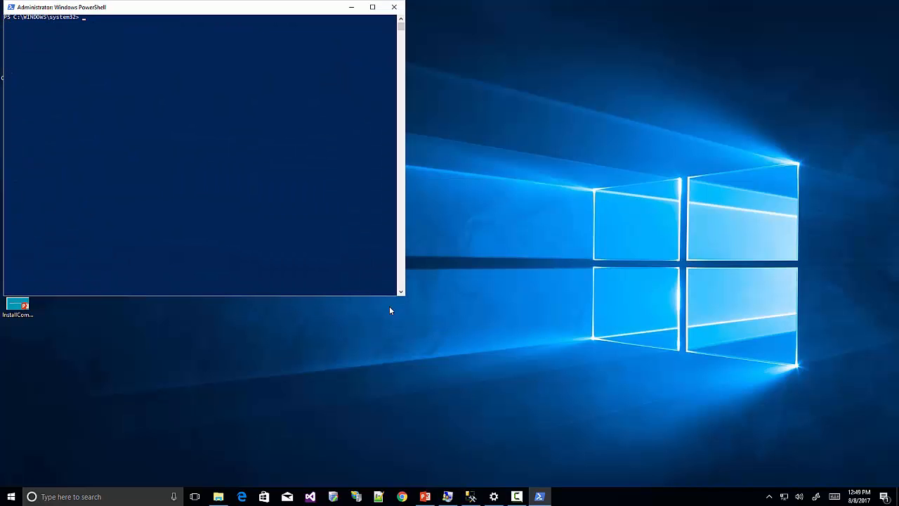
{"action": "type", "text": "host"}
{"action": "key", "text": "Return"}
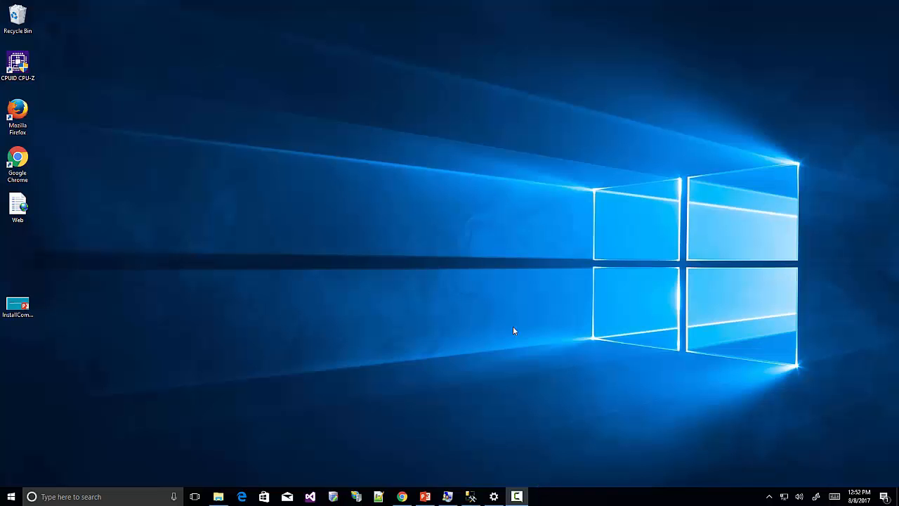
Launch Sitecore Instance Manager elevated and start a new instance named storefront.
{"action": "left_click", "coordinate": [334, 498]}
{"action": "left_click", "coordinate": [397, 311]}
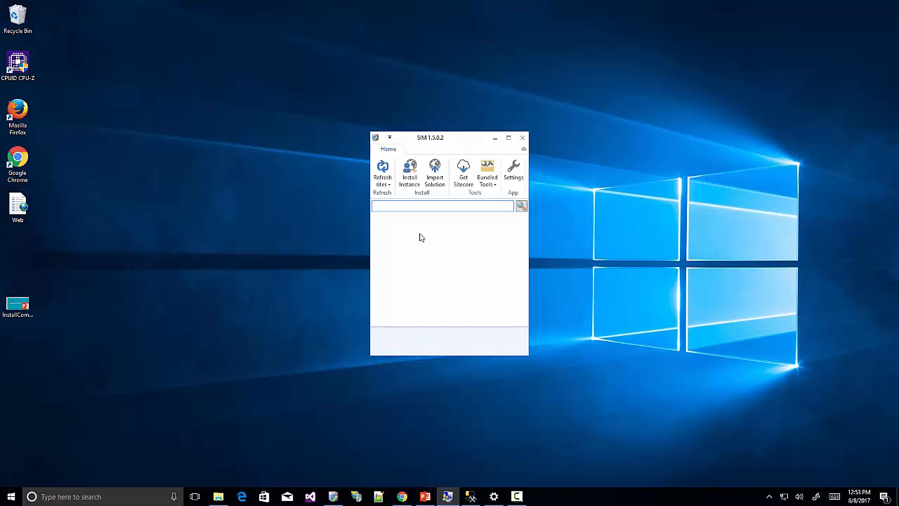
{"action": "left_click", "coordinate": [410, 174]}
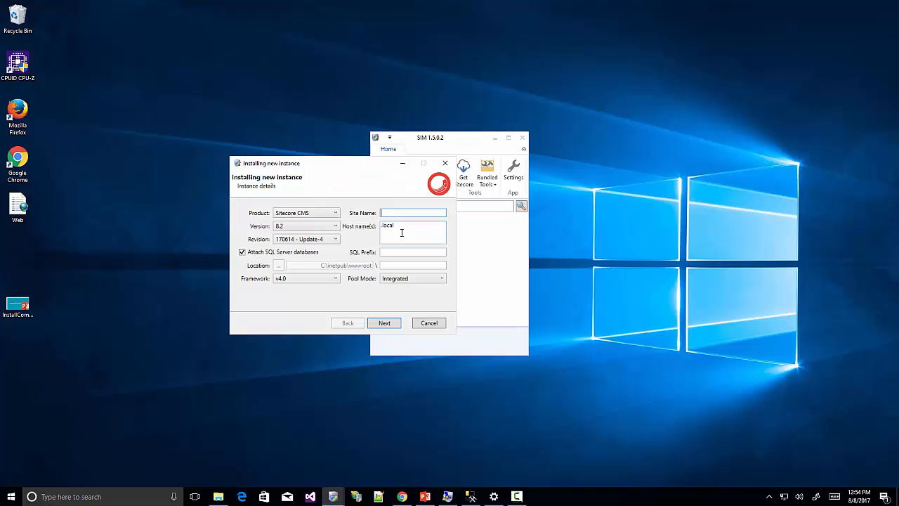
{"action": "type", "text": "storefront"}
Accept the defaults on every wizard page and install the storefront instance.
{"action": "left_click", "coordinate": [387, 326]}
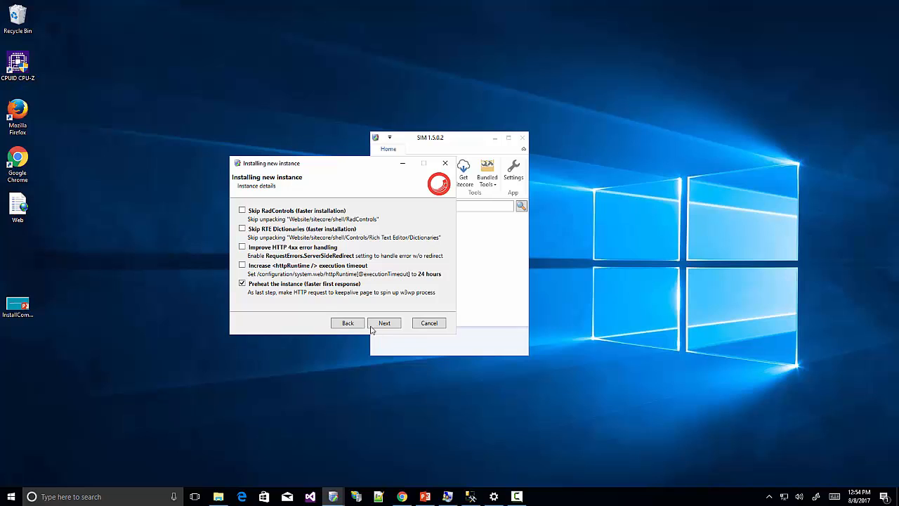
{"action": "left_click", "coordinate": [388, 326]}
{"action": "left_click", "coordinate": [383, 321]}
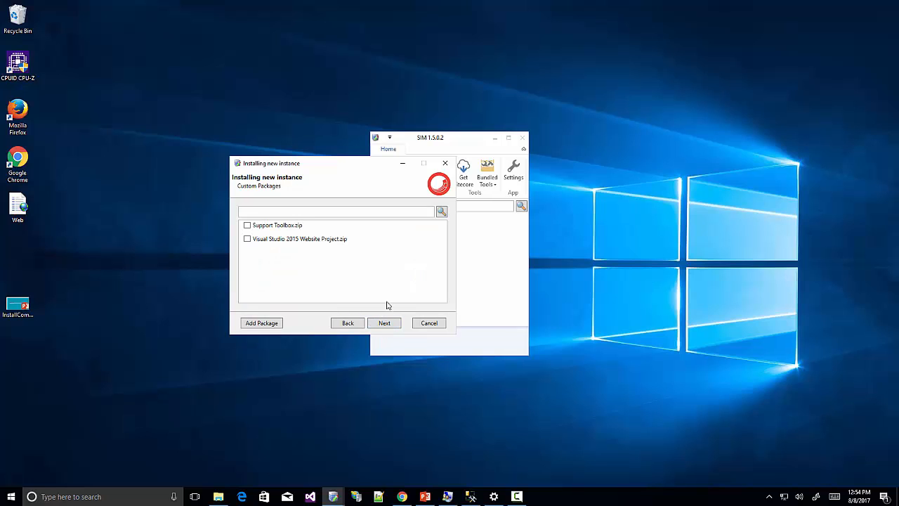
{"action": "left_click", "coordinate": [385, 325]}
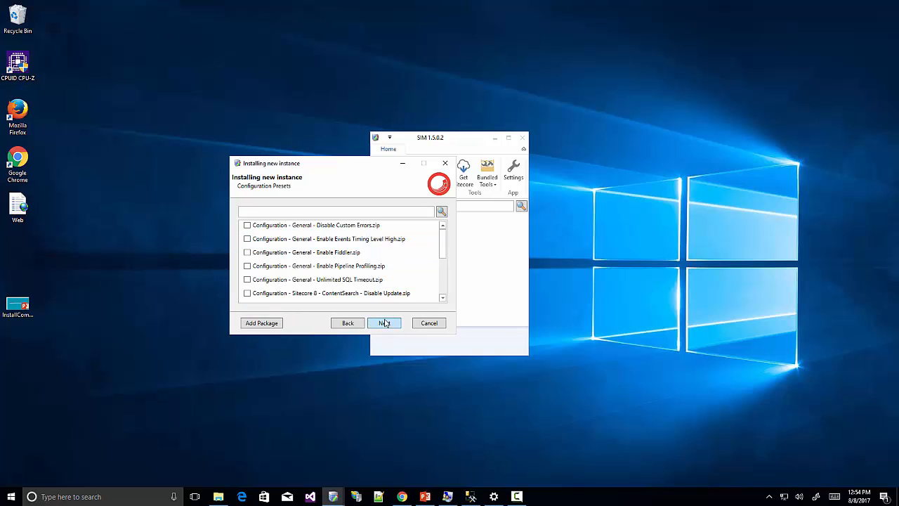
{"action": "left_click", "coordinate": [385, 324]}
{"action": "left_click", "coordinate": [383, 323]}
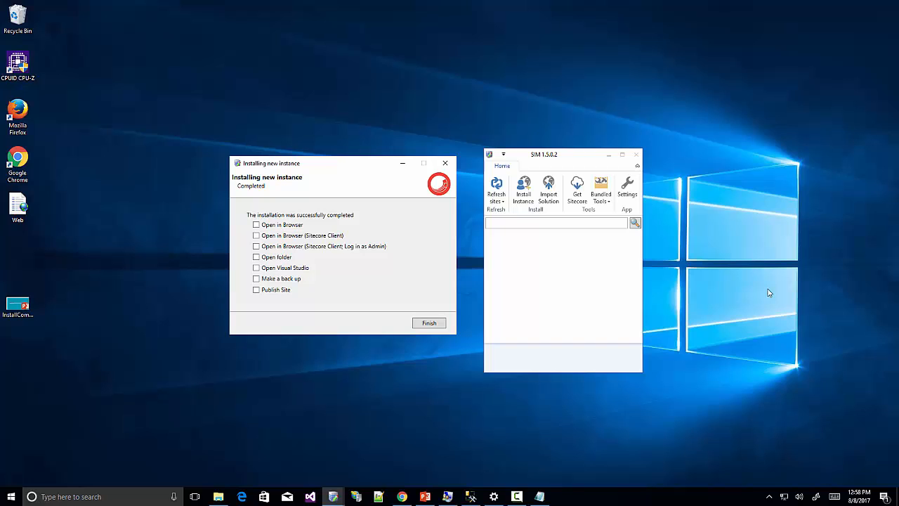
{"action": "left_click", "coordinate": [429, 323]}
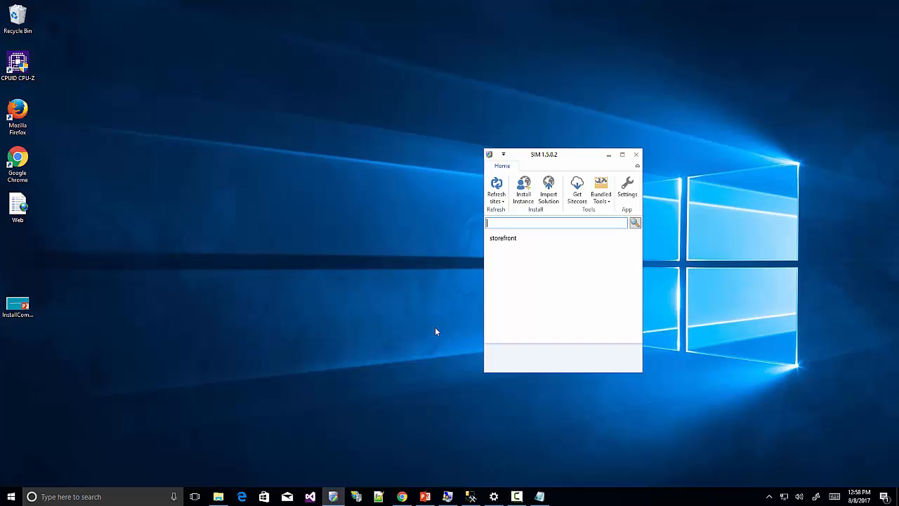
{"action": "left_click_drag", "start_coordinate": [572, 158], "coordinate": [452, 144]}
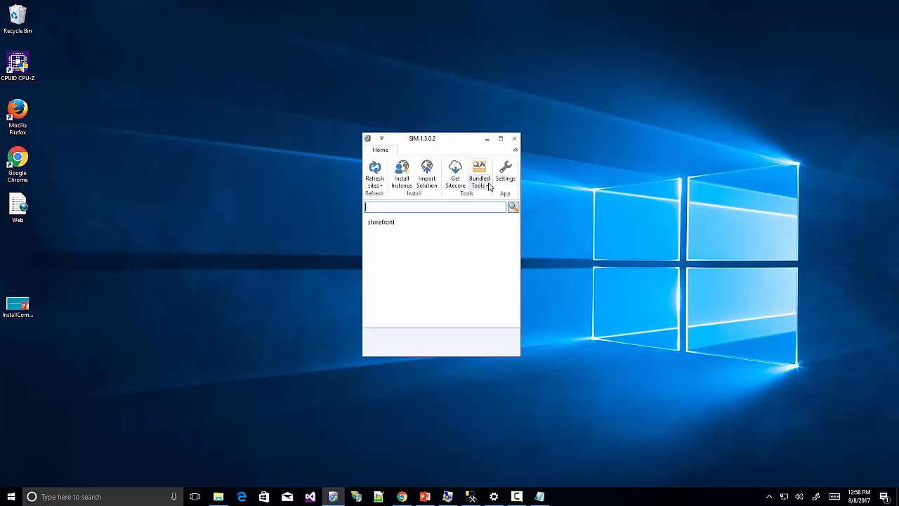
Add a 127.0.0.1 hosts entry for shop.storefront.local in the Hosts Editor and save it.
{"action": "left_click", "coordinate": [490, 186]}
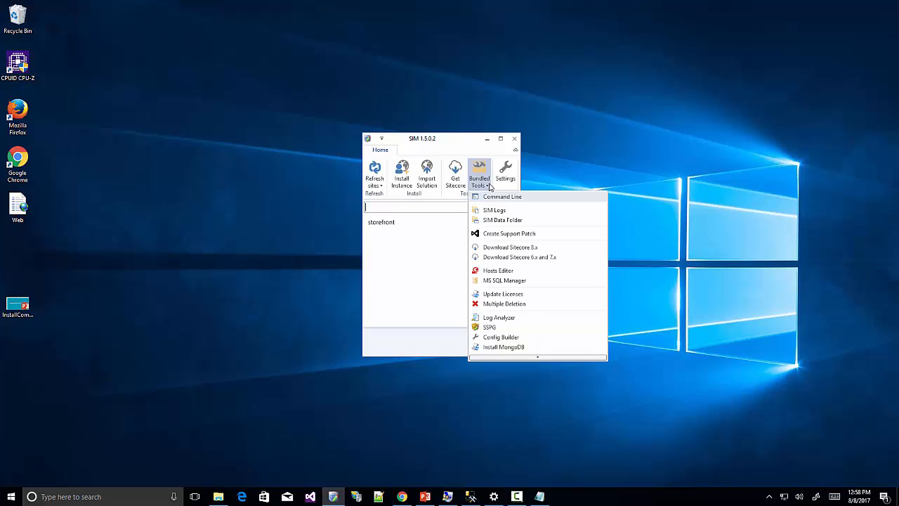
{"action": "left_click", "coordinate": [496, 272]}
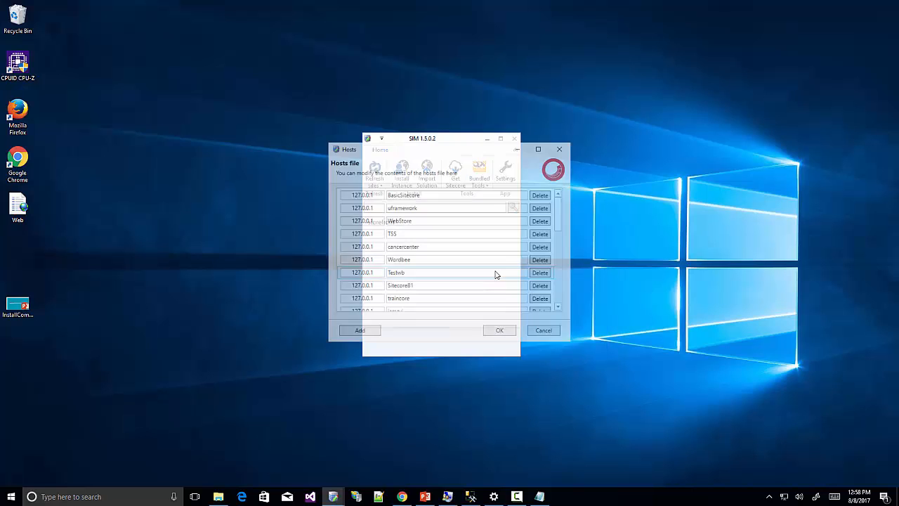
{"action": "scroll", "coordinate": [449, 271], "scroll_direction": "down", "scroll_amount": 5}
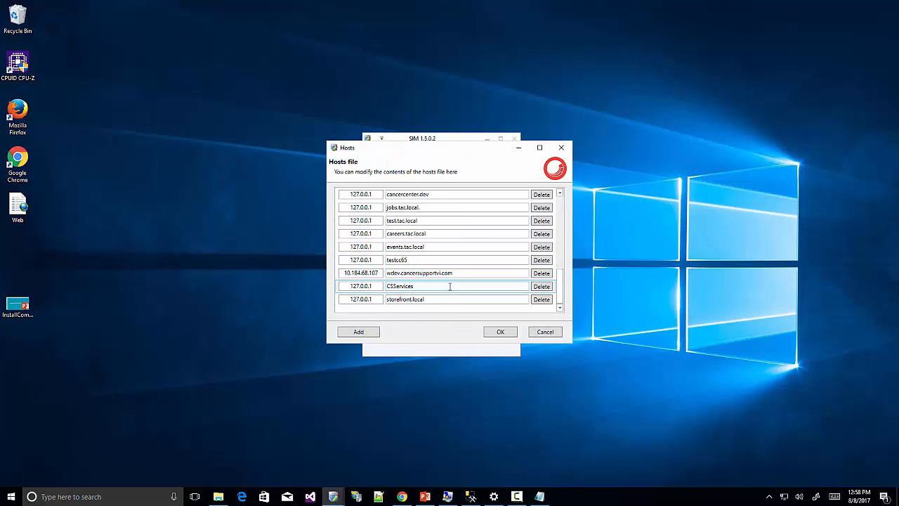
{"action": "left_click", "coordinate": [359, 332]}
{"action": "left_click", "coordinate": [396, 299]}
{"action": "type", "text": "shop"}
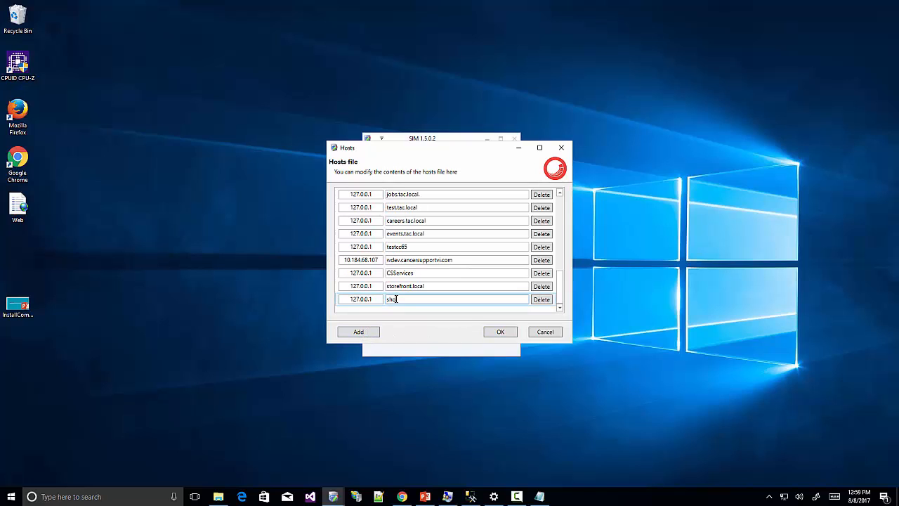
{"action": "type", "text": ".storefront.local"}
{"action": "left_click", "coordinate": [500, 333]}
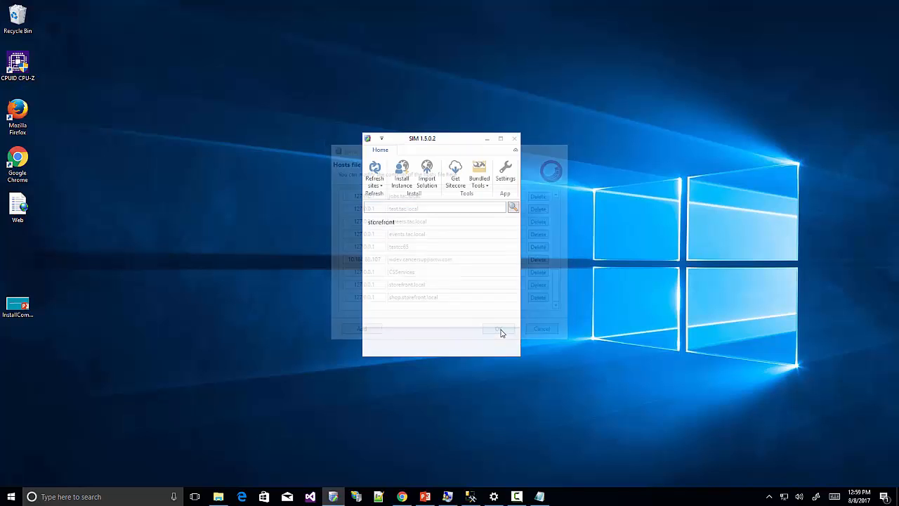
Reopen the Hosts Editor to verify the shop.storefront.local entry, then close it.
{"action": "left_click", "coordinate": [489, 186]}
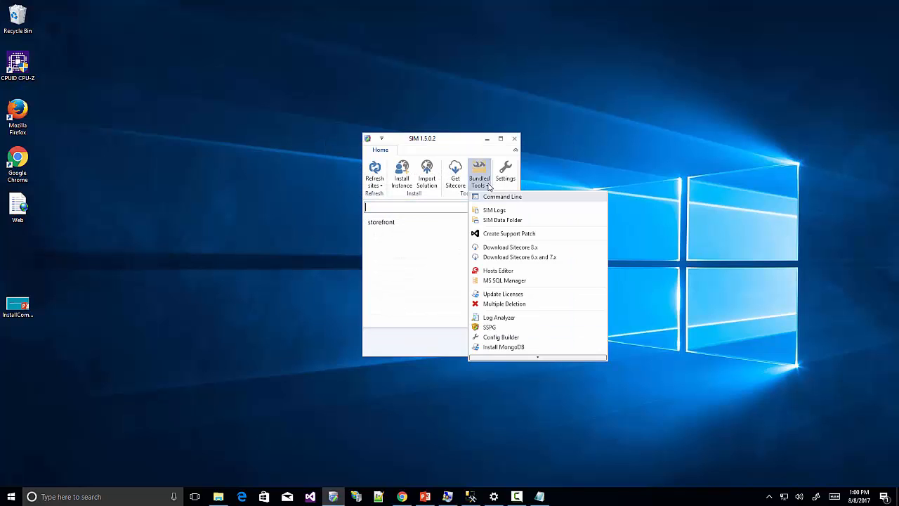
{"action": "left_click", "coordinate": [499, 273]}
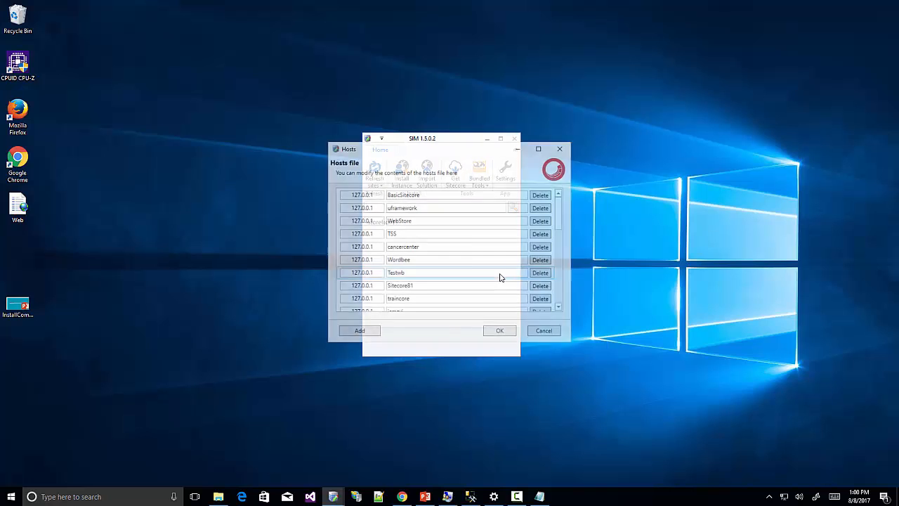
{"action": "left_click", "coordinate": [499, 332]}
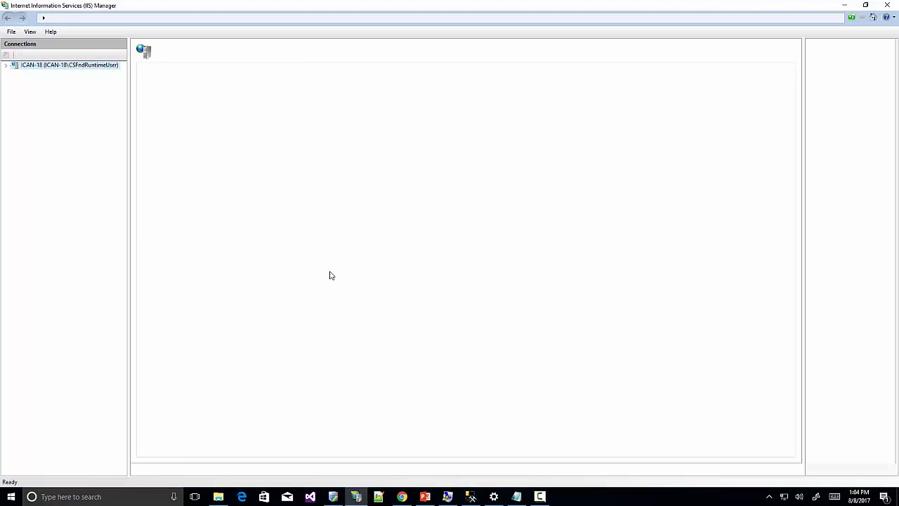
In the storefront application pool's Advanced Settings, switch the Identity to a Custom account.
{"action": "left_click", "coordinate": [6, 65]}
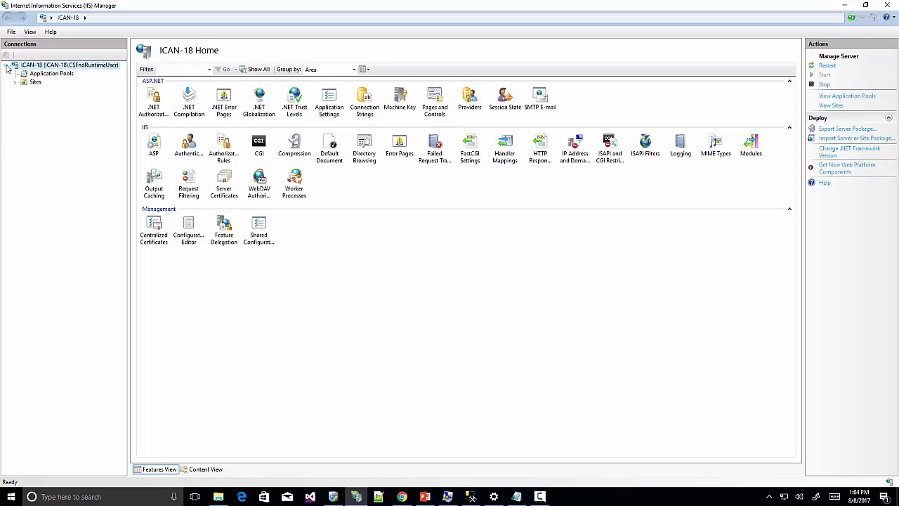
{"action": "left_click", "coordinate": [46, 73]}
{"action": "left_click", "coordinate": [175, 177]}
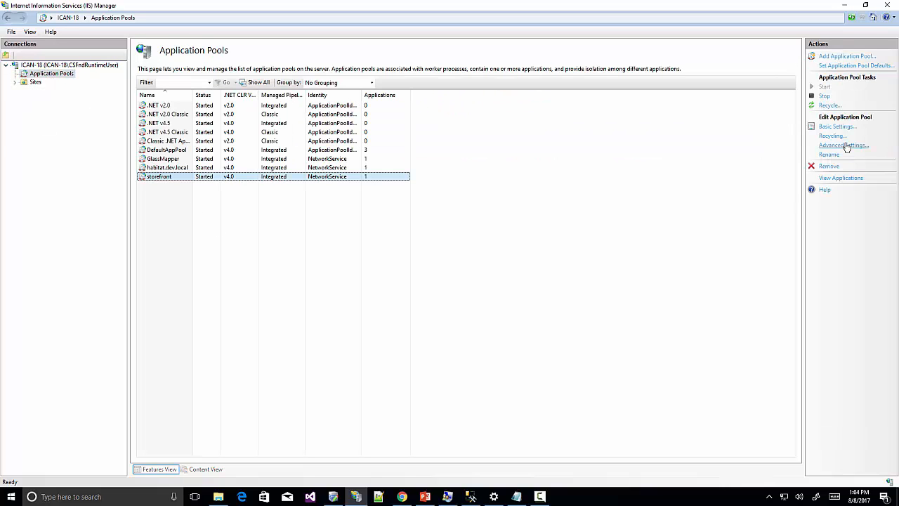
{"action": "left_click", "coordinate": [843, 146]}
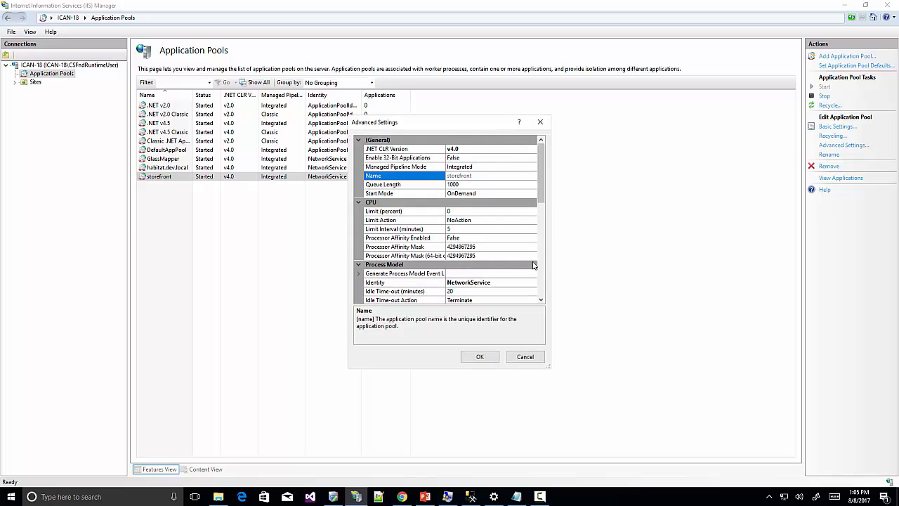
{"action": "left_click", "coordinate": [535, 285]}
{"action": "left_click", "coordinate": [534, 283]}
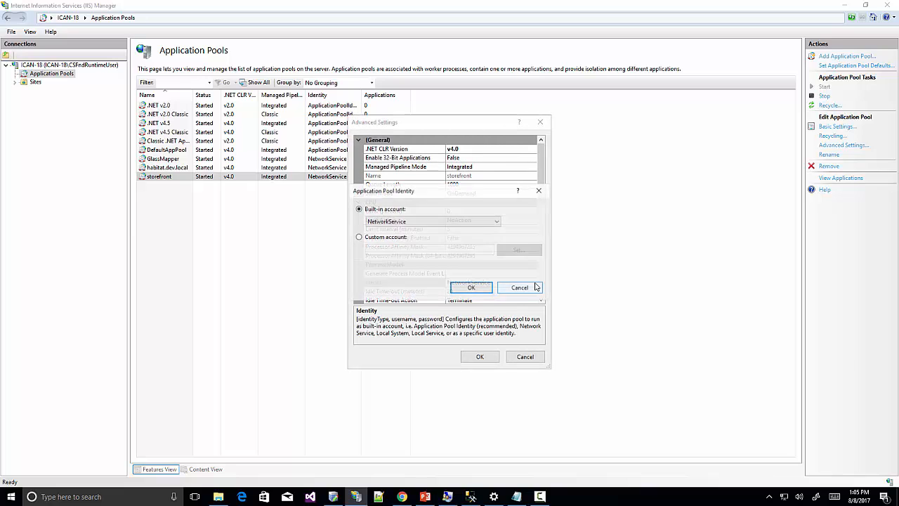
{"action": "left_click", "coordinate": [358, 238]}
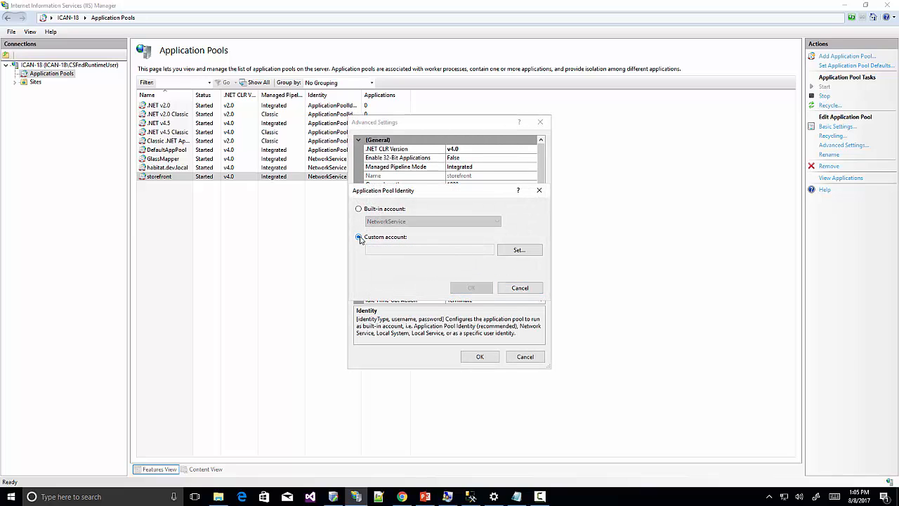
{"action": "left_click", "coordinate": [519, 250]}
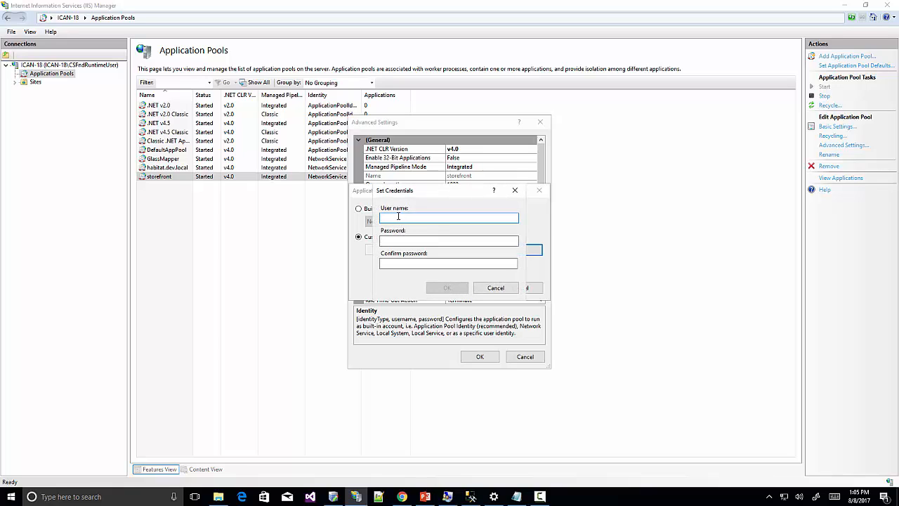
Enter the local Commerce runtime user name and its password, and apply it as the pool identity.
{"action": "type", "text": ".\\"}
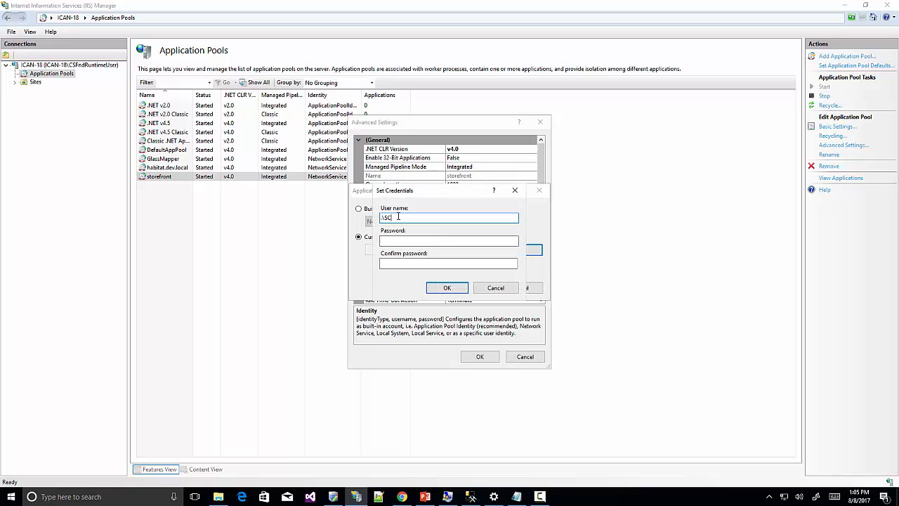
{"action": "type", "text": "CSFndRuntimeUser"}
{"action": "left_click", "coordinate": [402, 241]}
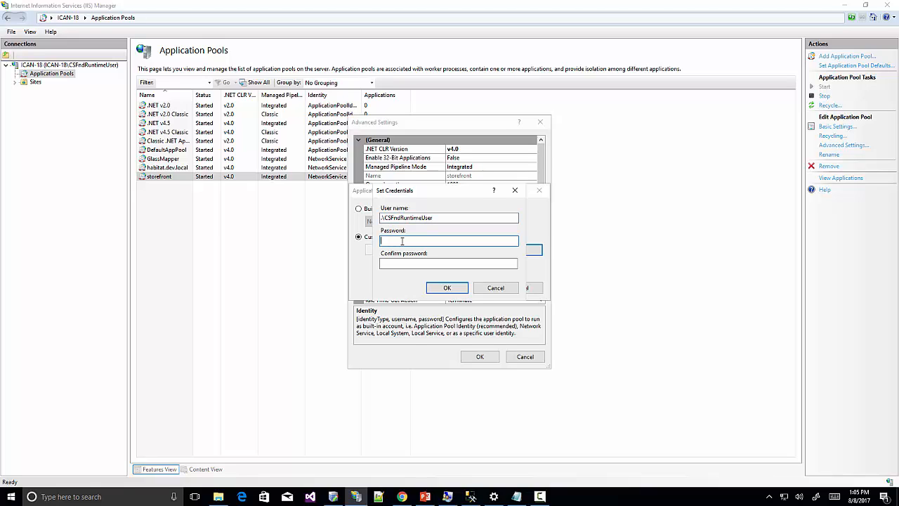
{"action": "type", "text": "•••••••••••"}
{"action": "key", "text": "Tab"}
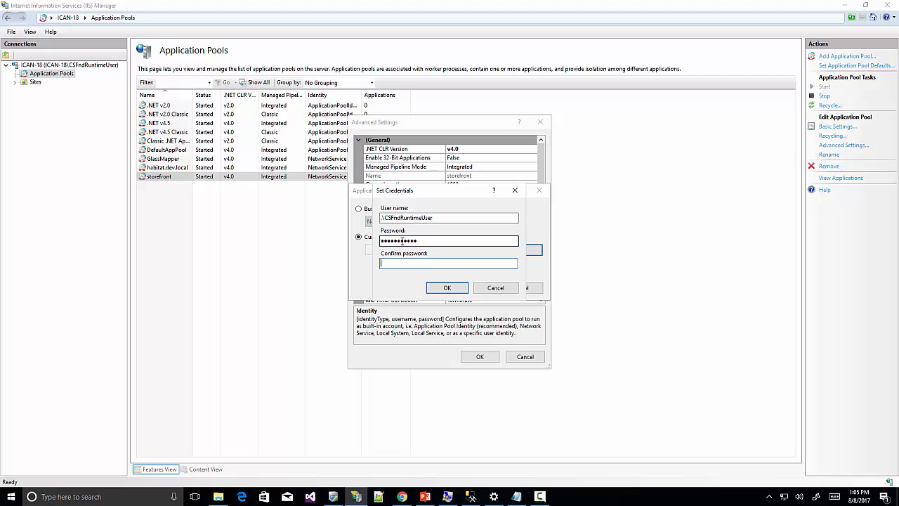
{"action": "type", "text": "•••••••••••"}
{"action": "left_click", "coordinate": [446, 288]}
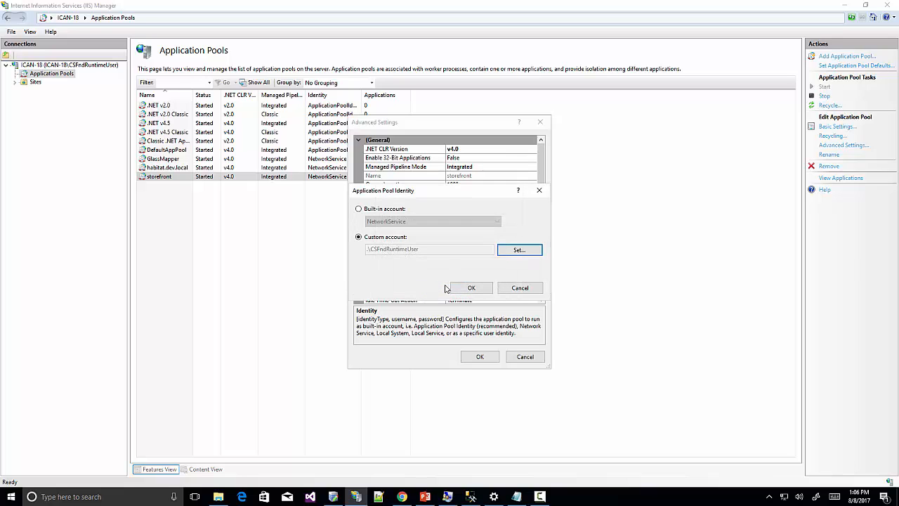
{"action": "left_click", "coordinate": [464, 287]}
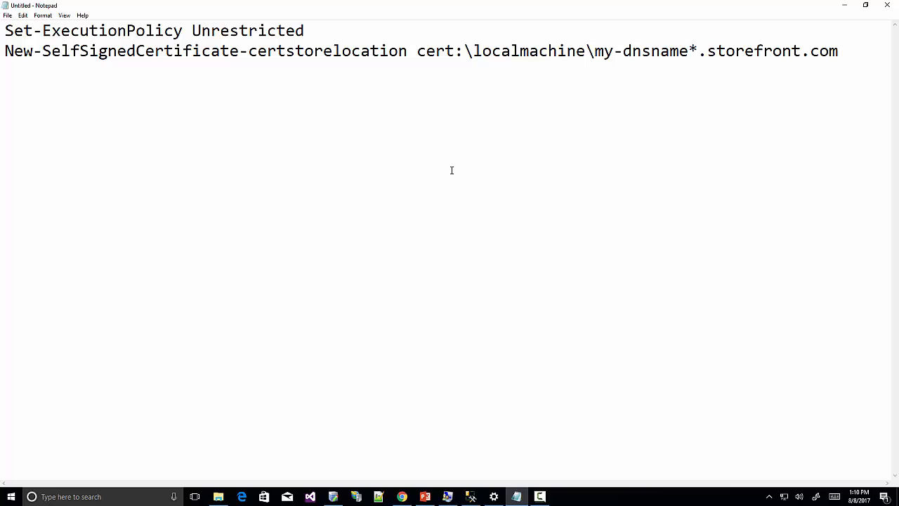
Separate -dnsname from *.storefront.com with a space in the Notepad certificate command, then open Windows search.
{"action": "left_click", "coordinate": [691, 51]}
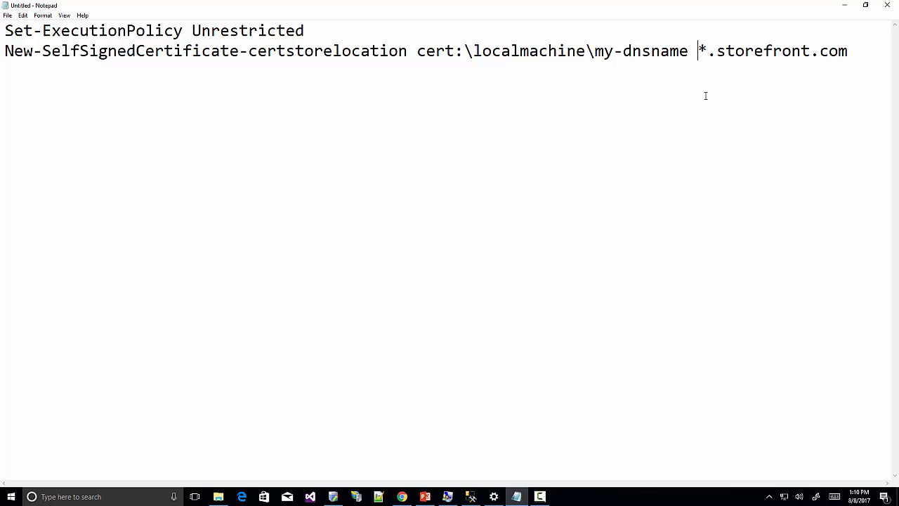
{"action": "left_click", "coordinate": [840, 63], "text": "shift"}
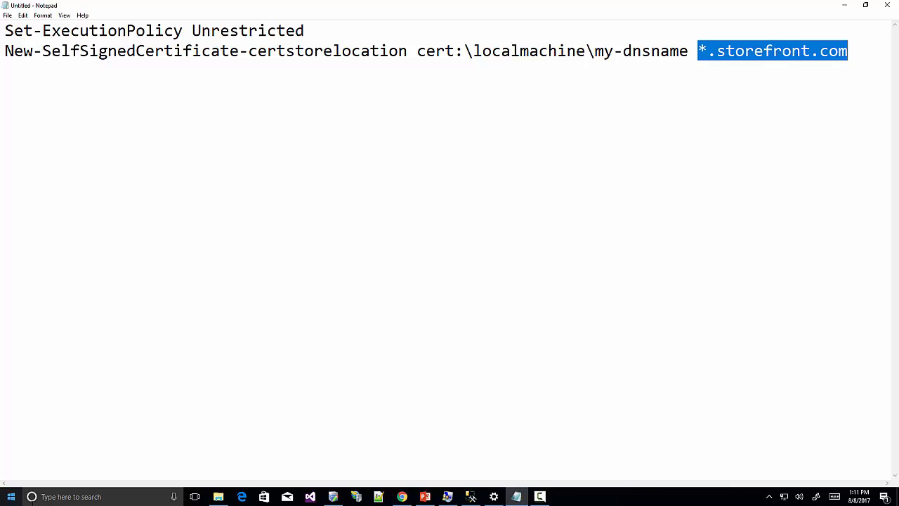
{"action": "left_click", "coordinate": [104, 496]}
Launch Windows PowerShell as administrator.
{"action": "type", "text": "power"}
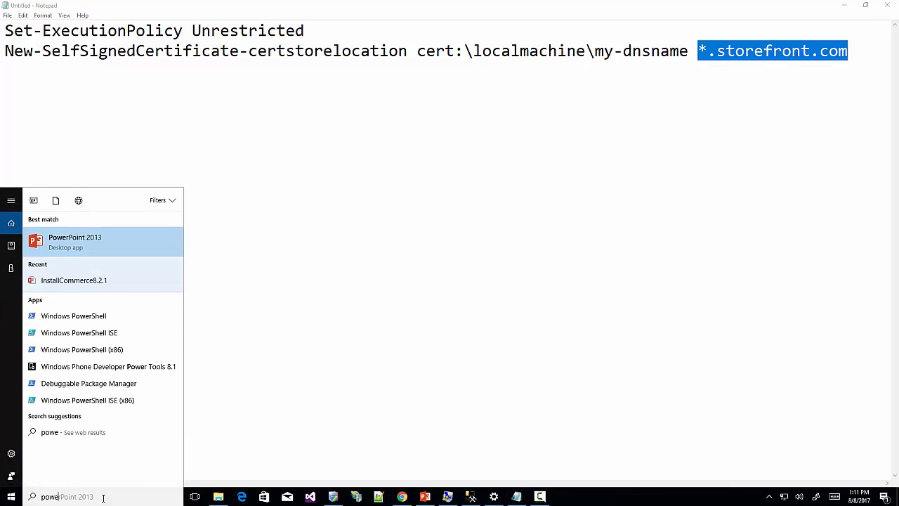
{"action": "right_click", "coordinate": [79, 317]}
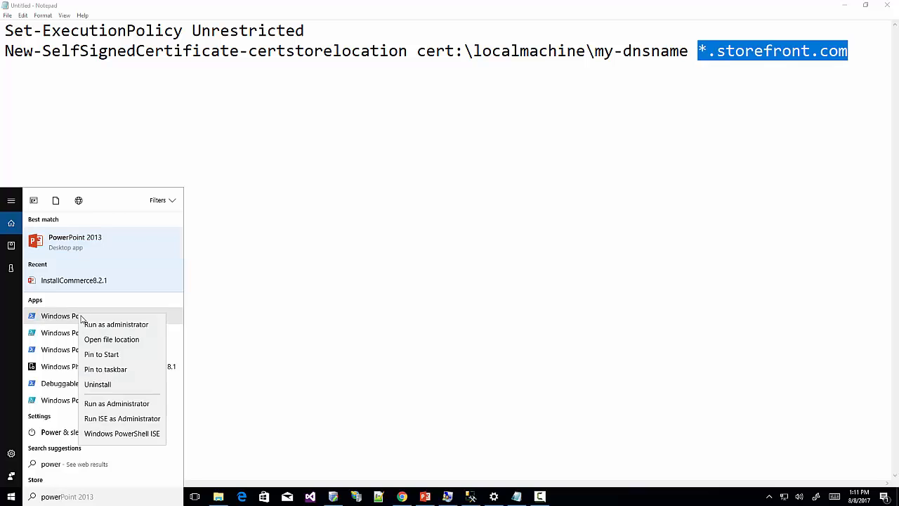
{"action": "left_click", "coordinate": [162, 324]}
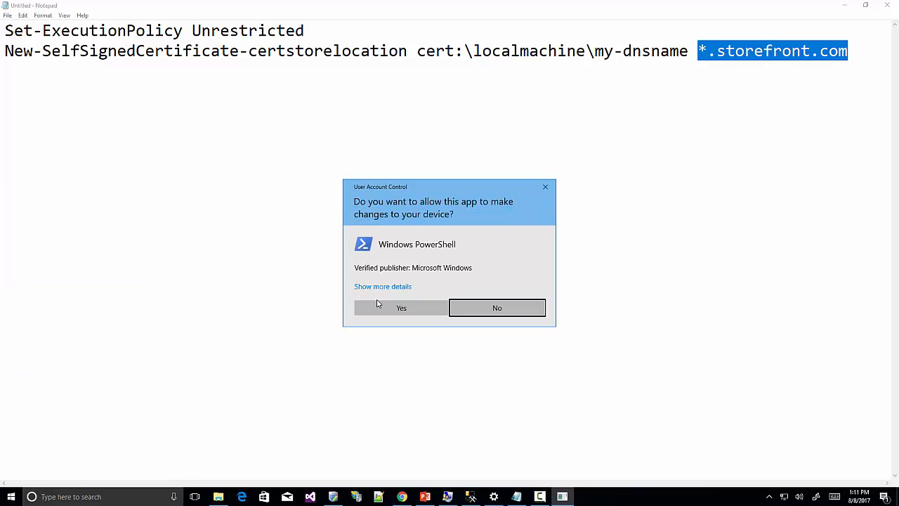
{"action": "left_click", "coordinate": [380, 307]}
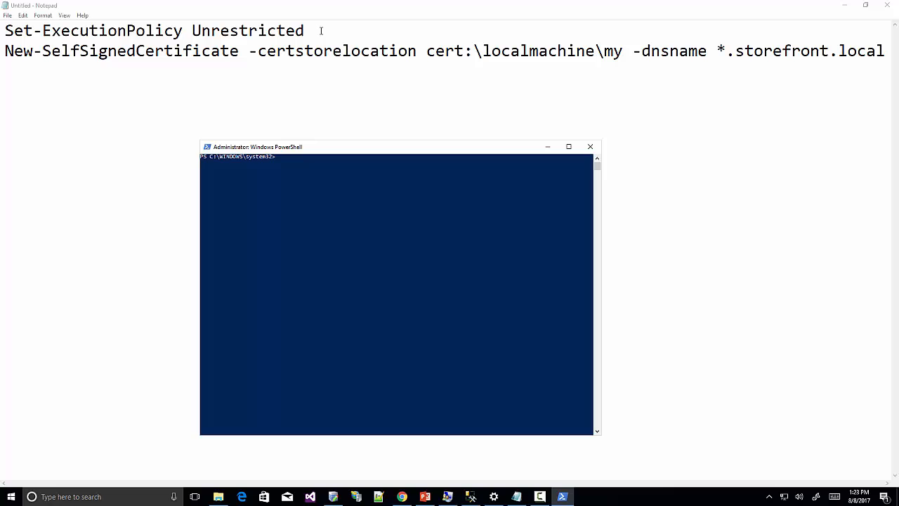
Run Set-ExecutionPolicy Unrestricted and confirm the change with Y.
{"action": "left_click_drag", "start_coordinate": [325, 31], "coordinate": [2, 30]}
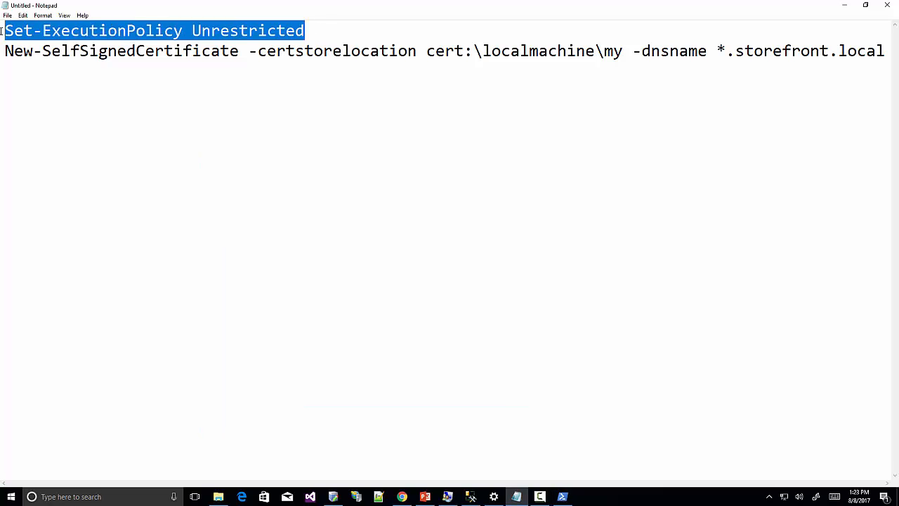
{"action": "left_click", "coordinate": [562, 497]}
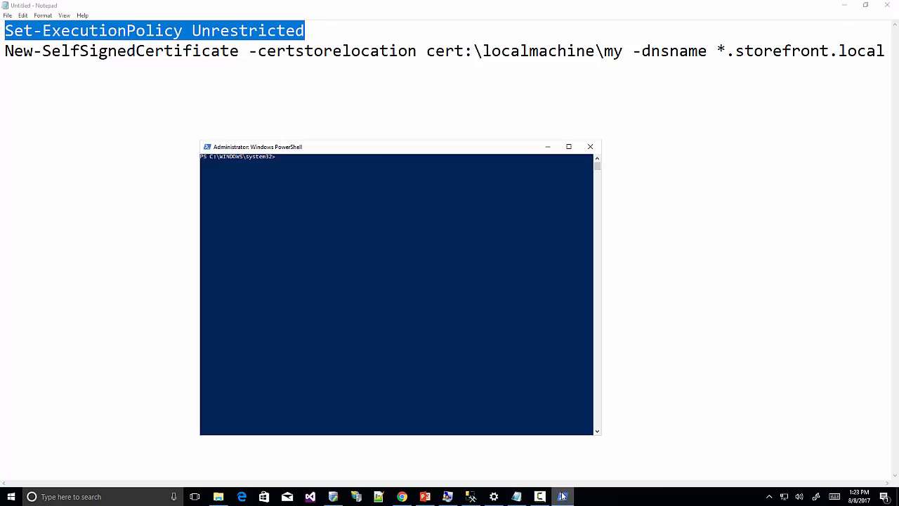
{"action": "right_click", "coordinate": [369, 236]}
{"action": "key", "text": "Return"}
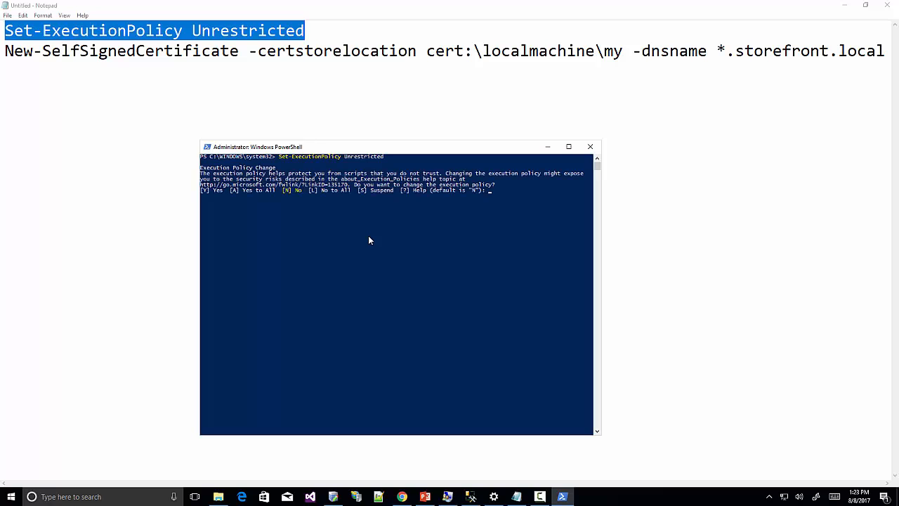
{"action": "type", "text": "y"}
{"action": "key", "text": "Return"}
Paste the New-SelfSignedCertificate command and edit its domain to *.storefront.local.
{"action": "left_click_drag", "start_coordinate": [2, 58], "coordinate": [887, 70]}
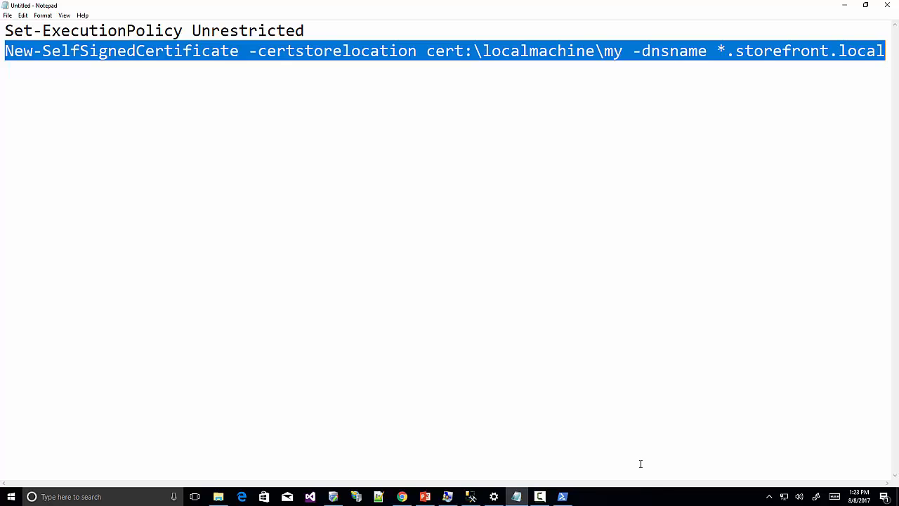
{"action": "left_click", "coordinate": [562, 497]}
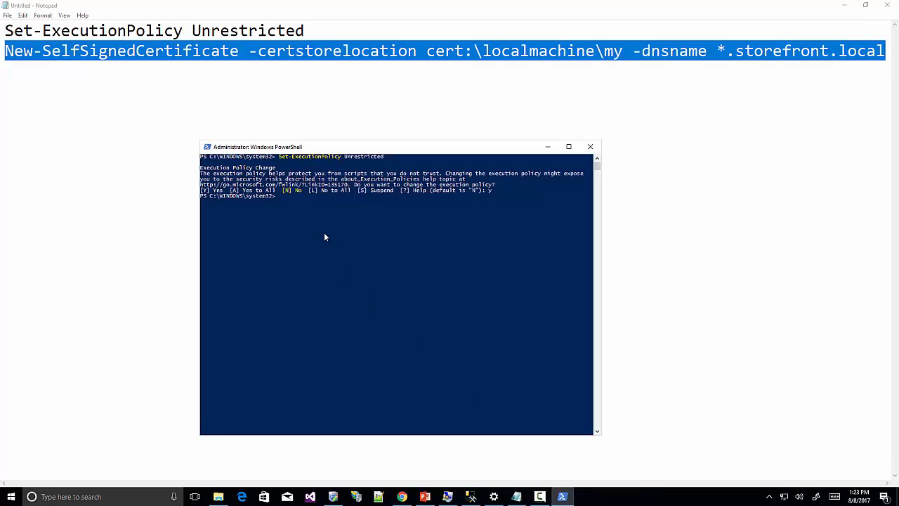
{"action": "right_click", "coordinate": [325, 237]}
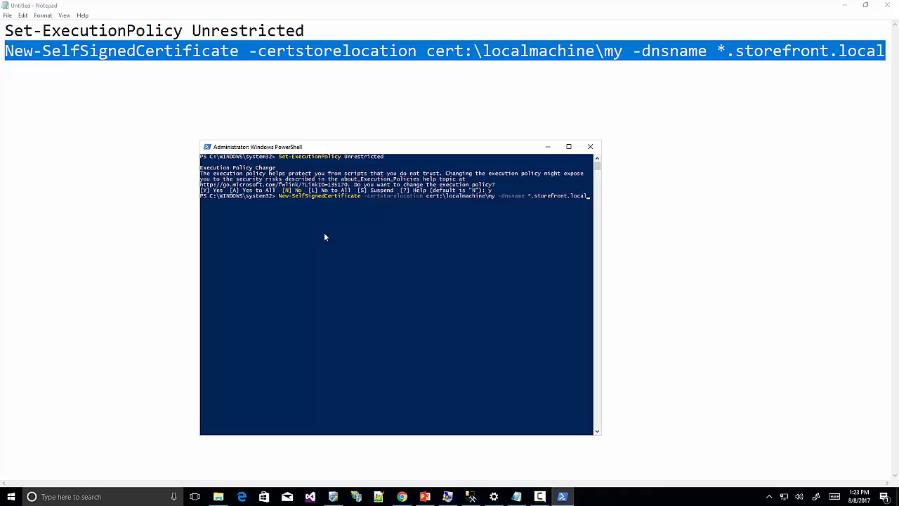
{"action": "key", "text": "shift+Left"}
{"action": "key", "text": "shift+Left"}
{"action": "key", "text": "shift+Left"}
{"action": "key", "text": "shift+Left"}
{"action": "key", "text": "shift+Left"}
{"action": "key", "text": "shift+Left"}
{"action": "key", "text": "shift+Left"}
{"action": "key", "text": "shift+Left"}
{"action": "key", "text": "shift+Left"}
{"action": "key", "text": "shift+Left"}
{"action": "key", "text": "shift+Left"}
{"action": "key", "text": "shift+Left"}
{"action": "key", "text": "shift+Left"}
{"action": "key", "text": "shift+Left"}
{"action": "key", "text": "shift+Left"}
{"action": "key", "text": "shift+Left"}
{"action": "key", "text": "shift+Left"}
{"action": "key", "text": "shift+Left"}
{"action": "key", "text": "Right"}
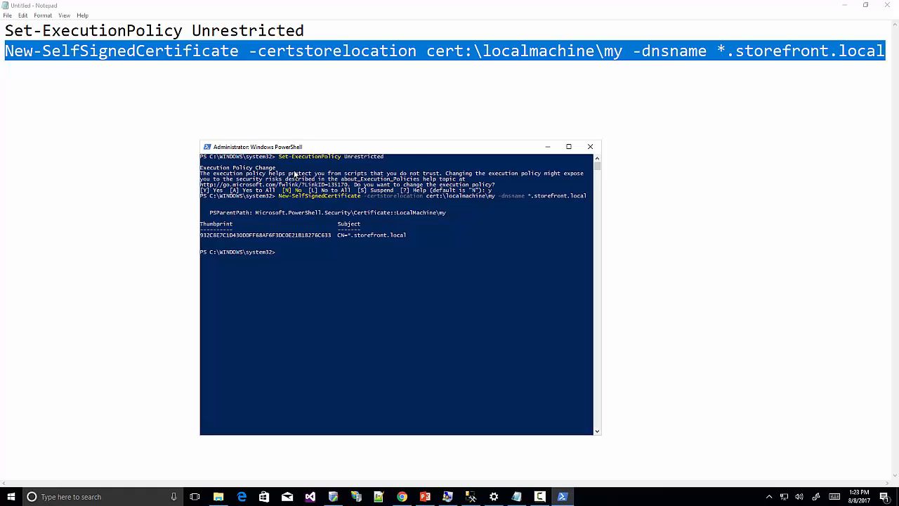
Open Server Certificates on the ICAN-18 server and select the *.storefront.local certificate.
{"action": "left_click", "coordinate": [358, 497]}
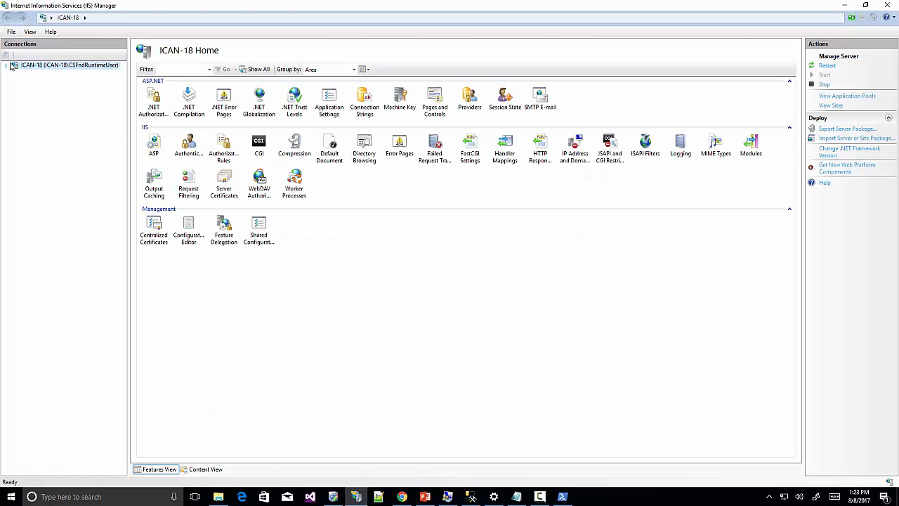
{"action": "left_click", "coordinate": [6, 65]}
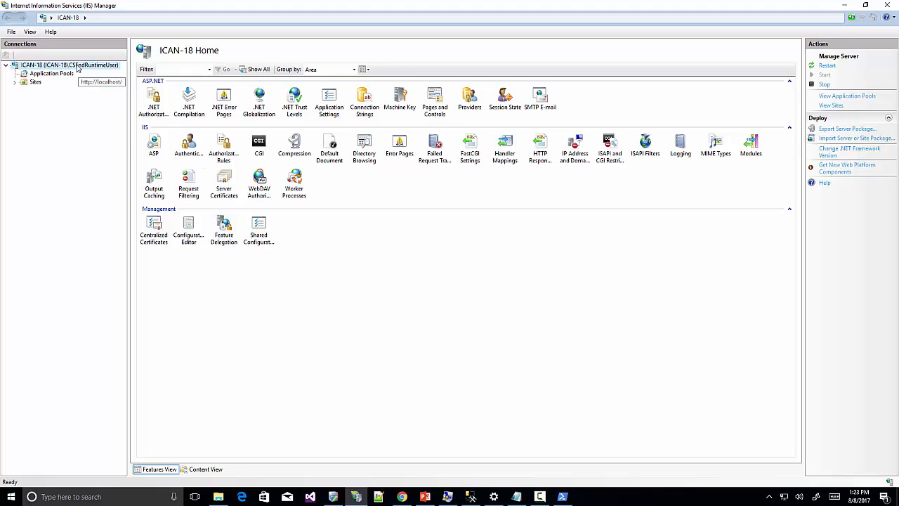
{"action": "double_click", "coordinate": [225, 181]}
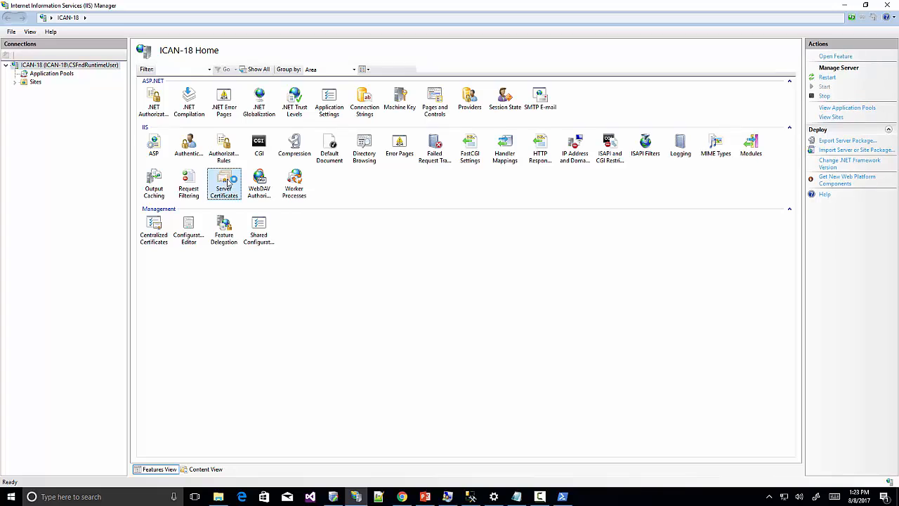
{"action": "left_click", "coordinate": [252, 114]}
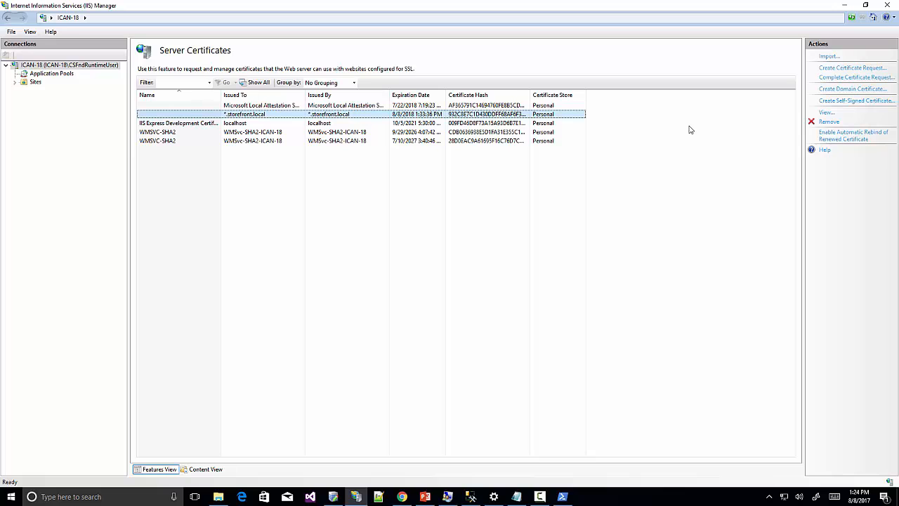
Start exporting the *.storefront.local certificate with its private key in PFX format.
{"action": "double_click", "coordinate": [306, 115]}
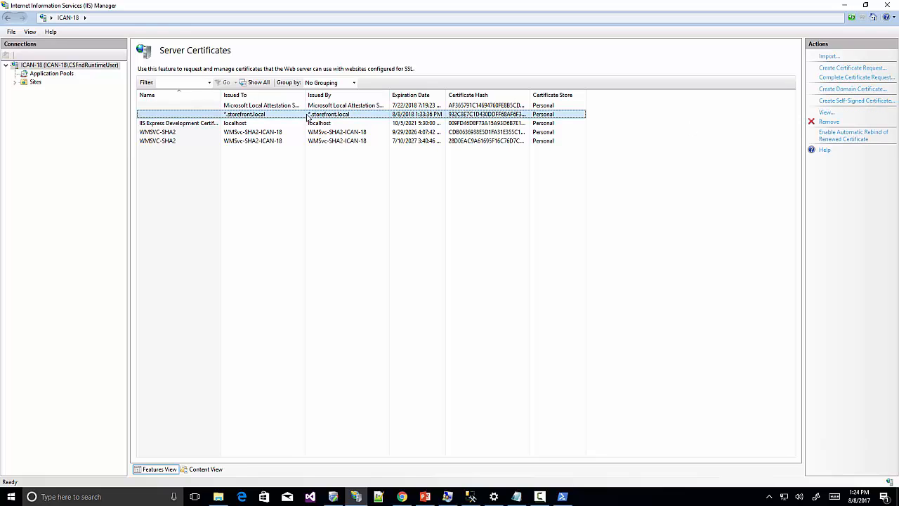
{"action": "left_click", "coordinate": [188, 105]}
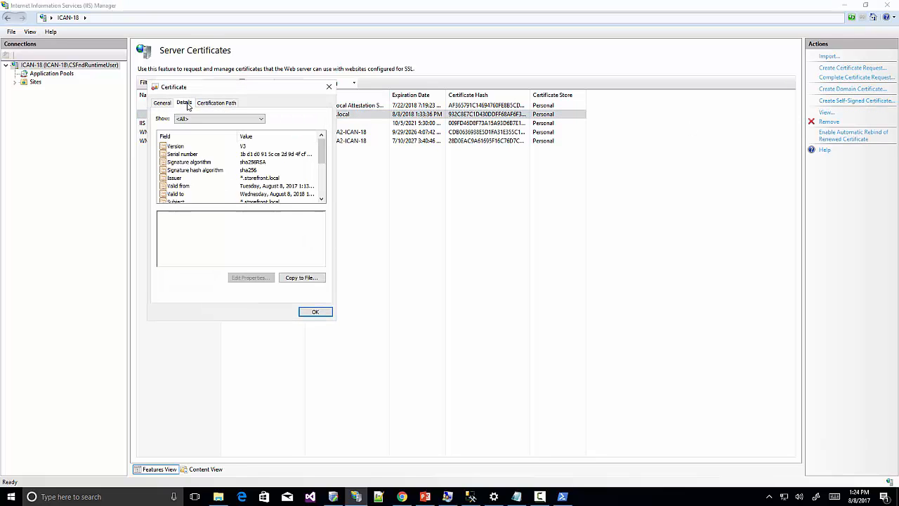
{"action": "left_click", "coordinate": [297, 279]}
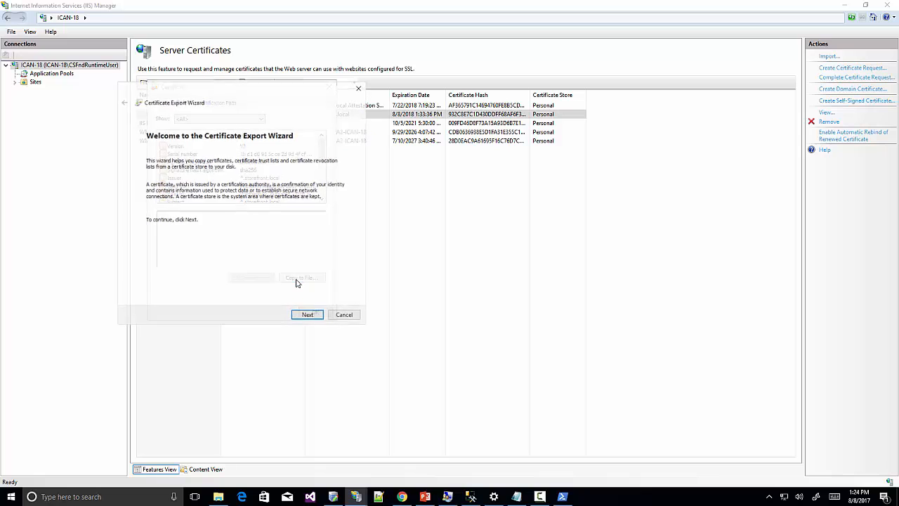
{"action": "left_click", "coordinate": [307, 316]}
{"action": "left_click", "coordinate": [187, 195]}
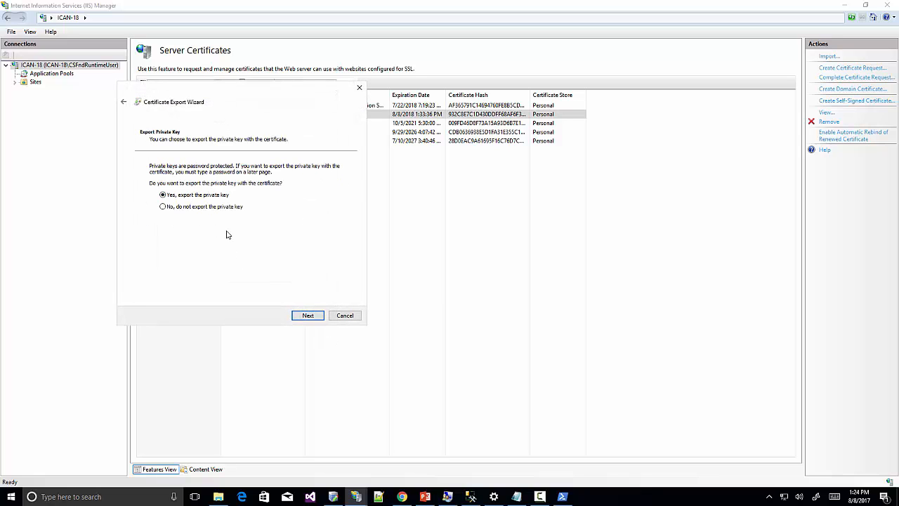
{"action": "left_click", "coordinate": [306, 315]}
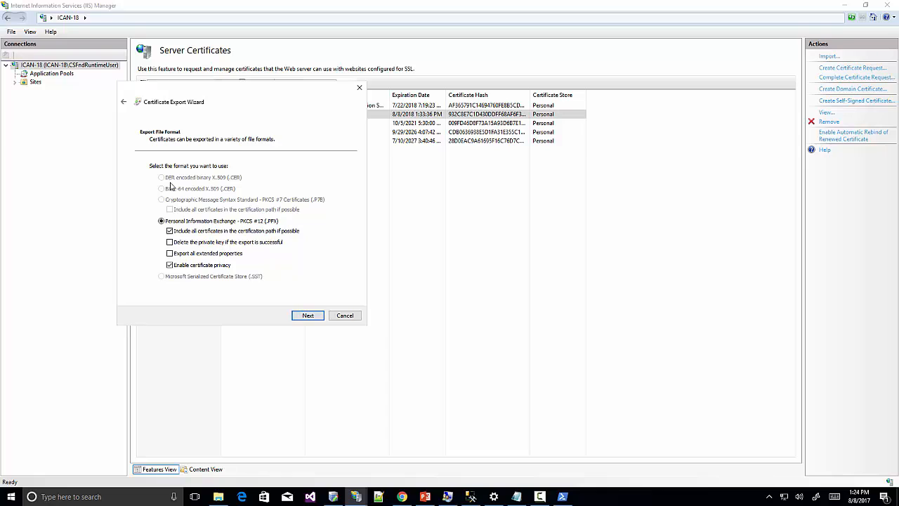
{"action": "left_click", "coordinate": [307, 317]}
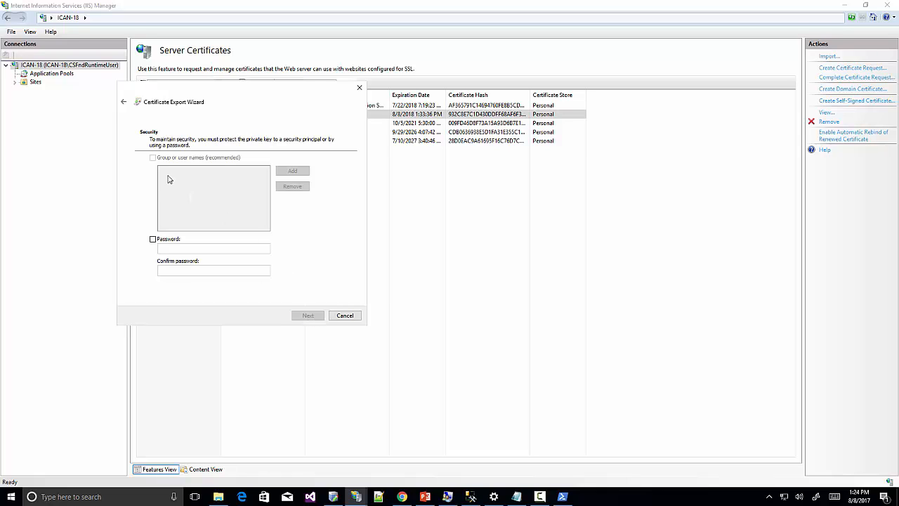
Protect the exported certificate with a password, entered and confirmed.
{"action": "left_click", "coordinate": [153, 240]}
{"action": "left_click", "coordinate": [179, 250]}
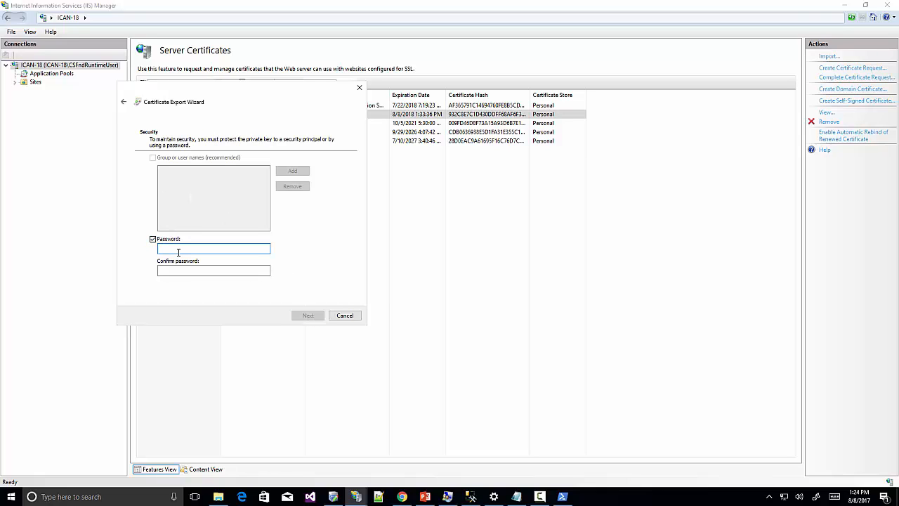
{"action": "type", "text": "*****"}
{"action": "left_click", "coordinate": [185, 272]}
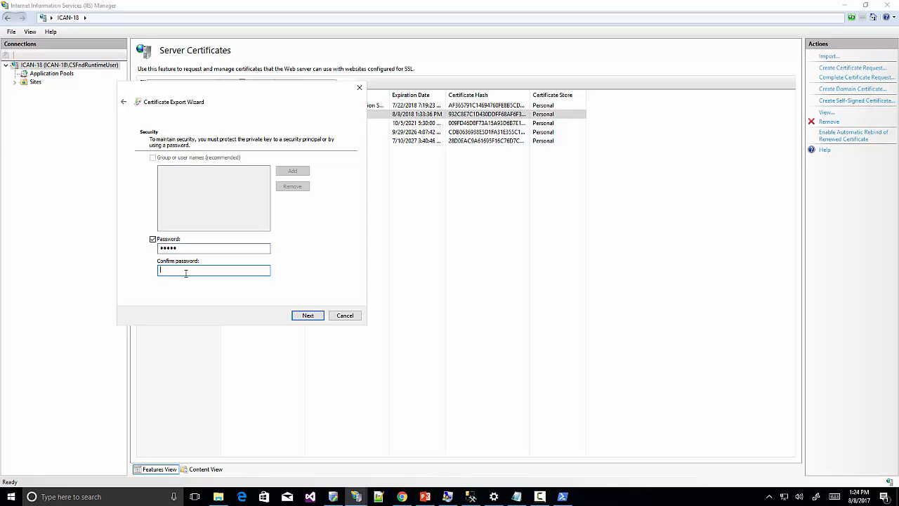
{"action": "type", "text": "*****"}
{"action": "left_click", "coordinate": [309, 314]}
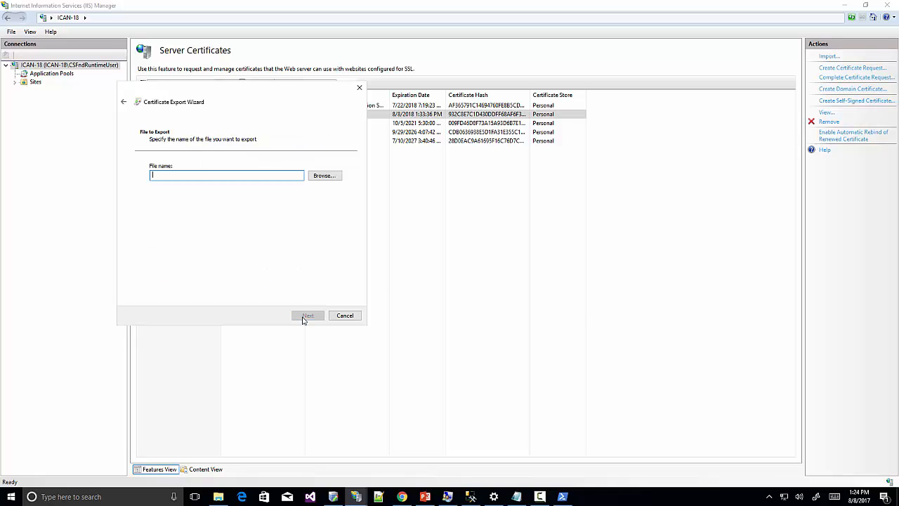
Save the export as storefront.pfx on the Desktop, finish, and minimize IIS Manager.
{"action": "left_click", "coordinate": [324, 176]}
{"action": "left_click", "coordinate": [156, 200]}
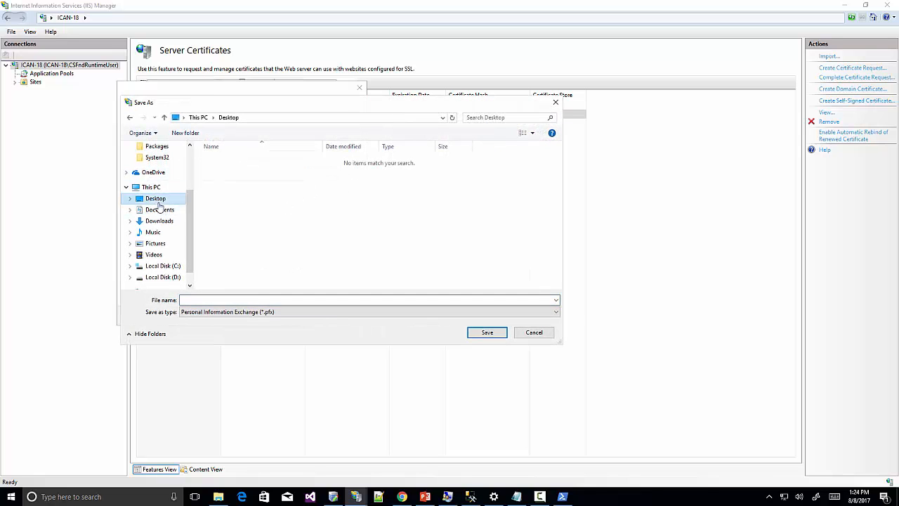
{"action": "left_click", "coordinate": [195, 301]}
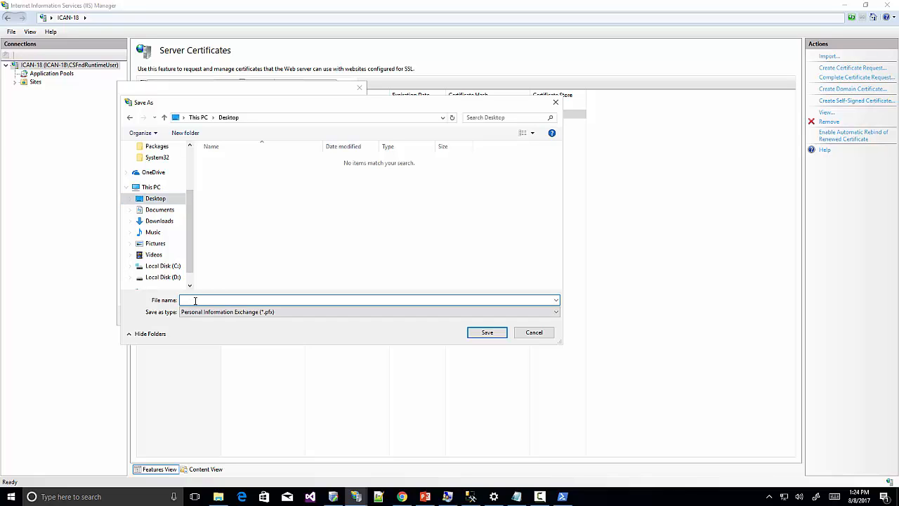
{"action": "type", "text": "storefront"}
{"action": "left_click", "coordinate": [487, 332]}
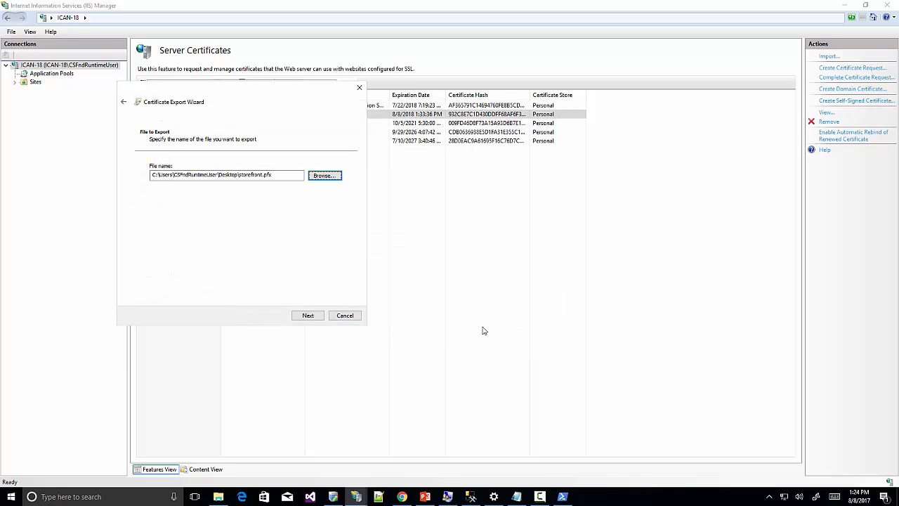
{"action": "left_click", "coordinate": [307, 315]}
{"action": "left_click", "coordinate": [307, 314]}
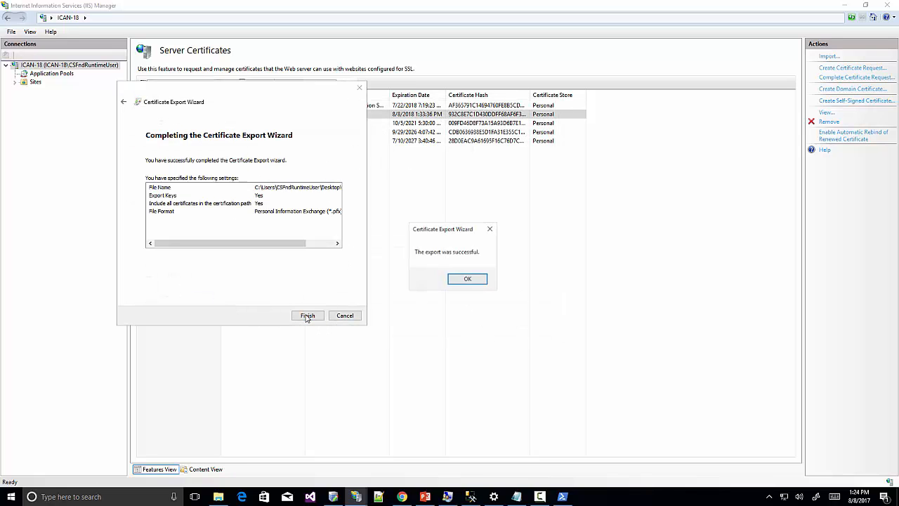
{"action": "left_click", "coordinate": [468, 280]}
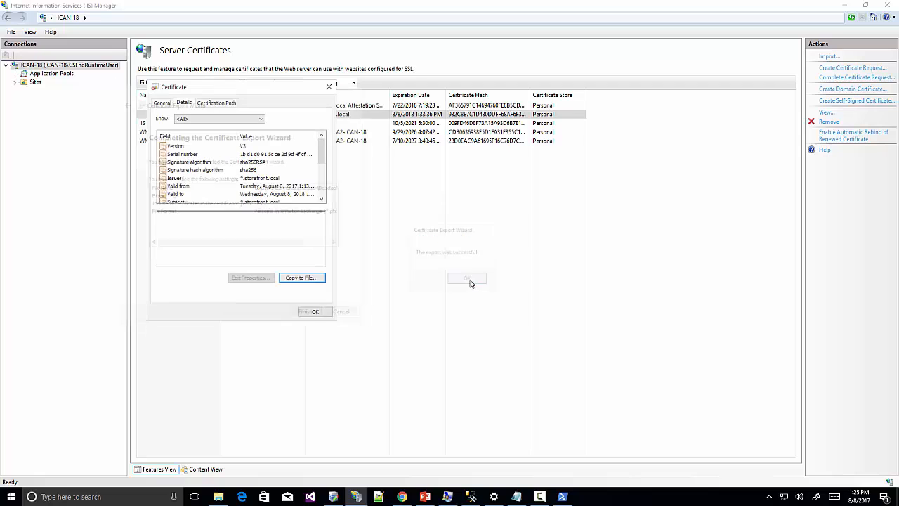
{"action": "left_click", "coordinate": [309, 311]}
{"action": "left_click", "coordinate": [845, 5]}
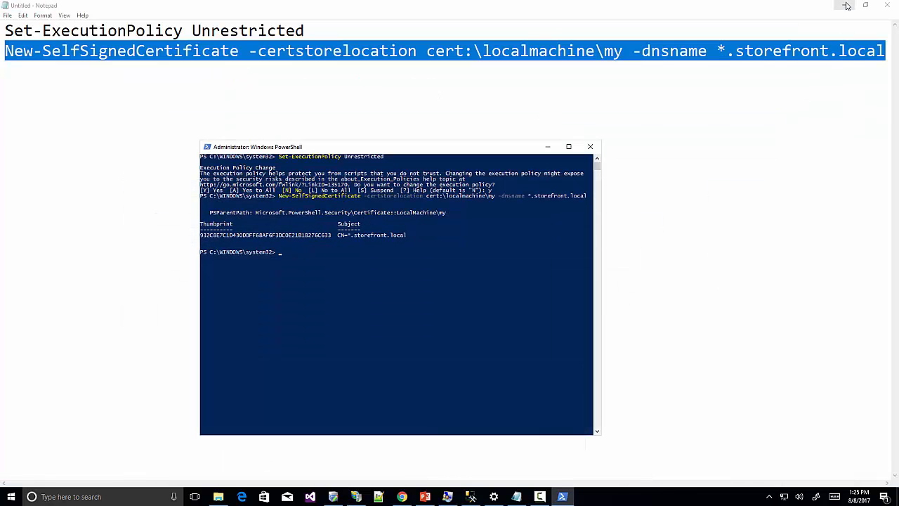
Open storefront.pfx from the Desktop for import into the Local Machine store.
{"action": "left_click", "coordinate": [846, 6]}
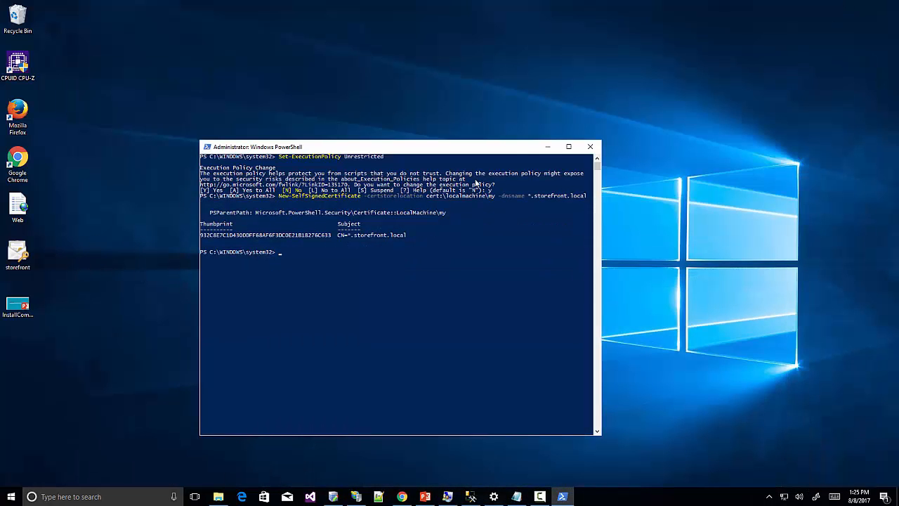
{"action": "left_click", "coordinate": [547, 146]}
{"action": "double_click", "coordinate": [18, 253]}
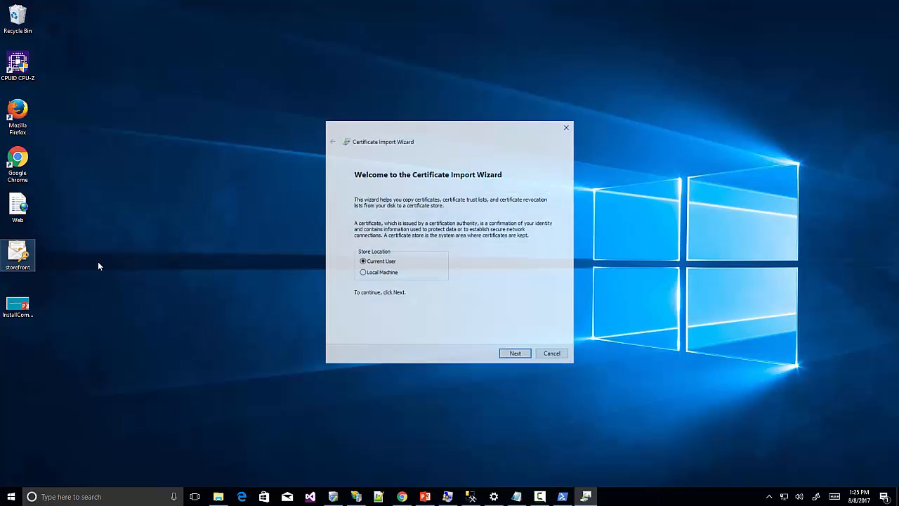
{"action": "left_click", "coordinate": [380, 273]}
{"action": "left_click", "coordinate": [514, 355]}
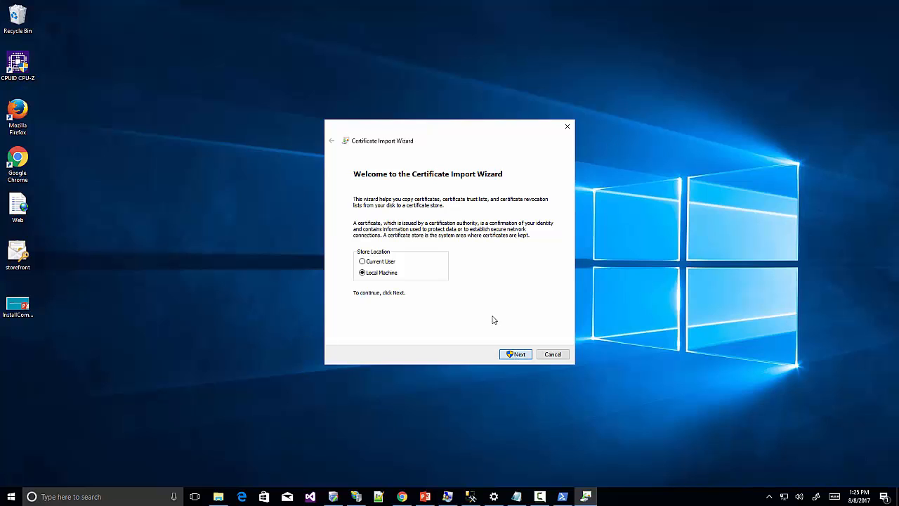
{"action": "left_click", "coordinate": [406, 306]}
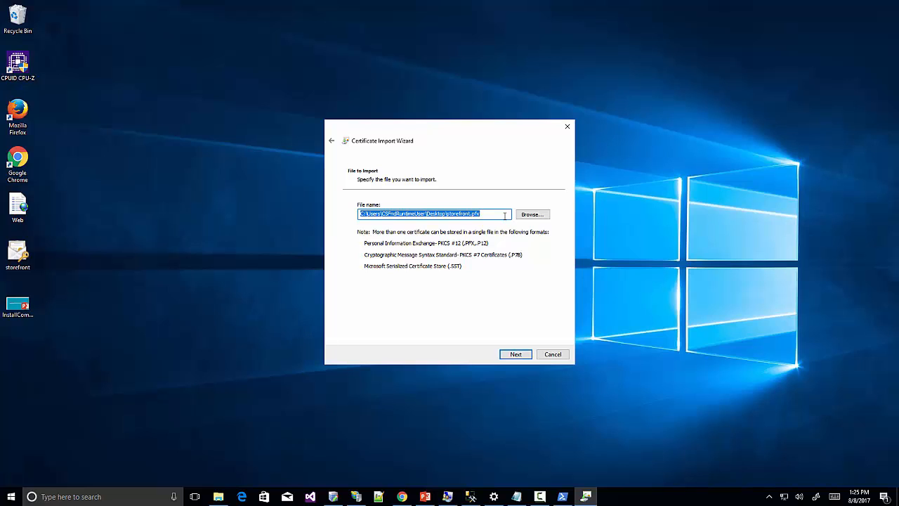
Enter the certificate password, keep automatic store selection, and finish the import.
{"action": "left_click", "coordinate": [514, 354]}
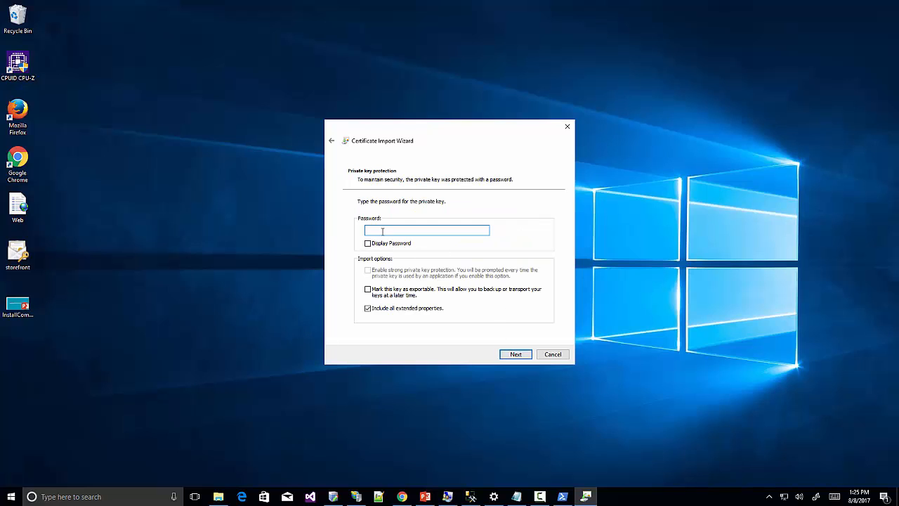
{"action": "type", "text": "••••"}
{"action": "left_click", "coordinate": [514, 354]}
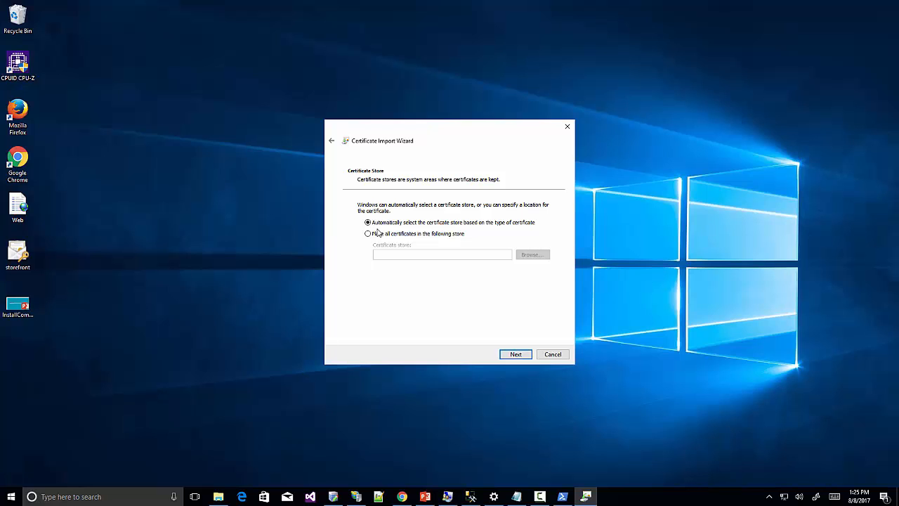
{"action": "left_click", "coordinate": [517, 353]}
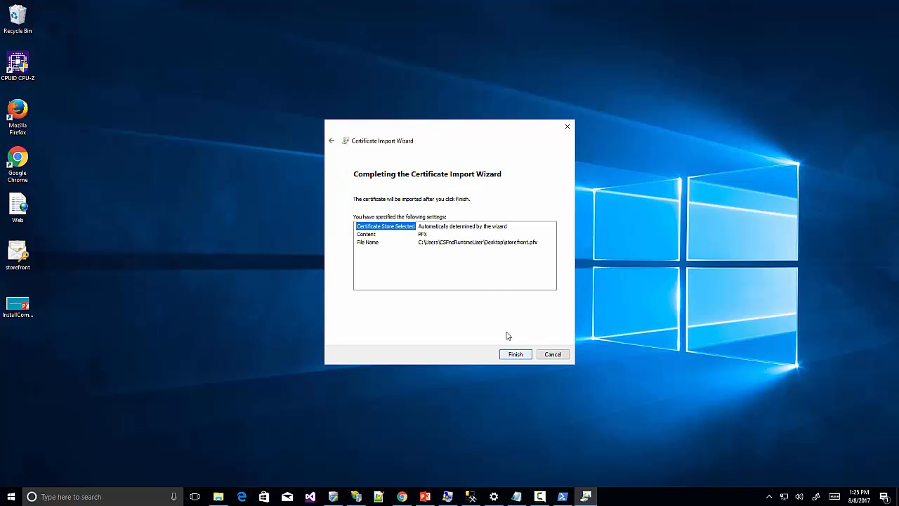
{"action": "left_click", "coordinate": [515, 352]}
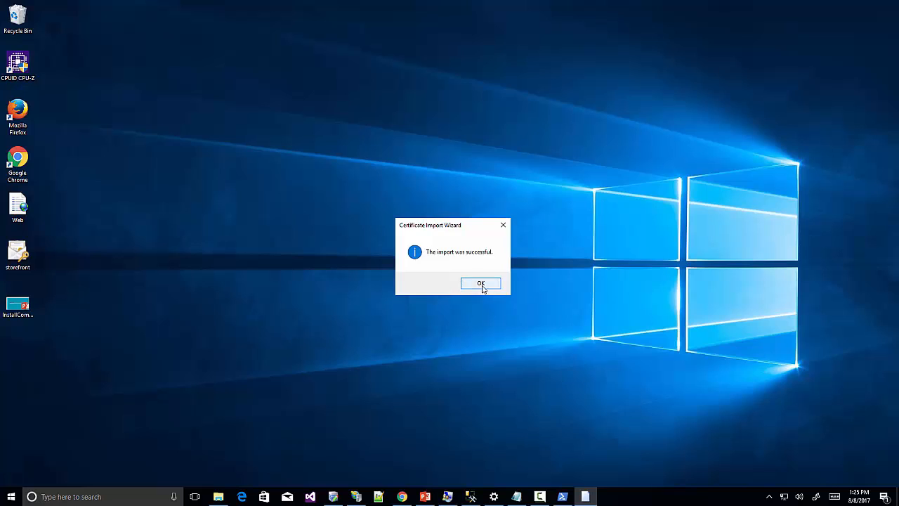
{"action": "left_click", "coordinate": [481, 284]}
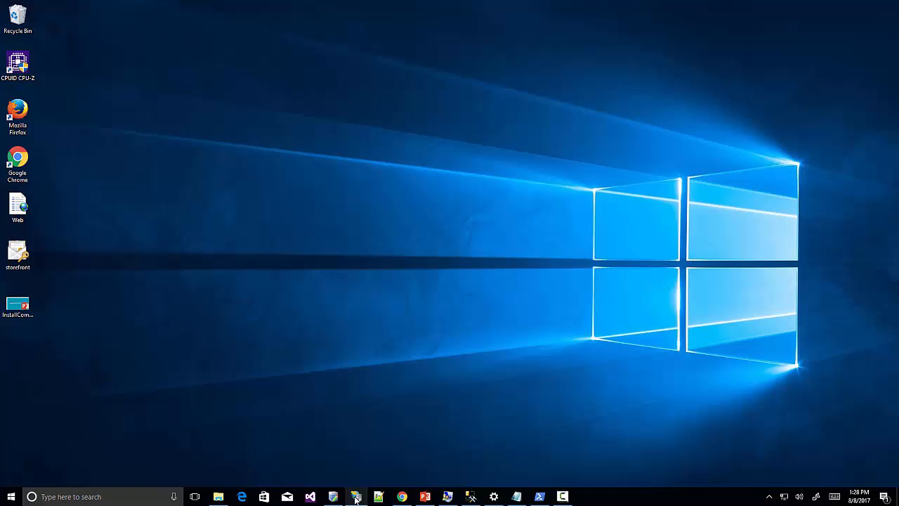
Add an http port 80 binding for shop.storefront.local to the storefront site.
{"action": "left_click", "coordinate": [356, 497]}
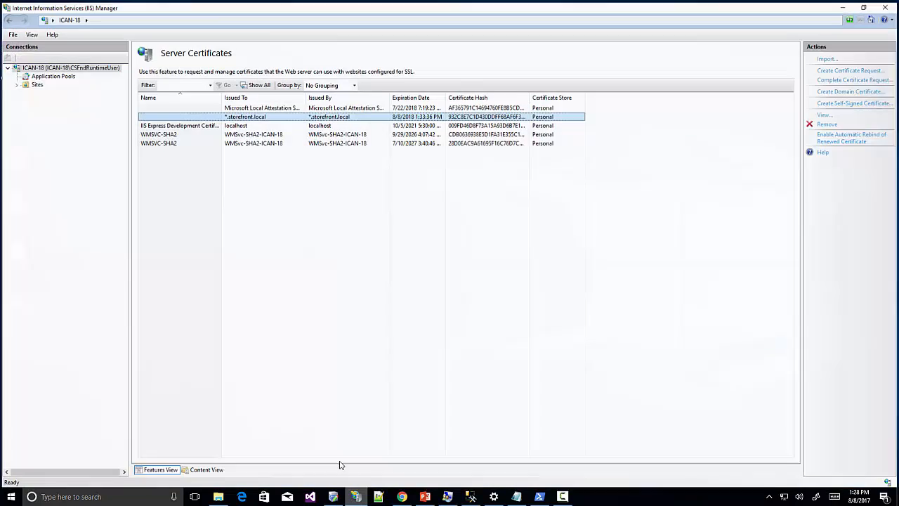
{"action": "left_click", "coordinate": [14, 83]}
{"action": "left_click", "coordinate": [51, 117]}
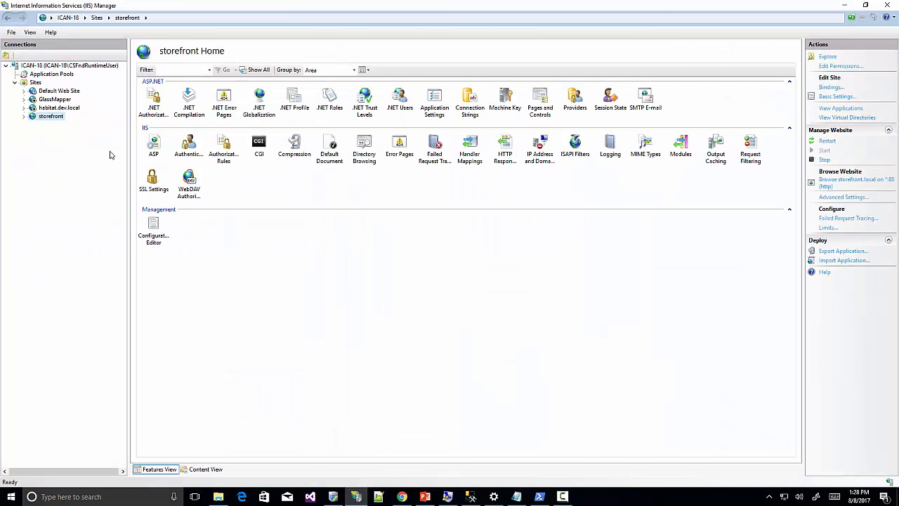
{"action": "left_click", "coordinate": [831, 87]}
{"action": "left_click", "coordinate": [568, 181]}
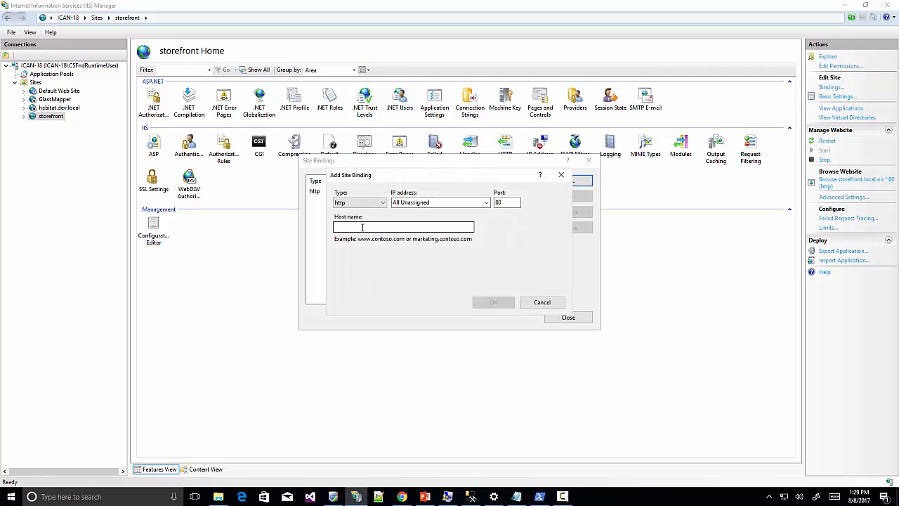
{"action": "left_click", "coordinate": [363, 227]}
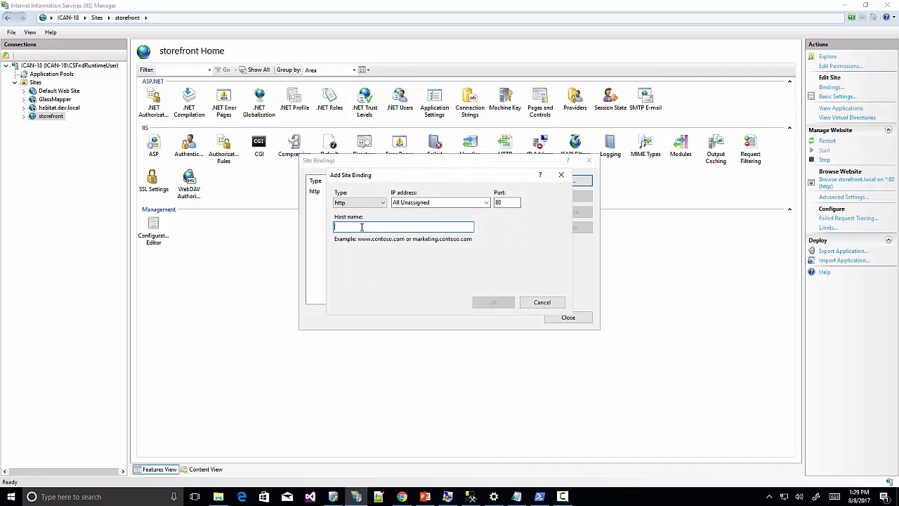
{"action": "type", "text": "shop"}
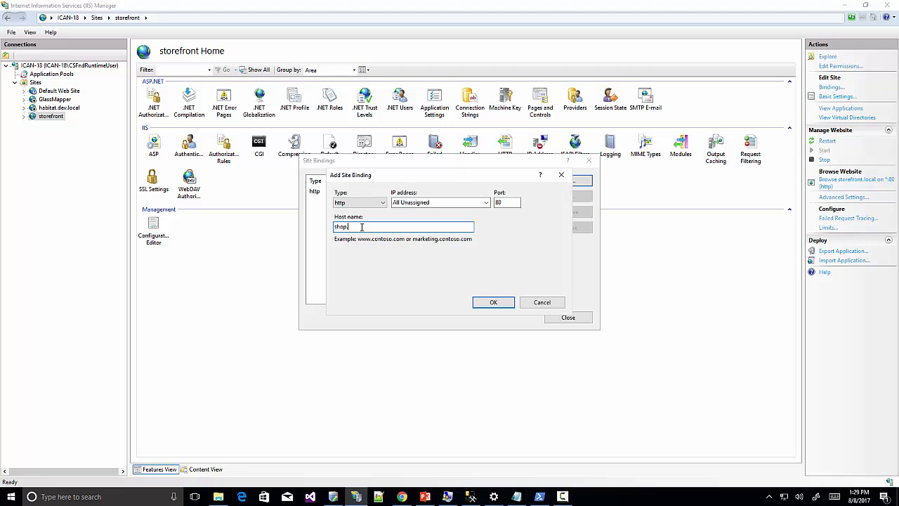
{"action": "type", "text": ".storefront.local"}
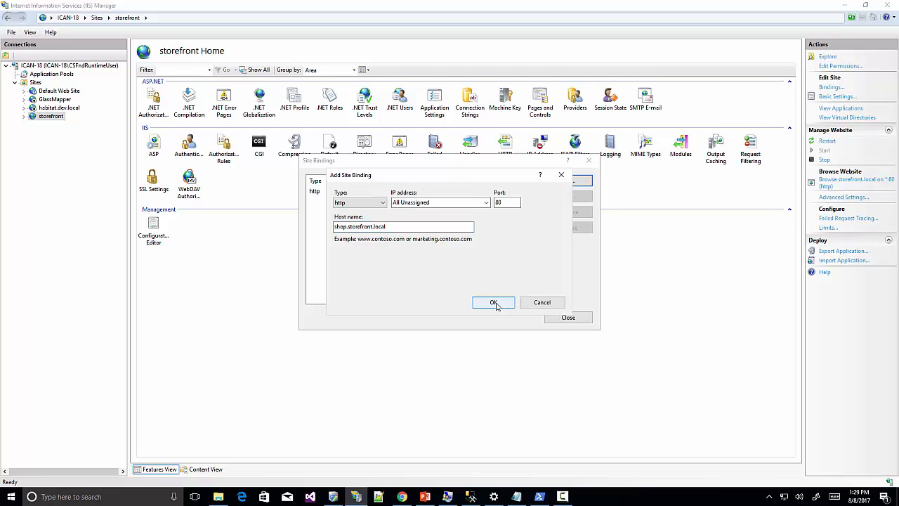
{"action": "left_click", "coordinate": [493, 302]}
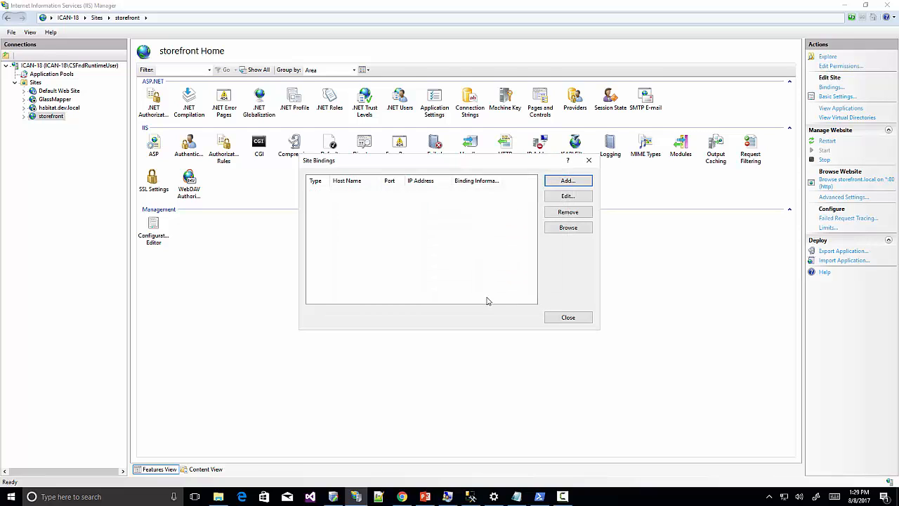
Add an https port 443 binding for shop.storefront.local using the *.storefront.local certificate.
{"action": "left_click", "coordinate": [568, 182]}
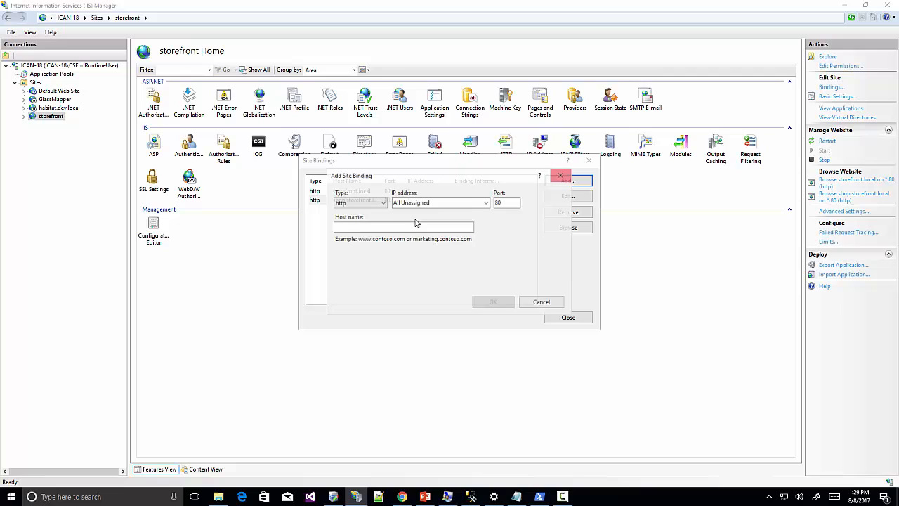
{"action": "left_click", "coordinate": [372, 202]}
{"action": "left_click", "coordinate": [364, 220]}
{"action": "left_click", "coordinate": [372, 227]}
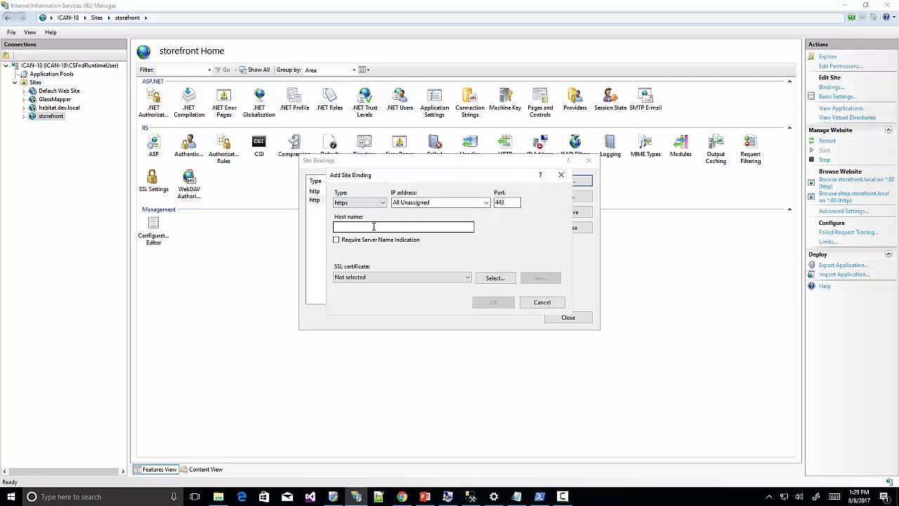
{"action": "type", "text": "sh"}
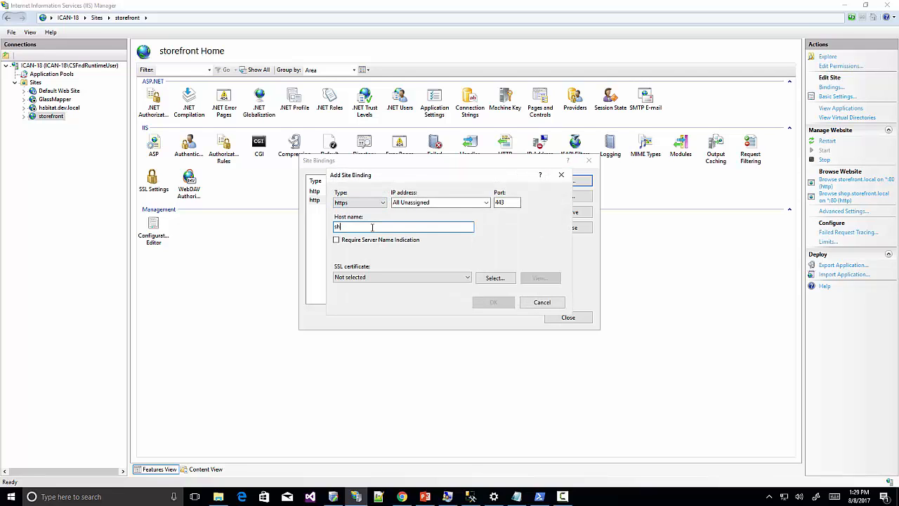
{"action": "type", "text": "op.storefront.local"}
{"action": "left_click", "coordinate": [408, 278]}
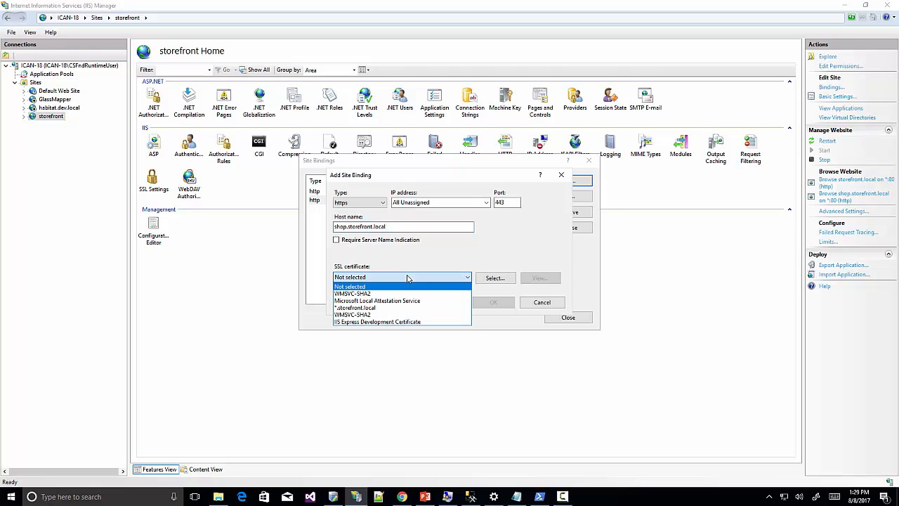
{"action": "left_click", "coordinate": [358, 307]}
{"action": "left_click", "coordinate": [492, 303]}
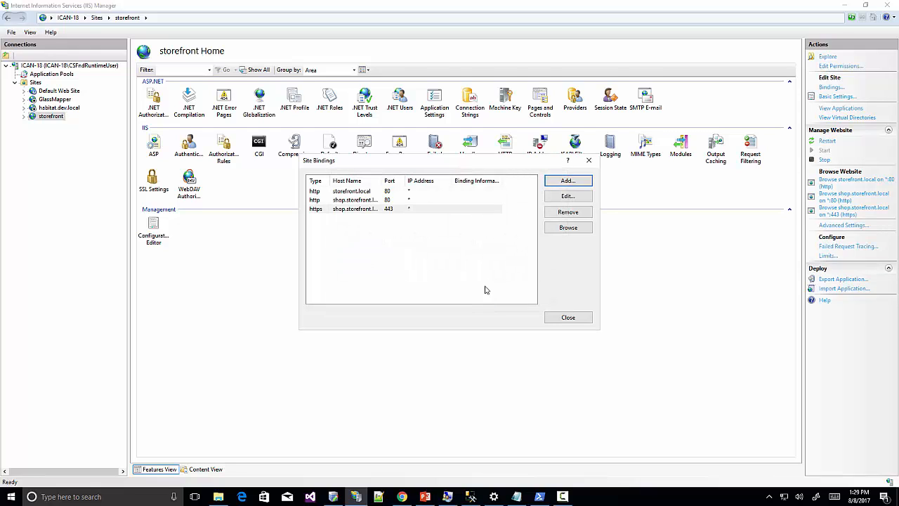
{"action": "left_click", "coordinate": [567, 316]}
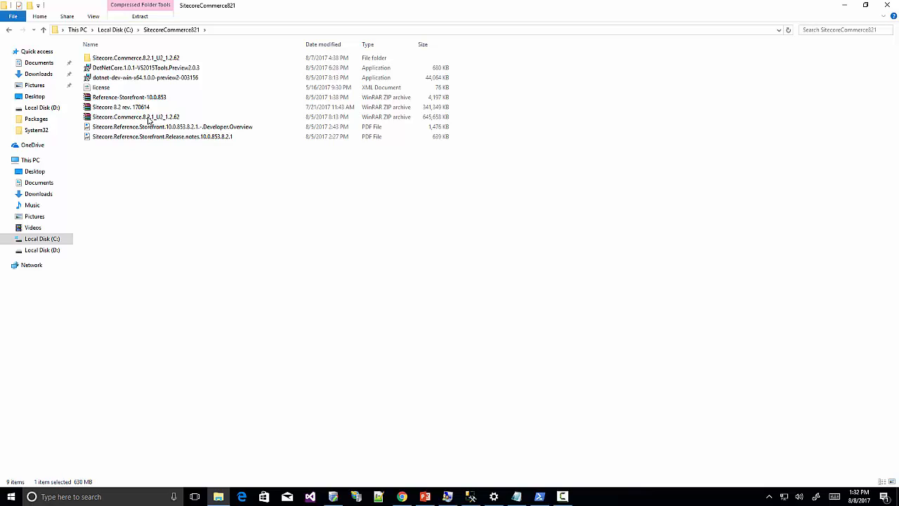
Run CommerceServer-11.4.148 from Sitecore.Commerce.8.2.1_U2_1.2.62 as administrator, accept the licence, and install.
{"action": "double_click", "coordinate": [117, 59]}
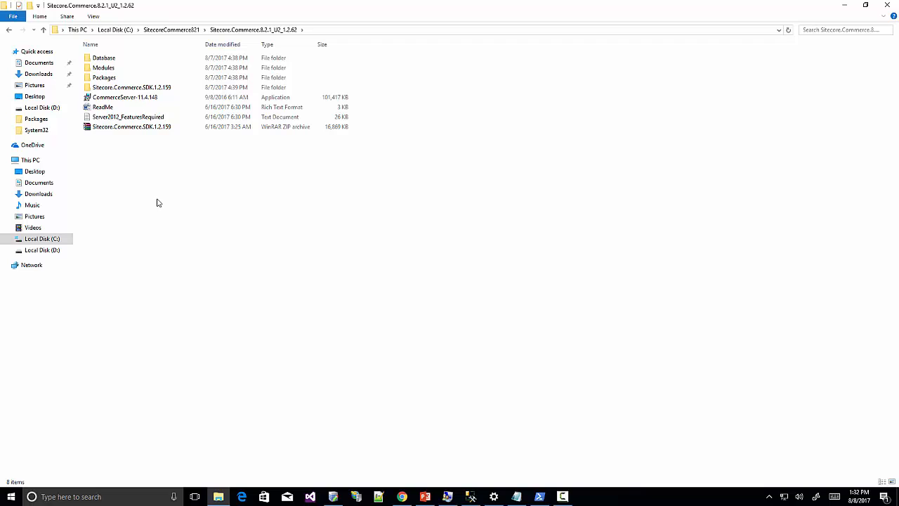
{"action": "left_click", "coordinate": [133, 99]}
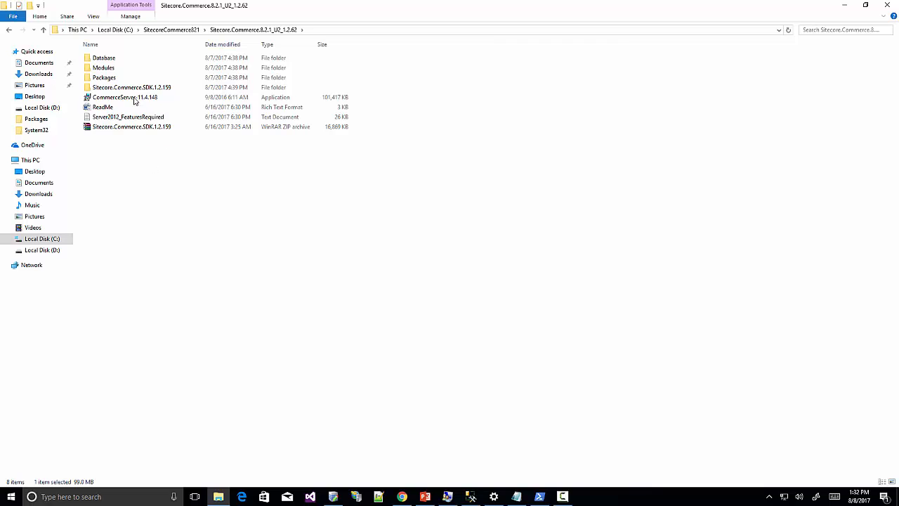
{"action": "right_click", "coordinate": [133, 97]}
{"action": "left_click", "coordinate": [176, 116]}
{"action": "left_click", "coordinate": [398, 323]}
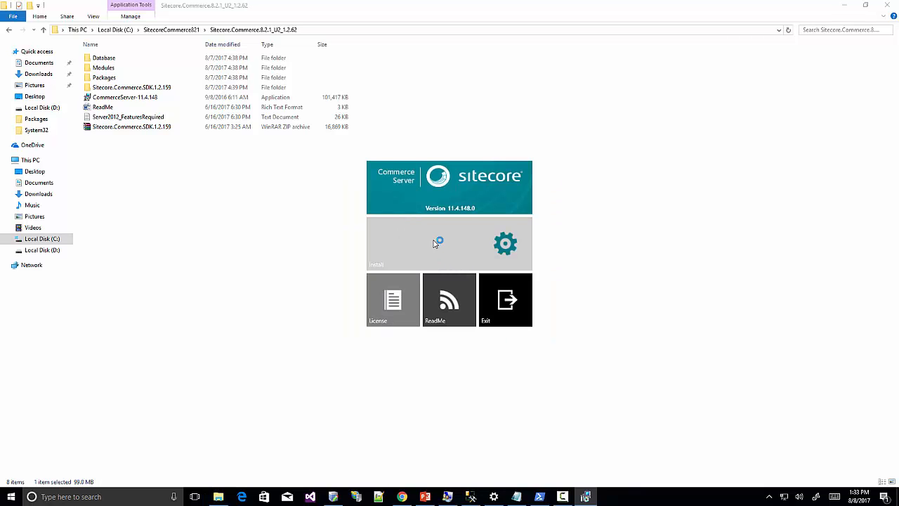
{"action": "left_click", "coordinate": [432, 238]}
{"action": "left_click", "coordinate": [372, 319]}
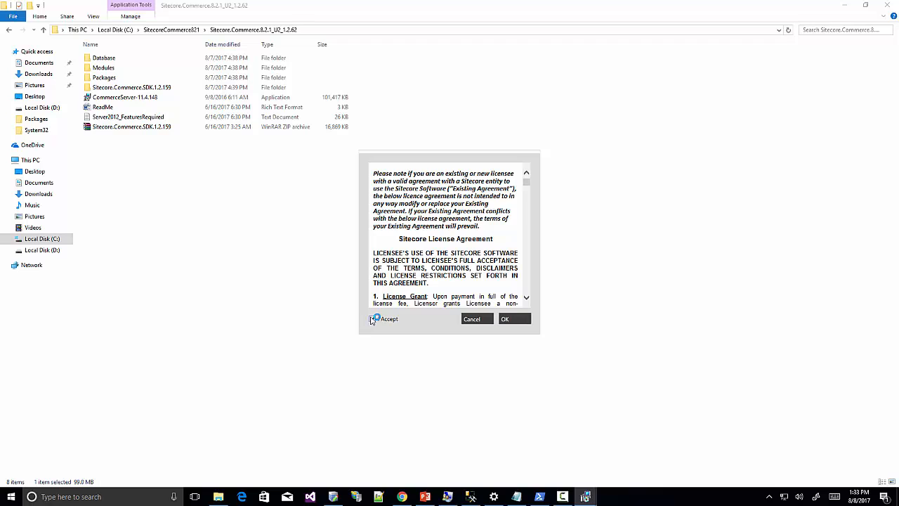
{"action": "left_click", "coordinate": [515, 320]}
{"action": "left_click", "coordinate": [433, 245]}
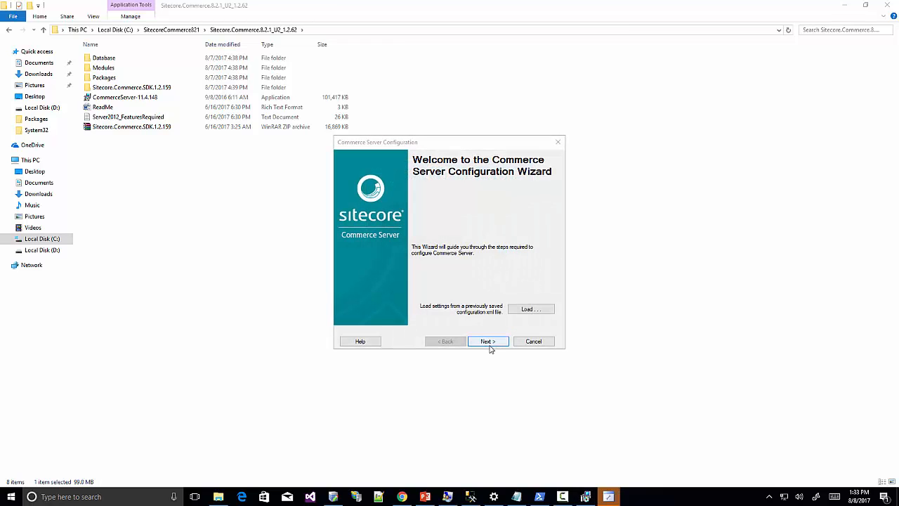
Set the administration database SQL Server to '.' and verify the connection succeeds.
{"action": "left_click", "coordinate": [488, 341]}
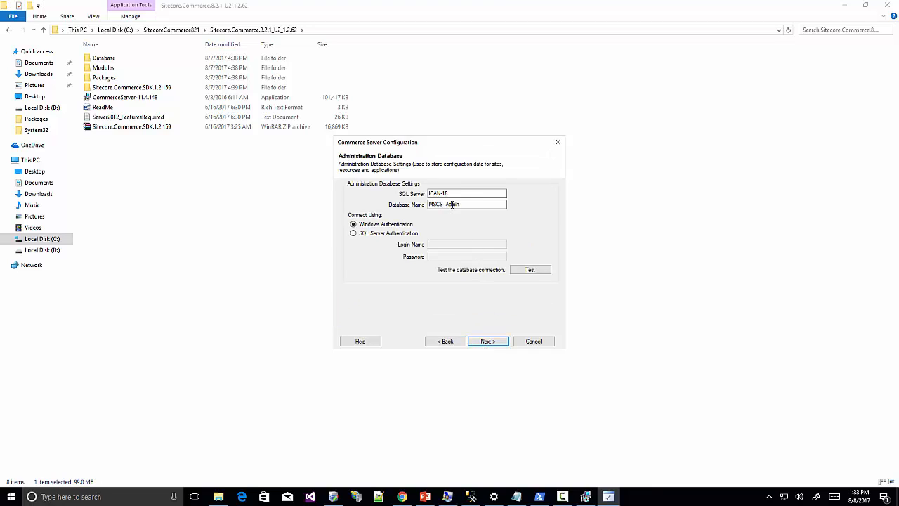
{"action": "left_click_drag", "start_coordinate": [462, 194], "coordinate": [419, 196]}
{"action": "key", "text": "BackSpace"}
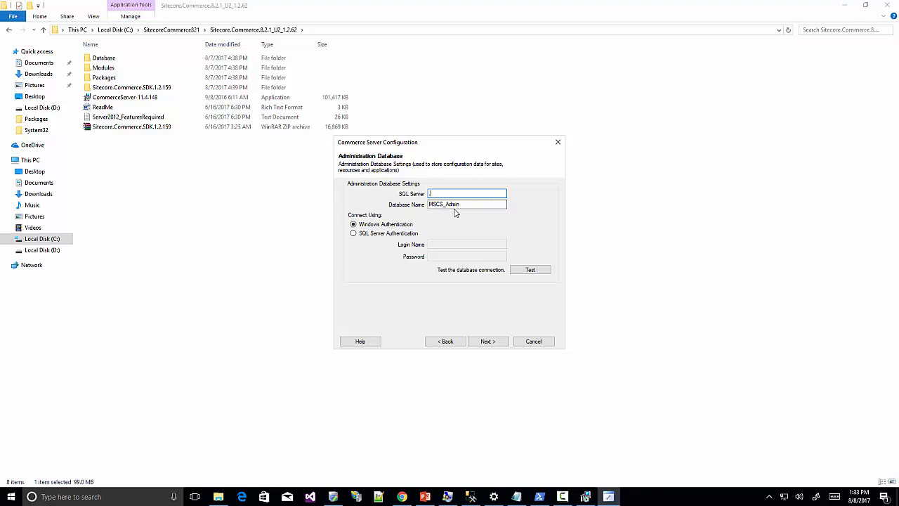
{"action": "type", "text": "."}
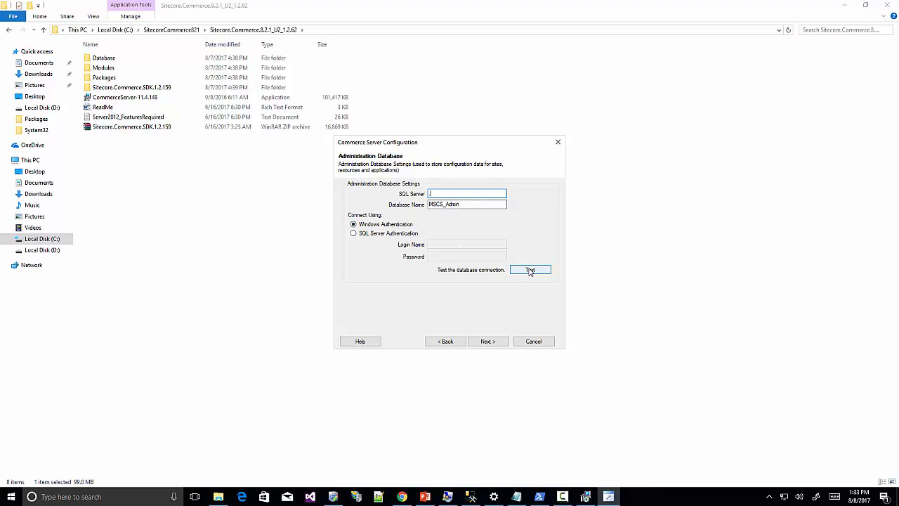
{"action": "left_click", "coordinate": [528, 270]}
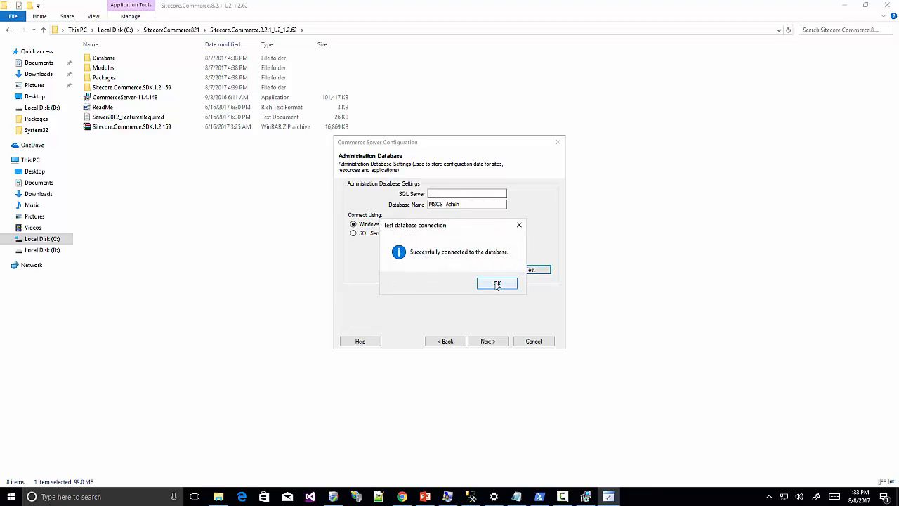
{"action": "left_click", "coordinate": [497, 284]}
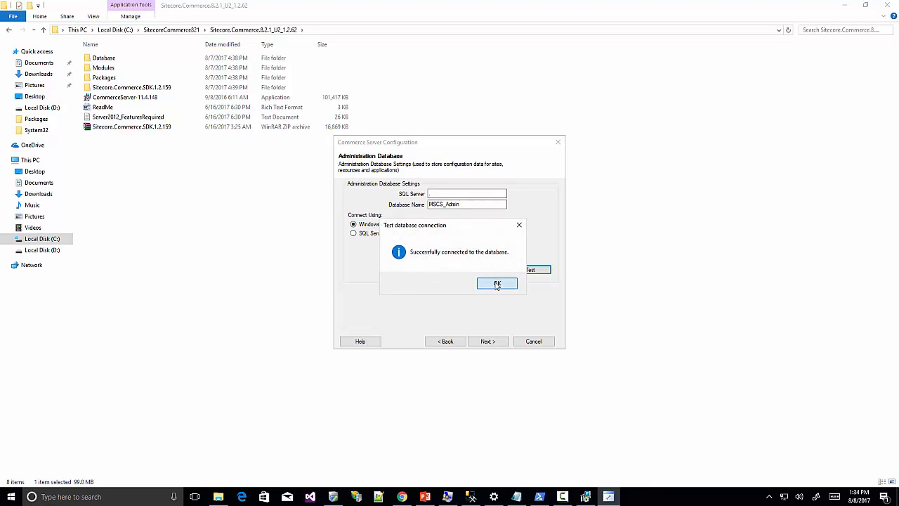
{"action": "left_click", "coordinate": [485, 341]}
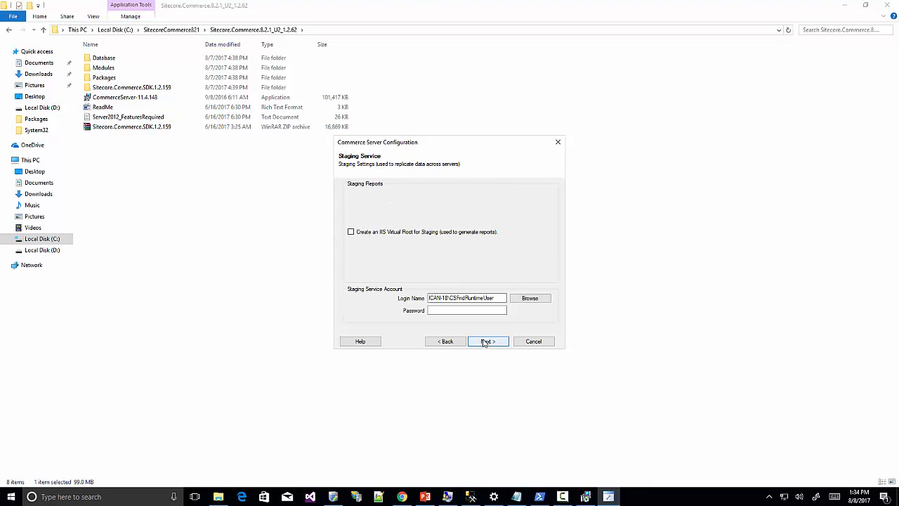
Enter the staging service account password, apply the configuration, and exit the launcher.
{"action": "left_click", "coordinate": [455, 309]}
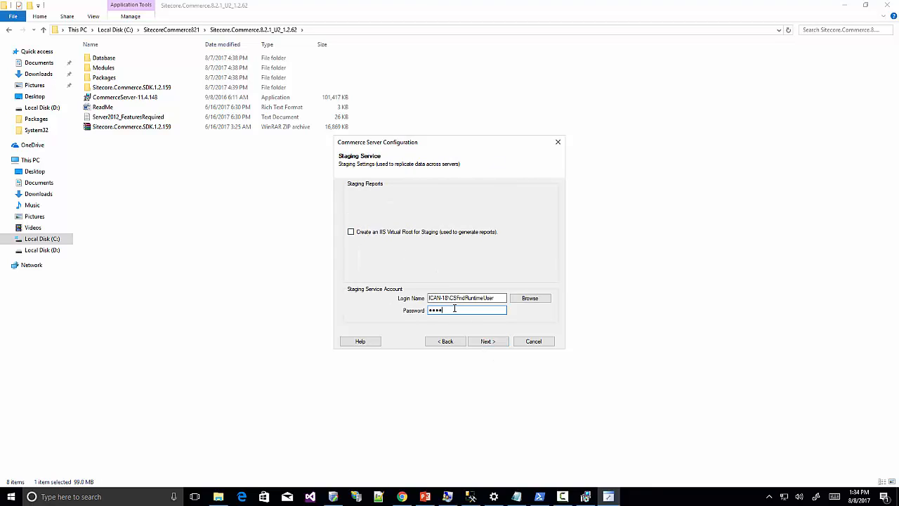
{"action": "type", "text": "•••••••"}
{"action": "left_click", "coordinate": [488, 341]}
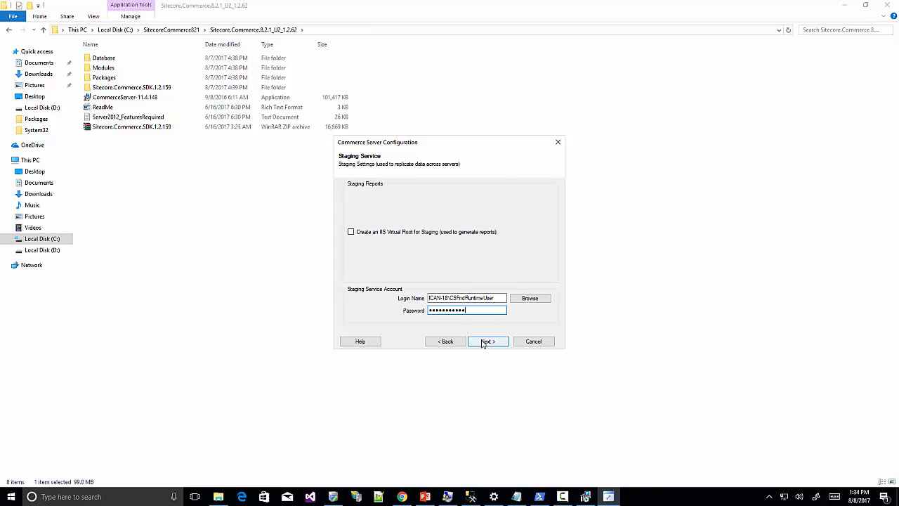
{"action": "left_click", "coordinate": [488, 342]}
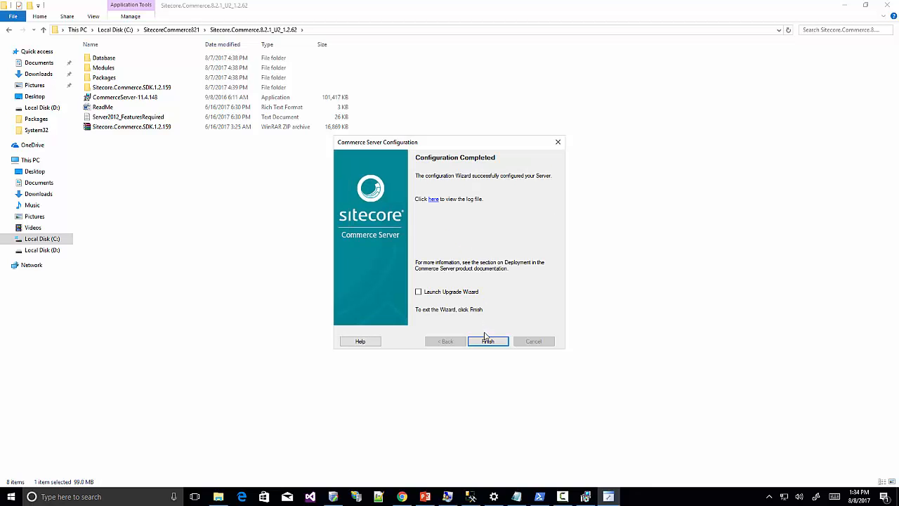
{"action": "left_click", "coordinate": [486, 341]}
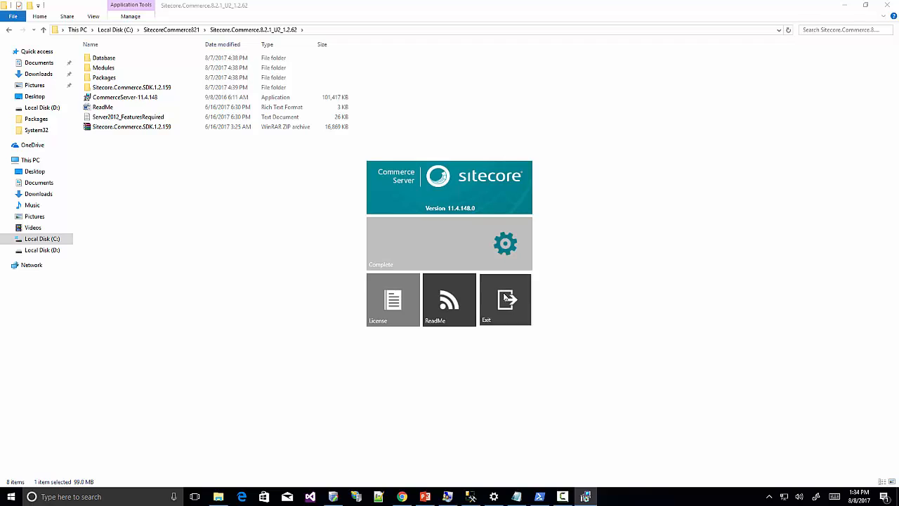
{"action": "left_click", "coordinate": [505, 297]}
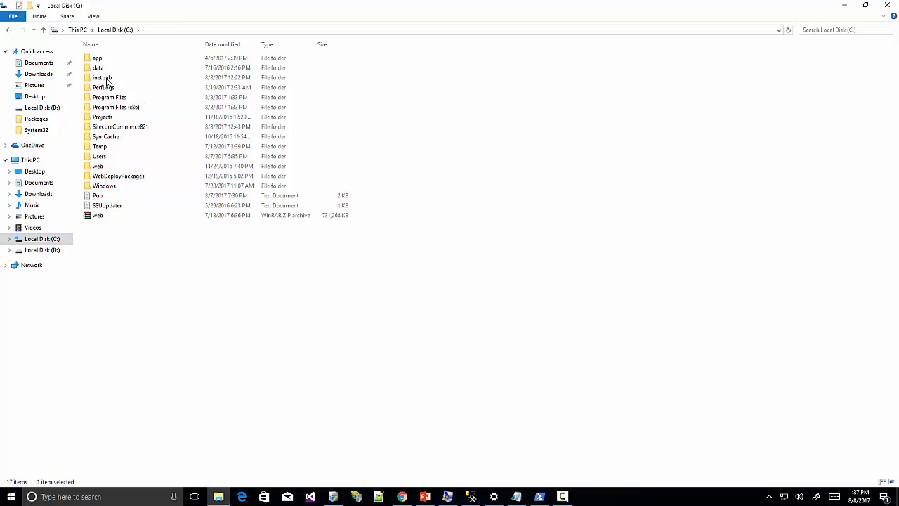
Create a new folder named CSServices inside C:\inetpub, then bring up IIS Manager.
{"action": "double_click", "coordinate": [106, 78]}
{"action": "right_click", "coordinate": [195, 170]}
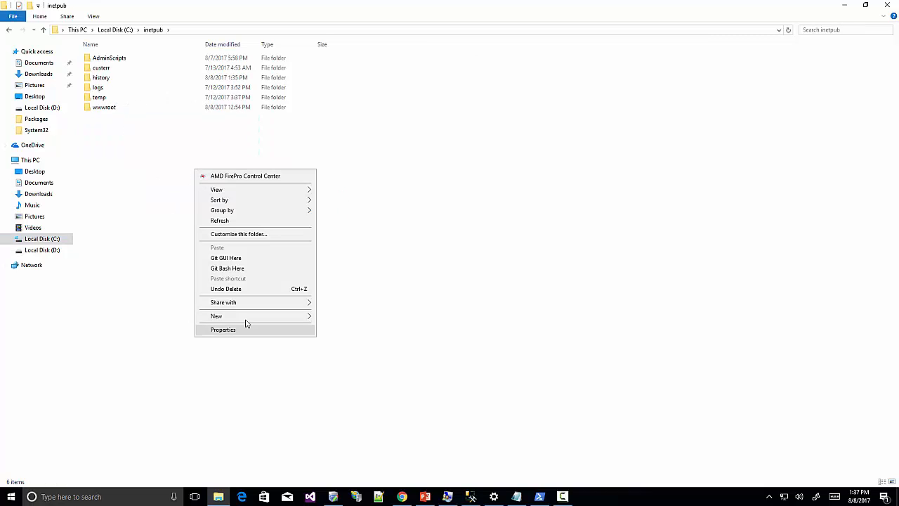
{"action": "mouse_move", "coordinate": [251, 315]}
{"action": "left_click", "coordinate": [349, 321]}
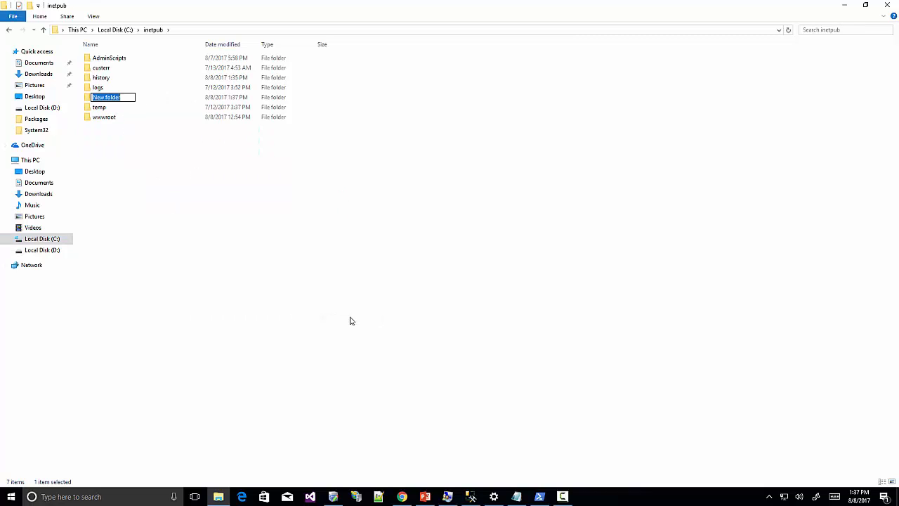
{"action": "type", "text": "CSServices"}
{"action": "key", "text": "Return"}
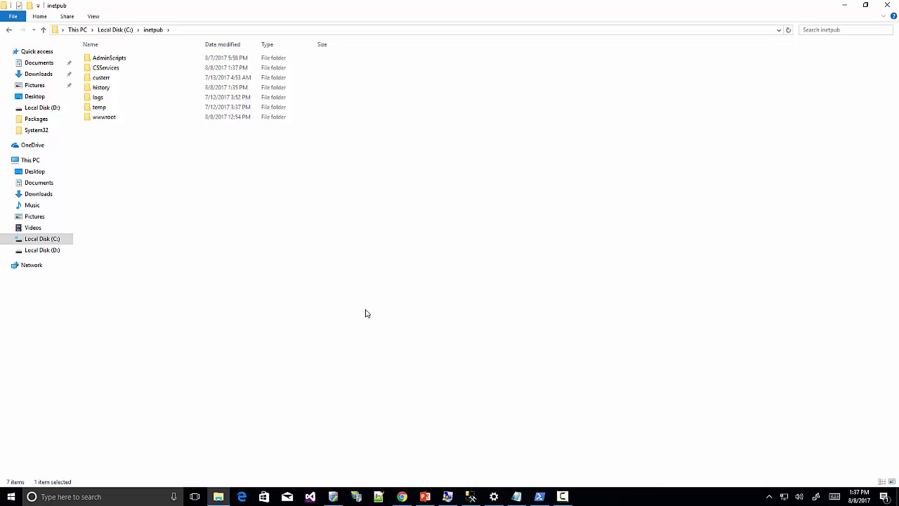
{"action": "left_click", "coordinate": [356, 496]}
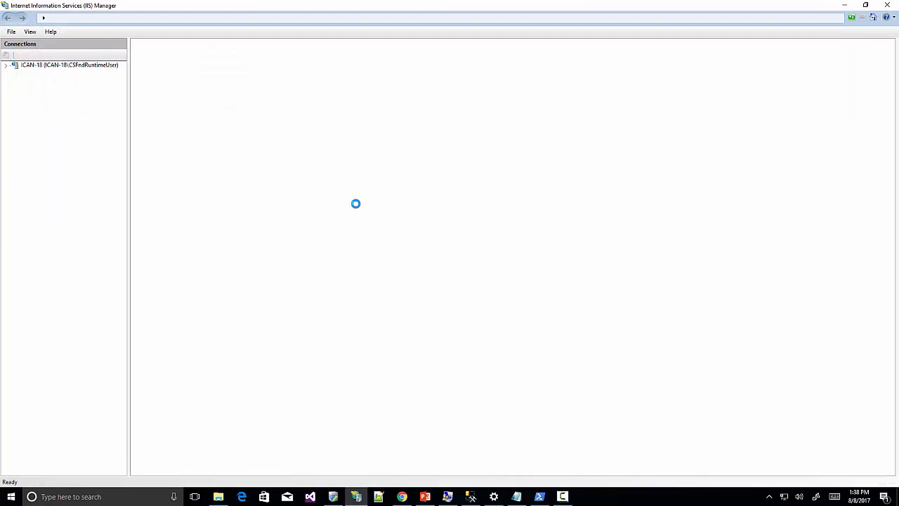
Start adding a new website under the server's Sites named CSServices.
{"action": "left_click", "coordinate": [6, 65]}
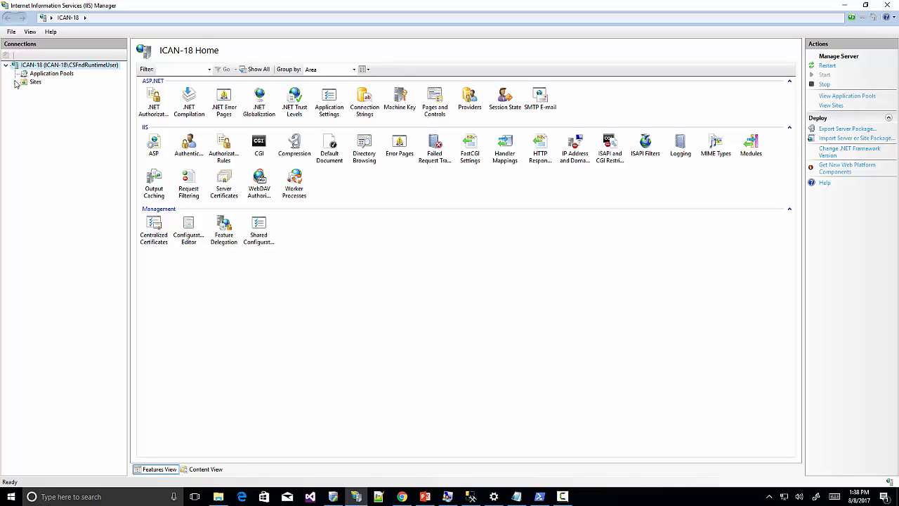
{"action": "left_click", "coordinate": [15, 82]}
{"action": "right_click", "coordinate": [35, 82]}
{"action": "left_click", "coordinate": [89, 100]}
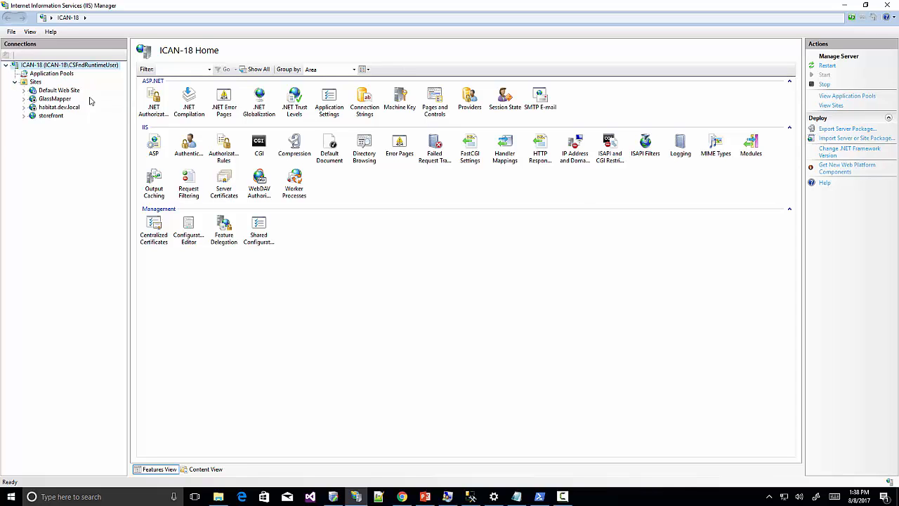
{"action": "type", "text": "CS"}
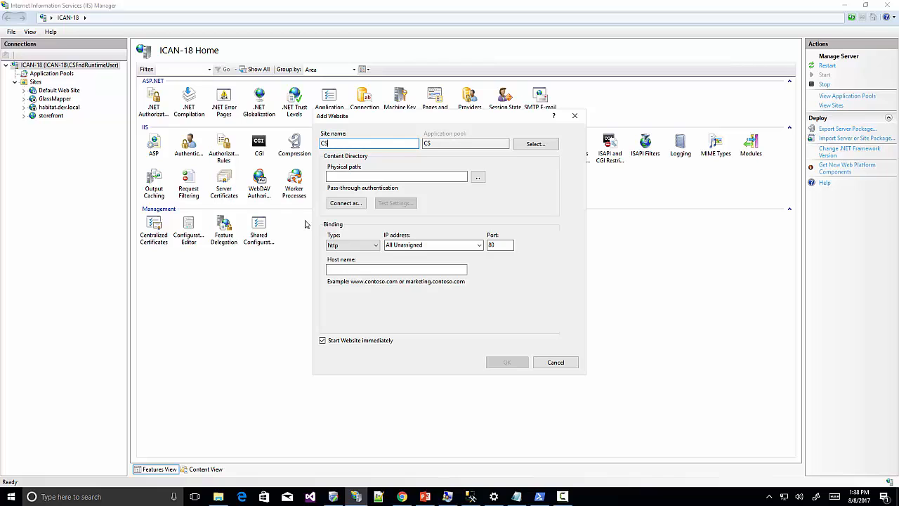
{"action": "type", "text": "Services"}
Set the site's physical path to C:\inetpub\CSServices.
{"action": "left_click", "coordinate": [478, 178]}
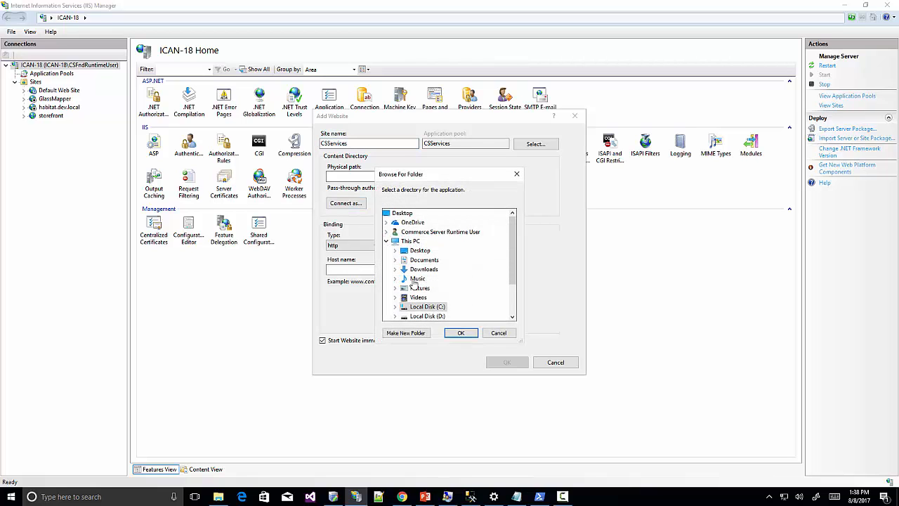
{"action": "scroll", "coordinate": [435, 309], "scroll_direction": "down", "scroll_amount": 1}
{"action": "left_click", "coordinate": [394, 280]}
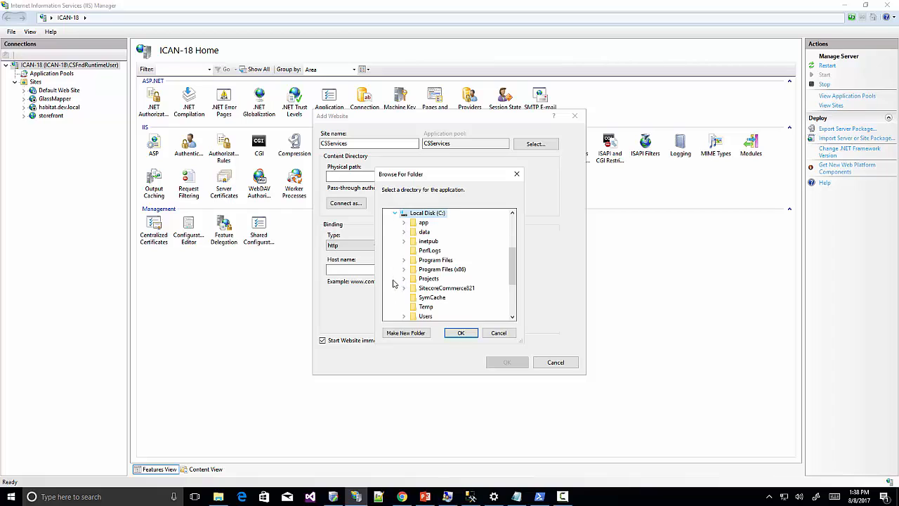
{"action": "left_click", "coordinate": [404, 240]}
{"action": "left_click", "coordinate": [430, 273]}
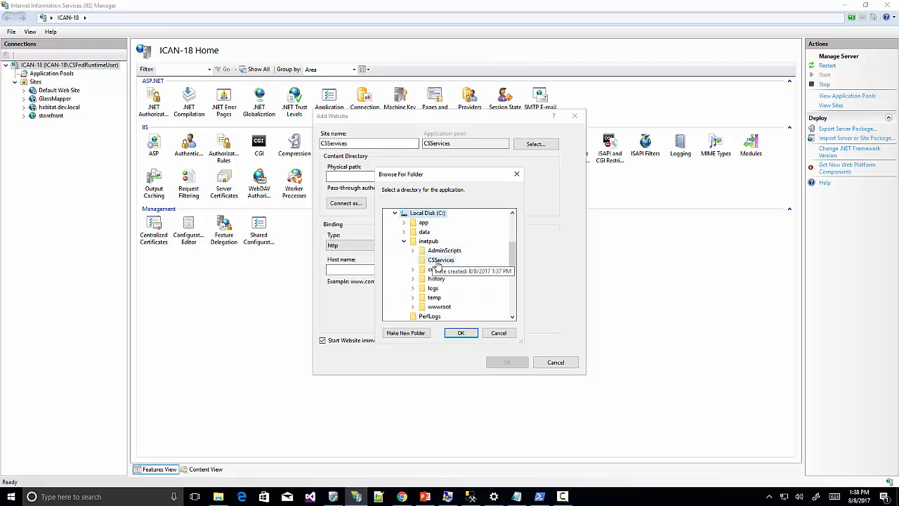
{"action": "left_click", "coordinate": [461, 333]}
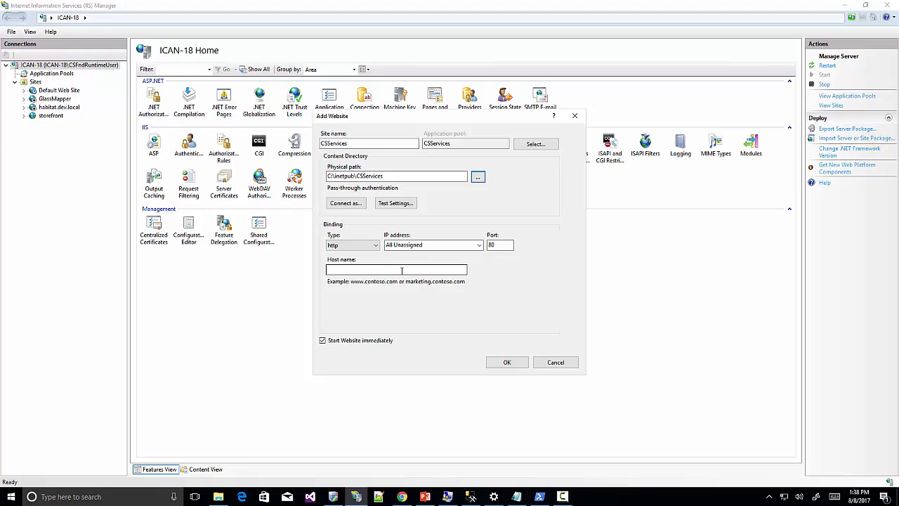
Set the port to 1004 and host name to CSServices, then create the site.
{"action": "double_click", "coordinate": [497, 245]}
{"action": "key", "text": "BackSpace"}
{"action": "type", "text": "1004"}
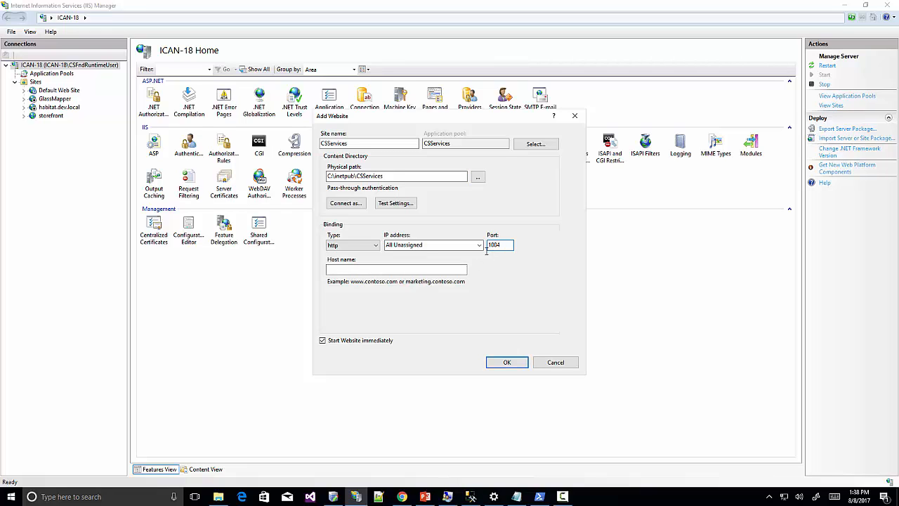
{"action": "left_click", "coordinate": [372, 268]}
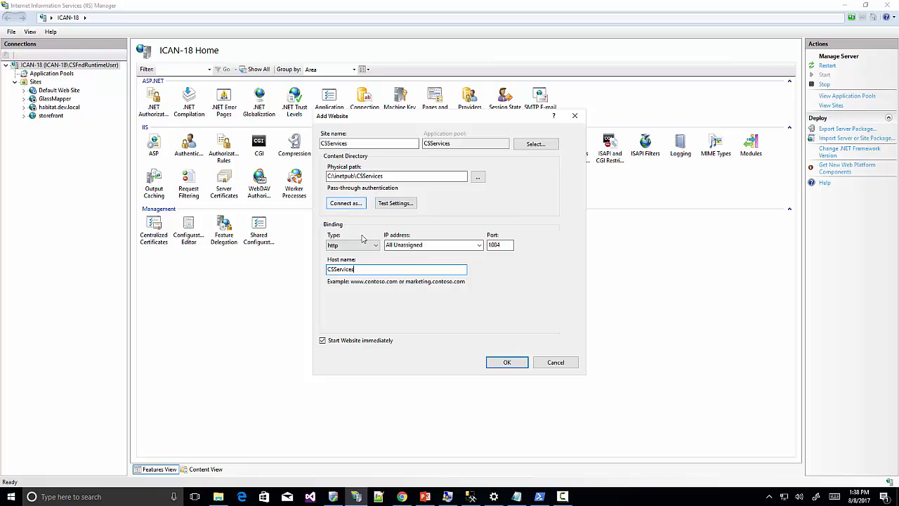
{"action": "left_click", "coordinate": [527, 365]}
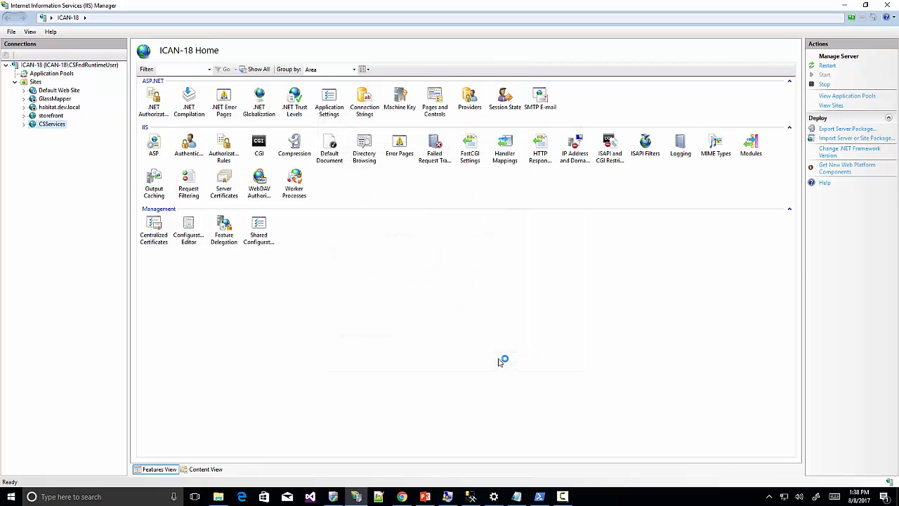
{"action": "left_click", "coordinate": [50, 74]}
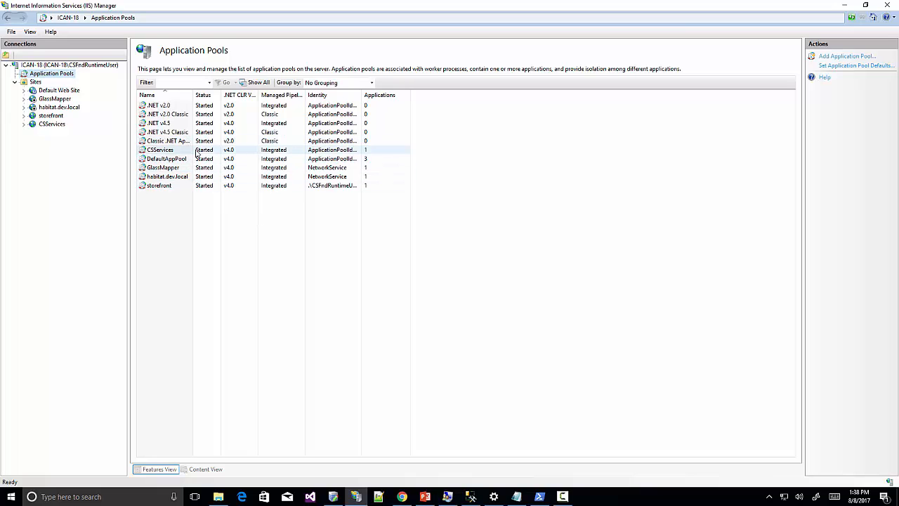
Change the CSServices application pool identity to a custom account: the local Commerce runtime user.
{"action": "double_click", "coordinate": [293, 155]}
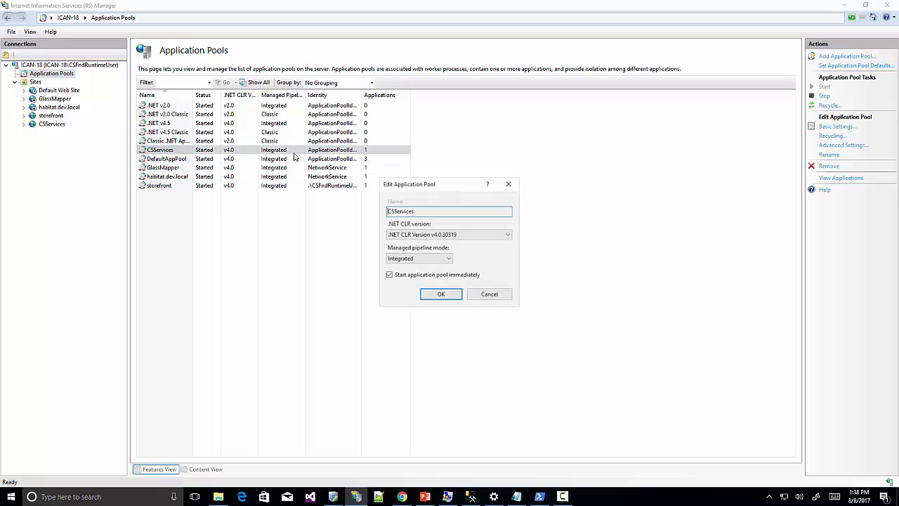
{"action": "left_click", "coordinate": [483, 296]}
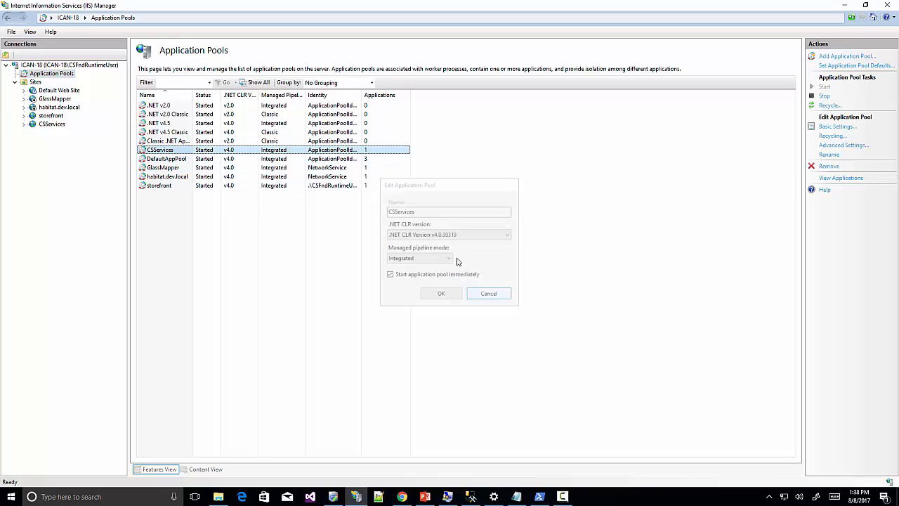
{"action": "left_click", "coordinate": [834, 145]}
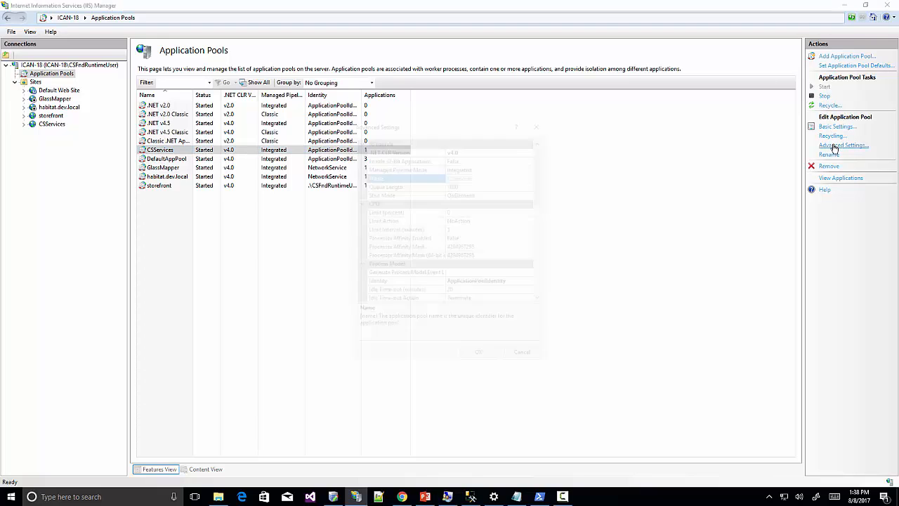
{"action": "left_click", "coordinate": [534, 283]}
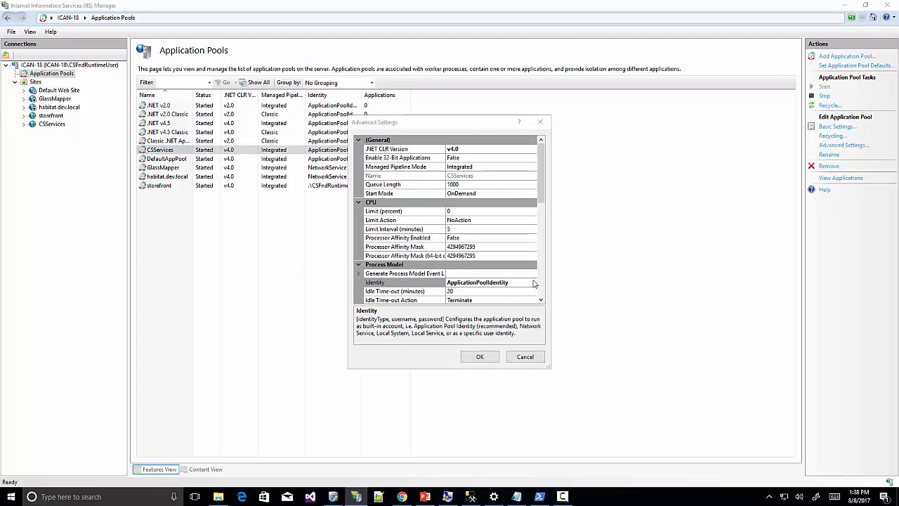
{"action": "left_click", "coordinate": [534, 282]}
{"action": "left_click", "coordinate": [358, 237]}
{"action": "left_click", "coordinate": [519, 251]}
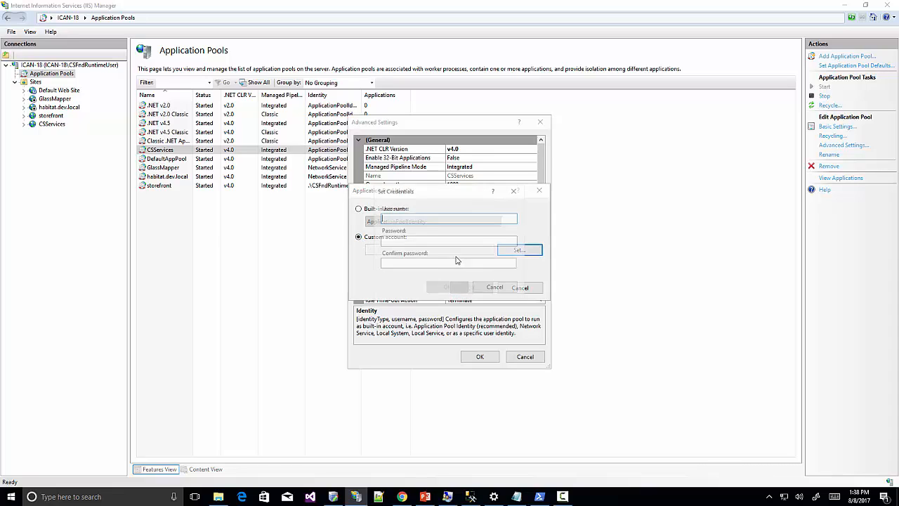
{"action": "type", "text": ".\\CSFndRun"}
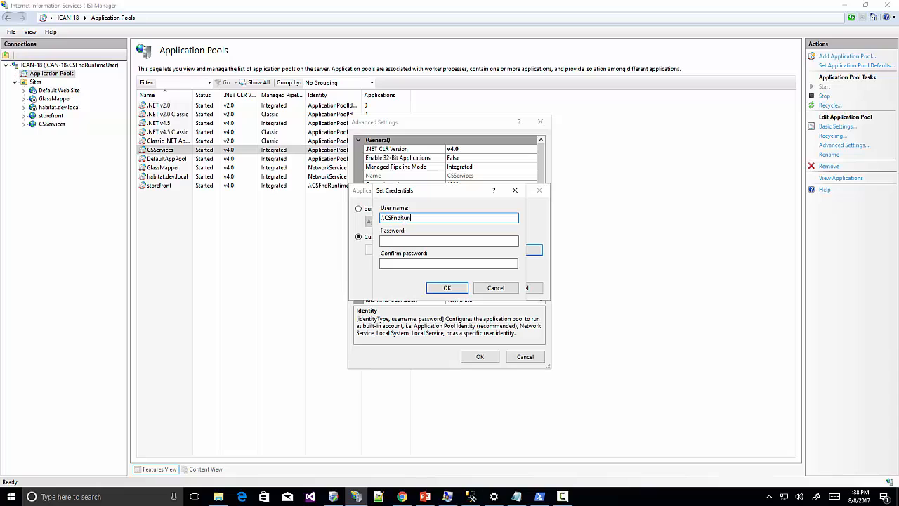
{"action": "type", "text": "timeUser"}
{"action": "left_click", "coordinate": [446, 287]}
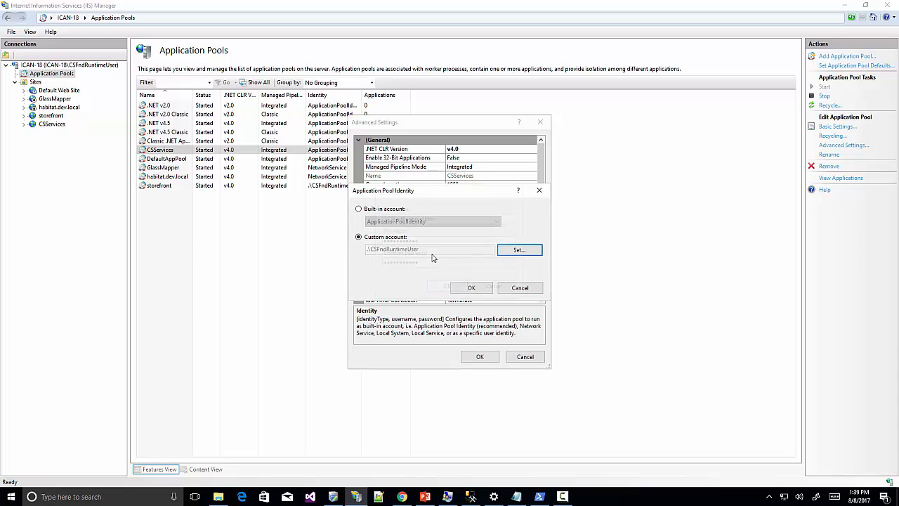
{"action": "left_click", "coordinate": [470, 290]}
{"action": "left_click", "coordinate": [480, 355]}
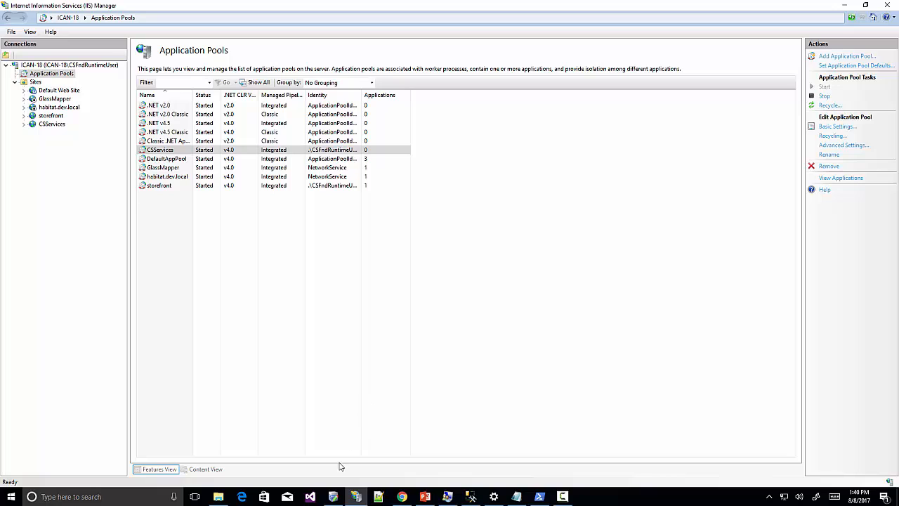
In SIM's Hosts Editor, add a new entry with the CSServices host name.
{"action": "left_click", "coordinate": [333, 498]}
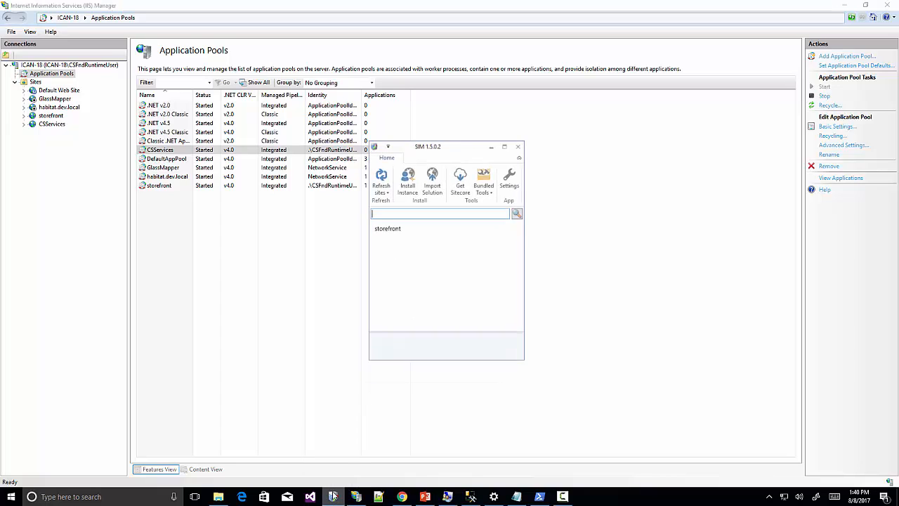
{"action": "left_click", "coordinate": [495, 187]}
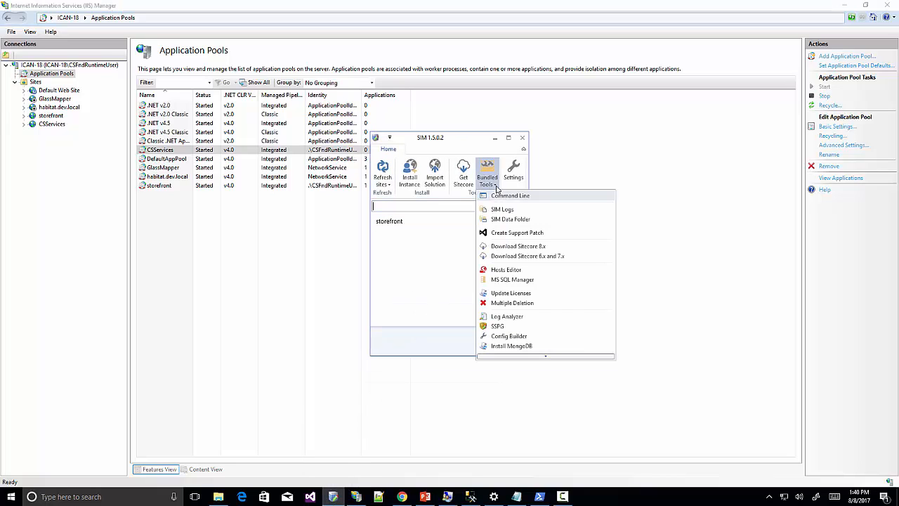
{"action": "left_click", "coordinate": [506, 272]}
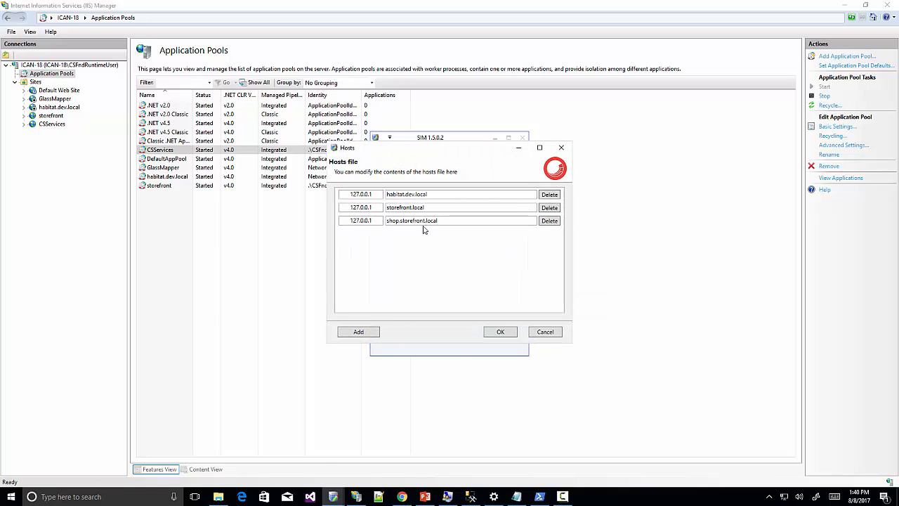
{"action": "left_click", "coordinate": [358, 331]}
{"action": "left_click", "coordinate": [403, 235]}
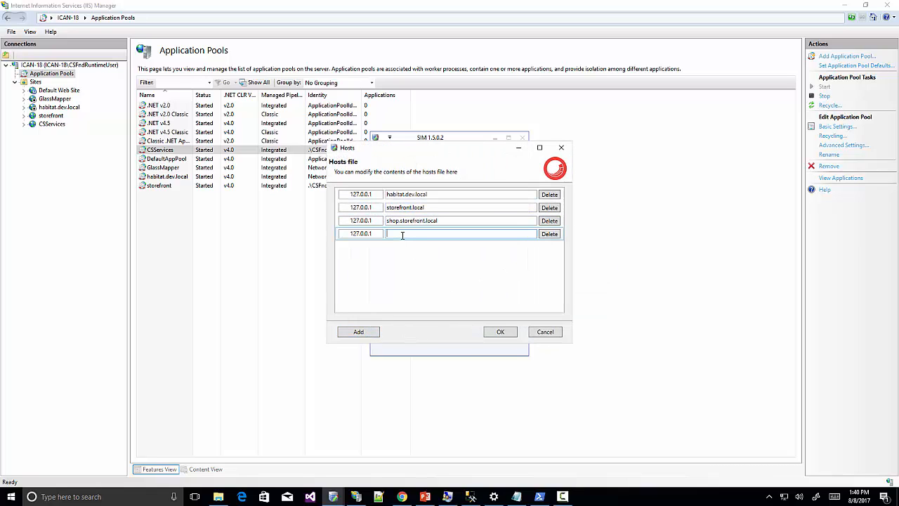
{"action": "type", "text": "CSServ"}
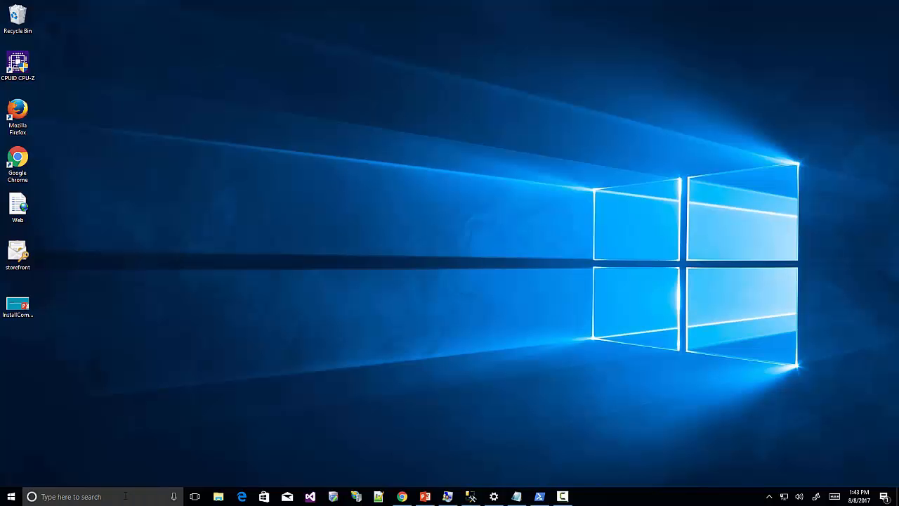
Launch regedit from Windows search and approve the UAC prompt.
{"action": "left_click", "coordinate": [125, 496]}
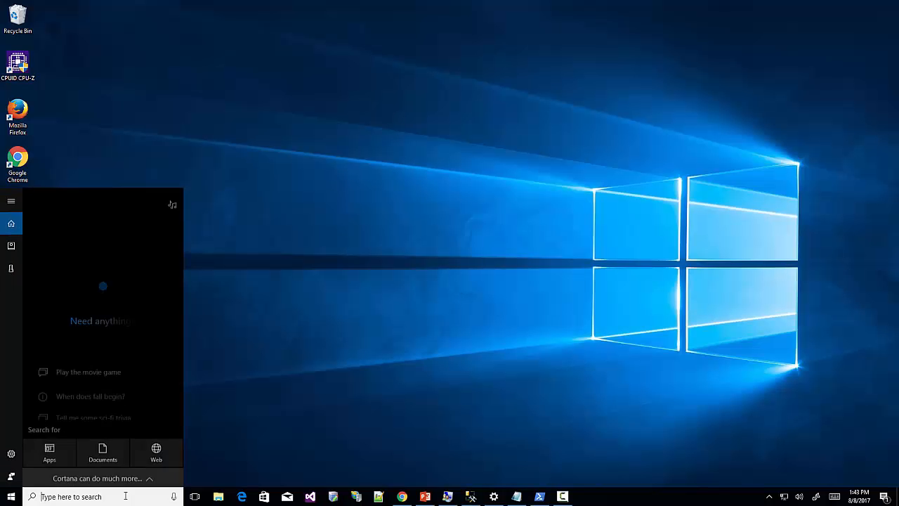
{"action": "type", "text": "reged"}
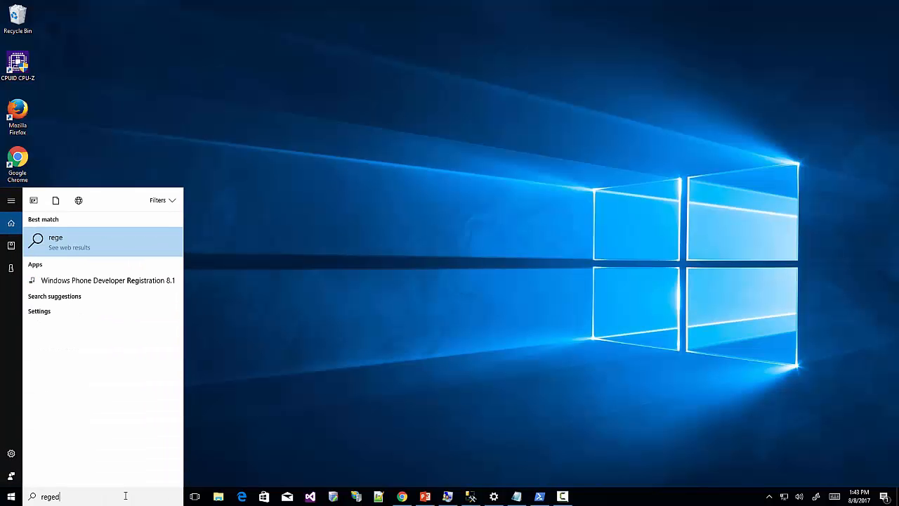
{"action": "type", "text": "it"}
{"action": "key", "text": "Return"}
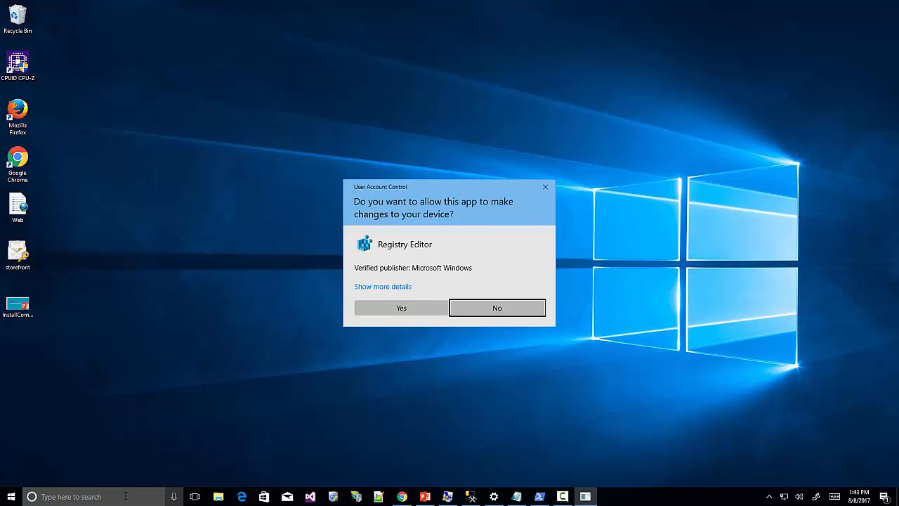
{"action": "key", "text": "alt+y"}
Create a new DWORD (32-bit) value under HKLM\SYSTEM\CurrentControlSet\Control\Lsa.
{"action": "scroll", "coordinate": [116, 182], "scroll_direction": "up", "scroll_amount": 15}
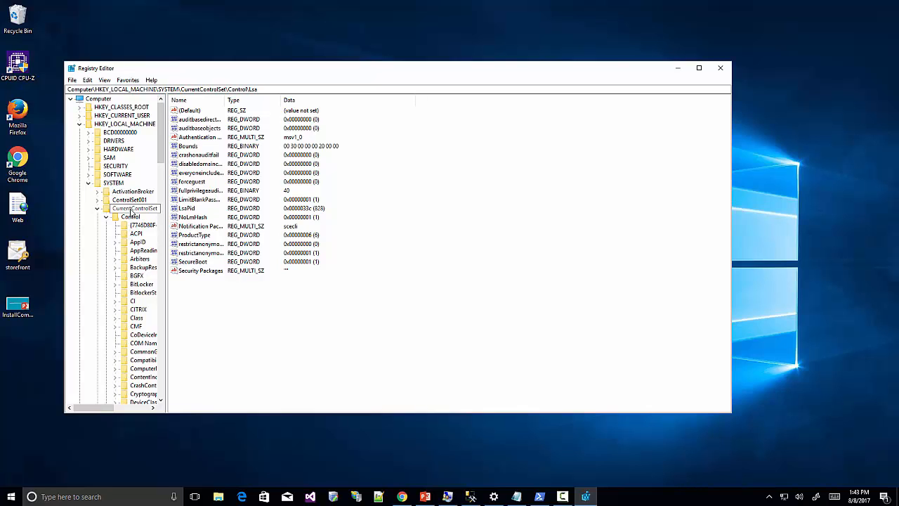
{"action": "scroll", "coordinate": [130, 213], "scroll_direction": "down", "scroll_amount": 12}
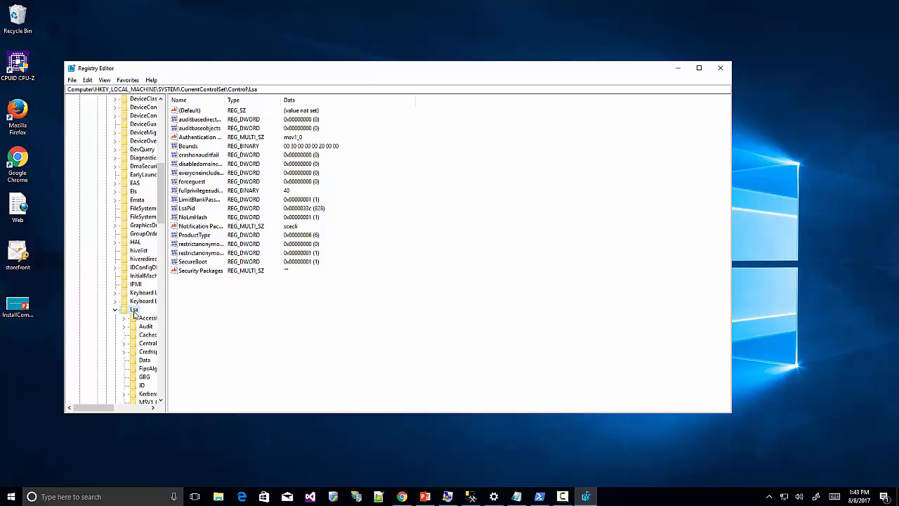
{"action": "right_click", "coordinate": [134, 314]}
{"action": "mouse_move", "coordinate": [176, 328]}
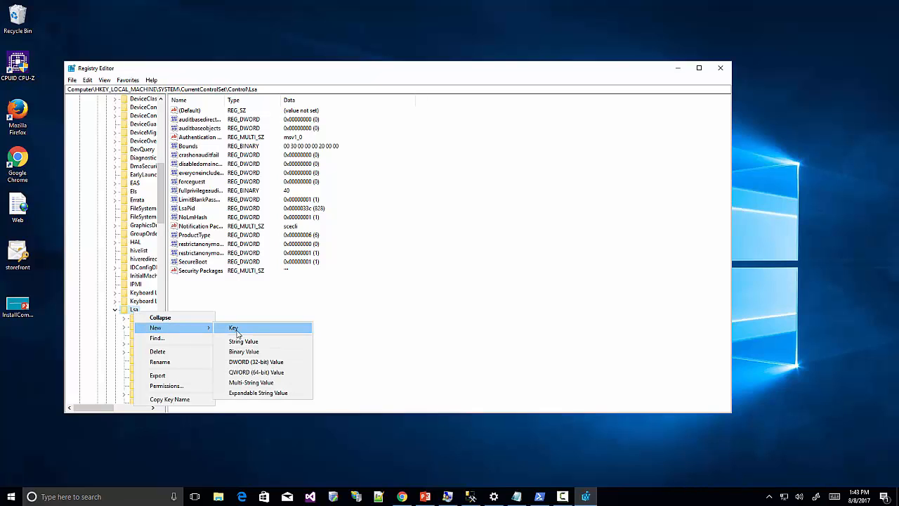
{"action": "left_click", "coordinate": [251, 363]}
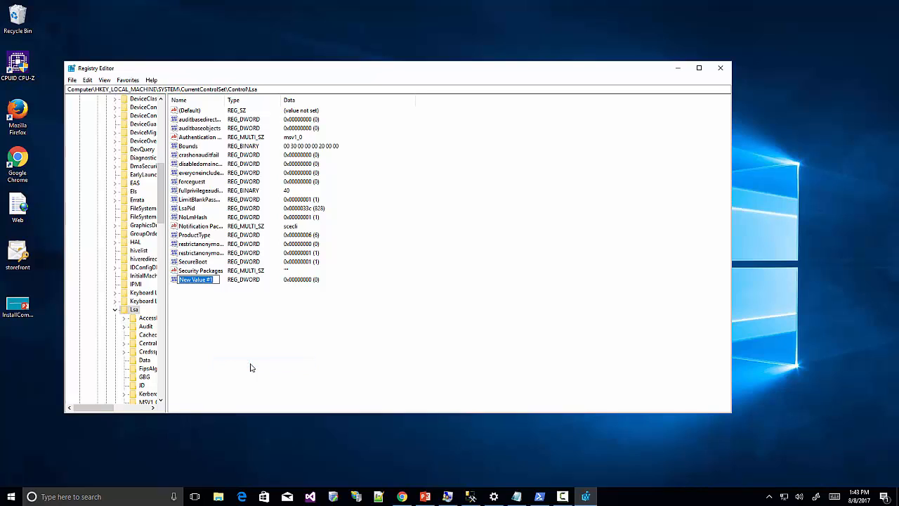
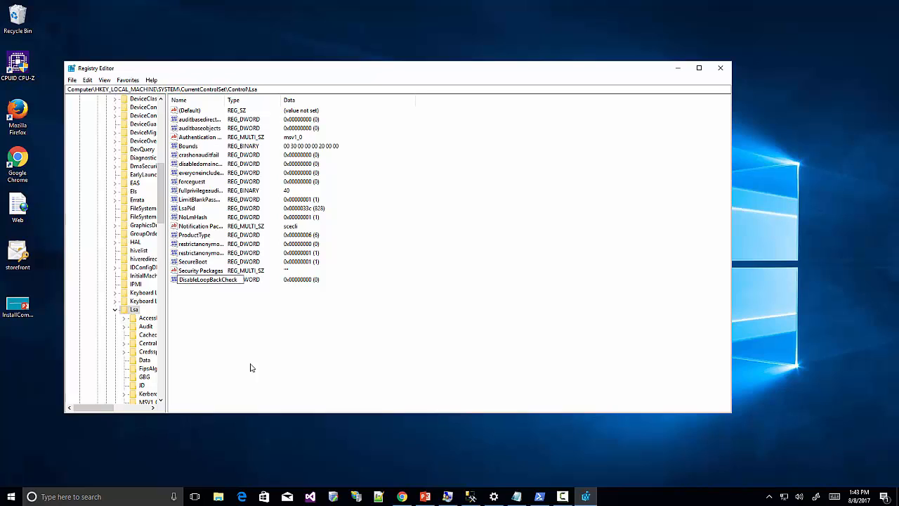
Rename the new DWORD to DisableLoopbackCheck, then open it for editing with the Decimal base selected.
{"action": "key", "text": "BackSpace"}
{"action": "key", "text": "BackSpace"}
{"action": "key", "text": "BackSpace"}
{"action": "key", "text": "BackSpace"}
{"action": "key", "text": "BackSpace"}
{"action": "key", "text": "BackSpace"}
{"action": "key", "text": "BackSpace"}
{"action": "key", "text": "BackSpace"}
{"action": "key", "text": "BackSpace"}
{"action": "type", "text": "backCheck"}
{"action": "key", "text": "Return"}
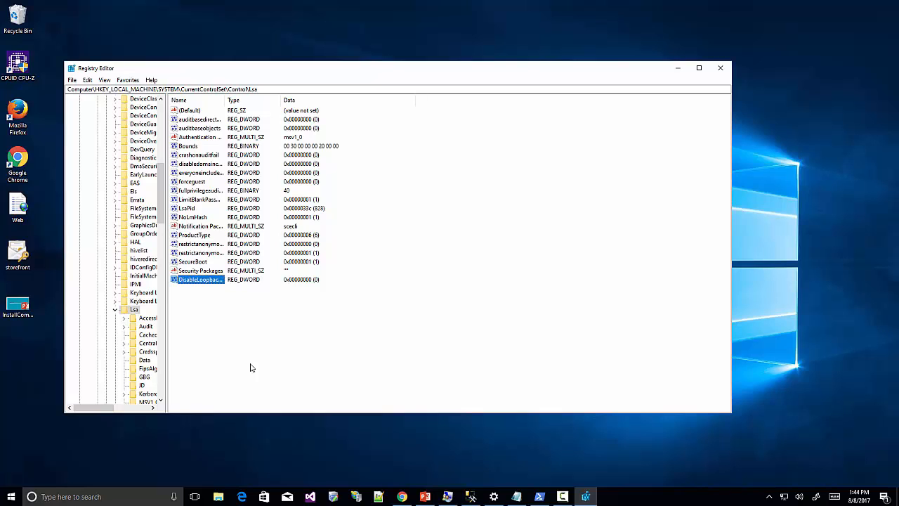
{"action": "double_click", "coordinate": [209, 280]}
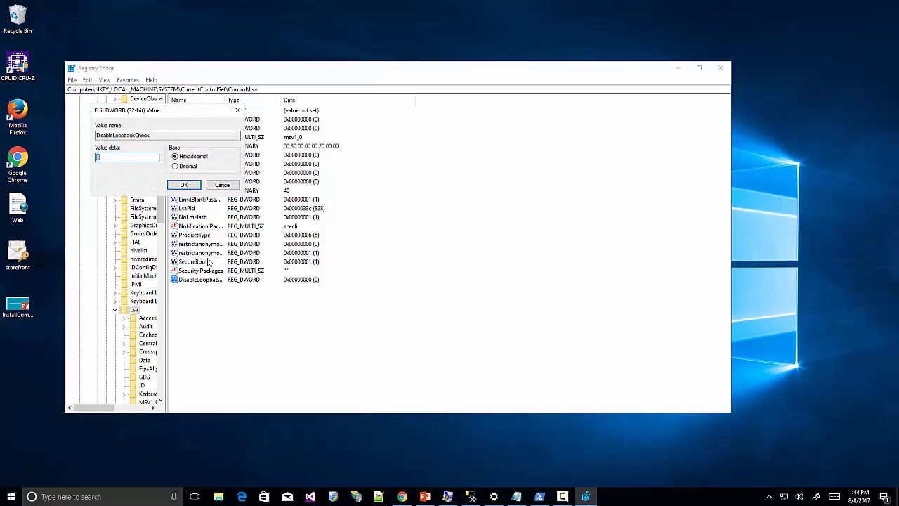
{"action": "left_click", "coordinate": [176, 166]}
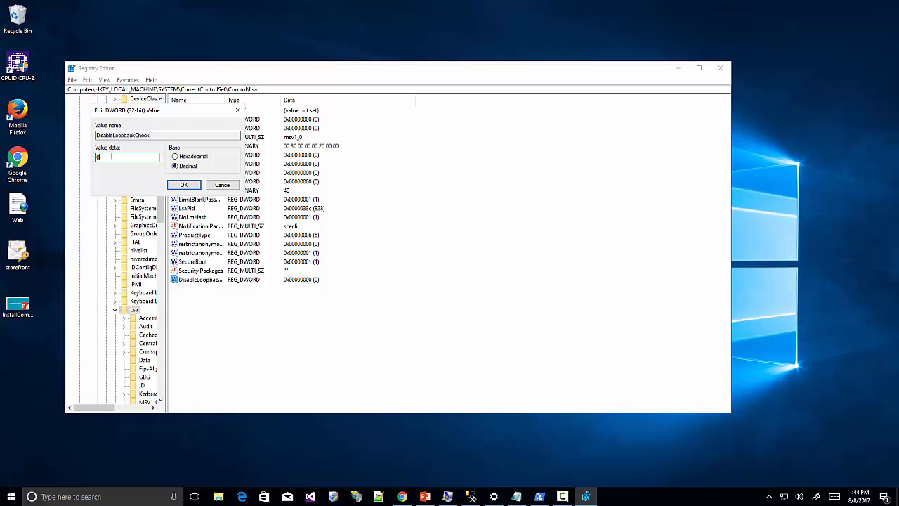
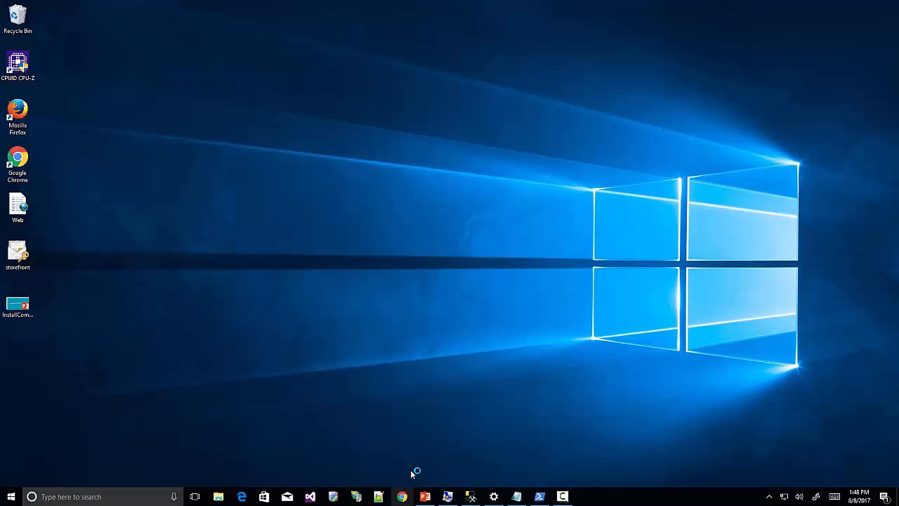
Open storefront.local/sitecore in Chrome, log in as administrator, and open the Sitecore Desktop.
{"action": "left_click", "coordinate": [402, 496]}
{"action": "type", "text": "http://storefront.local/"}
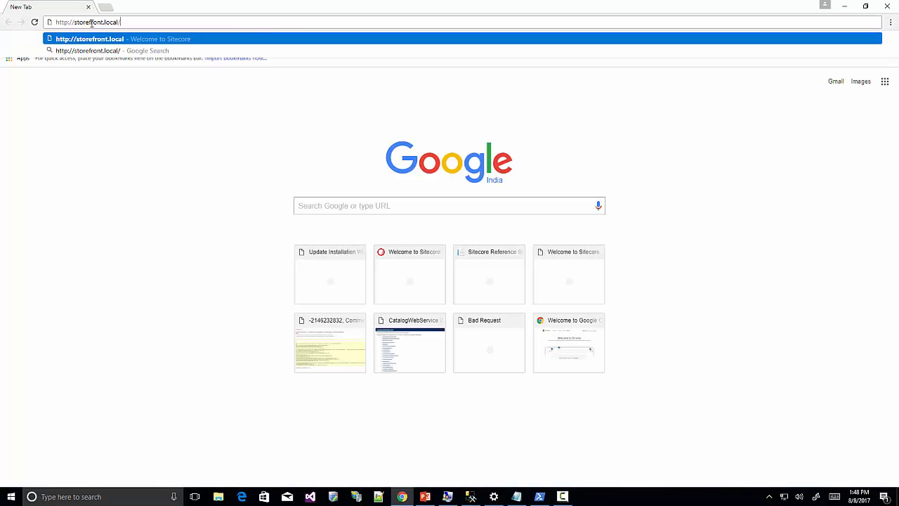
{"action": "key", "text": "Return"}
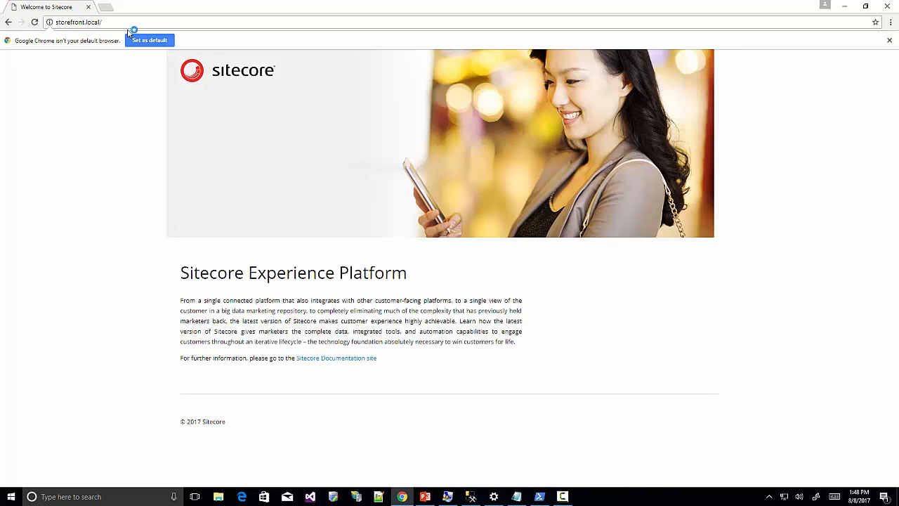
{"action": "left_click", "coordinate": [127, 22]}
{"action": "double_click", "coordinate": [128, 21]}
{"action": "type", "text": "/sitecore"}
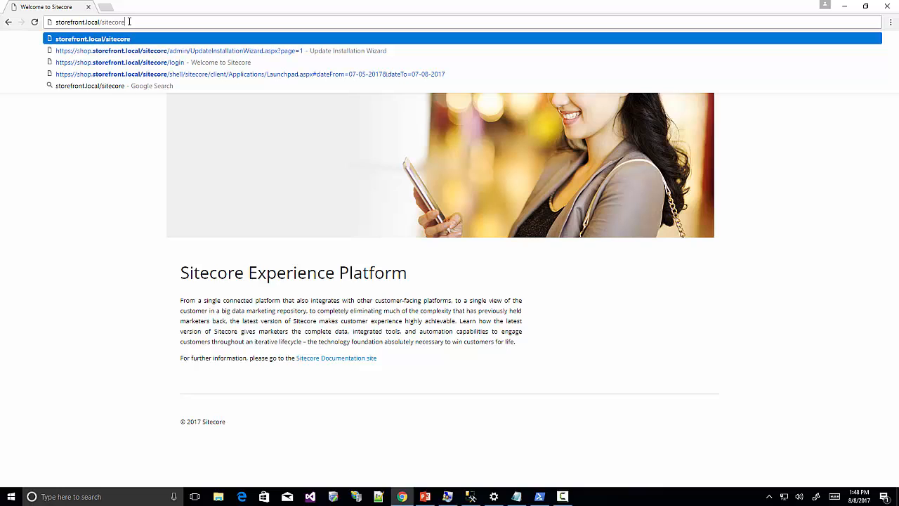
{"action": "key", "text": "Return"}
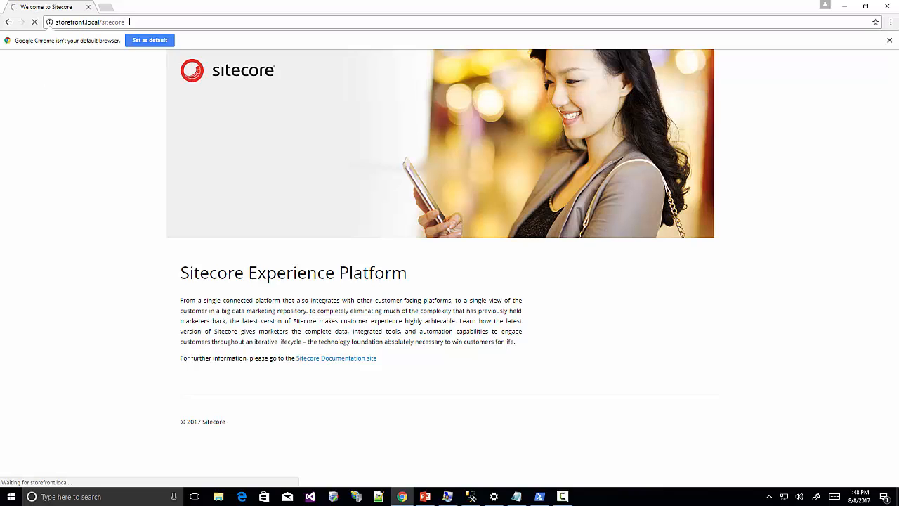
{"action": "type", "text": "b"}
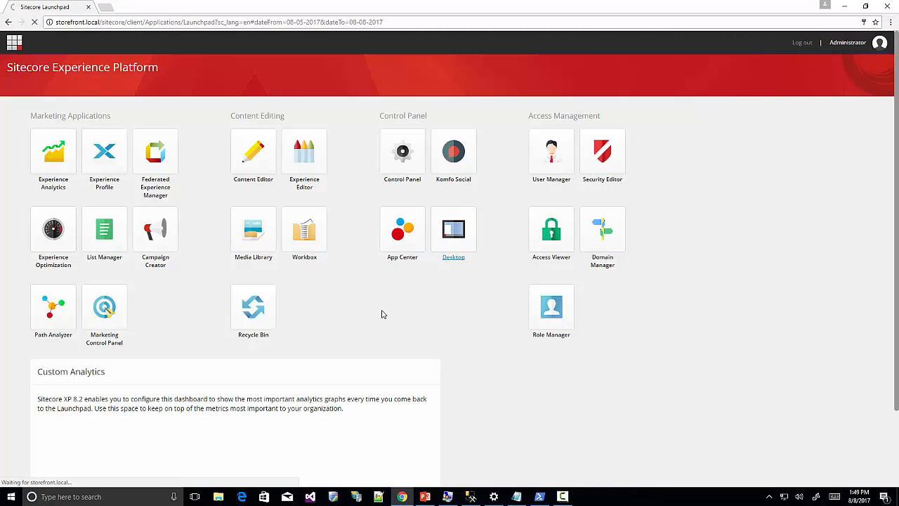
{"action": "left_click", "coordinate": [12, 476]}
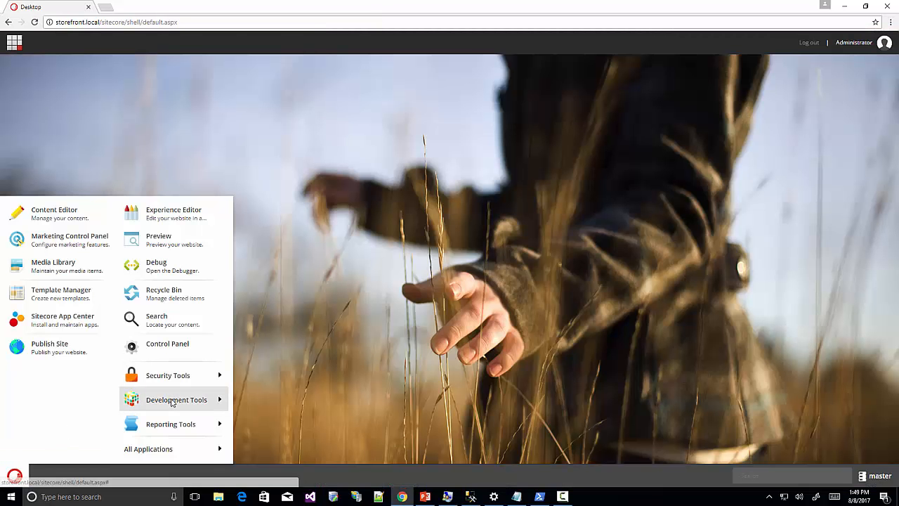
In the Installation Wizard's Upload package dialog, add the Adventure Works Images zip from Modules.
{"action": "mouse_move", "coordinate": [171, 402]}
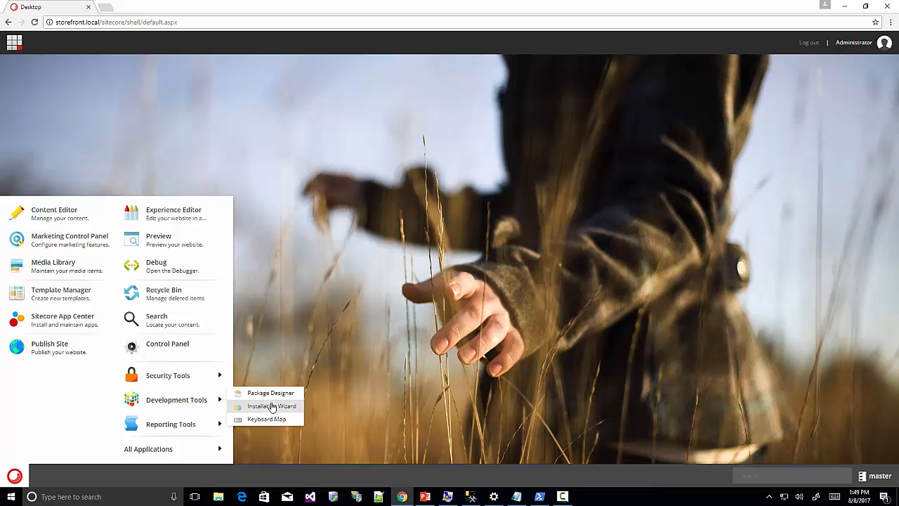
{"action": "left_click", "coordinate": [272, 407]}
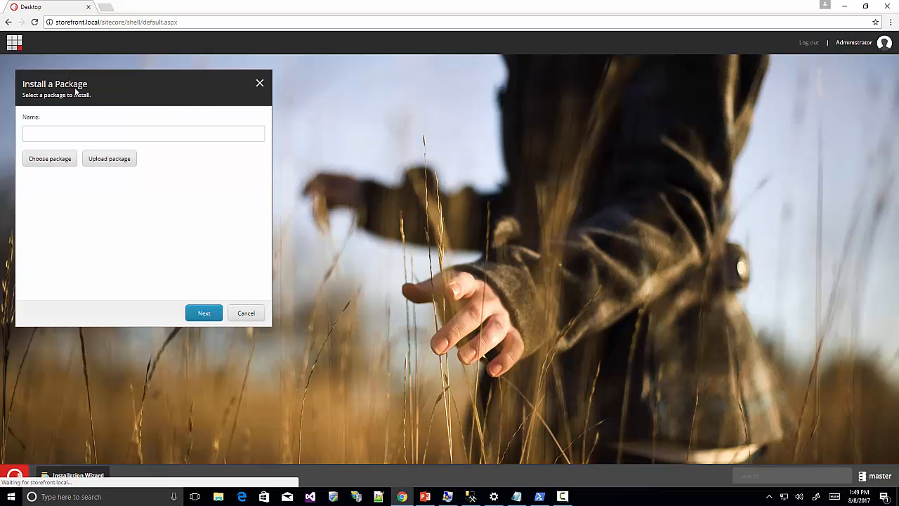
{"action": "left_click", "coordinate": [103, 163]}
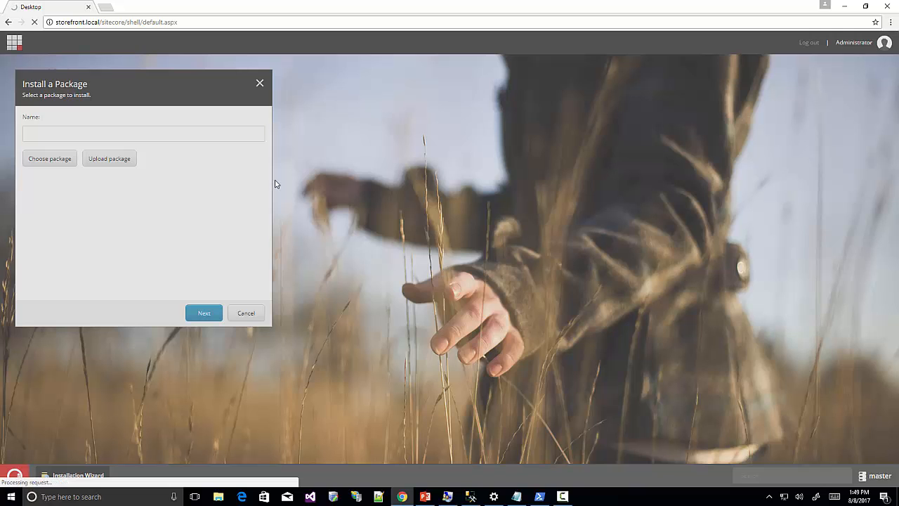
{"action": "left_click", "coordinate": [358, 172]}
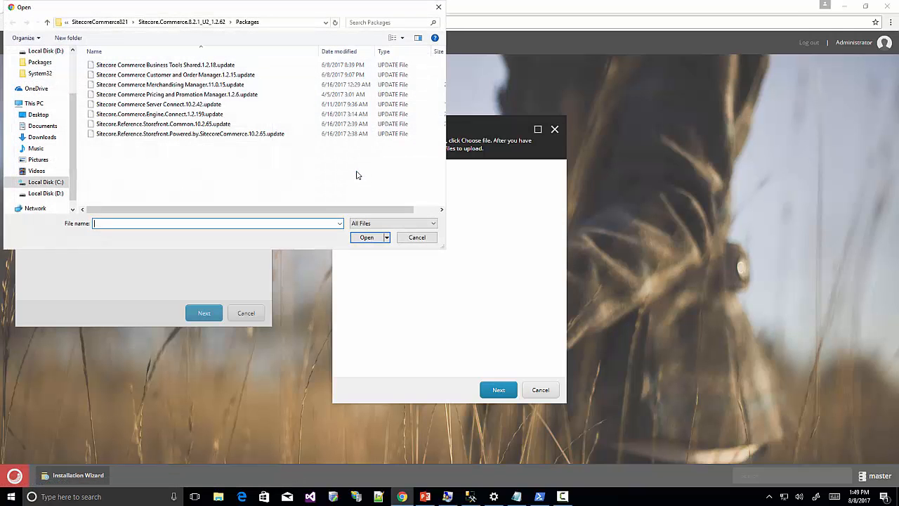
{"action": "left_click", "coordinate": [95, 23]}
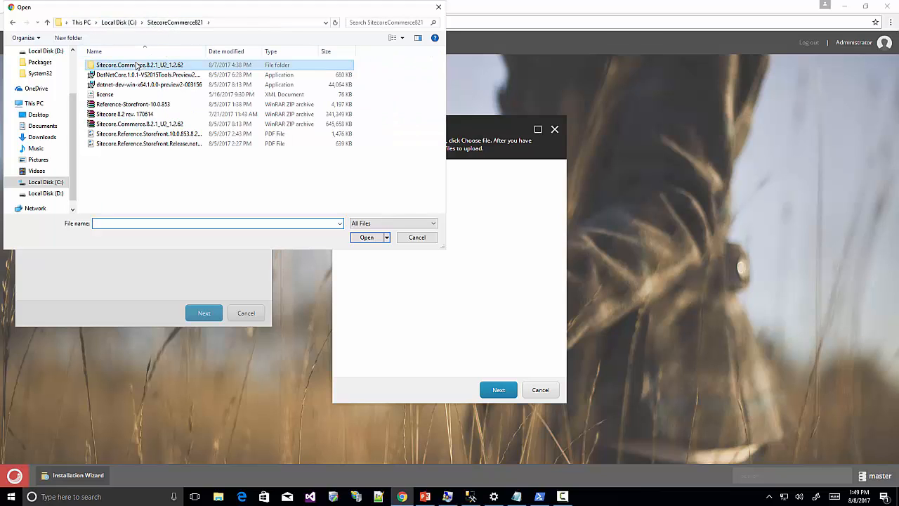
{"action": "double_click", "coordinate": [131, 67]}
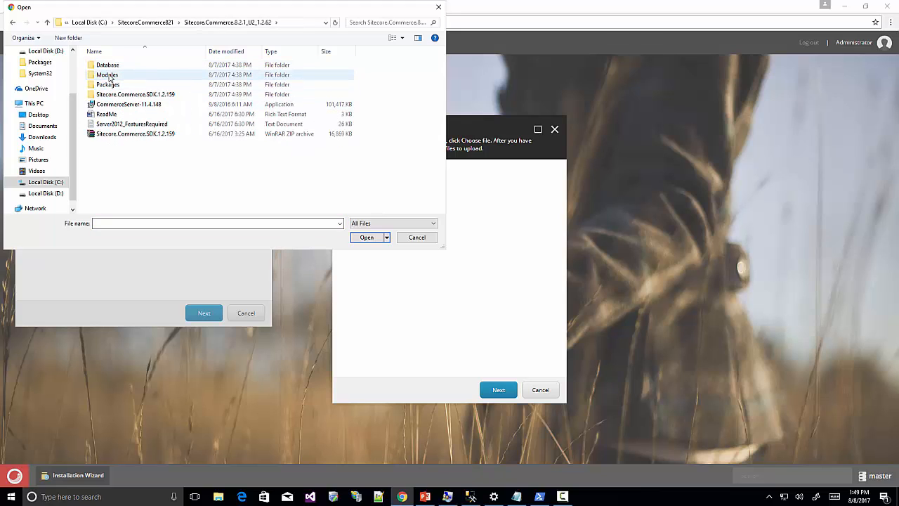
{"action": "double_click", "coordinate": [107, 74]}
{"action": "left_click", "coordinate": [126, 74]}
{"action": "left_click", "coordinate": [373, 234]}
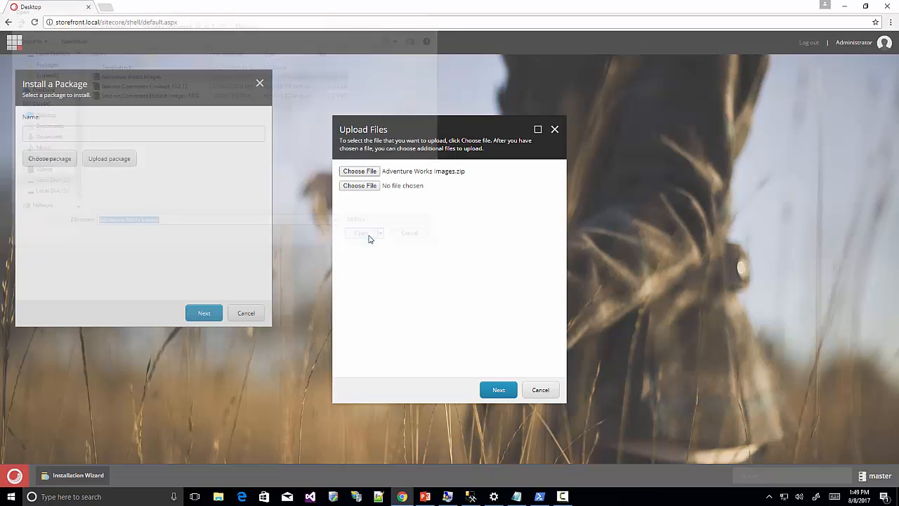
Add the Sitecore Commerce Connect 10.2.12 and Habitat.Images-1.0.0 zips, then upload all three.
{"action": "left_click", "coordinate": [367, 190]}
{"action": "left_click", "coordinate": [127, 84]}
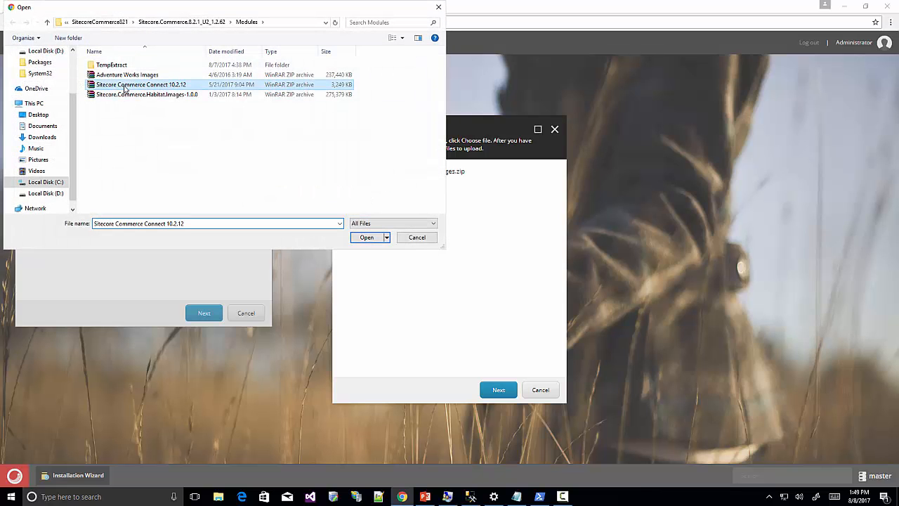
{"action": "left_click", "coordinate": [367, 236]}
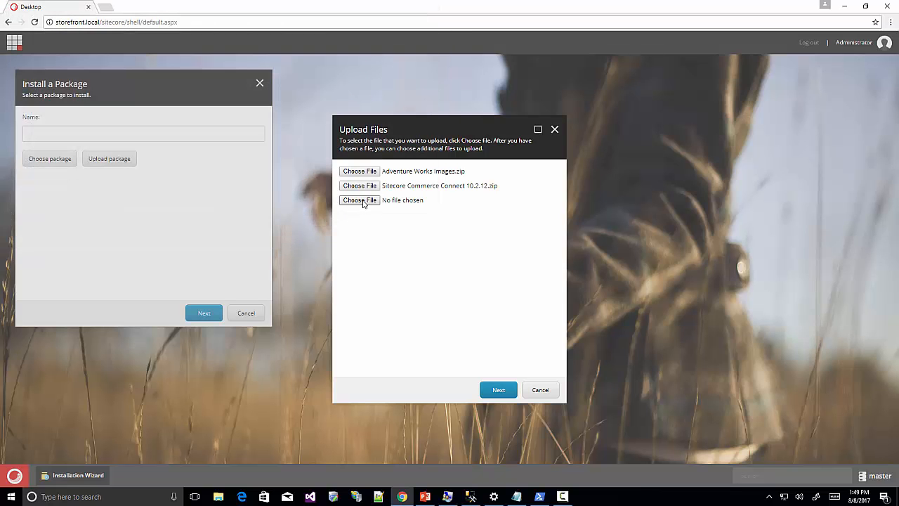
{"action": "left_click", "coordinate": [364, 202]}
{"action": "left_click", "coordinate": [144, 94]}
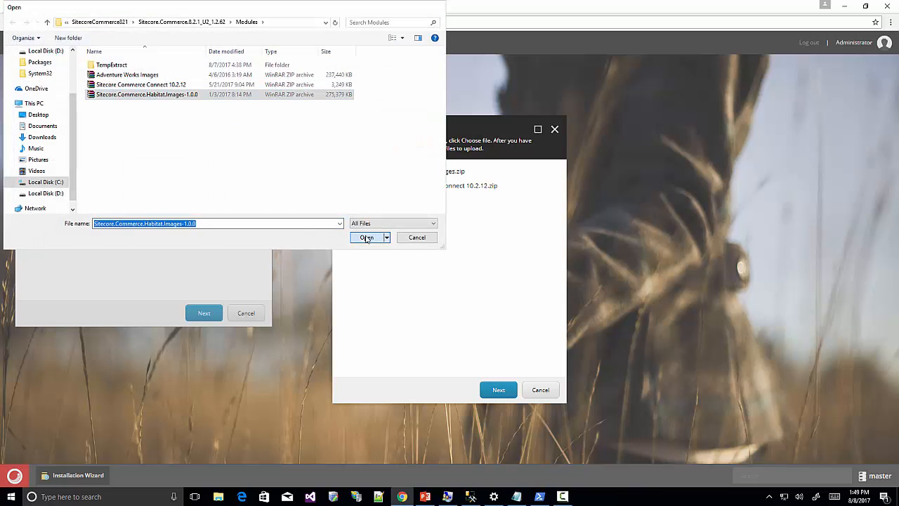
{"action": "left_click", "coordinate": [367, 236]}
{"action": "left_click", "coordinate": [498, 390]}
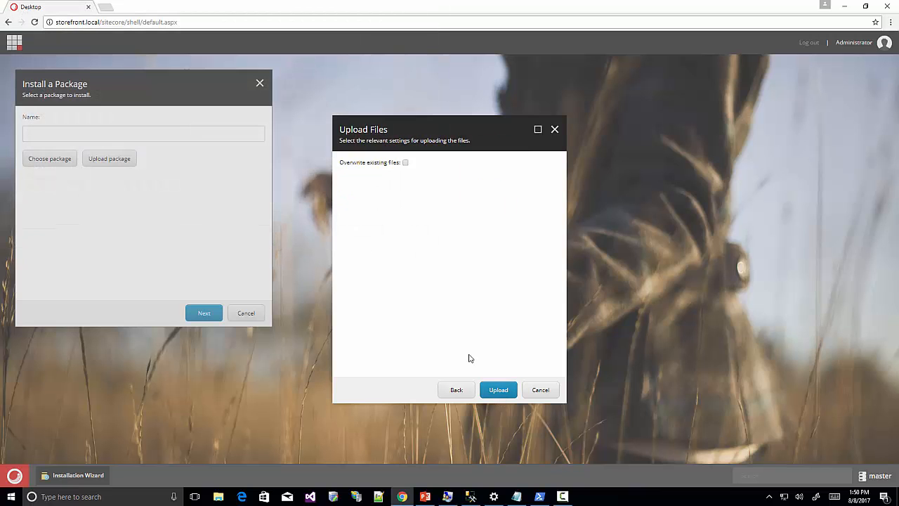
{"action": "left_click", "coordinate": [405, 162]}
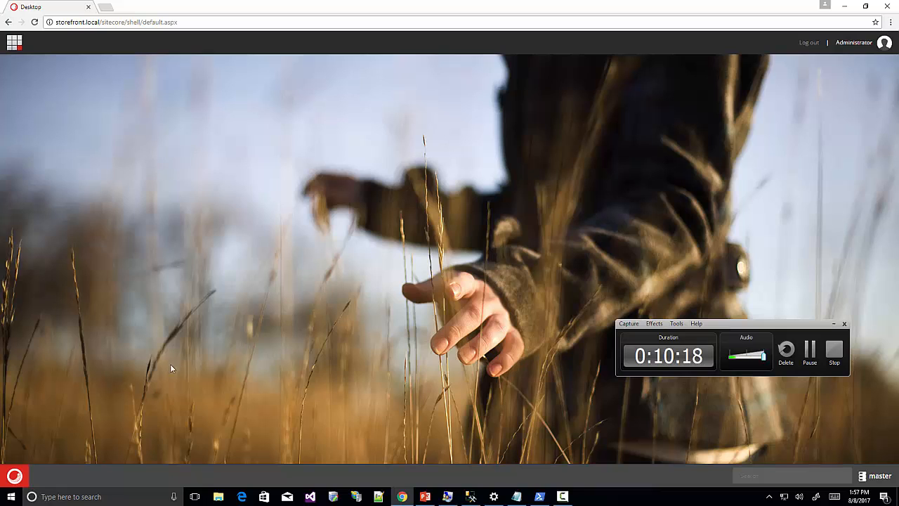
Start the Installation Wizard with the server's Sitecore Commerce Connect 10.2.12.zip as the package.
{"action": "left_click", "coordinate": [14, 475]}
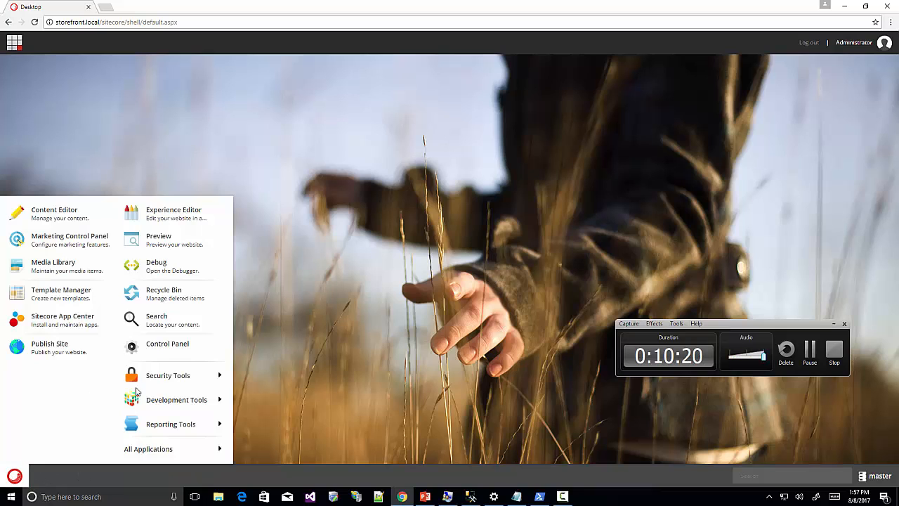
{"action": "mouse_move", "coordinate": [181, 401]}
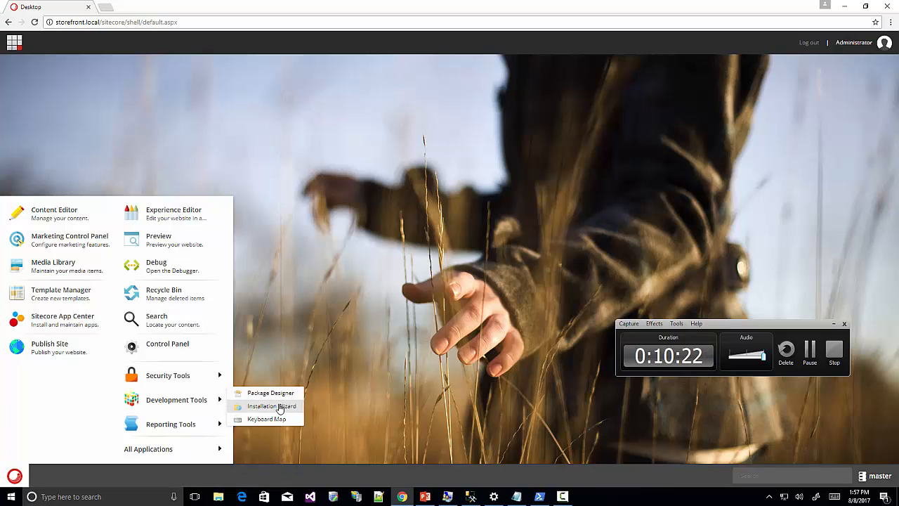
{"action": "left_click", "coordinate": [278, 407]}
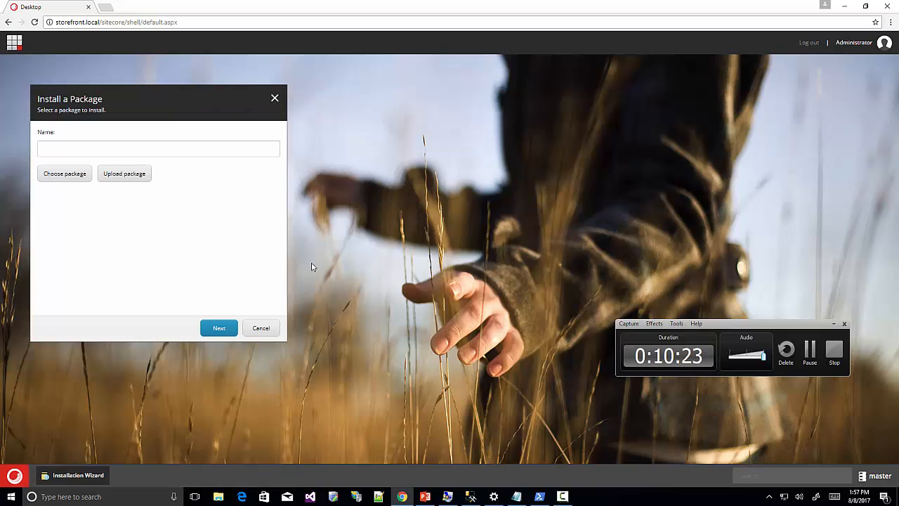
{"action": "left_click", "coordinate": [65, 173]}
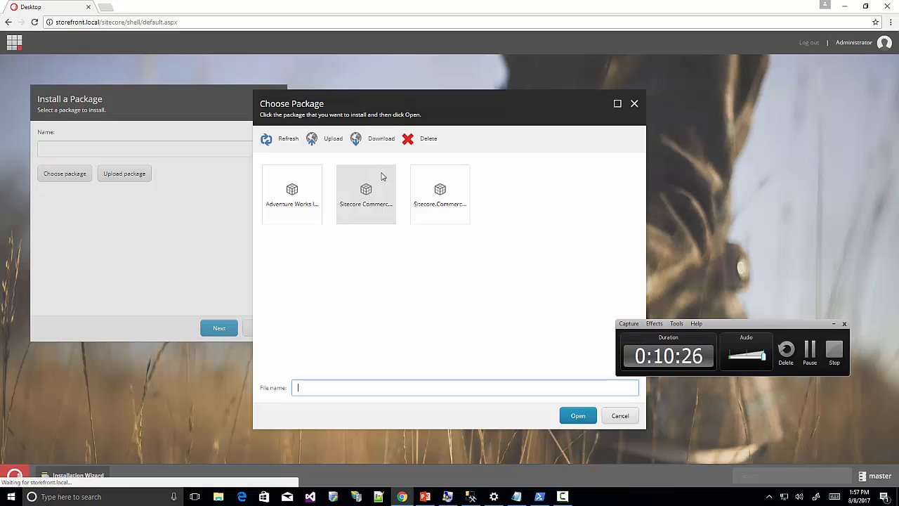
{"action": "left_click", "coordinate": [373, 192]}
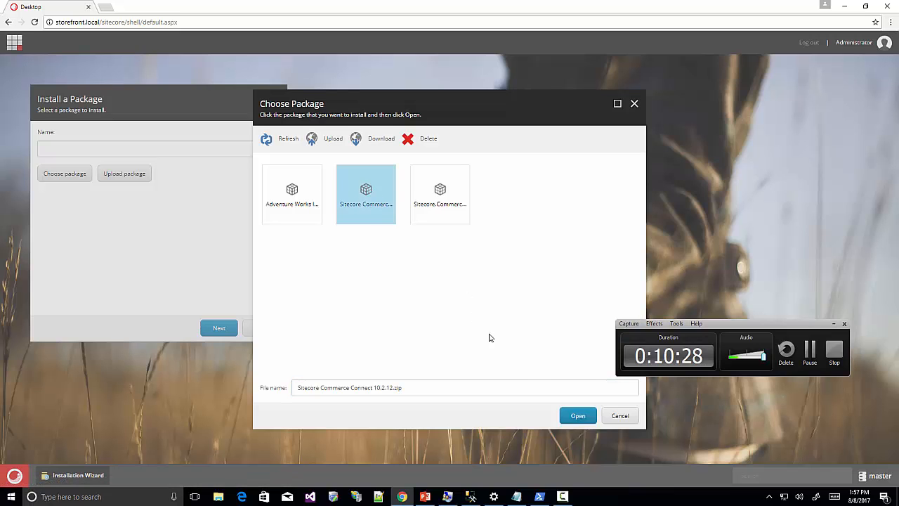
{"action": "left_click", "coordinate": [573, 417]}
Accept the license, install Commerce Connect overwriting all existing files, and close the installer.
{"action": "left_click", "coordinate": [218, 328]}
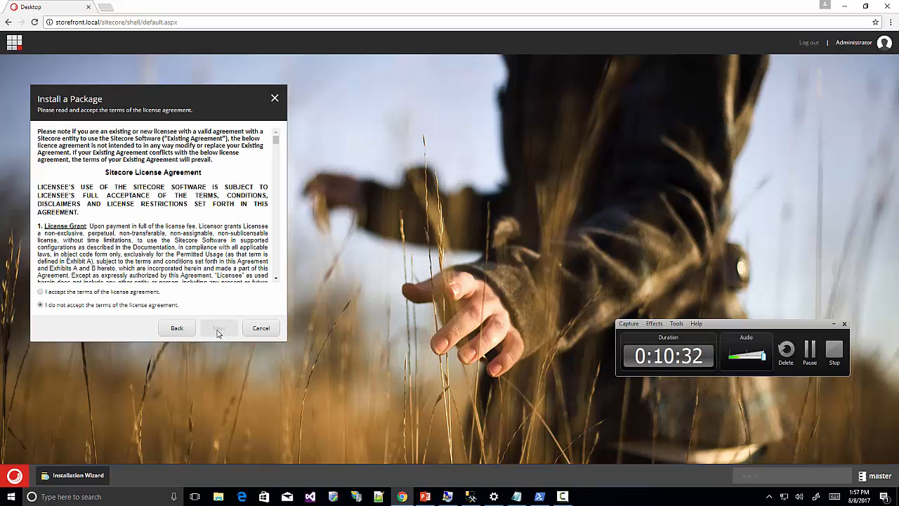
{"action": "left_click", "coordinate": [50, 295]}
{"action": "left_click", "coordinate": [219, 328]}
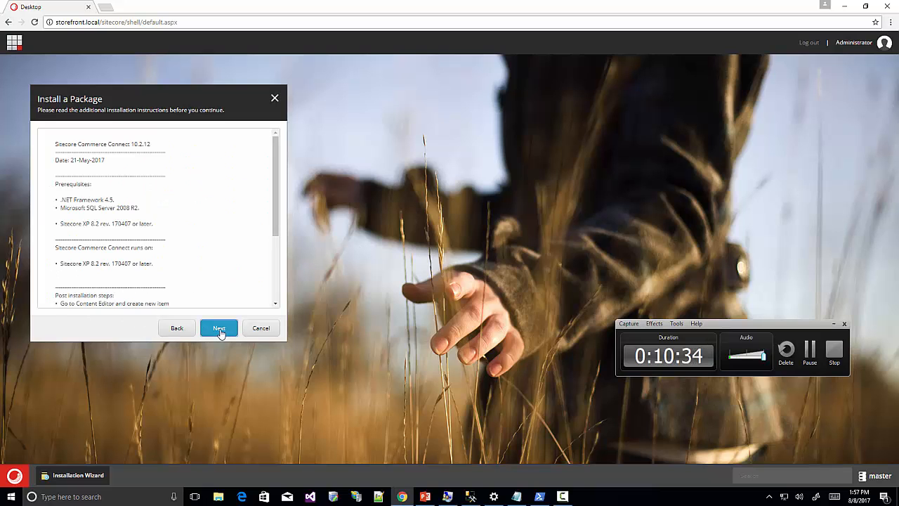
{"action": "left_click", "coordinate": [219, 329]}
{"action": "left_click", "coordinate": [220, 330]}
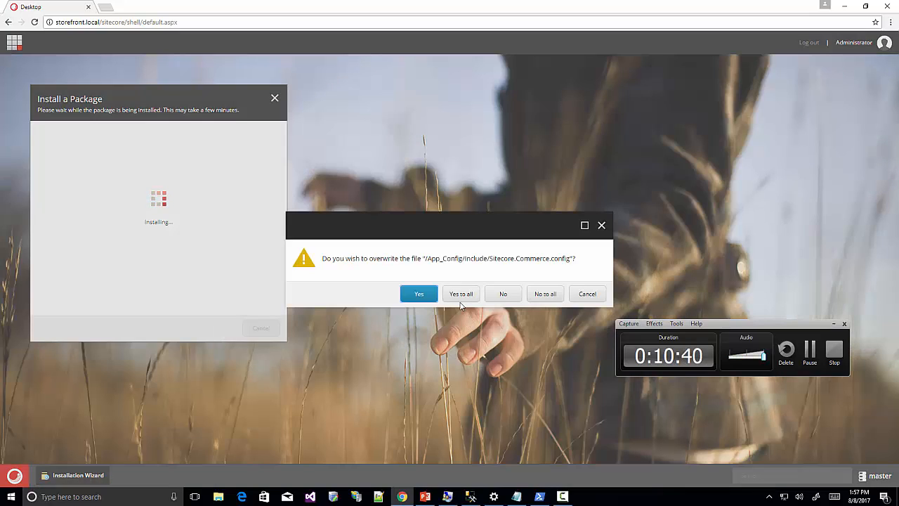
{"action": "left_click", "coordinate": [458, 295]}
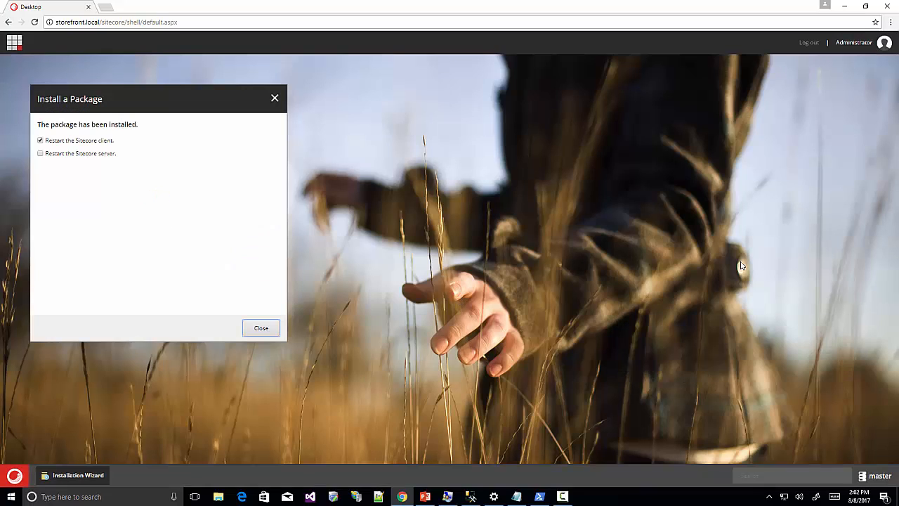
{"action": "left_click", "coordinate": [260, 329]}
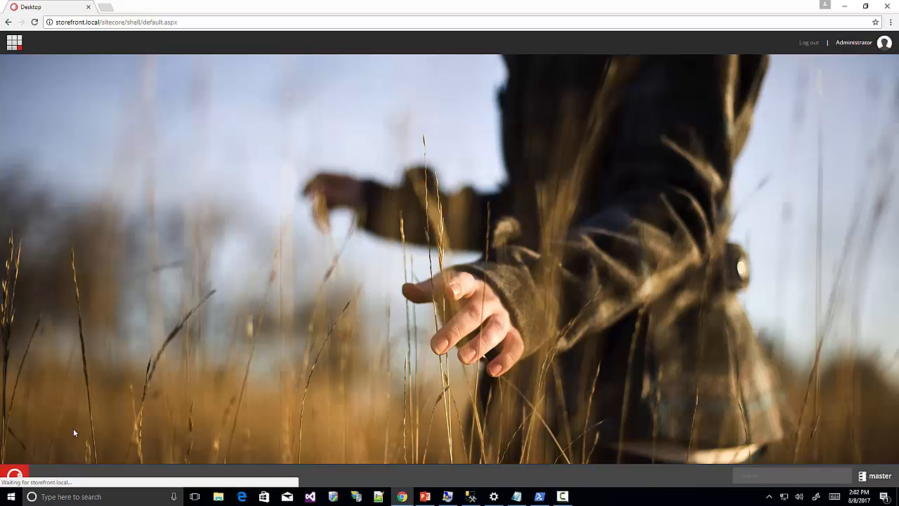
Rerun the Installation Wizard and close the finished package installation dialog.
{"action": "left_click", "coordinate": [15, 476]}
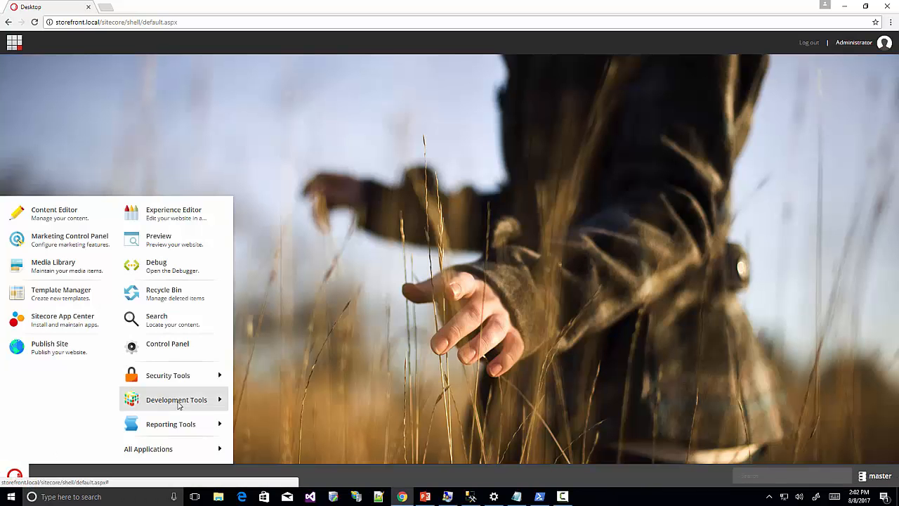
{"action": "mouse_move", "coordinate": [177, 406]}
{"action": "left_click", "coordinate": [274, 408]}
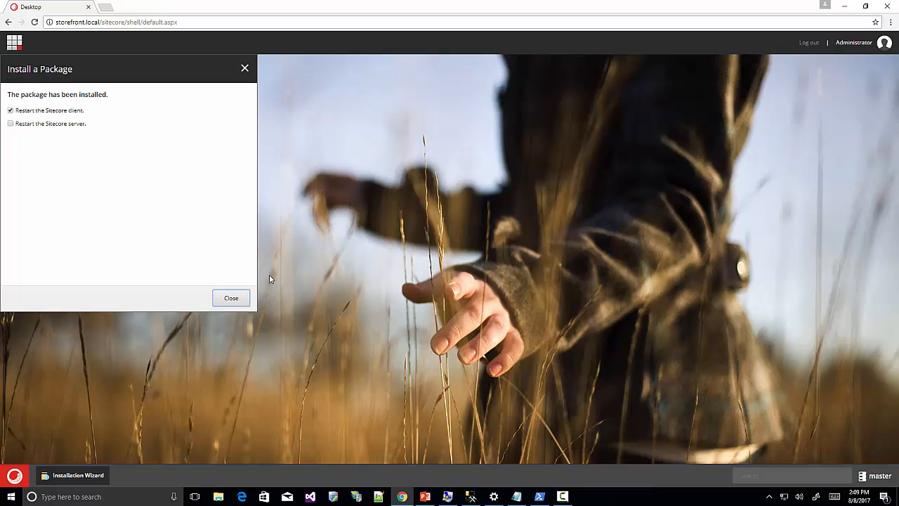
{"action": "left_click", "coordinate": [231, 298]}
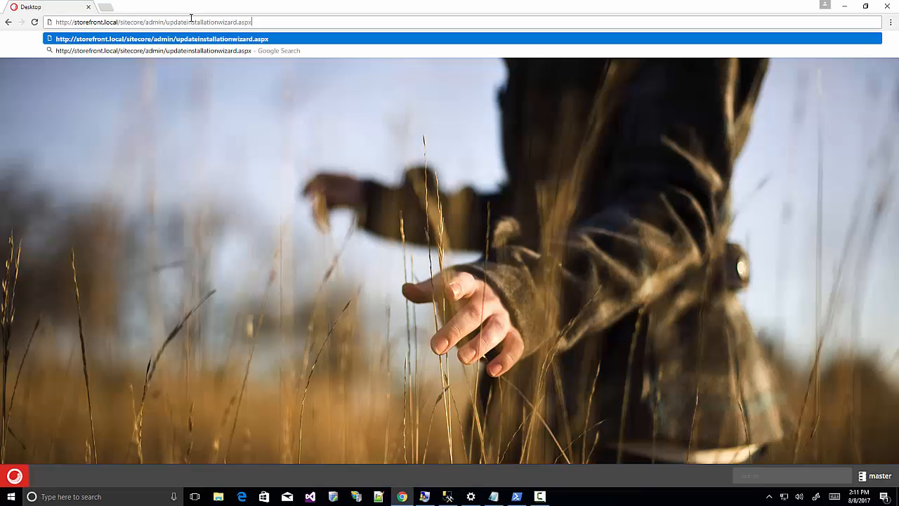
In UpdateInstallationWizard.aspx, select the Commerce Server Connect 10.2.42 update file from Packages.
{"action": "key", "text": "Return"}
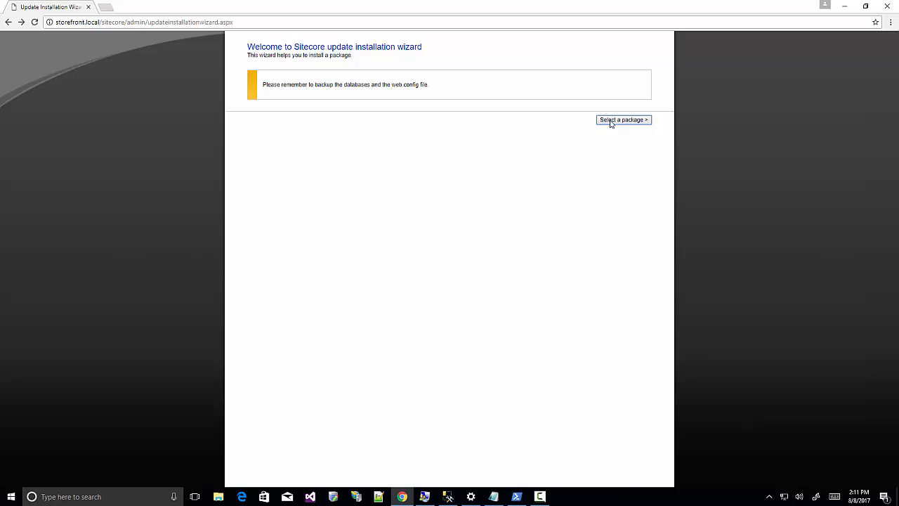
{"action": "left_click", "coordinate": [611, 121]}
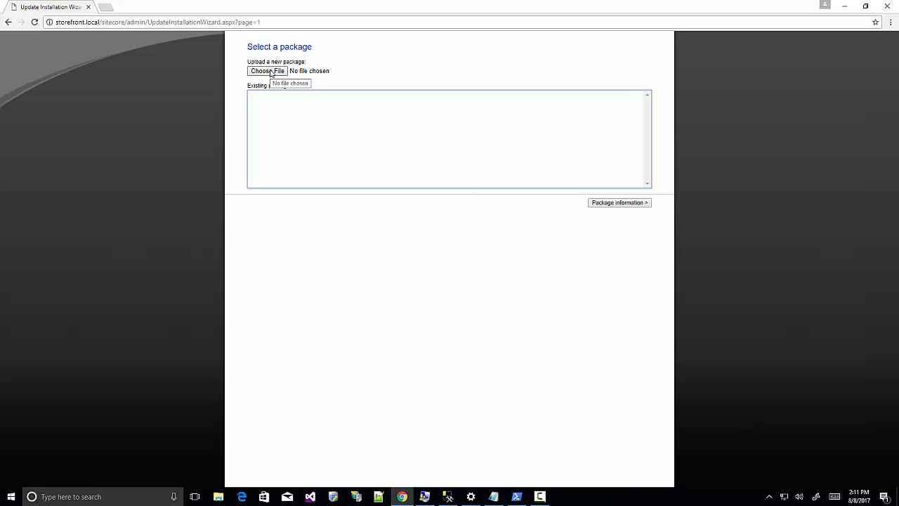
{"action": "left_click", "coordinate": [270, 72]}
{"action": "left_click", "coordinate": [184, 23]}
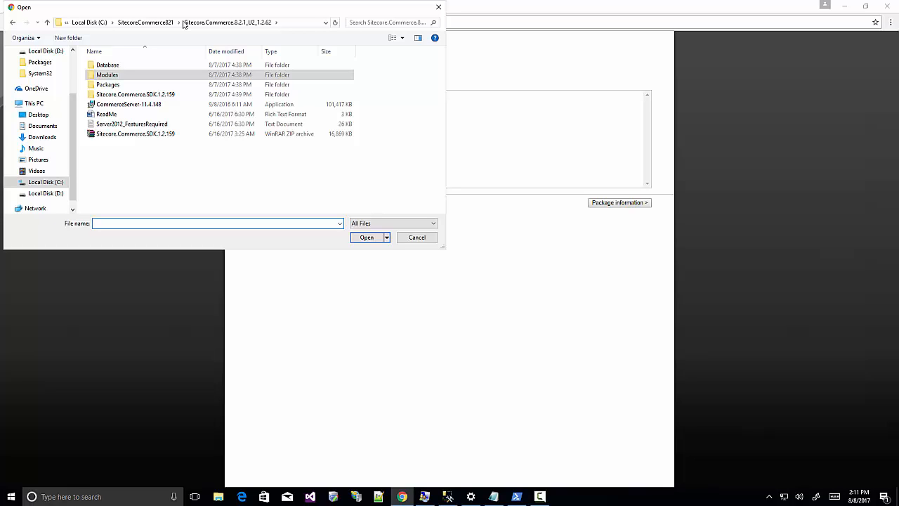
{"action": "double_click", "coordinate": [119, 86]}
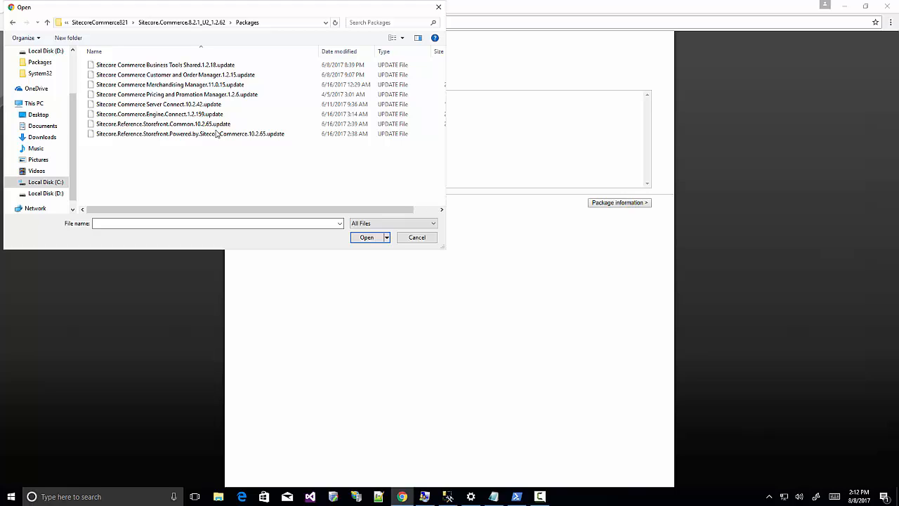
{"action": "left_click", "coordinate": [211, 105]}
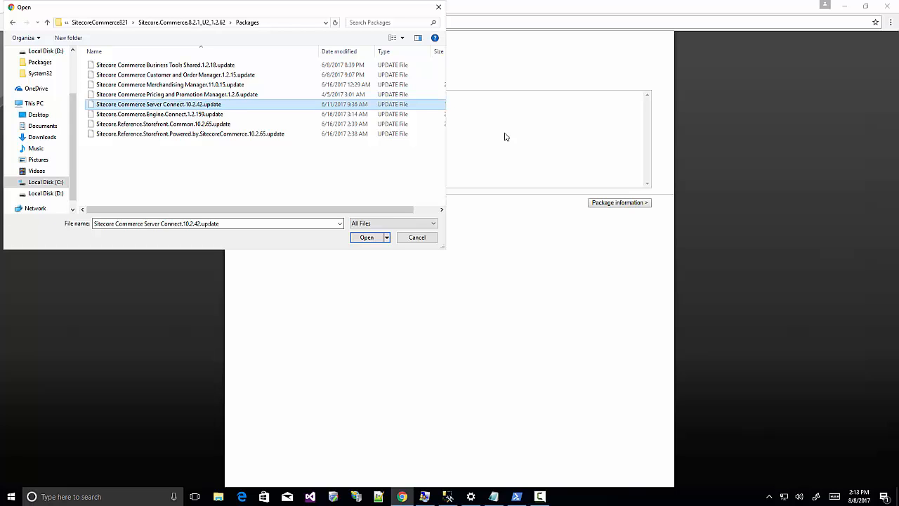
{"action": "left_click", "coordinate": [366, 237]}
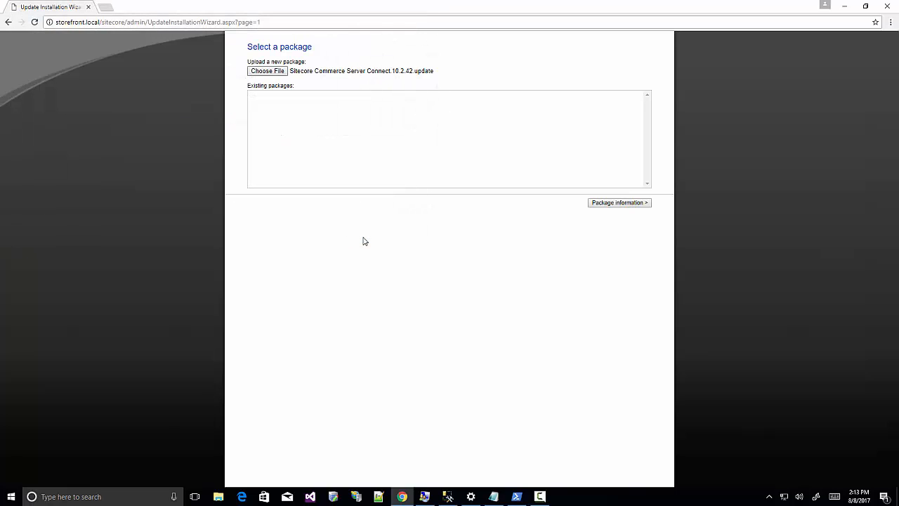
Analyze the update package and install it despite the 66 reported collisions.
{"action": "left_click", "coordinate": [601, 204]}
{"action": "left_click", "coordinate": [603, 257]}
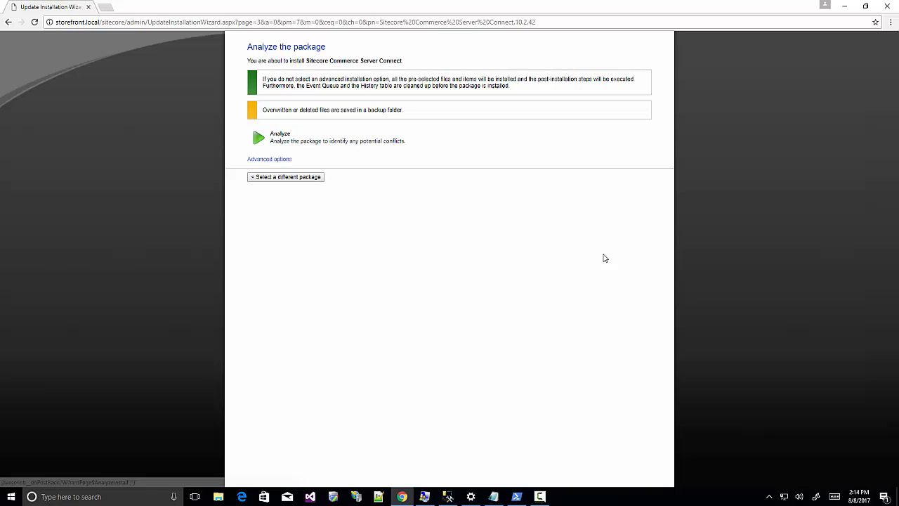
{"action": "left_click", "coordinate": [347, 149]}
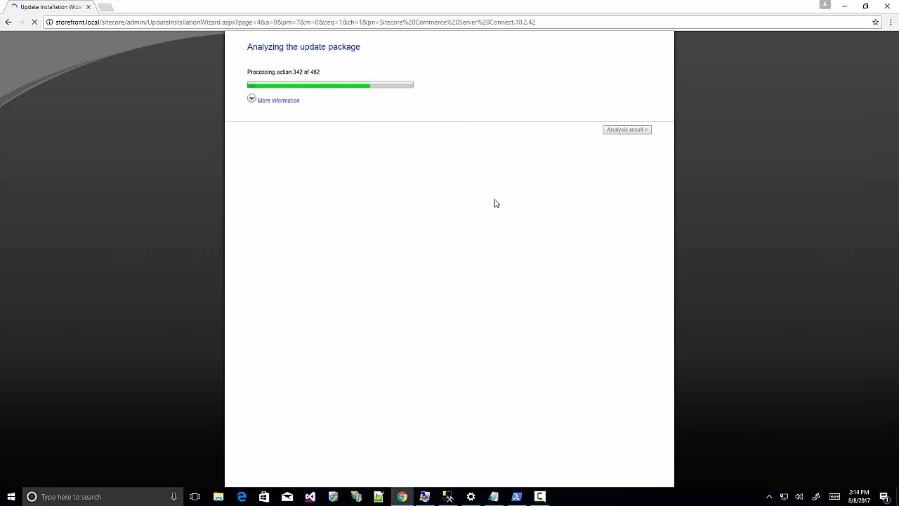
{"action": "left_click", "coordinate": [627, 129]}
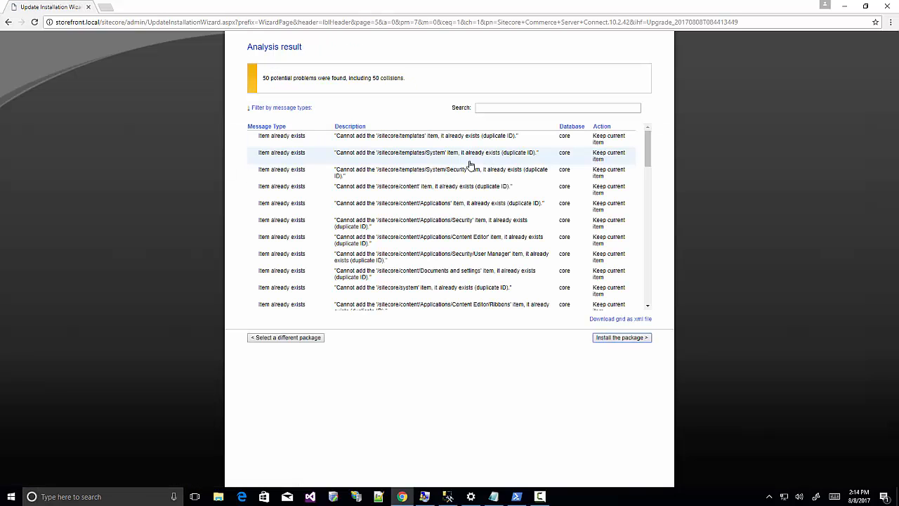
{"action": "left_click", "coordinate": [610, 338]}
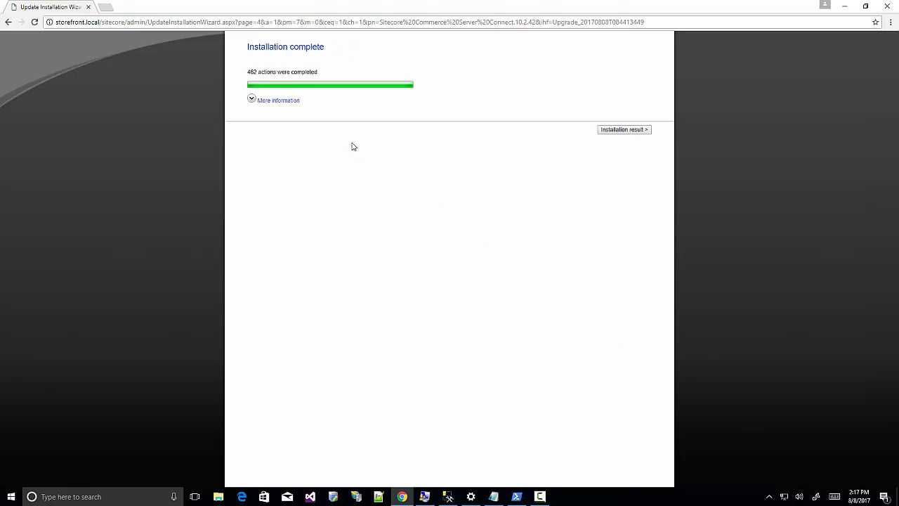
{"action": "left_click", "coordinate": [606, 132]}
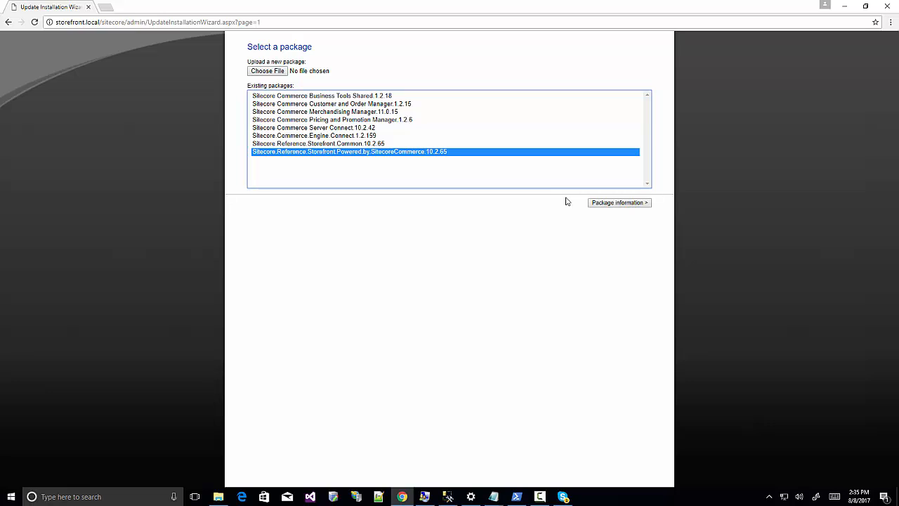
Install the Reference Storefront 10.2.65 package and expand its More information details.
{"action": "left_click", "coordinate": [601, 204]}
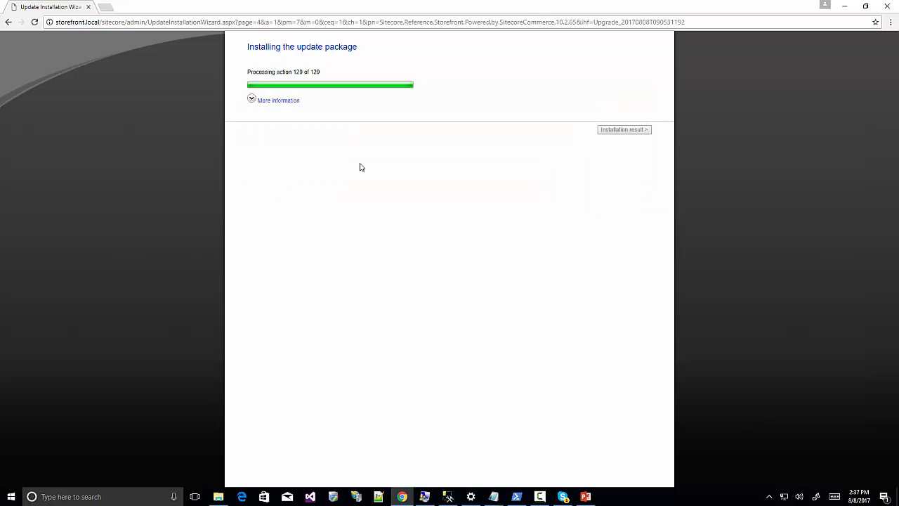
{"action": "left_click", "coordinate": [254, 99]}
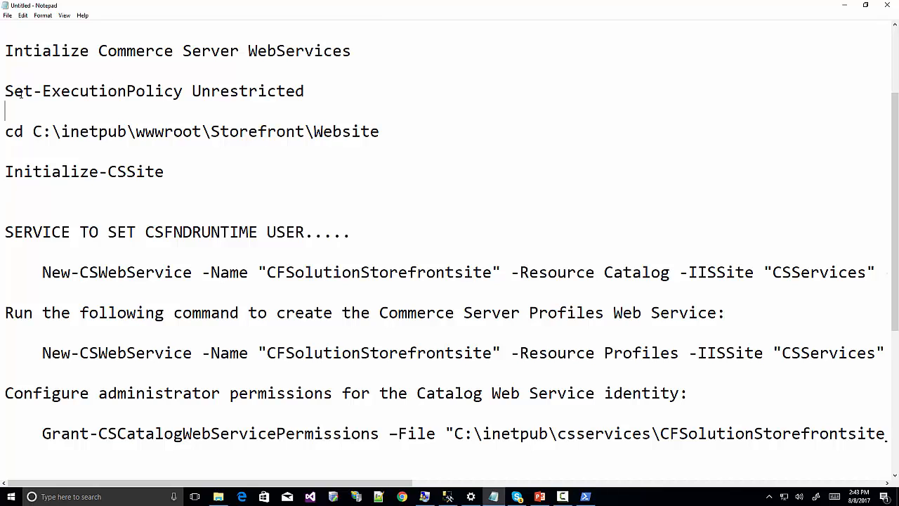
Set the PowerShell execution policy to Unrestricted, confirming with Y.
{"action": "left_click_drag", "start_coordinate": [5, 91], "coordinate": [278, 77]}
{"action": "left_click_drag", "start_coordinate": [277, 77], "coordinate": [304, 89]}
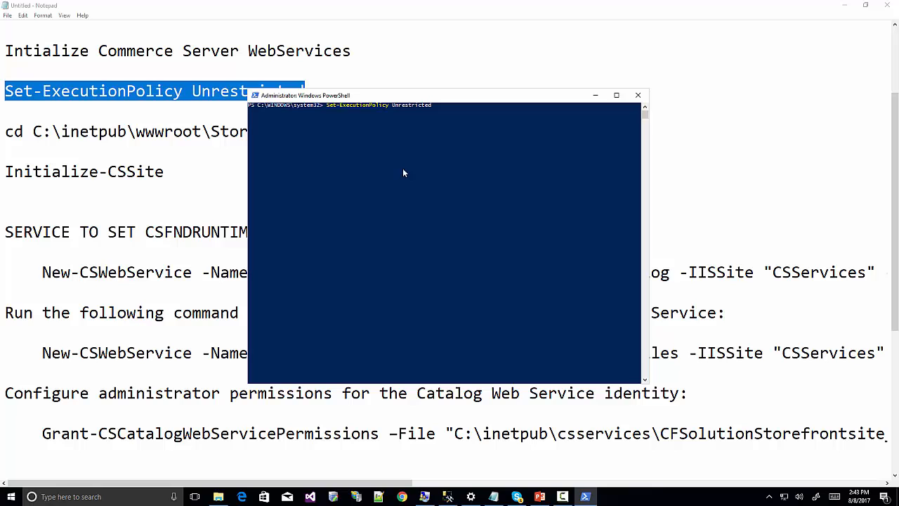
{"action": "key", "text": "Return"}
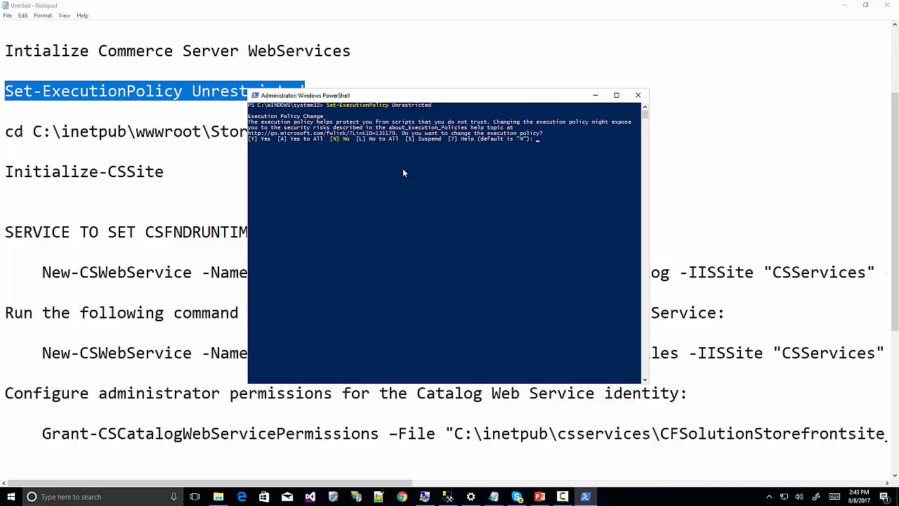
{"action": "type", "text": "Y"}
{"action": "key", "text": "Return"}
Change directory to C:\inetpub\wwwroot\Storefront\Website in PowerShell.
{"action": "left_click", "coordinate": [109, 152]}
{"action": "left_click_drag", "start_coordinate": [5, 133], "coordinate": [379, 132]}
{"action": "key", "text": "alt+Tab"}
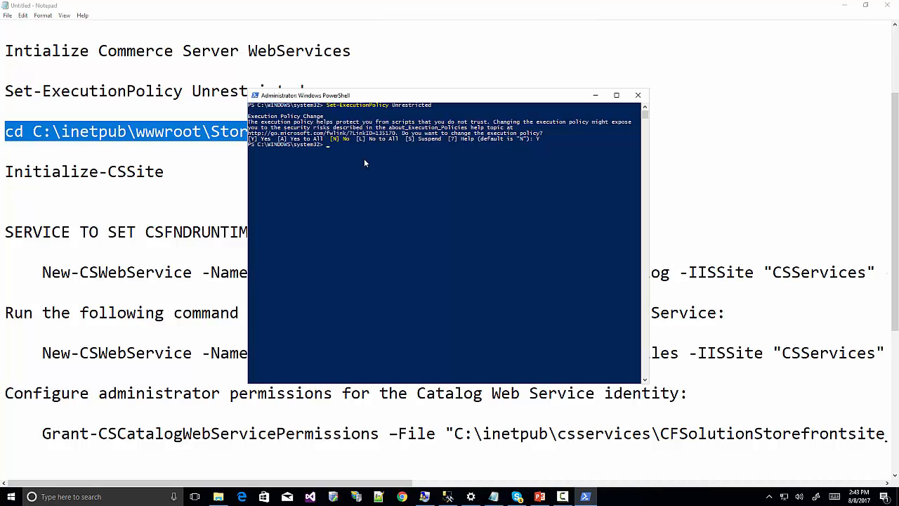
{"action": "type", "text": "cd C:\\inetpub\\wwwroot\\Storefront\\Website"}
{"action": "key", "text": "Return"}
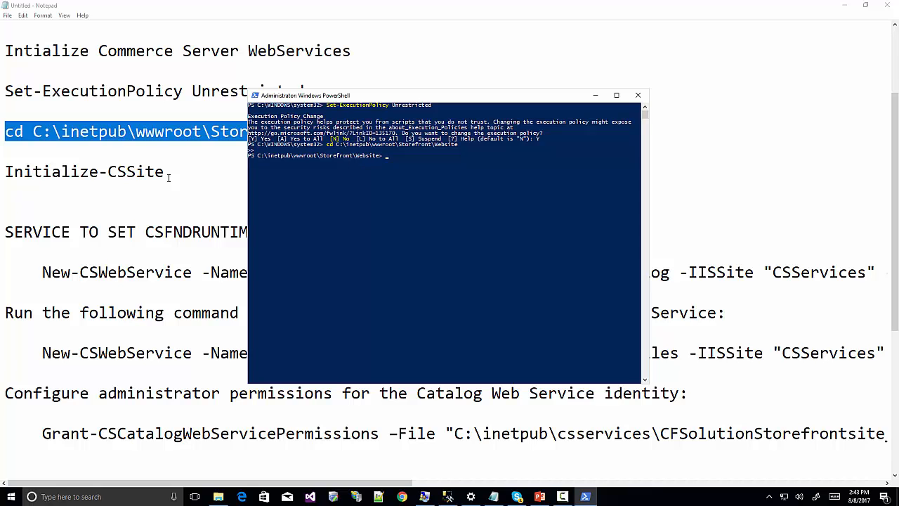
Run Initialize-CSSite to create the CFSolutionStorefrontSite Commerce Server site.
{"action": "left_click_drag", "start_coordinate": [165, 172], "coordinate": [7, 171]}
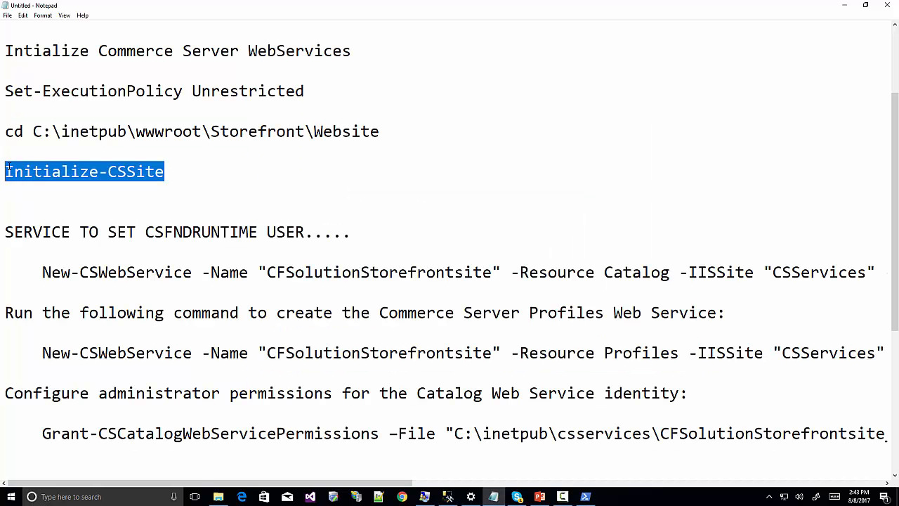
{"action": "left_click", "coordinate": [585, 497]}
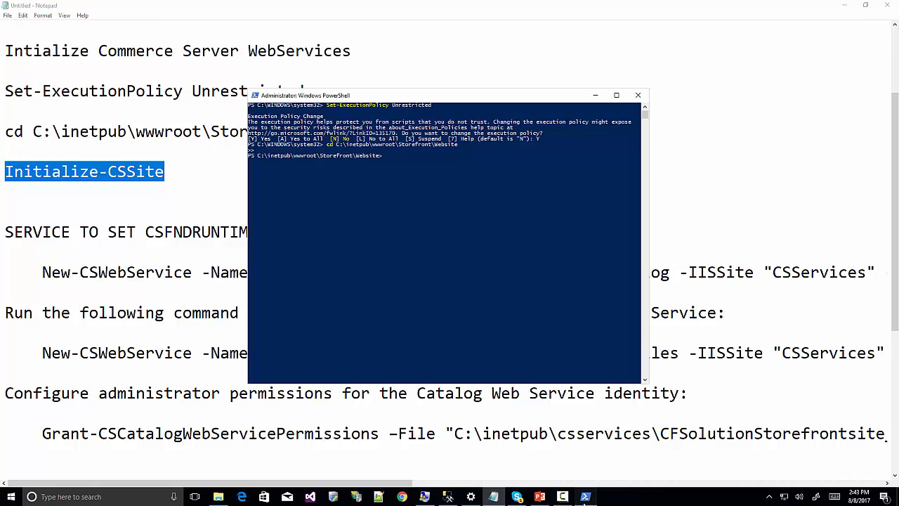
{"action": "right_click", "coordinate": [402, 157]}
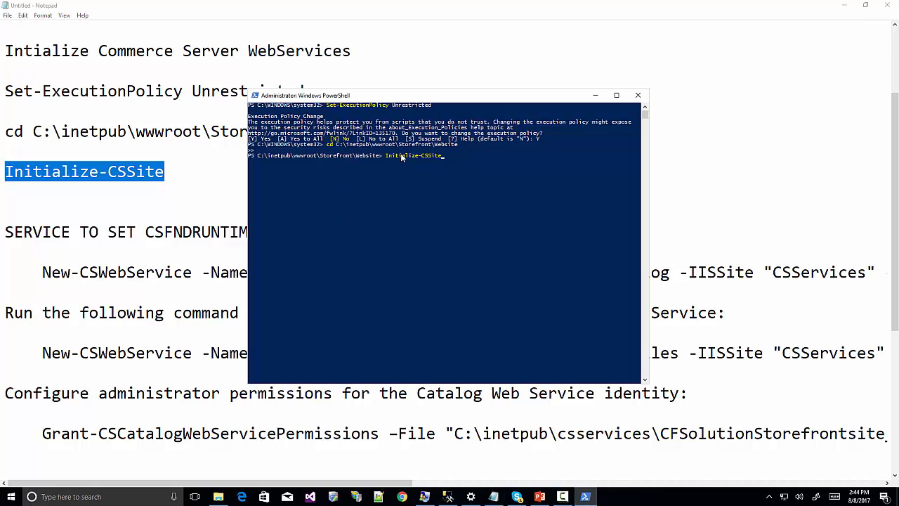
{"action": "key", "text": "Return"}
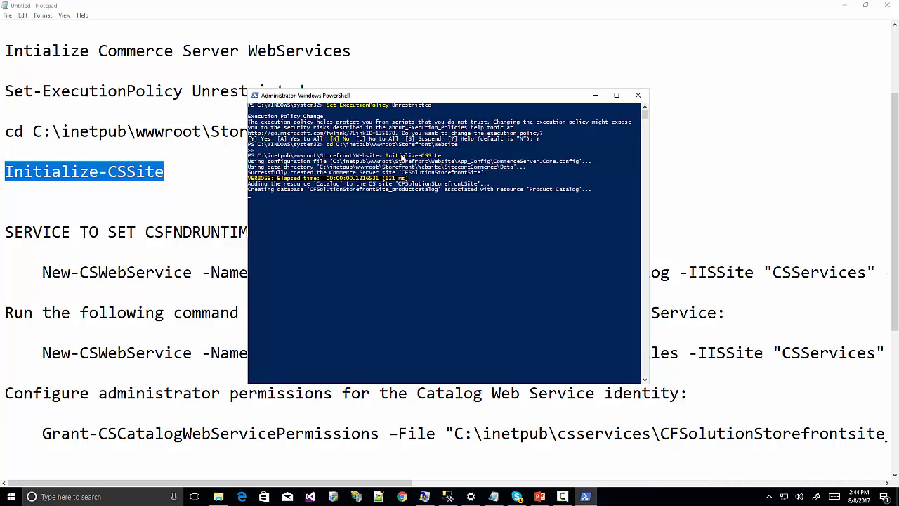
{"action": "left_click", "coordinate": [127, 271]}
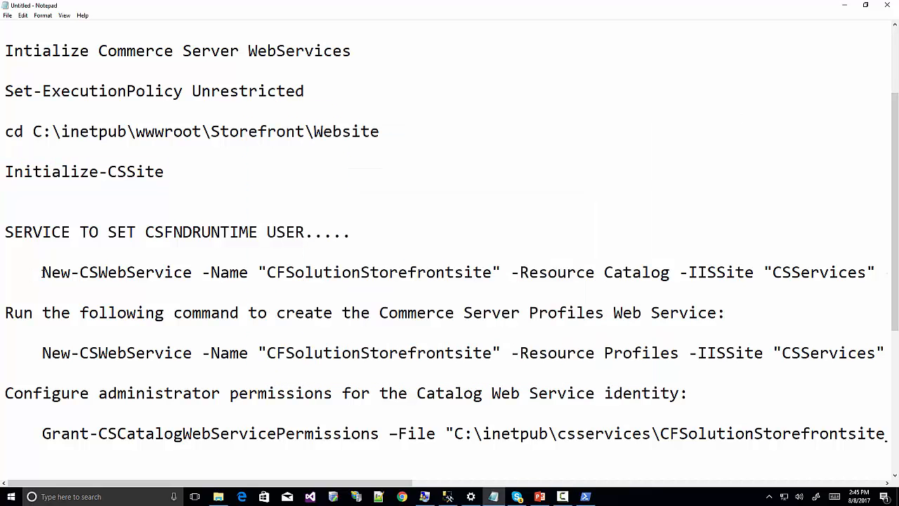
Run New-CSWebService for the Catalog service, replacing the placeholder with the runtime user's password.
{"action": "left_click_drag", "start_coordinate": [43, 272], "coordinate": [877, 271]}
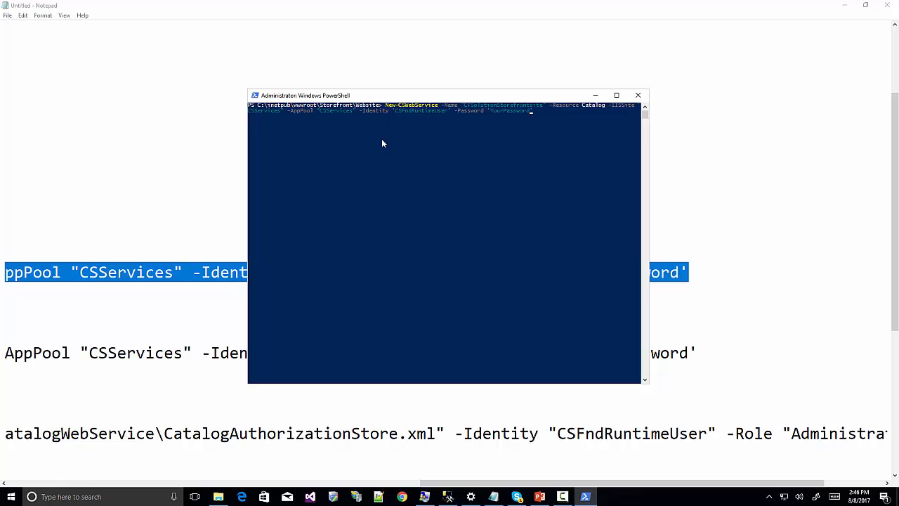
{"action": "key", "text": "BackSpace"}
{"action": "key", "text": "BackSpace"}
{"action": "key", "text": "BackSpace"}
{"action": "key", "text": "BackSpace"}
{"action": "key", "text": "BackSpace"}
{"action": "key", "text": "BackSpace"}
{"action": "key", "text": "BackSpace"}
{"action": "key", "text": "BackSpace"}
{"action": "key", "text": "BackSpace"}
{"action": "key", "text": "BackSpace"}
{"action": "key", "text": "BackSpace"}
{"action": "key", "text": "Return"}
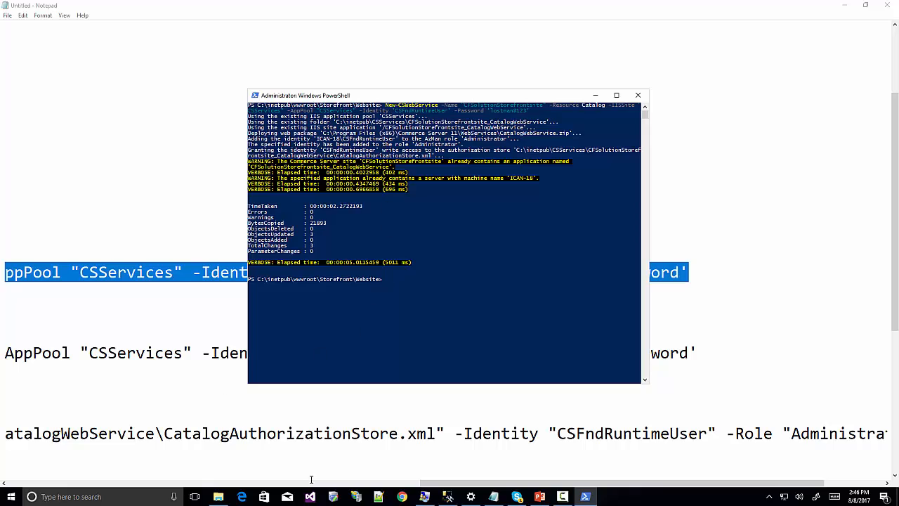
Paste the Profiles New-CSWebService command and enter the runtime user's password in it.
{"action": "left_click_drag", "start_coordinate": [425, 481], "coordinate": [25, 470]}
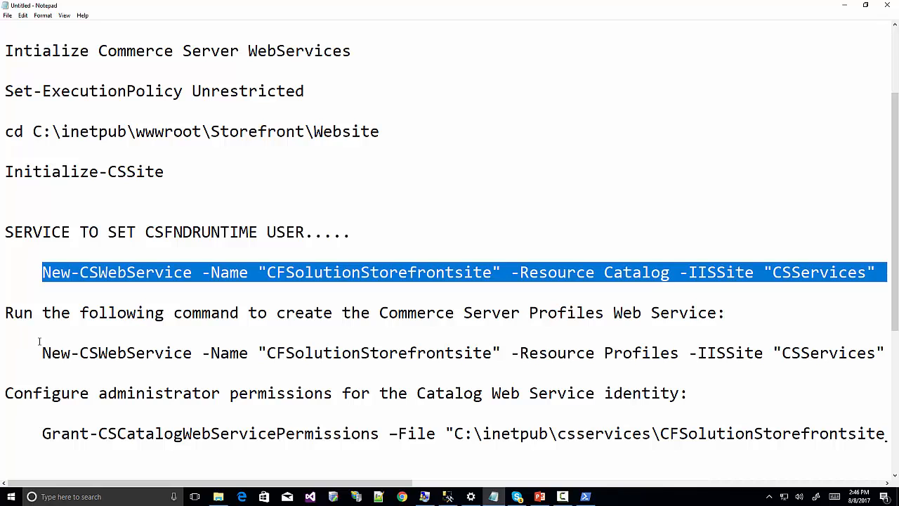
{"action": "left_click_drag", "start_coordinate": [42, 353], "coordinate": [895, 355]}
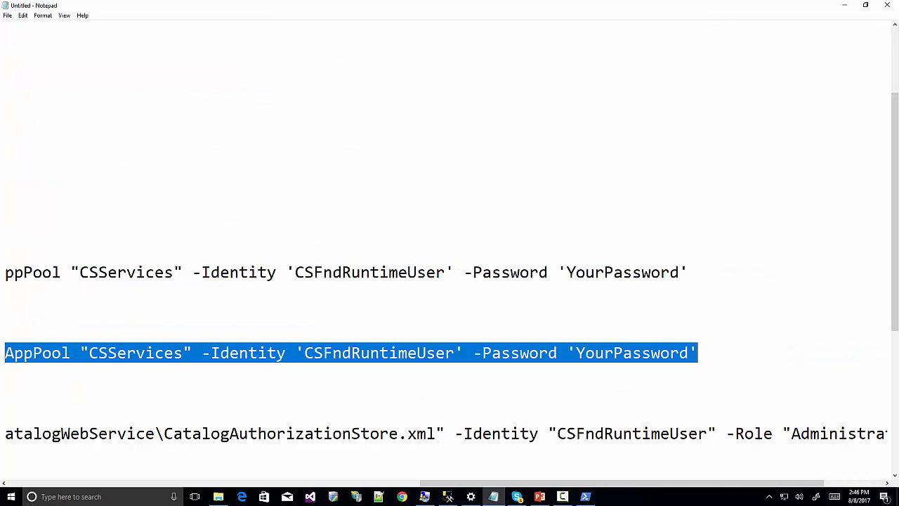
{"action": "key", "text": "ctrl+c"}
{"action": "key", "text": "alt+Tab"}
{"action": "right_click", "coordinate": [409, 282]}
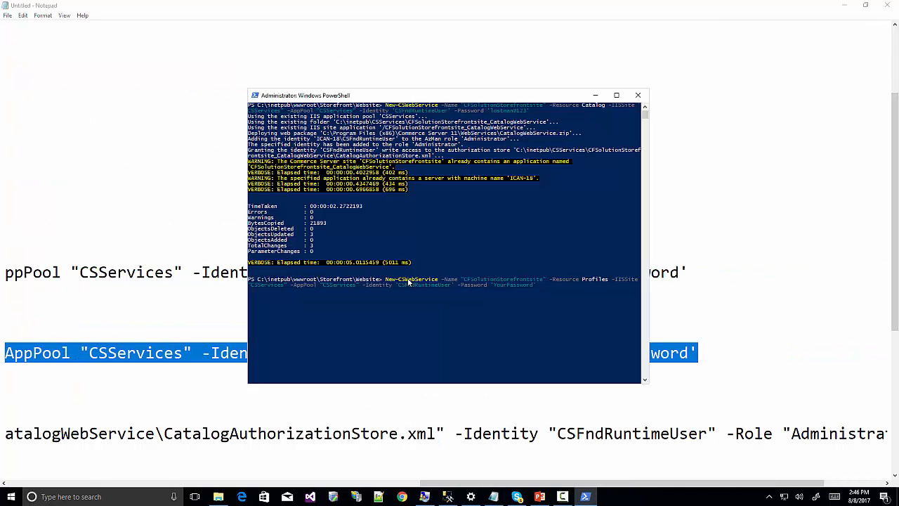
{"action": "key", "text": "Left"}
{"action": "key", "text": "BackSpace"}
{"action": "key", "text": "BackSpace"}
{"action": "key", "text": "BackSpace"}
{"action": "key", "text": "BackSpace"}
{"action": "key", "text": "BackSpace"}
{"action": "key", "text": "BackSpace"}
{"action": "key", "text": "BackSpace"}
{"action": "key", "text": "BackSpace"}
{"action": "key", "text": "BackSpace"}
{"action": "key", "text": "BackSpace"}
{"action": "key", "text": "BackSpace"}
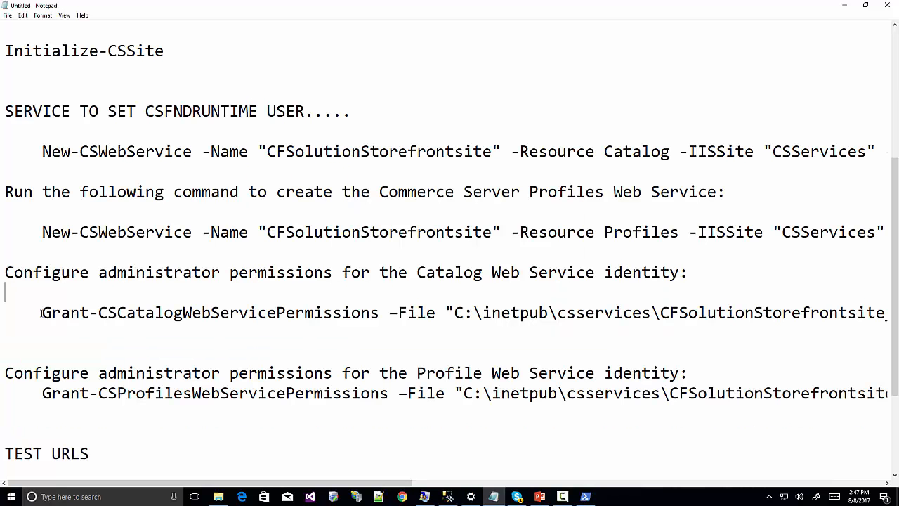
Run Grant-CSCatalogWebServicePermissions to give CSFndRuntimeUser admin rights on the Catalog service.
{"action": "left_click_drag", "start_coordinate": [41, 313], "coordinate": [654, 327]}
{"action": "left_click_drag", "start_coordinate": [897, 322], "coordinate": [897, 317]}
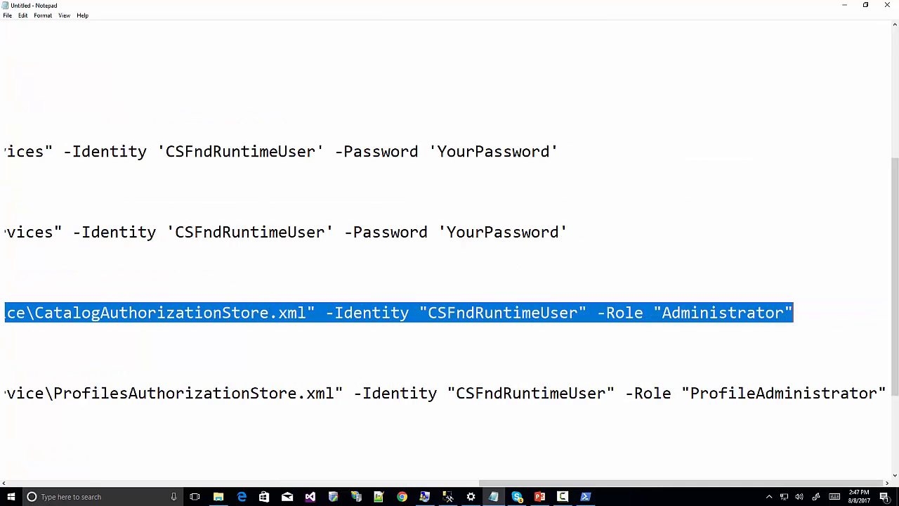
{"action": "mouse_move", "coordinate": [588, 498]}
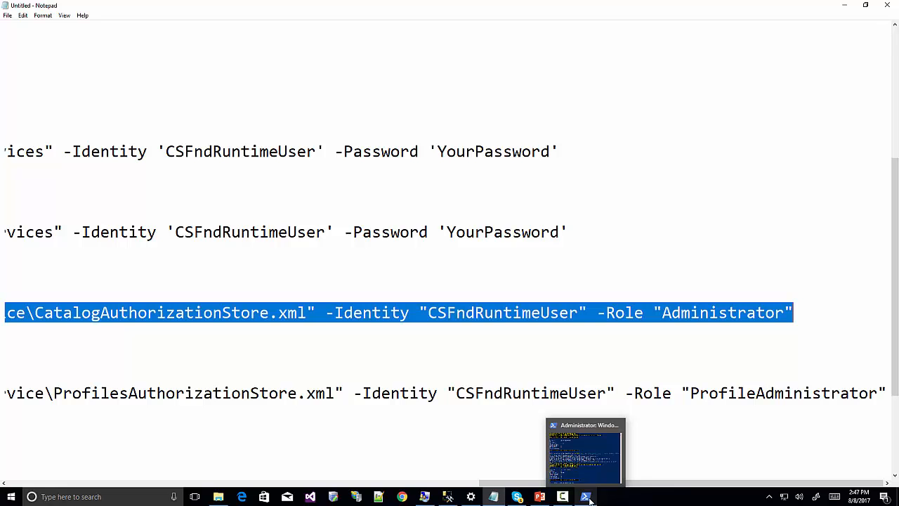
{"action": "left_click", "coordinate": [588, 476]}
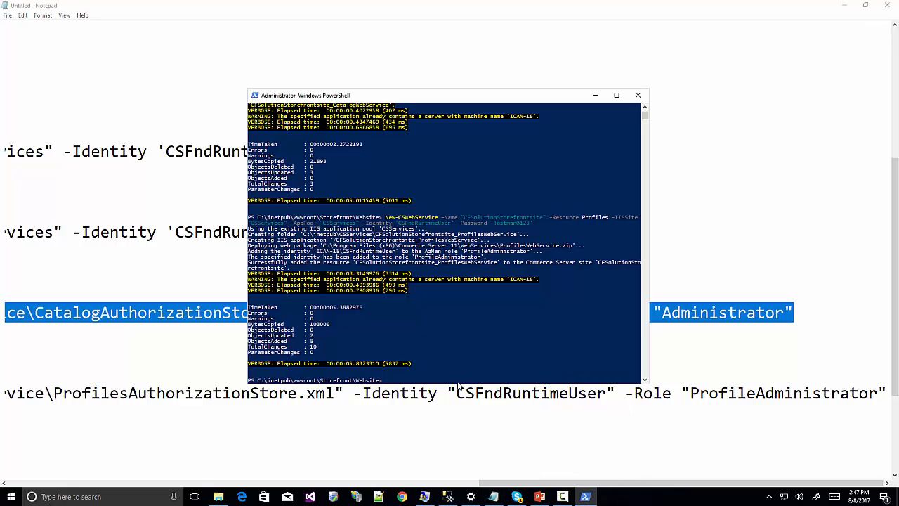
{"action": "right_click", "coordinate": [458, 385]}
{"action": "key", "text": "Return"}
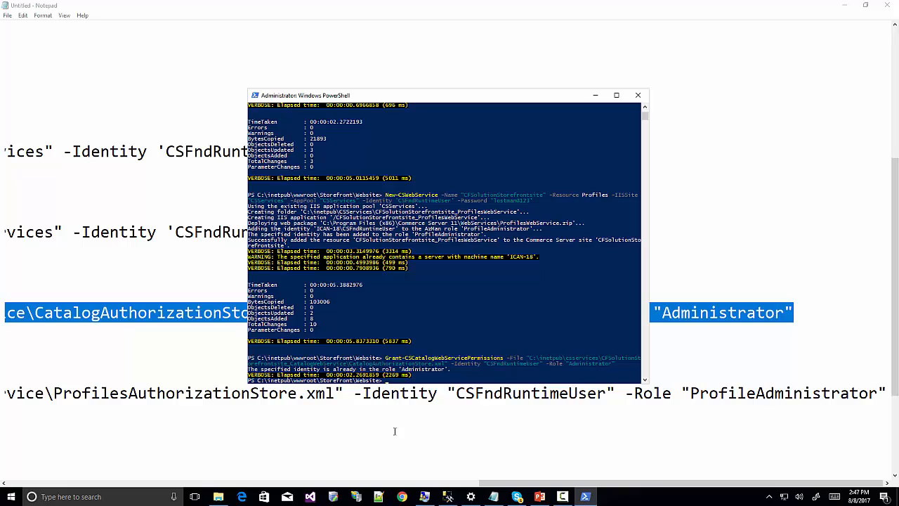
Run the Profiles web service permissions grant for CSFndRuntimeUser and select the first test URL.
{"action": "left_click_drag", "start_coordinate": [521, 483], "coordinate": [36, 446]}
{"action": "left_click_drag", "start_coordinate": [42, 393], "coordinate": [889, 393]}
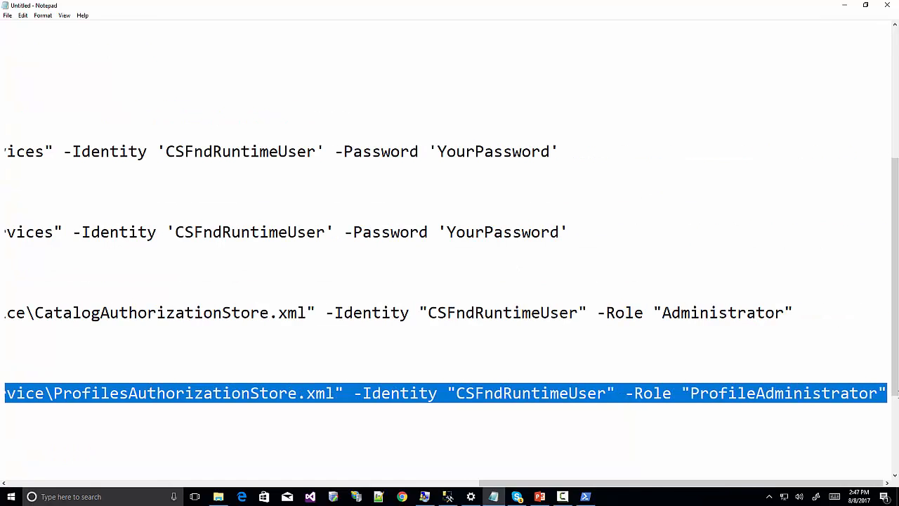
{"action": "left_click", "coordinate": [585, 497]}
{"action": "right_click", "coordinate": [475, 376]}
{"action": "key", "text": "Return"}
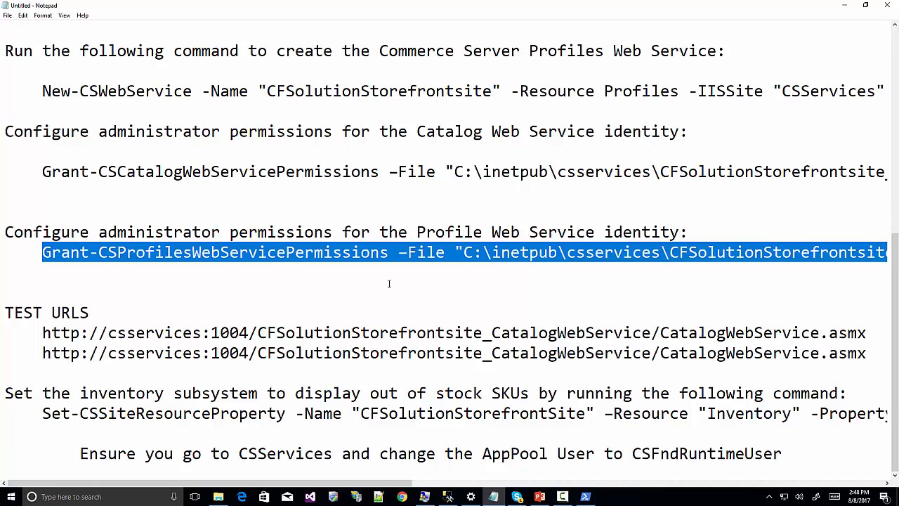
{"action": "left_click", "coordinate": [43, 333]}
{"action": "key", "text": "shift+End"}
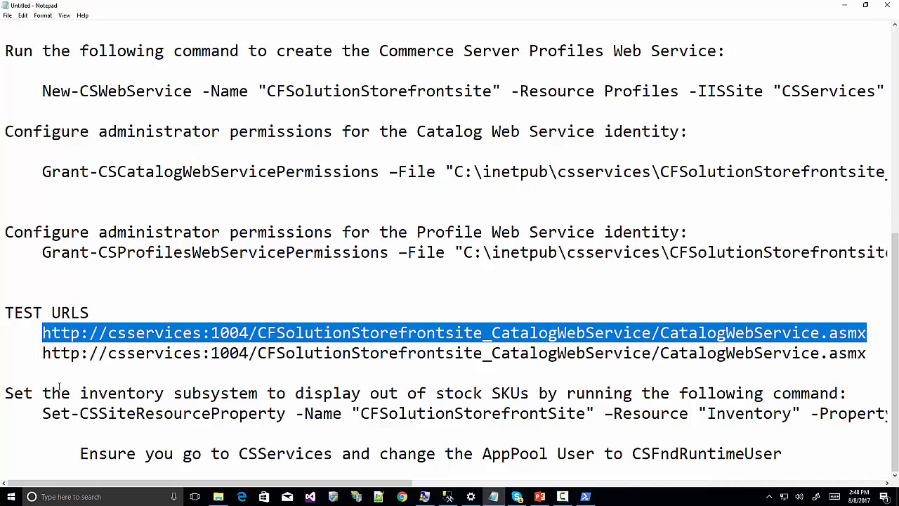
Load the CatalogWebService.asmx test URL in a new Chrome tab.
{"action": "left_click", "coordinate": [406, 498]}
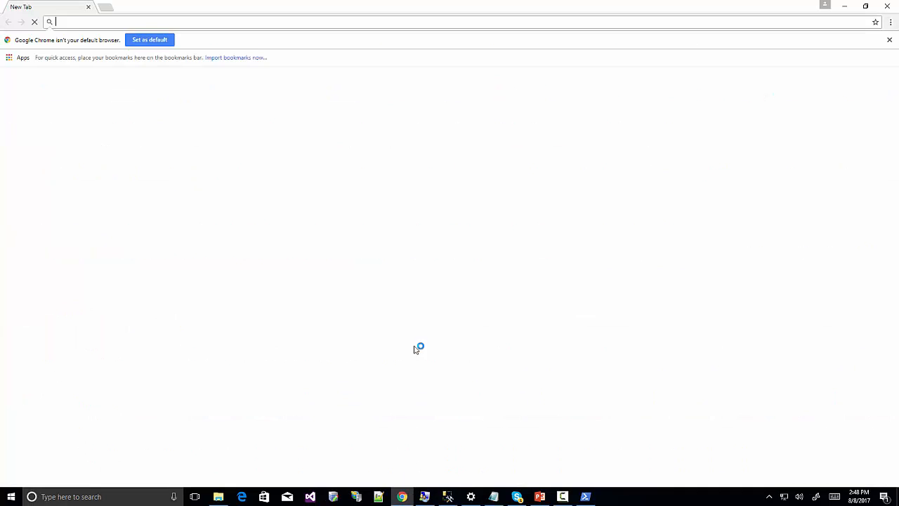
{"action": "left_click", "coordinate": [88, 23]}
{"action": "key", "text": "ctrl+v"}
{"action": "key", "text": "Return"}
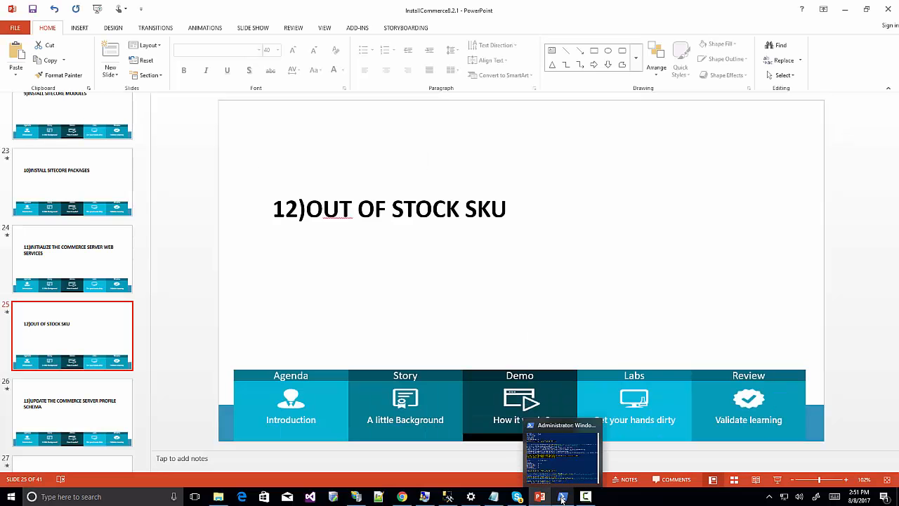
Run Set-CSSiteResourceProperty setting Inventory f_display_oos_skus to $true in PowerShell.
{"action": "left_click", "coordinate": [564, 496]}
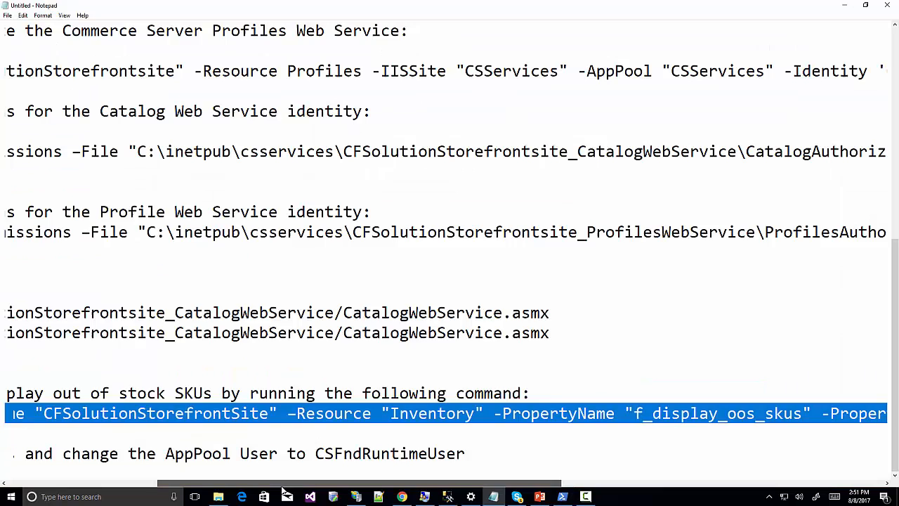
{"action": "left_click_drag", "start_coordinate": [283, 491], "coordinate": [121, 477]}
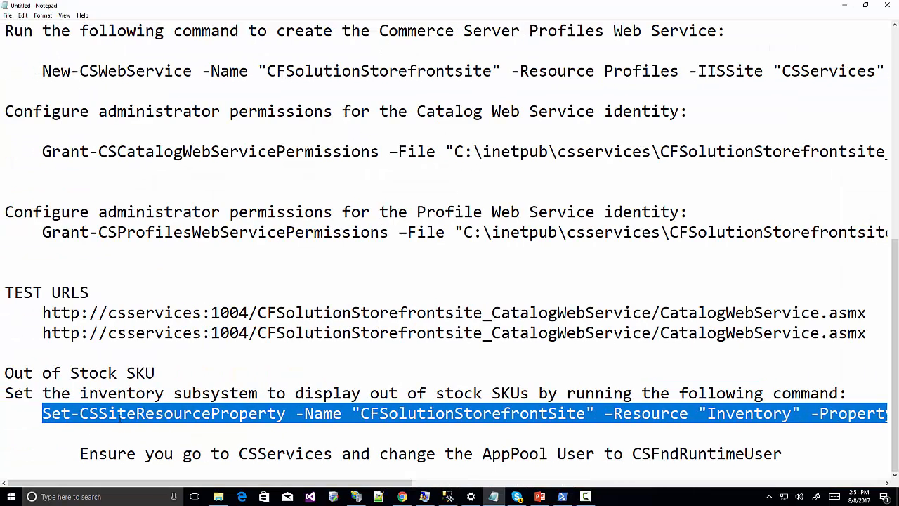
{"action": "right_click", "coordinate": [119, 413]}
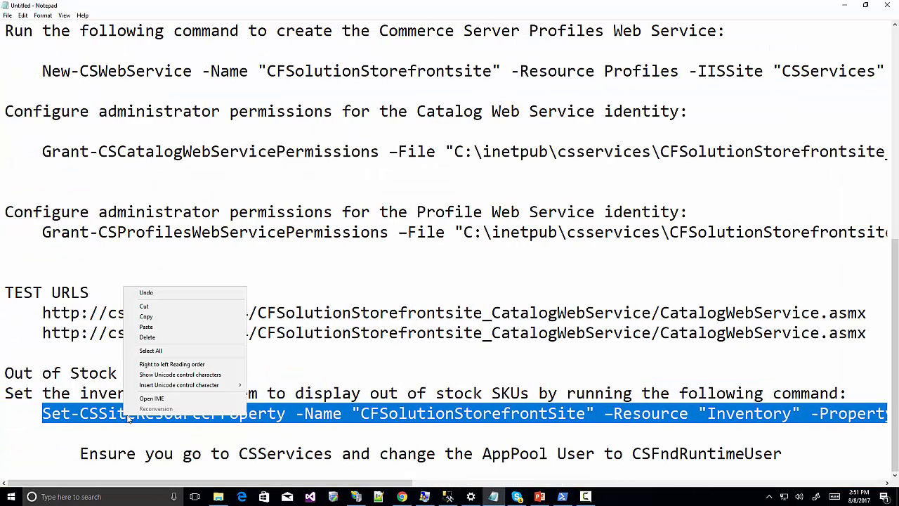
{"action": "left_click", "coordinate": [146, 317]}
{"action": "left_click", "coordinate": [563, 496]}
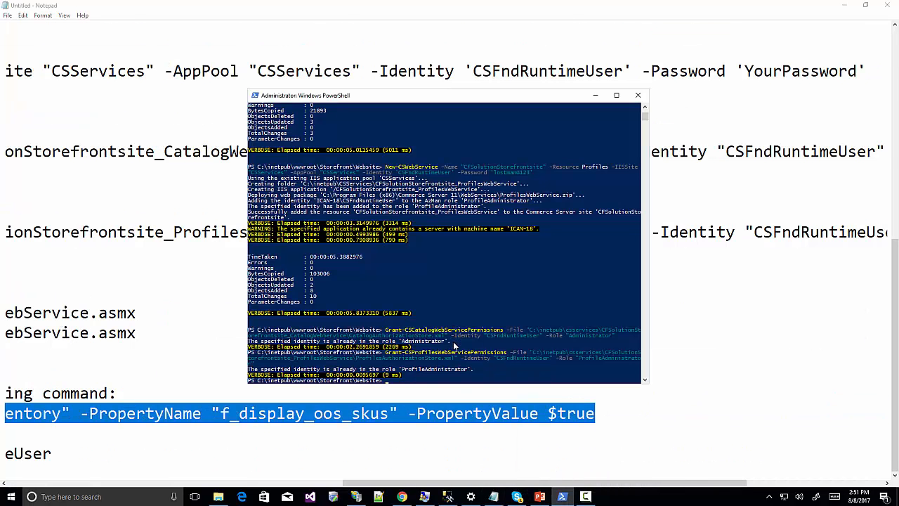
{"action": "right_click", "coordinate": [455, 345]}
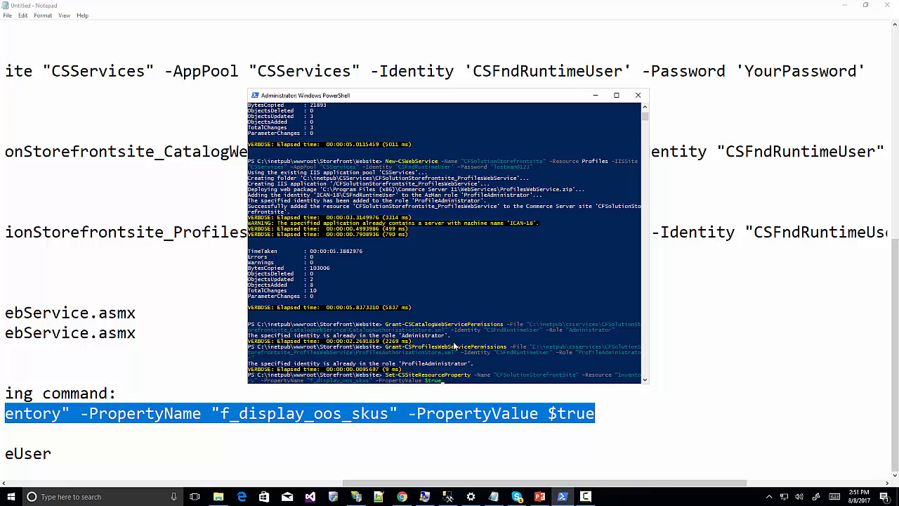
{"action": "key", "text": "Return"}
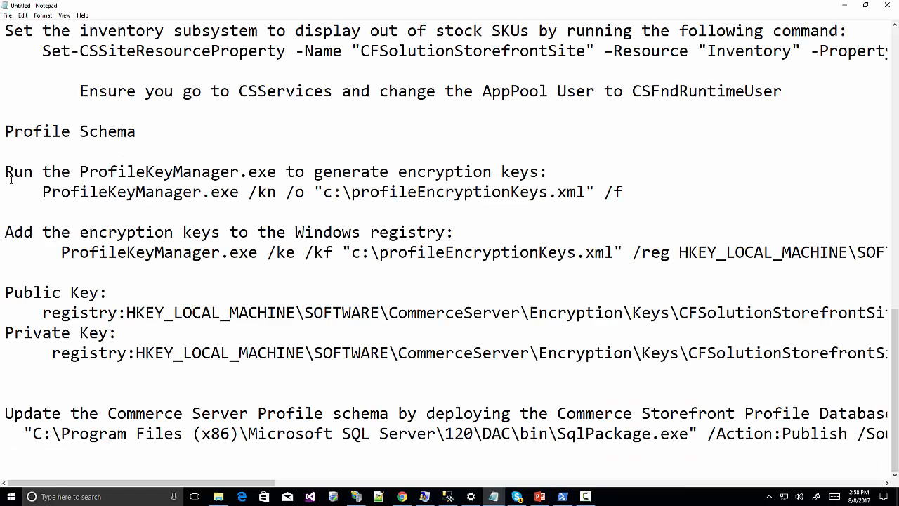
Launch Command Prompt with administrator rights.
{"action": "left_click", "coordinate": [68, 496]}
{"action": "type", "text": "cmd"}
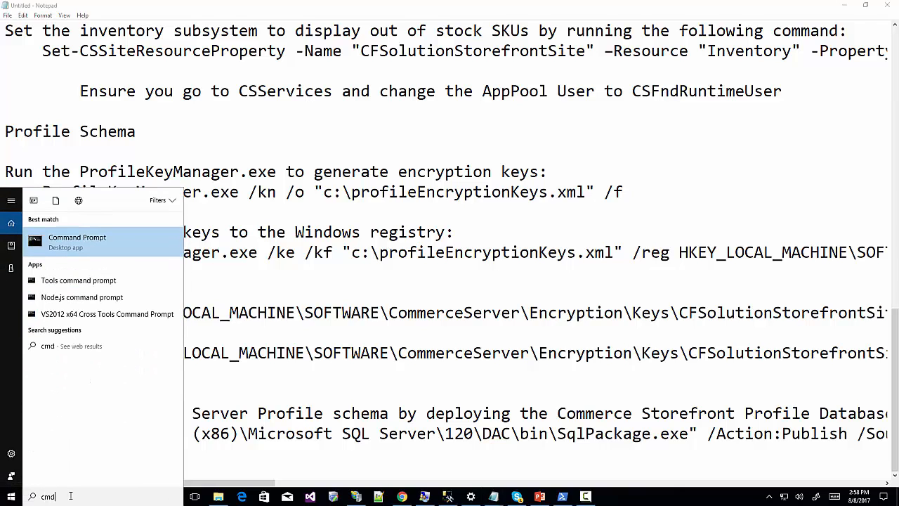
{"action": "right_click", "coordinate": [91, 245]}
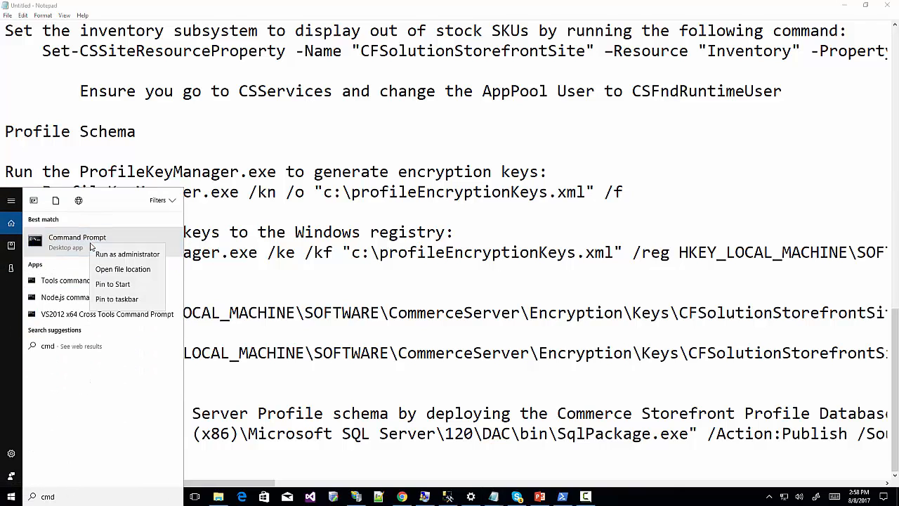
{"action": "left_click", "coordinate": [114, 255]}
{"action": "left_click", "coordinate": [400, 307]}
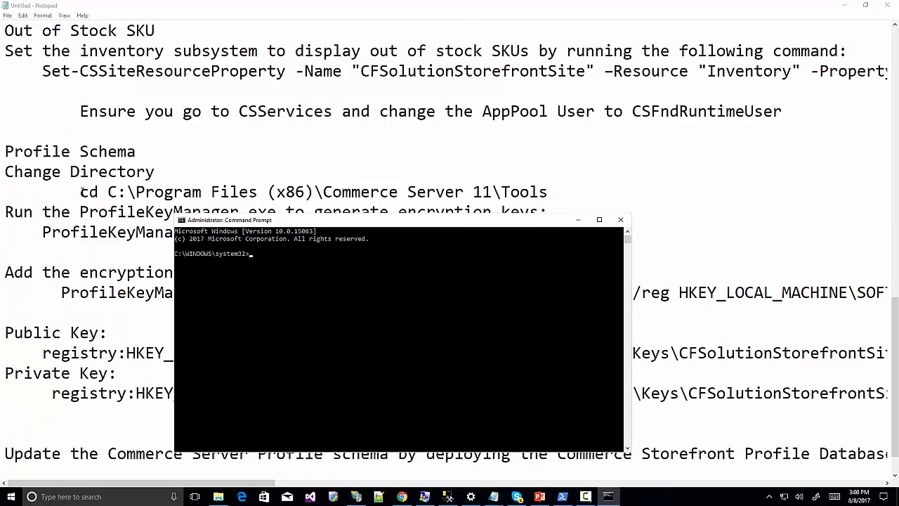
Change into the Commerce Server 11 Tools folder using the cd command from the notes.
{"action": "left_click_drag", "start_coordinate": [81, 191], "coordinate": [553, 189]}
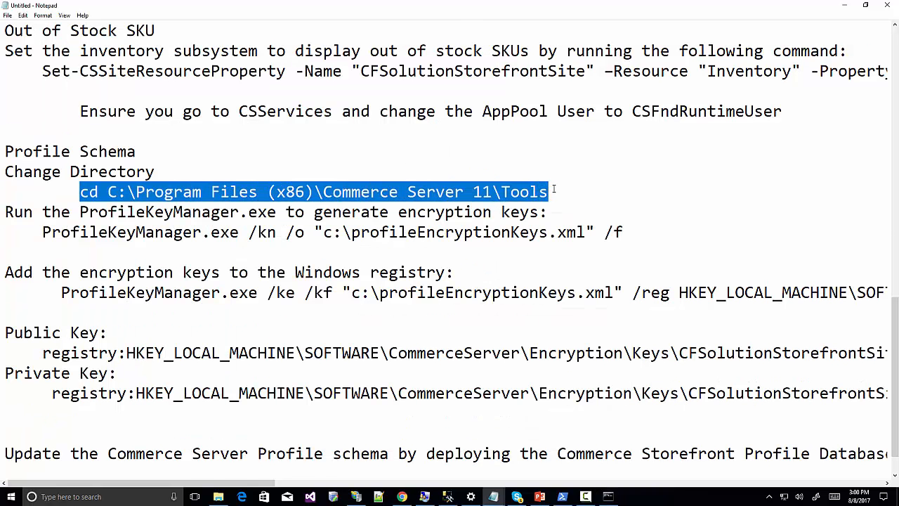
{"action": "left_click", "coordinate": [608, 497]}
{"action": "key", "text": "ctrl+v"}
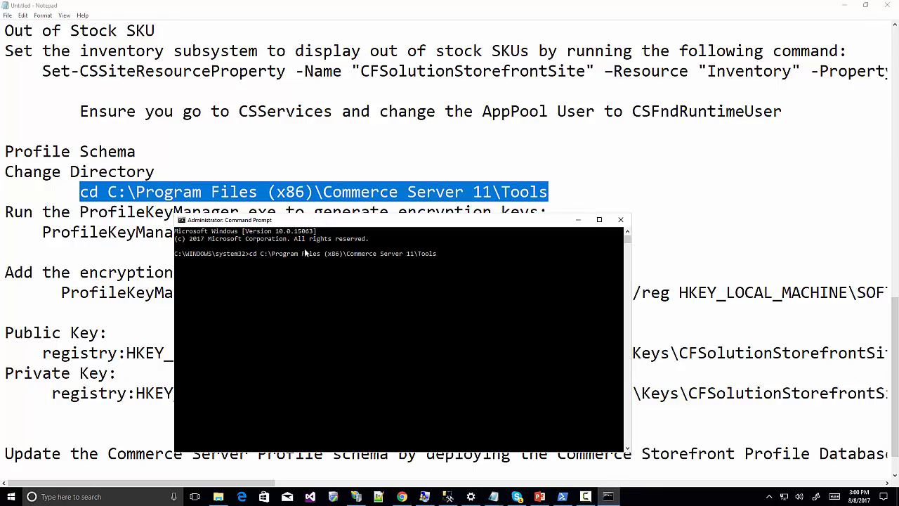
{"action": "key", "text": "Return"}
Generate profile encryption keys into c:\profileEncryptionKeys.xml with ProfileKeyManager.
{"action": "left_click", "coordinate": [165, 272]}
{"action": "left_click_drag", "start_coordinate": [42, 232], "coordinate": [630, 238]}
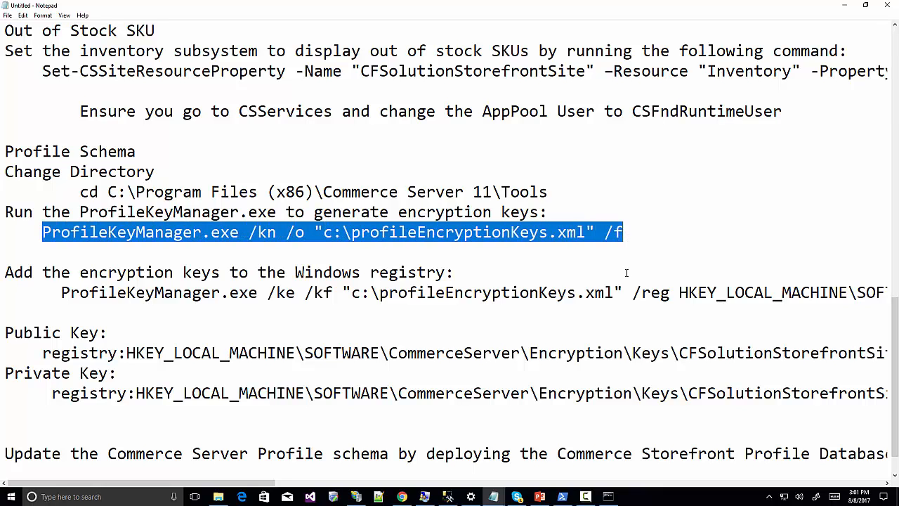
{"action": "left_click", "coordinate": [608, 497]}
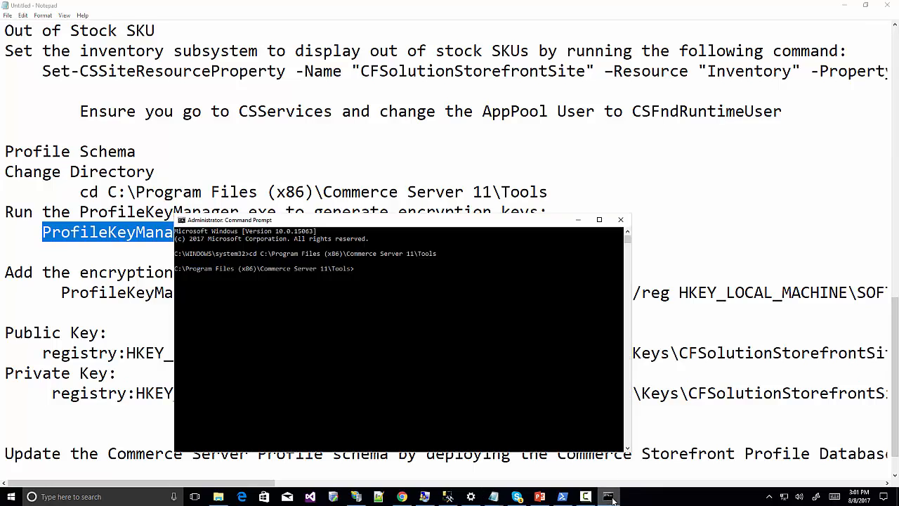
{"action": "right_click", "coordinate": [379, 300]}
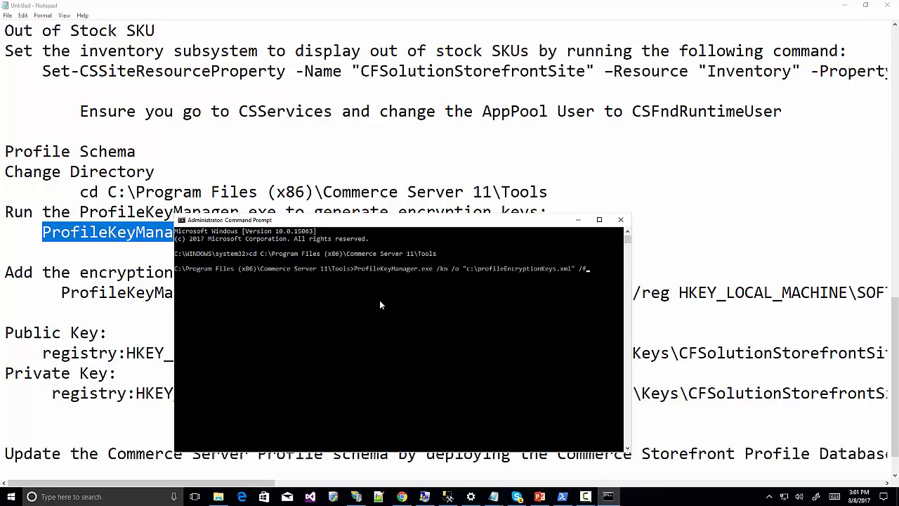
{"action": "key", "text": "Return"}
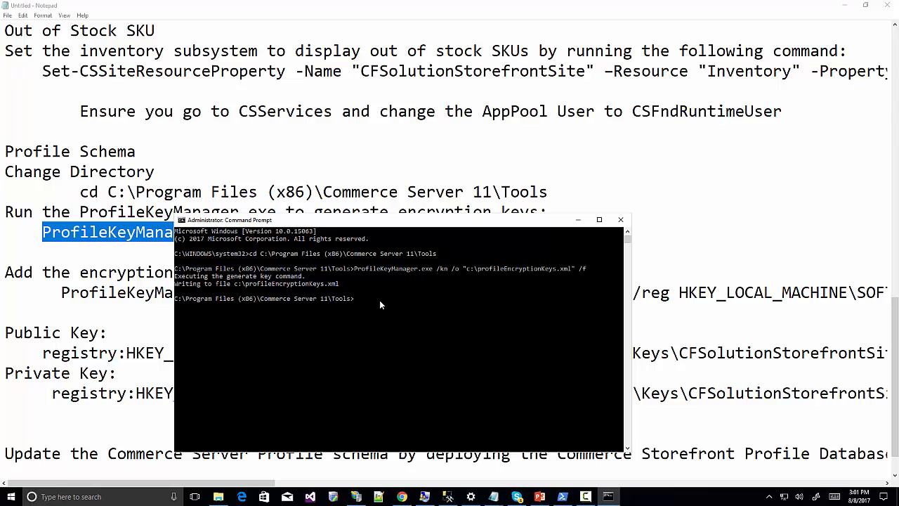
Add the profile encryption keys to the Windows registry.
{"action": "left_click", "coordinate": [135, 293]}
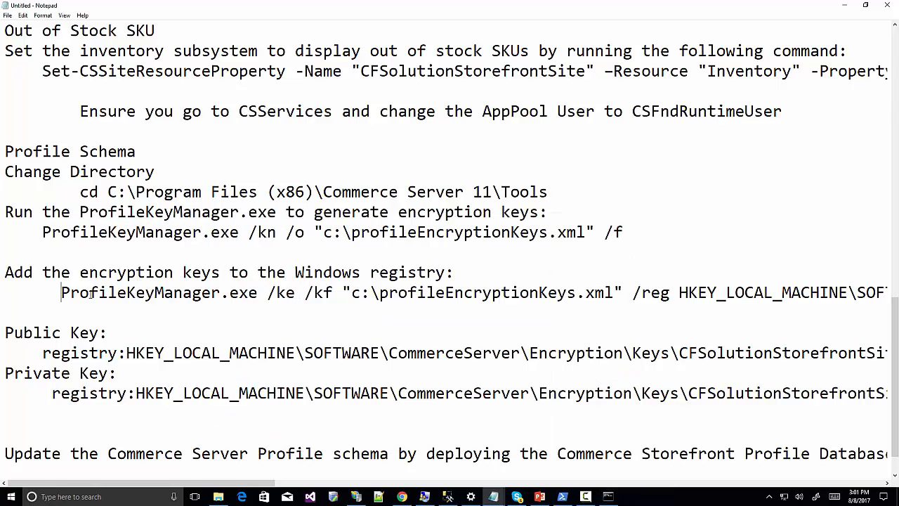
{"action": "left_click_drag", "start_coordinate": [61, 292], "coordinate": [888, 295]}
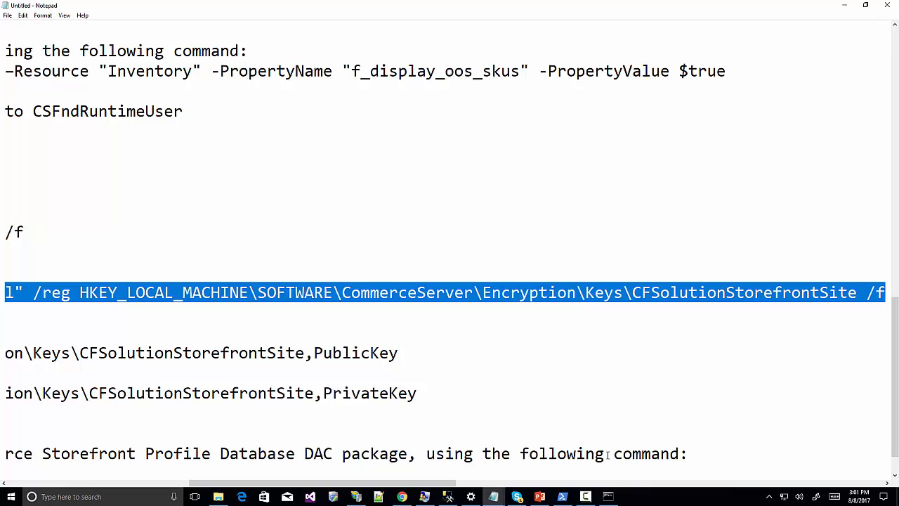
{"action": "left_click", "coordinate": [608, 496]}
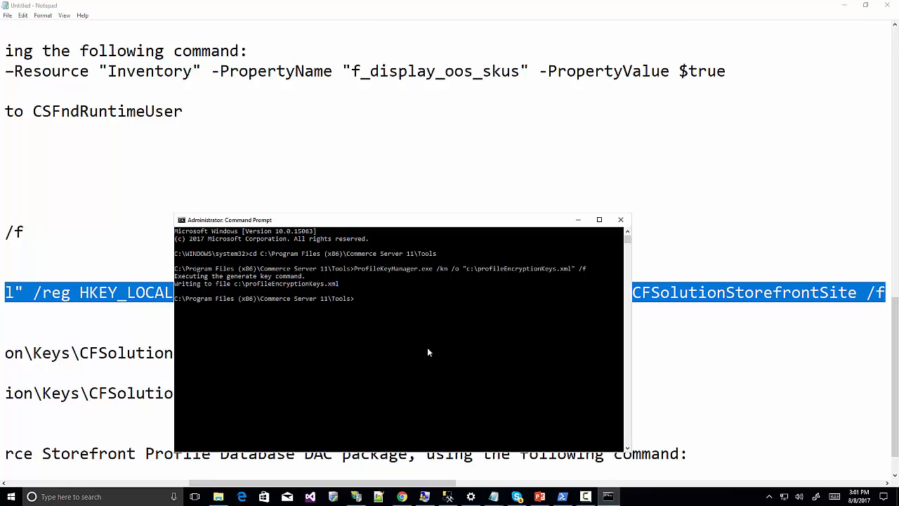
{"action": "key", "text": "ctrl+v"}
{"action": "key", "text": "Return"}
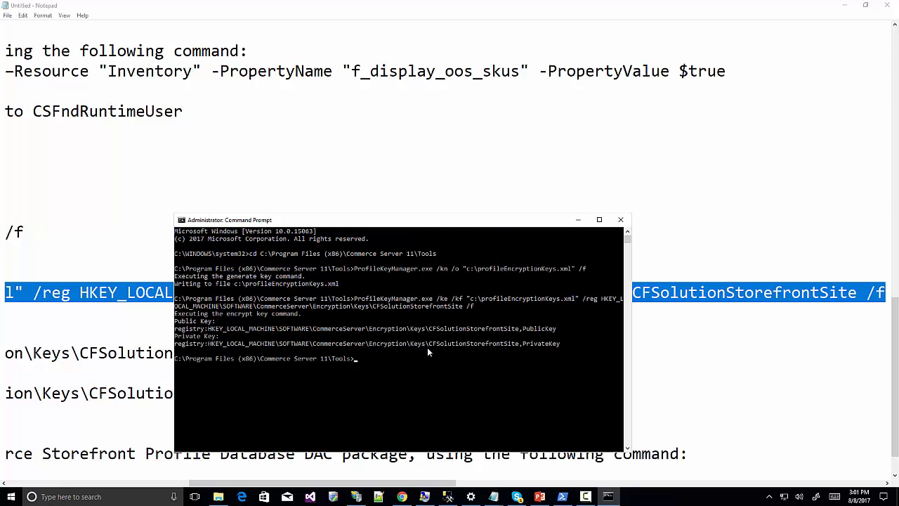
Paste the SqlPackage.exe profiles publish command at the prompt and review it.
{"action": "left_click_drag", "start_coordinate": [169, 195], "coordinate": [163, 191]}
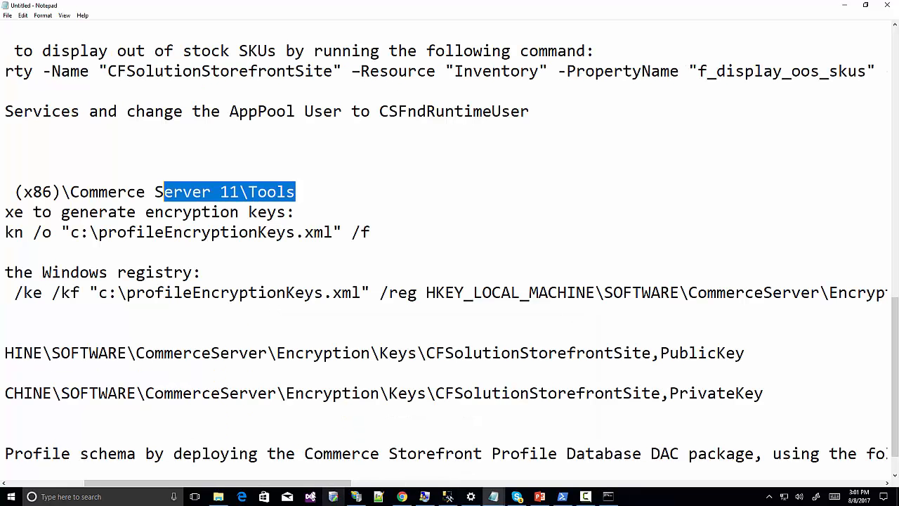
{"action": "left_click_drag", "start_coordinate": [309, 484], "coordinate": [171, 481]}
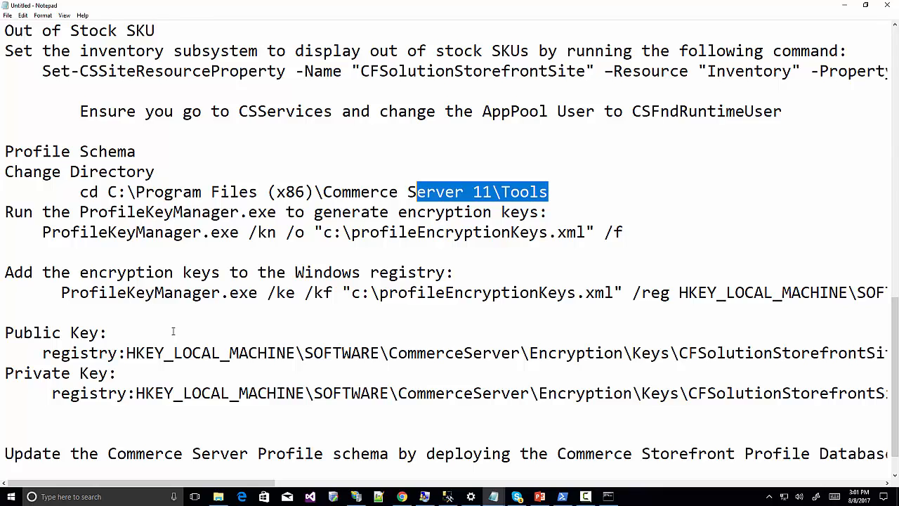
{"action": "scroll", "coordinate": [172, 331], "scroll_direction": "down", "scroll_amount": 1}
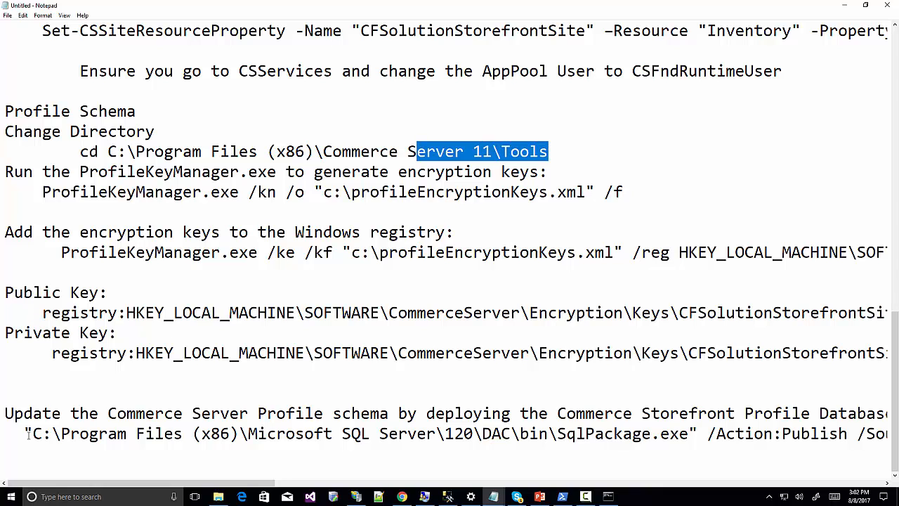
{"action": "left_click_drag", "start_coordinate": [26, 433], "coordinate": [896, 439]}
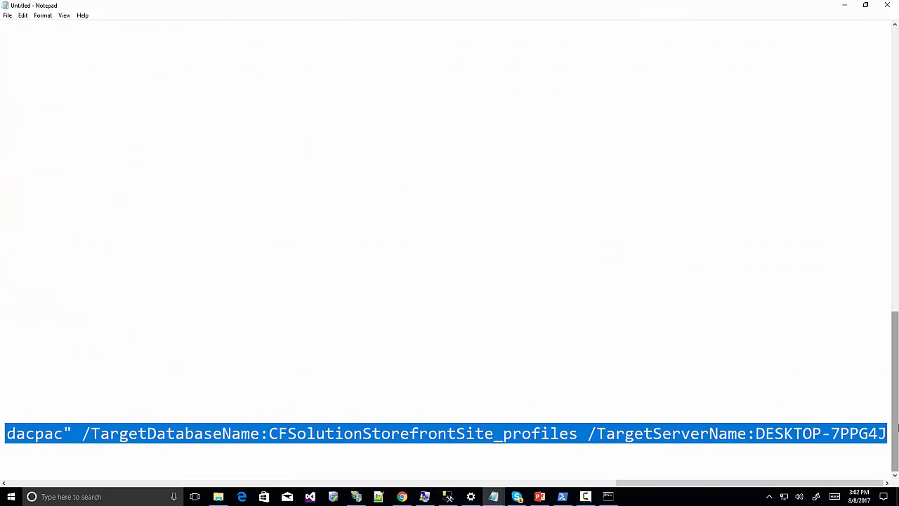
{"action": "left_click", "coordinate": [608, 496]}
{"action": "right_click", "coordinate": [529, 362]}
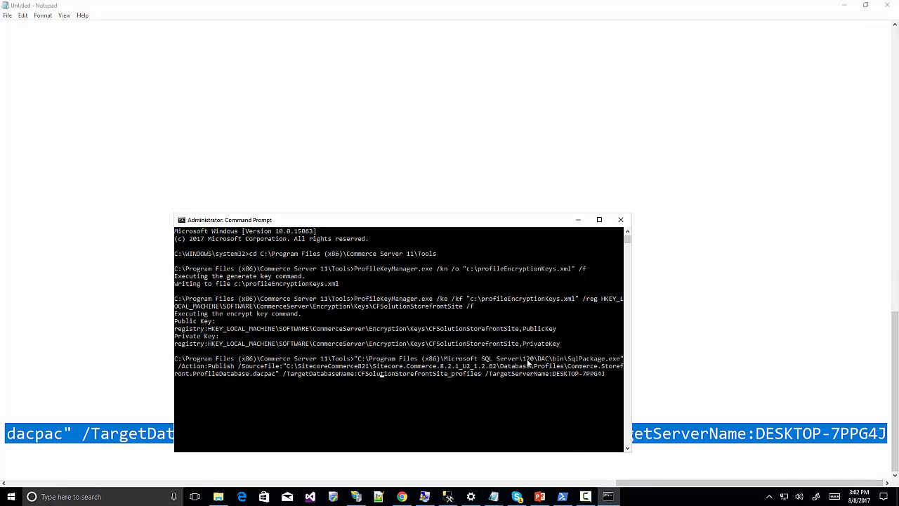
{"action": "key", "text": "Left"}
{"action": "key", "text": "Left"}
{"action": "key", "text": "Left"}
{"action": "key", "text": "Left"}
{"action": "key", "text": "Left"}
{"action": "key", "text": "Left"}
{"action": "key", "text": "Left"}
{"action": "key", "text": "Left"}
{"action": "key", "text": "Left"}
{"action": "key", "text": "Left"}
{"action": "key", "text": "Left"}
{"action": "key", "text": "Left"}
{"action": "key", "text": "Left"}
{"action": "key", "text": "Left"}
{"action": "key", "text": "Left"}
{"action": "key", "text": "Left"}
{"action": "key", "text": "Left"}
{"action": "key", "text": "Left"}
{"action": "key", "text": "Left"}
{"action": "key", "text": "Left"}
Browse File Explorer to C:\Program Files (x86)\Microsoft SQL Server.
{"action": "left_click_drag", "start_coordinate": [553, 359], "coordinate": [537, 359]}
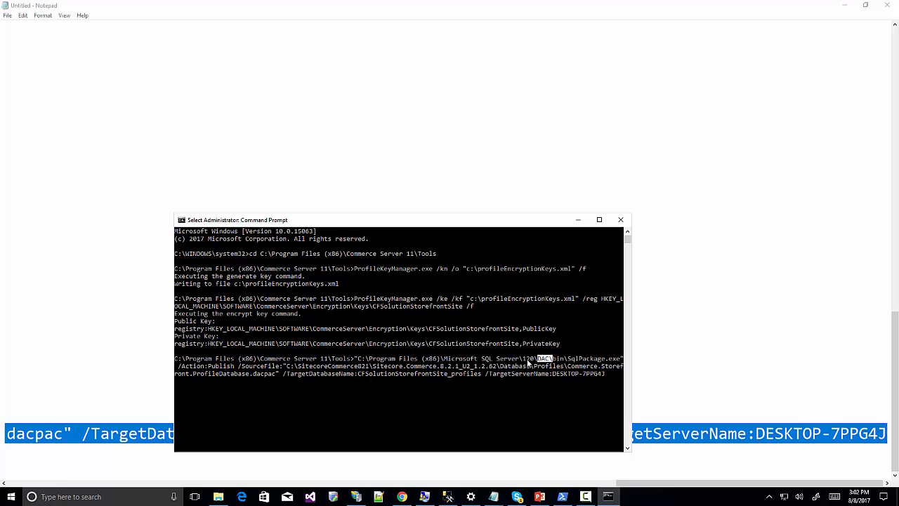
{"action": "left_click", "coordinate": [218, 497]}
{"action": "left_click", "coordinate": [233, 323]}
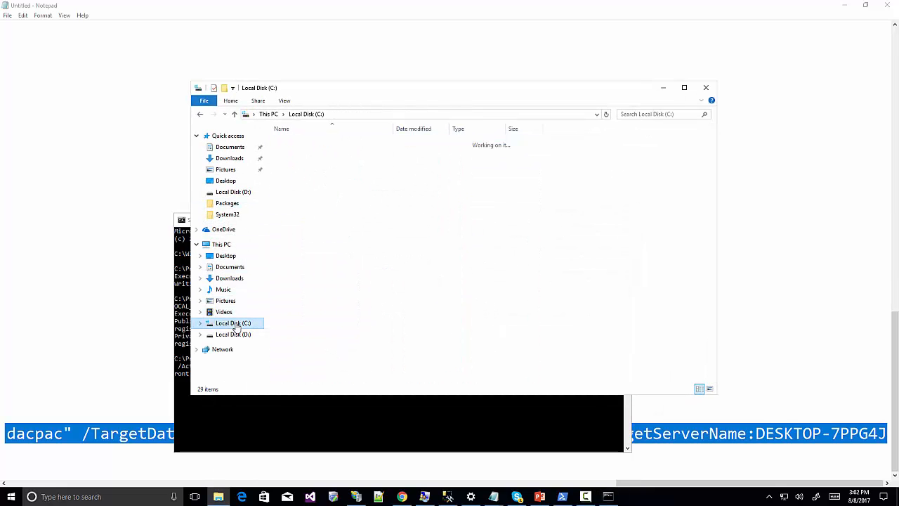
{"action": "left_click", "coordinate": [313, 192]}
{"action": "double_click", "coordinate": [316, 195]}
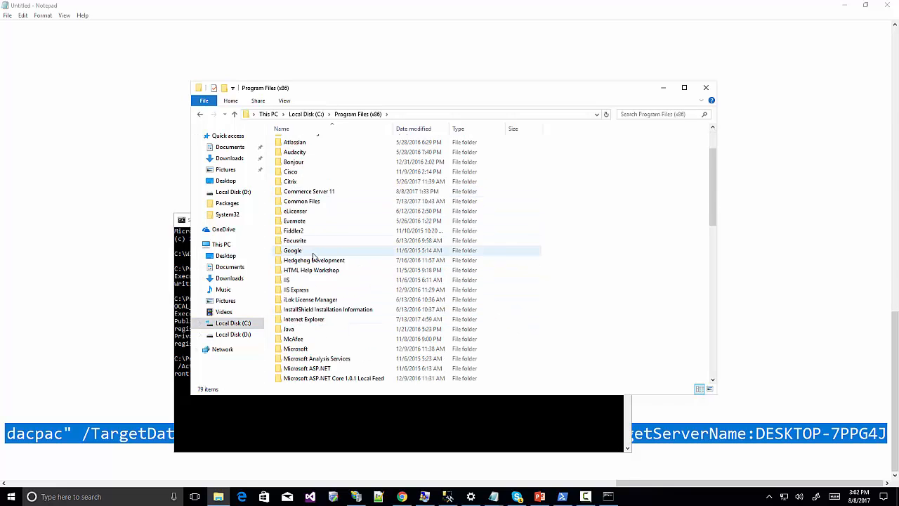
{"action": "scroll", "coordinate": [315, 295], "scroll_direction": "down", "scroll_amount": 5}
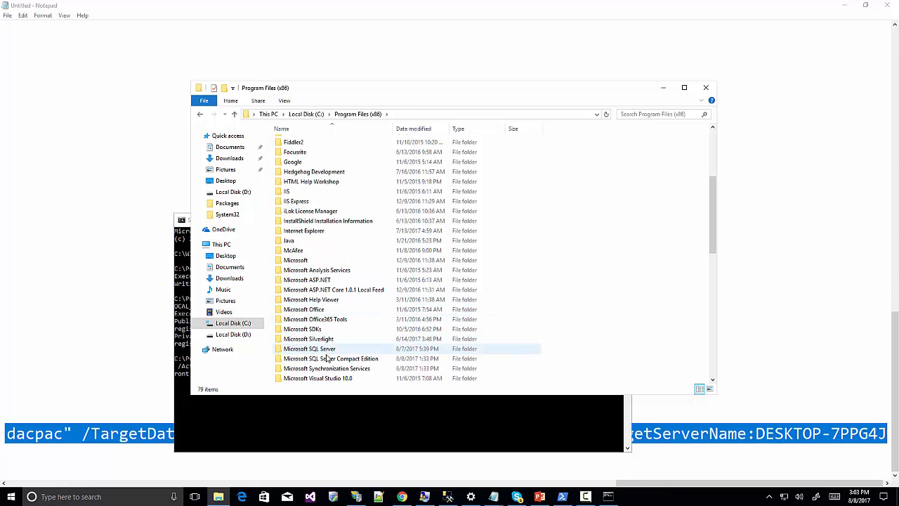
{"action": "double_click", "coordinate": [309, 348]}
Check the 110\DAC folder, go back to Microsoft SQL Server, and compare the 120 folder.
{"action": "double_click", "coordinate": [300, 173]}
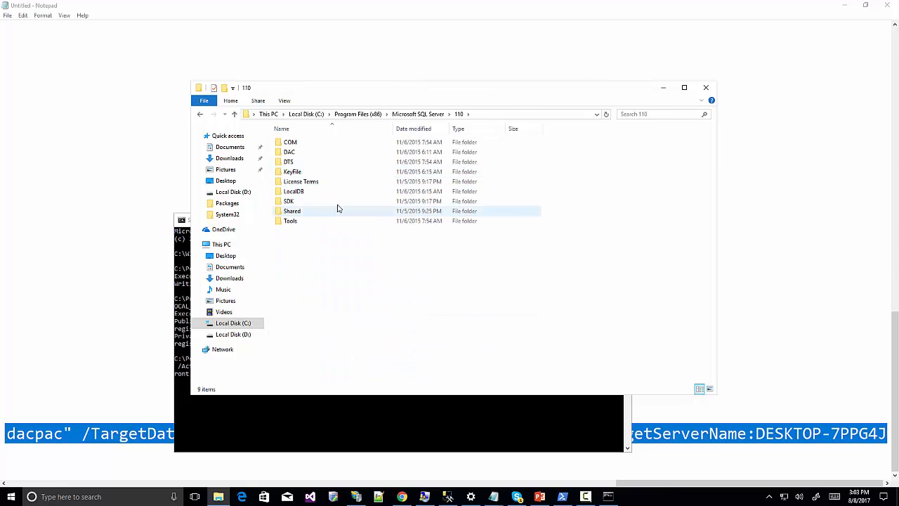
{"action": "double_click", "coordinate": [297, 153]}
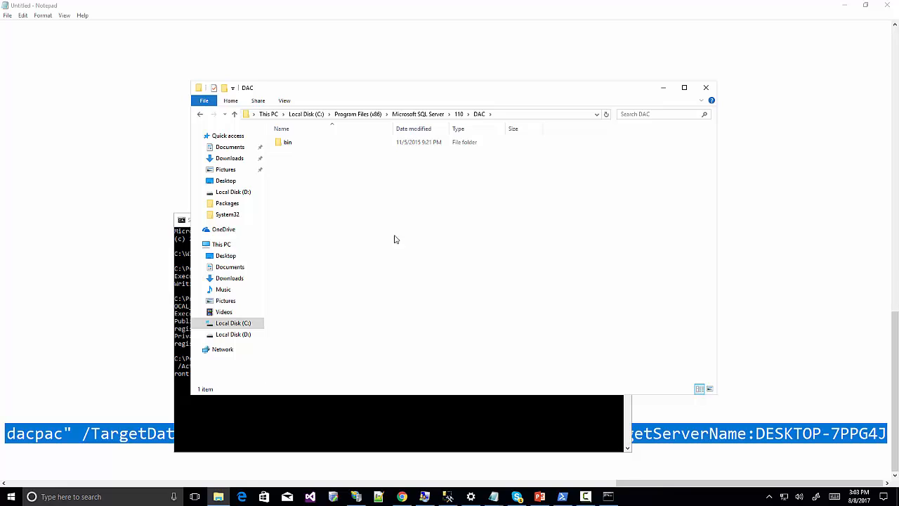
{"action": "left_click", "coordinate": [459, 115]}
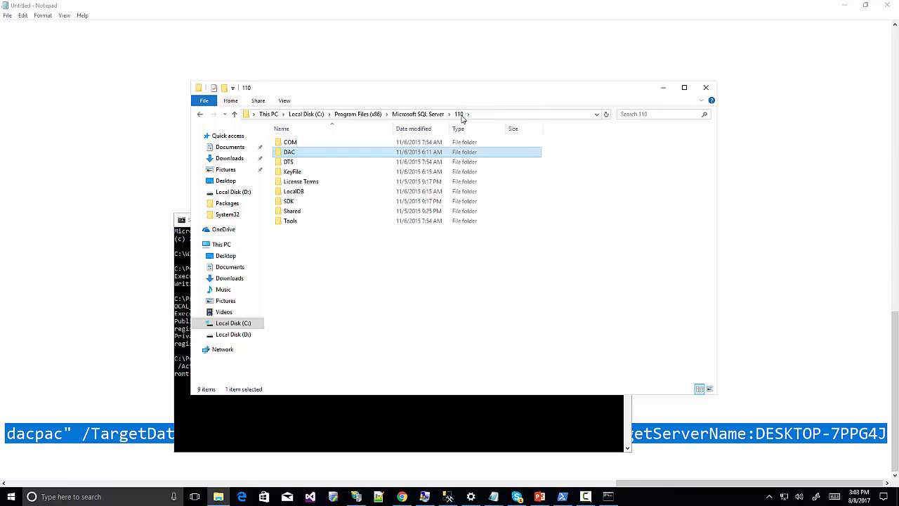
{"action": "left_click", "coordinate": [418, 113]}
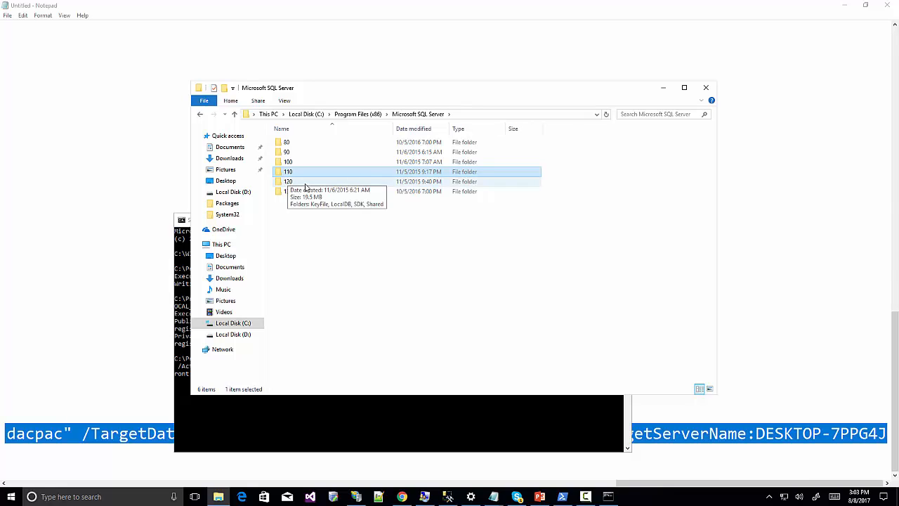
{"action": "left_click", "coordinate": [288, 184]}
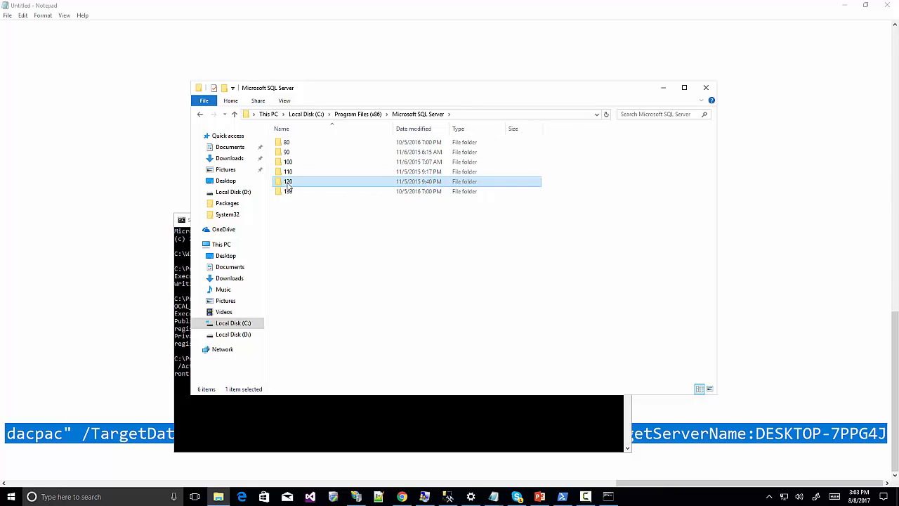
{"action": "left_click", "coordinate": [346, 427]}
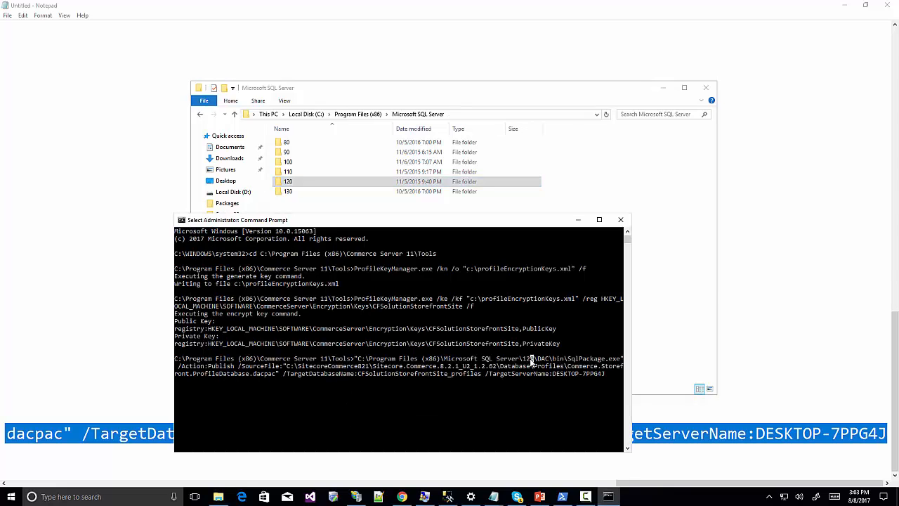
Correct the SqlPackage path's SQL Server folder from 120 to 110.
{"action": "key", "text": "BackSpace"}
{"action": "key", "text": "BackSpace"}
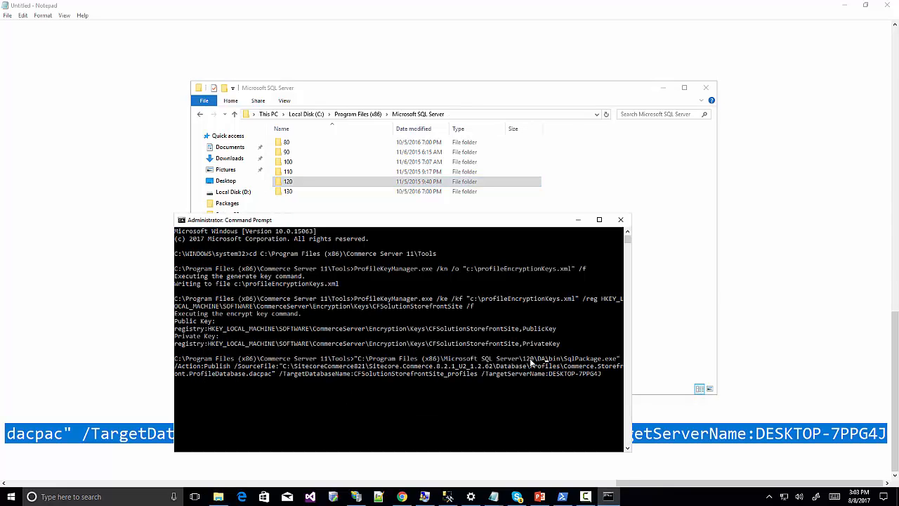
{"action": "key", "text": "ctrl+z"}
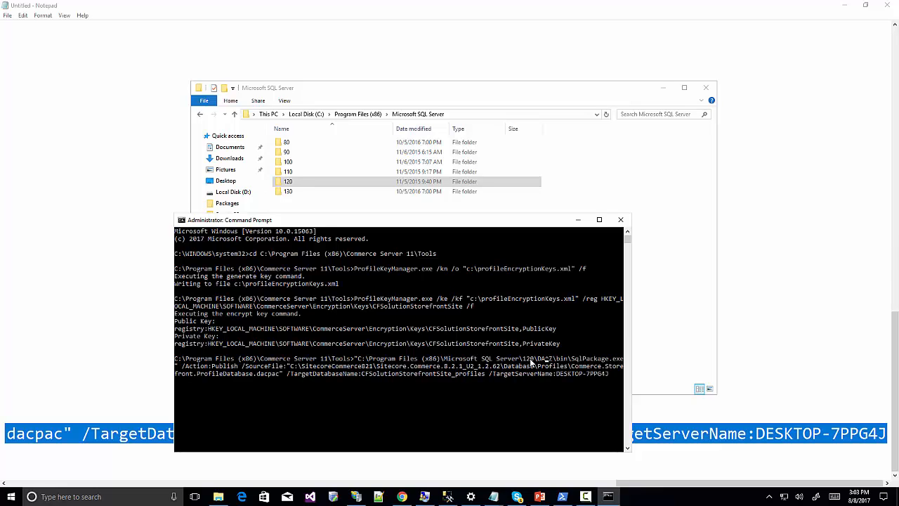
{"action": "key", "text": "BackSpace"}
{"action": "key", "text": "BackSpace"}
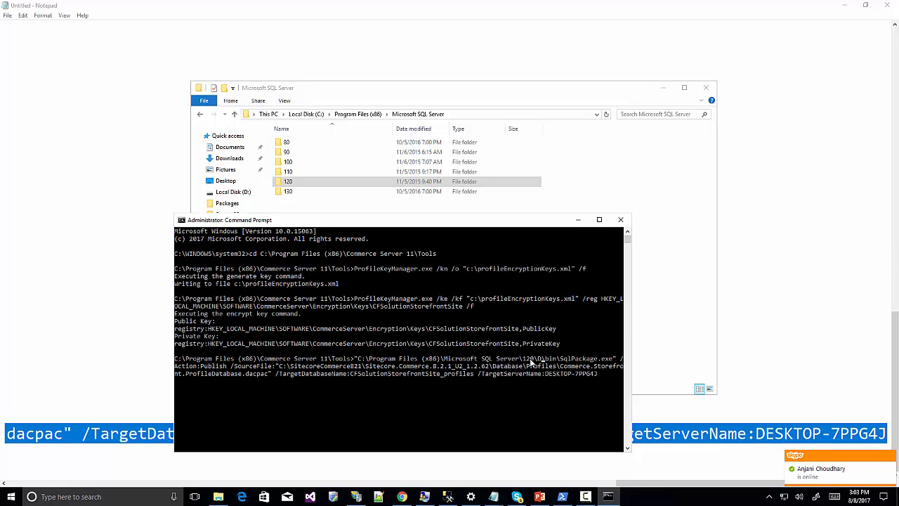
{"action": "type", "text": "AC"}
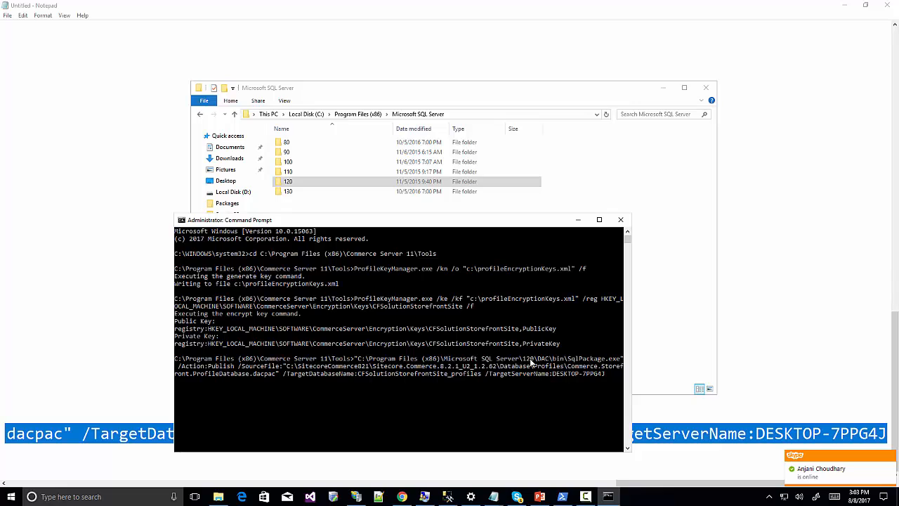
{"action": "key", "text": "BackSpace"}
{"action": "key", "text": "BackSpace"}
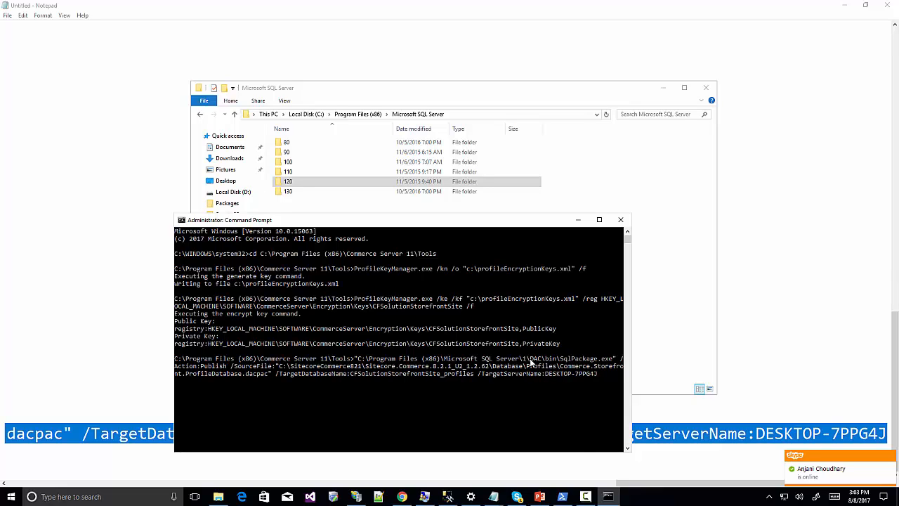
{"action": "type", "text": "10"}
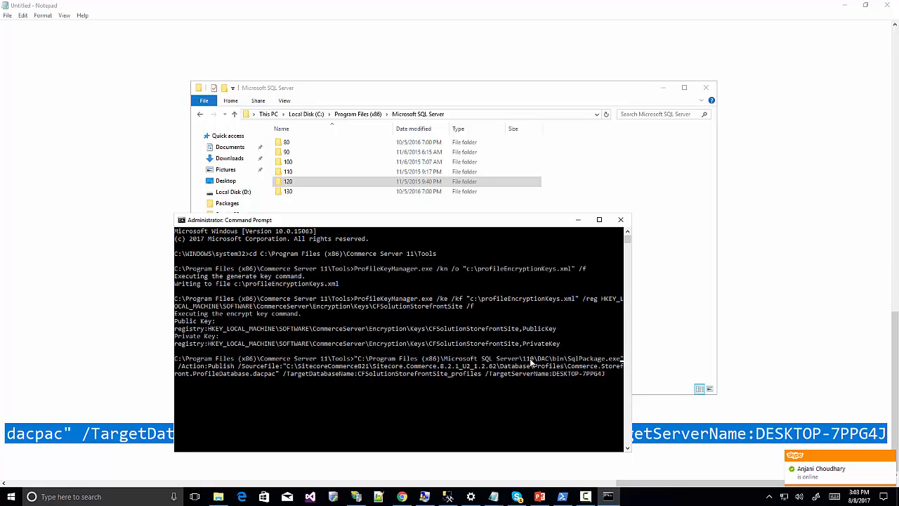
Copy the dacpac source path, set TargetServerName to ICAN-18, and run the publish.
{"action": "key", "text": "Right"}
{"action": "key", "text": "Right"}
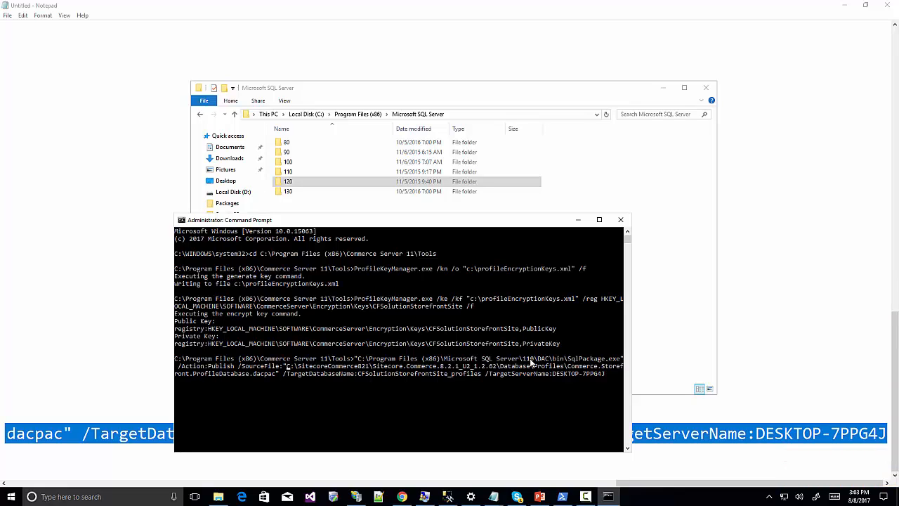
{"action": "key", "text": "shift+Right"}
{"action": "key", "text": "shift+Right"}
{"action": "key", "text": "shift+Right"}
{"action": "key", "text": "shift+Right"}
{"action": "key", "text": "shift+Right"}
{"action": "key", "text": "shift+Right"}
{"action": "key", "text": "shift+Right"}
{"action": "key", "text": "shift+Right"}
{"action": "key", "text": "shift+Right"}
{"action": "key", "text": "shift+Right"}
{"action": "key", "text": "shift+Right"}
{"action": "key", "text": "shift+Right"}
{"action": "key", "text": "shift+Right"}
{"action": "key", "text": "shift+Right"}
{"action": "key", "text": "shift+Right"}
{"action": "key", "text": "shift+Right"}
{"action": "key", "text": "shift+Right"}
{"action": "key", "text": "shift+Right"}
{"action": "key", "text": "shift+Right"}
{"action": "key", "text": "shift+Right"}
{"action": "key", "text": "shift+Right"}
{"action": "key", "text": "shift+Right"}
{"action": "key", "text": "shift+Right"}
{"action": "key", "text": "shift+Right"}
{"action": "key", "text": "shift+Right"}
{"action": "key", "text": "shift+Right"}
{"action": "key", "text": "shift+Right"}
{"action": "key", "text": "shift+Right"}
{"action": "key", "text": "shift+Right"}
{"action": "key", "text": "shift+Right"}
{"action": "key", "text": "shift+Right"}
{"action": "key", "text": "shift+Right"}
{"action": "key", "text": "shift+Right"}
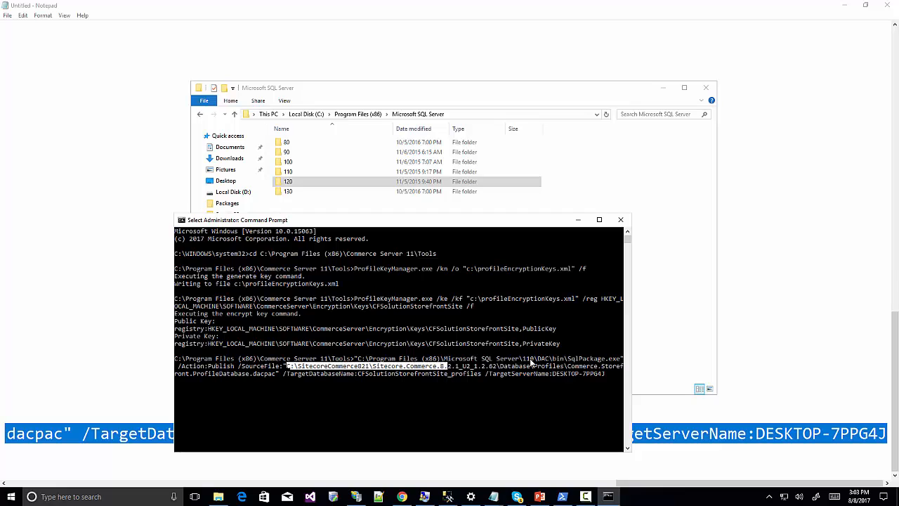
{"action": "key", "text": "shift+Right"}
{"action": "key", "text": "shift+Right"}
{"action": "key", "text": "shift+Right"}
{"action": "key", "text": "shift+Right"}
{"action": "key", "text": "shift+Right"}
{"action": "key", "text": "shift+Right"}
{"action": "key", "text": "shift+Right"}
{"action": "key", "text": "shift+Right"}
{"action": "key", "text": "shift+Right"}
{"action": "key", "text": "shift+Right"}
{"action": "key", "text": "shift+Right"}
{"action": "key", "text": "shift+Right"}
{"action": "key", "text": "shift+Right"}
{"action": "key", "text": "shift+Right"}
{"action": "key", "text": "shift+Right"}
{"action": "key", "text": "shift+Right"}
{"action": "key", "text": "shift+Right"}
{"action": "key", "text": "shift+Right"}
{"action": "key", "text": "shift+Right"}
{"action": "key", "text": "shift+Right"}
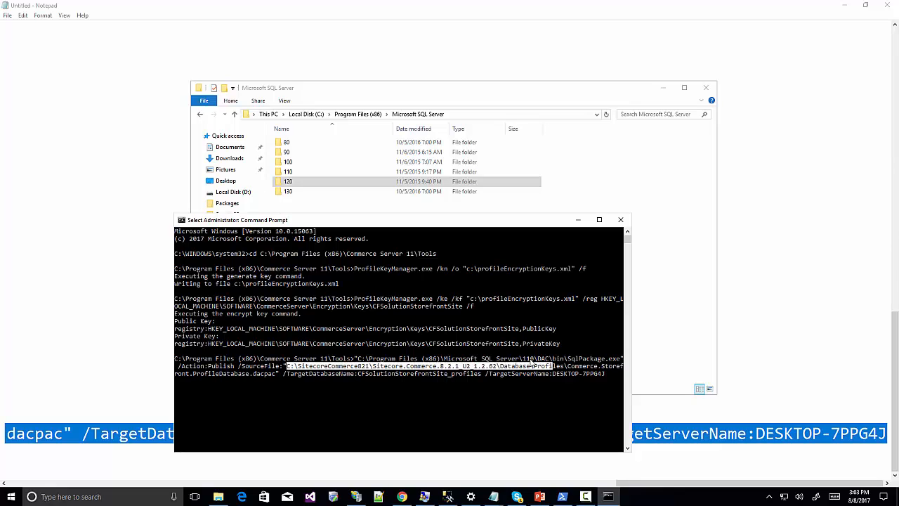
{"action": "key", "text": "shift+Right"}
{"action": "key", "text": "shift+Right"}
{"action": "key", "text": "shift+Right"}
{"action": "key", "text": "shift+Right"}
{"action": "key", "text": "shift+Right"}
{"action": "key", "text": "shift+Right"}
{"action": "key", "text": "shift+Right"}
{"action": "key", "text": "shift+Right"}
{"action": "key", "text": "shift+Right"}
{"action": "key", "text": "shift+Right"}
{"action": "key", "text": "shift+Right"}
{"action": "key", "text": "shift+Right"}
{"action": "key", "text": "shift+Right"}
{"action": "key", "text": "shift+Right"}
{"action": "key", "text": "shift+Right"}
{"action": "key", "text": "shift+Right"}
{"action": "key", "text": "shift+Right"}
{"action": "key", "text": "shift+Right"}
{"action": "key", "text": "shift+Right"}
{"action": "key", "text": "shift+Right"}
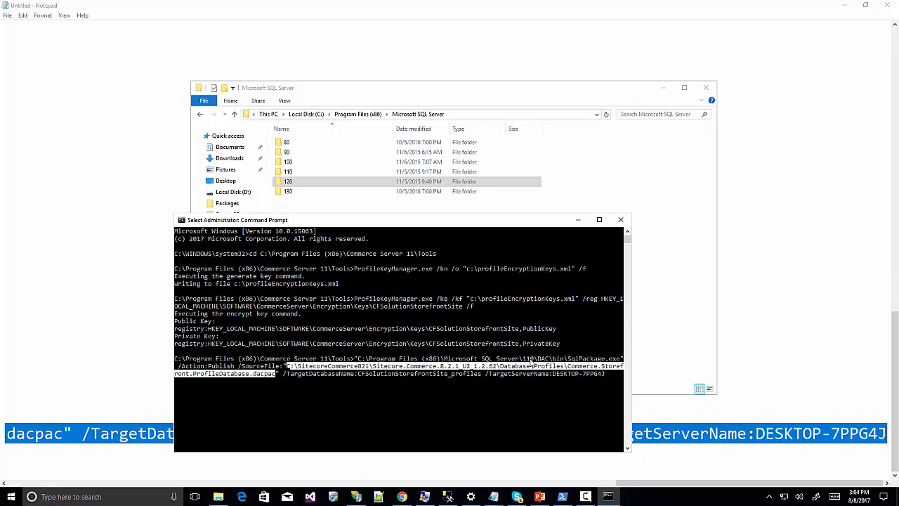
{"action": "key", "text": "Return"}
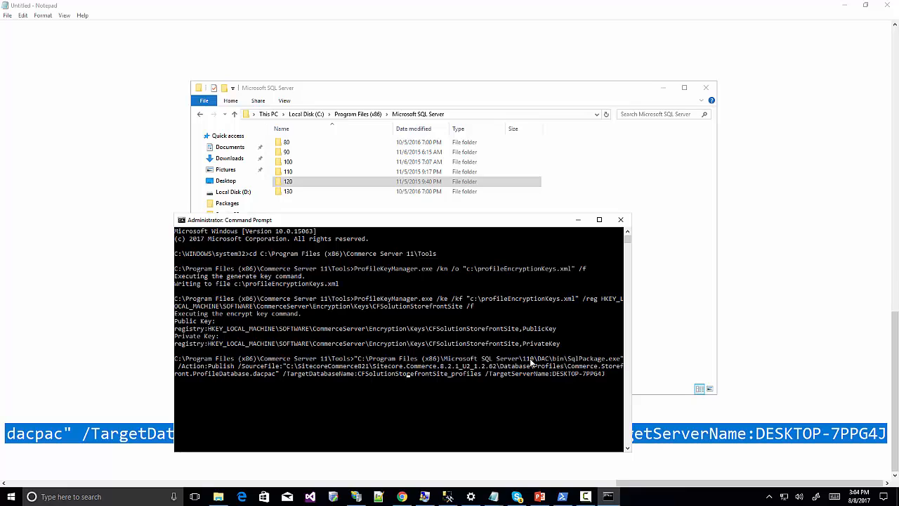
{"action": "key", "text": "Right"}
{"action": "key", "text": "Right"}
{"action": "key", "text": "Right"}
{"action": "key", "text": "Right"}
{"action": "key", "text": "Right"}
{"action": "key", "text": "Right"}
{"action": "key", "text": "Right"}
{"action": "key", "text": "BackSpace"}
{"action": "key", "text": "BackSpace"}
{"action": "key", "text": "BackSpace"}
{"action": "key", "text": "BackSpace"}
{"action": "key", "text": "BackSpace"}
{"action": "key", "text": "BackSpace"}
{"action": "key", "text": "BackSpace"}
{"action": "key", "text": "BackSpace"}
{"action": "key", "text": "BackSpace"}
{"action": "key", "text": "BackSpace"}
{"action": "key", "text": "BackSpace"}
{"action": "key", "text": "BackSpace"}
{"action": "key", "text": "BackSpace"}
{"action": "key", "text": "BackSpace"}
{"action": "type", "text": "ICAN-18"}
{"action": "key", "text": "Return"}
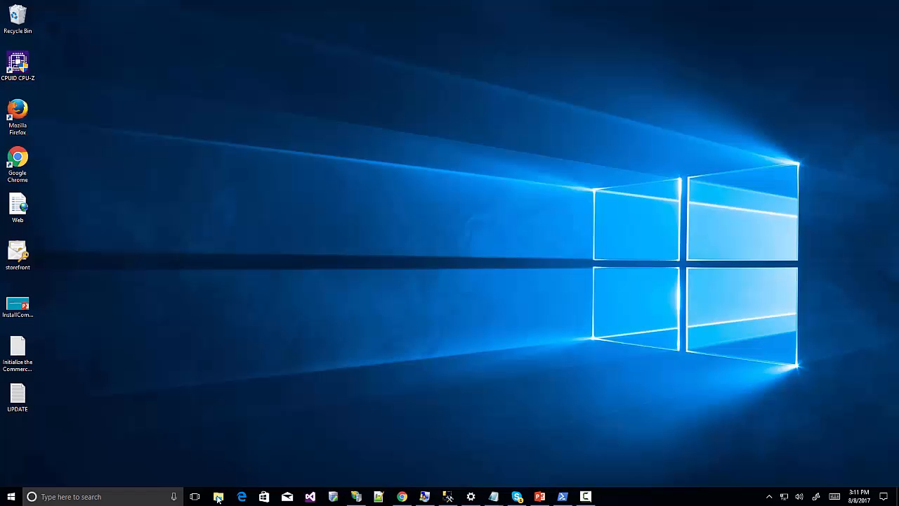
Browse to C:\inetpub\wwwroot\storefront\Website and maximize the window.
{"action": "left_click", "coordinate": [218, 497]}
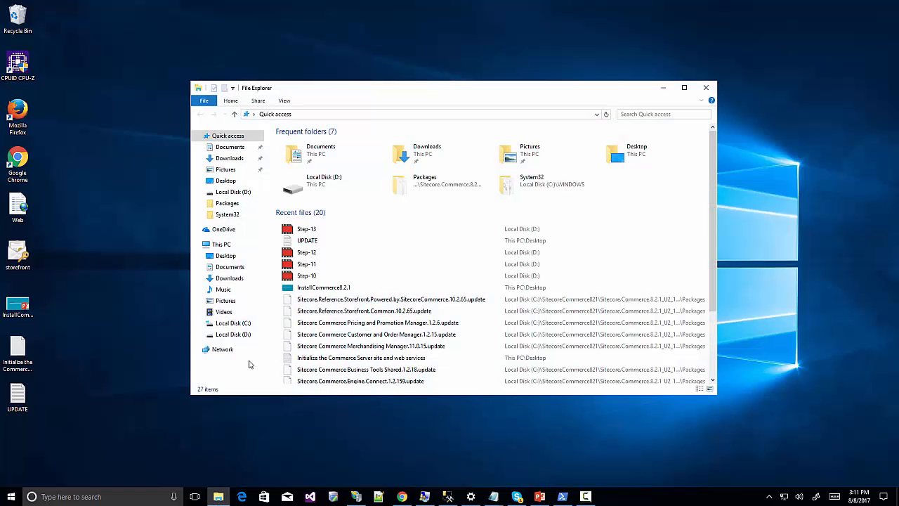
{"action": "left_click", "coordinate": [238, 323]}
{"action": "double_click", "coordinate": [300, 162]}
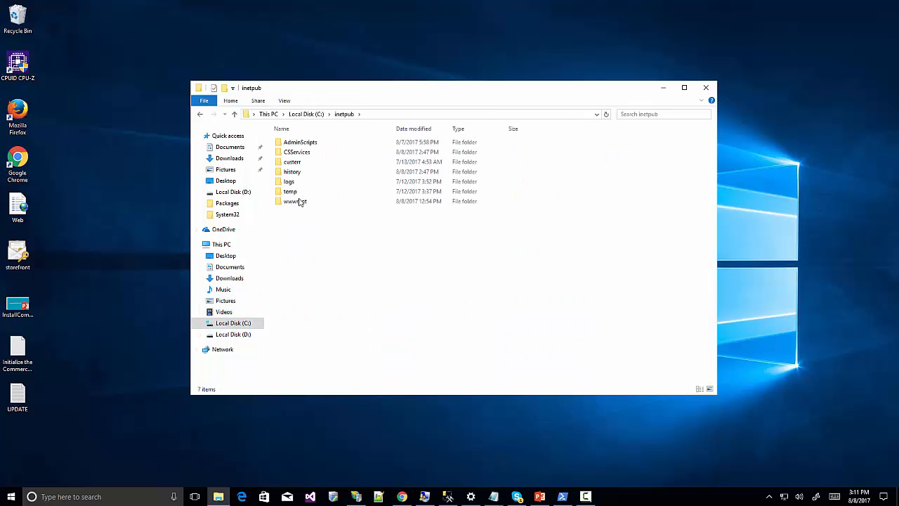
{"action": "double_click", "coordinate": [299, 202]}
{"action": "double_click", "coordinate": [297, 162]}
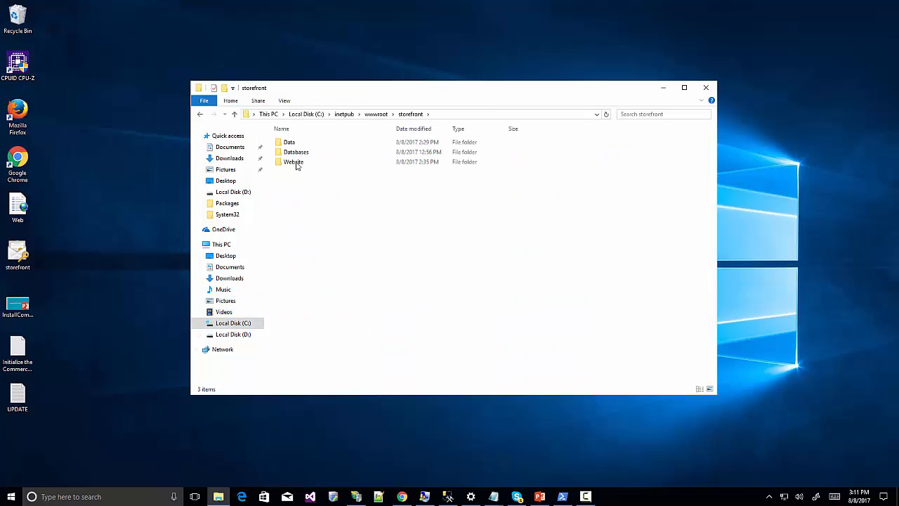
{"action": "double_click", "coordinate": [295, 163]}
{"action": "double_click", "coordinate": [396, 91]}
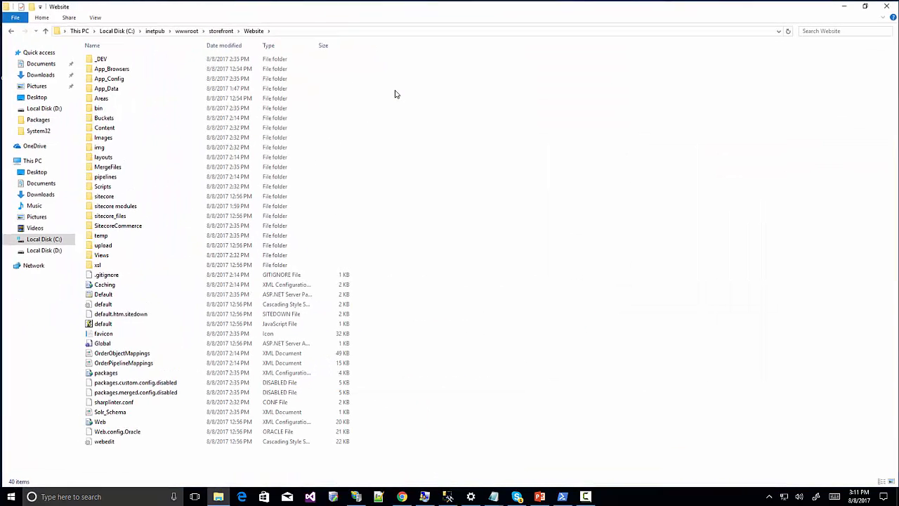
Open Reference.Storefront from App_Config\Include\Reference.Storefront in Notepad++.
{"action": "double_click", "coordinate": [115, 79]}
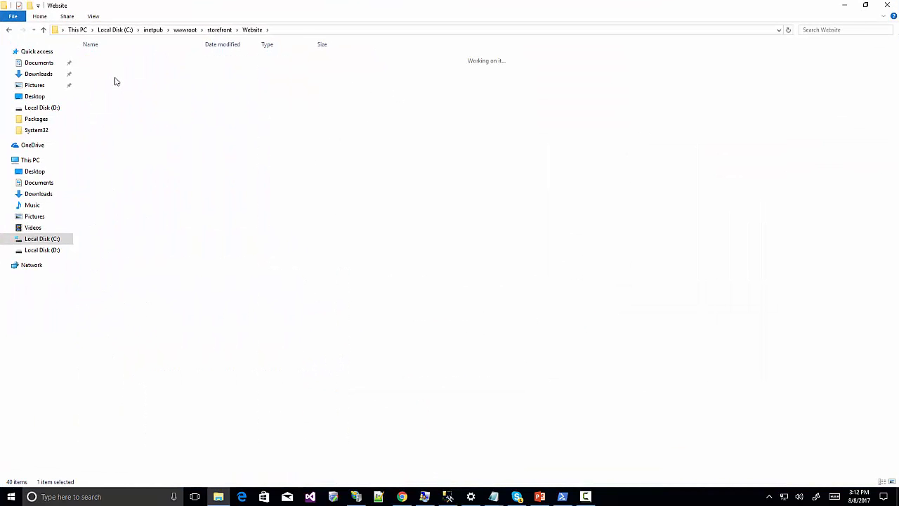
{"action": "double_click", "coordinate": [103, 58]}
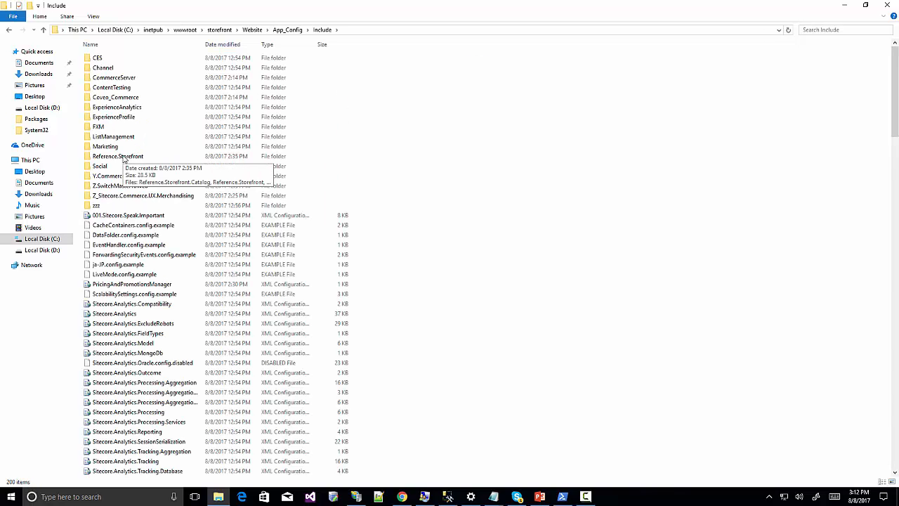
{"action": "double_click", "coordinate": [123, 157]}
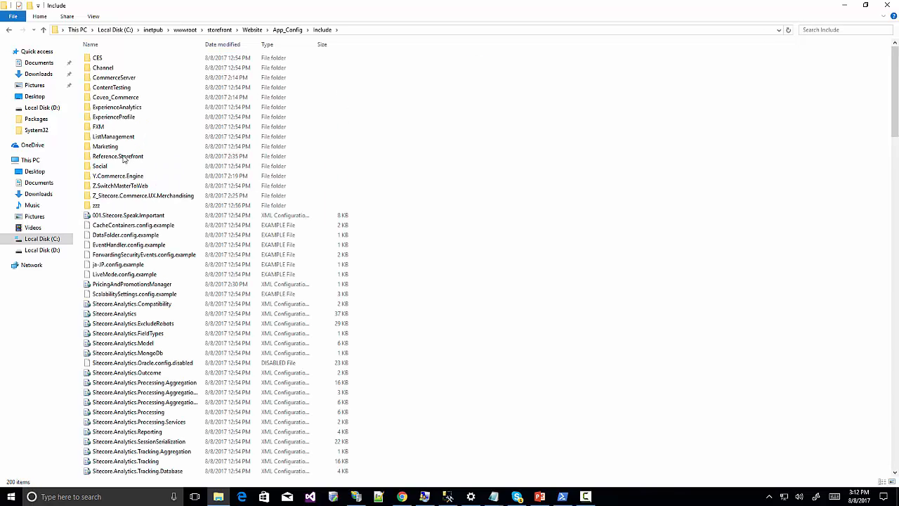
{"action": "left_click", "coordinate": [130, 69]}
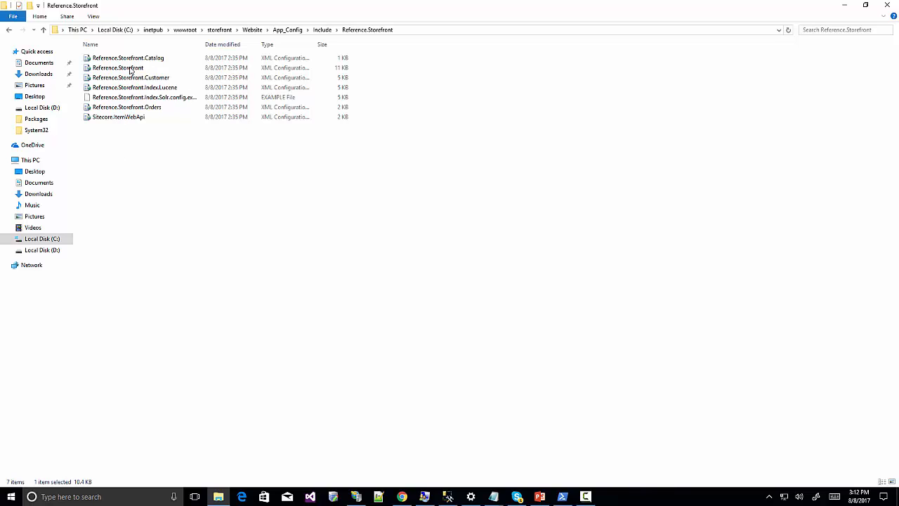
{"action": "right_click", "coordinate": [130, 70]}
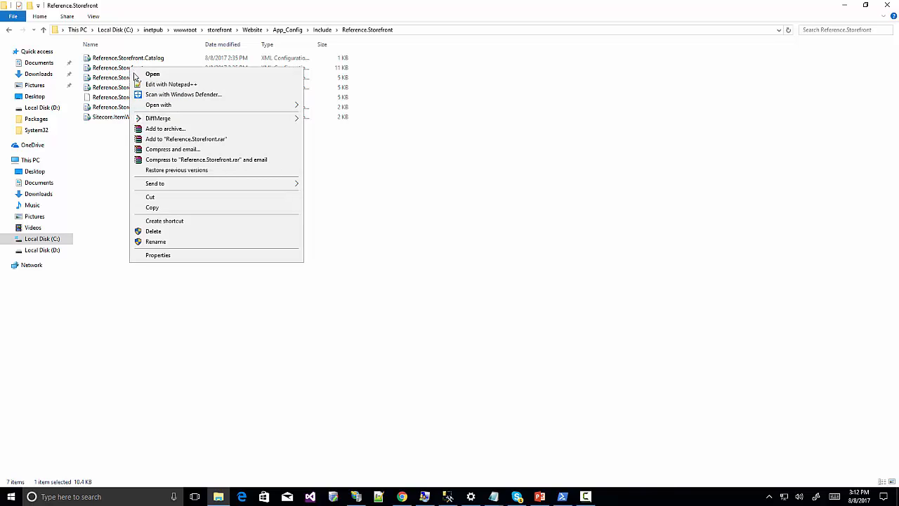
{"action": "left_click", "coordinate": [175, 83]}
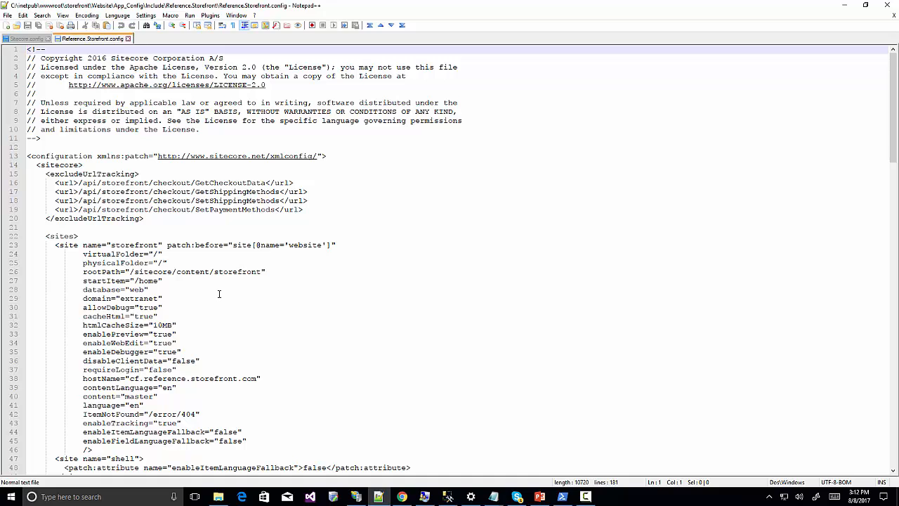
Replace the storefront site's hostName value with shop.storefront.local.
{"action": "scroll", "coordinate": [219, 294], "scroll_direction": "down", "scroll_amount": 2}
{"action": "left_click", "coordinate": [129, 325]}
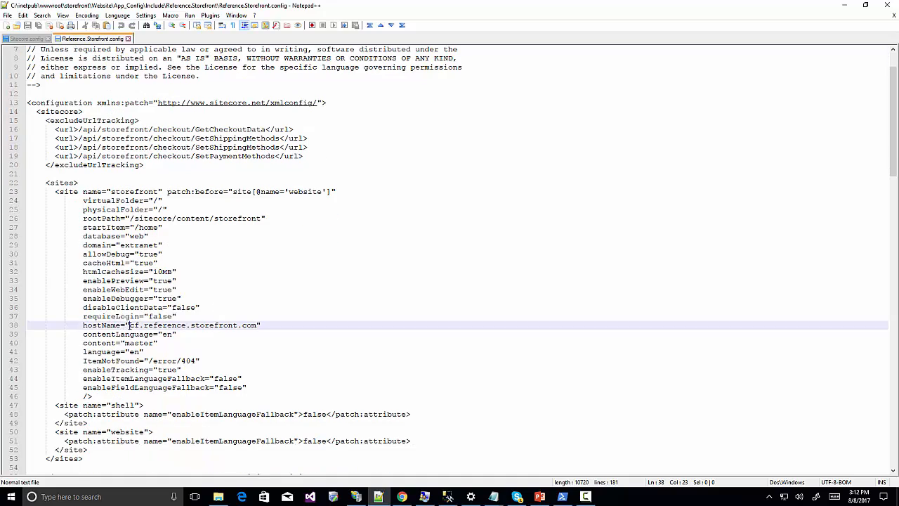
{"action": "key", "text": "shift+Right"}
{"action": "key", "text": "shift+Right"}
{"action": "key", "text": "shift+Right"}
{"action": "key", "text": "shift+Right"}
{"action": "key", "text": "shift+Right"}
{"action": "key", "text": "shift+Right"}
{"action": "key", "text": "shift+Right"}
{"action": "key", "text": "shift+Right"}
{"action": "key", "text": "shift+Right"}
{"action": "key", "text": "shift+Right"}
{"action": "key", "text": "shift+Right"}
{"action": "key", "text": "shift+Right"}
{"action": "key", "text": "shift+Right"}
{"action": "key", "text": "shift+Right"}
{"action": "key", "text": "shift+Right"}
{"action": "key", "text": "shift+Right"}
{"action": "key", "text": "shift+Right"}
{"action": "key", "text": "shift+Right"}
{"action": "key", "text": "shift+Right"}
{"action": "key", "text": "shift+Right"}
{"action": "key", "text": "shift+Left"}
{"action": "key", "text": "shift+Left"}
{"action": "key", "text": "shift+Left"}
{"action": "key", "text": "shift+Left"}
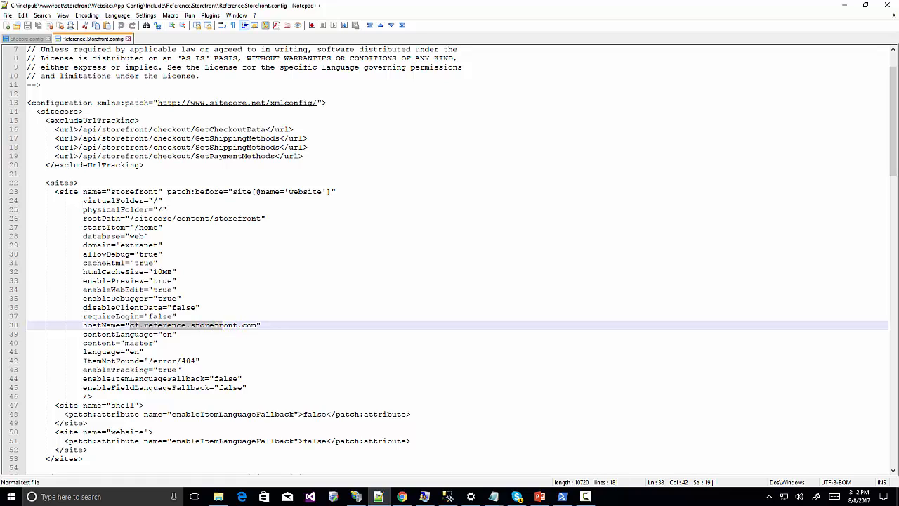
{"action": "key", "text": "shift+Right"}
{"action": "key", "text": "shift+Right"}
{"action": "key", "text": "shift+Right"}
{"action": "key", "text": "shift+Right"}
{"action": "key", "text": "shift+Right"}
{"action": "key", "text": "shift+Right"}
{"action": "key", "text": "shift+Right"}
{"action": "key", "text": "shift+Right"}
{"action": "key", "text": "shift+Right"}
{"action": "key", "text": "shift+Left"}
{"action": "type", "text": "shop."}
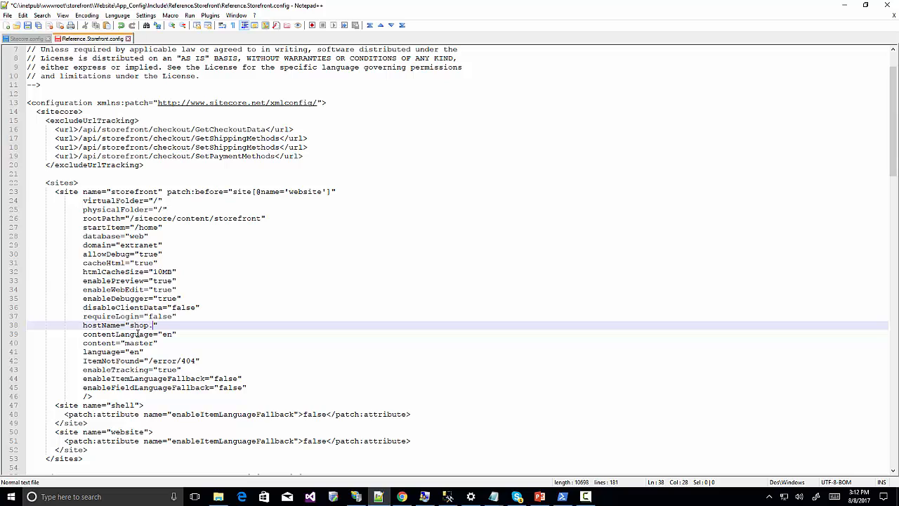
{"action": "type", "text": "storef"}
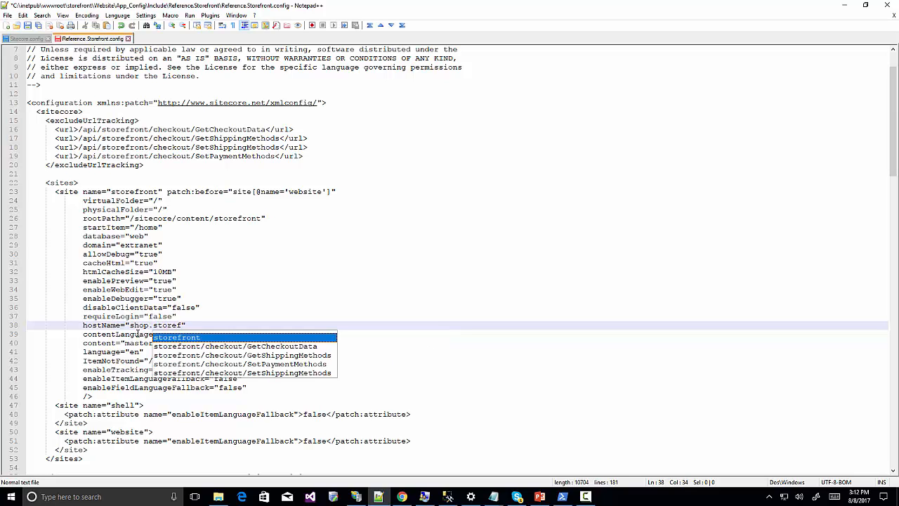
{"action": "key", "text": "Return"}
{"action": "type", "text": "/"}
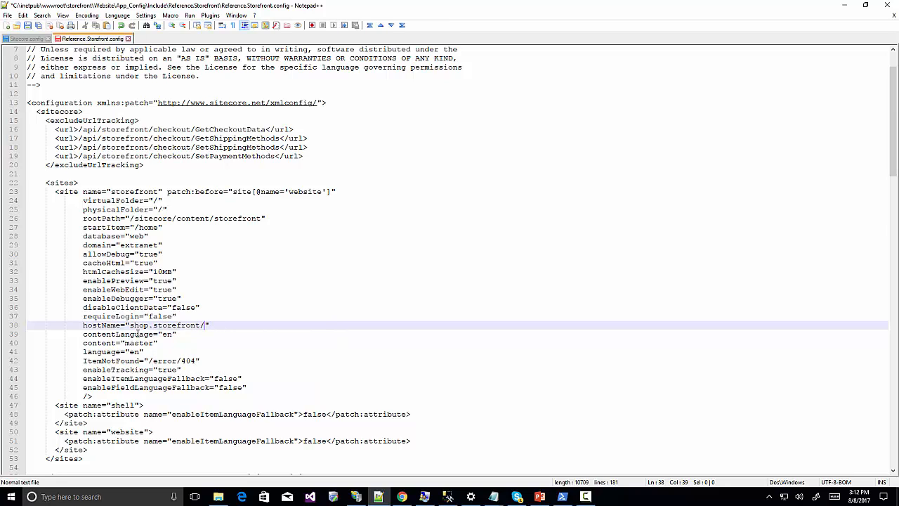
{"action": "key", "text": "BackSpace"}
{"action": "type", "text": ".loc"}
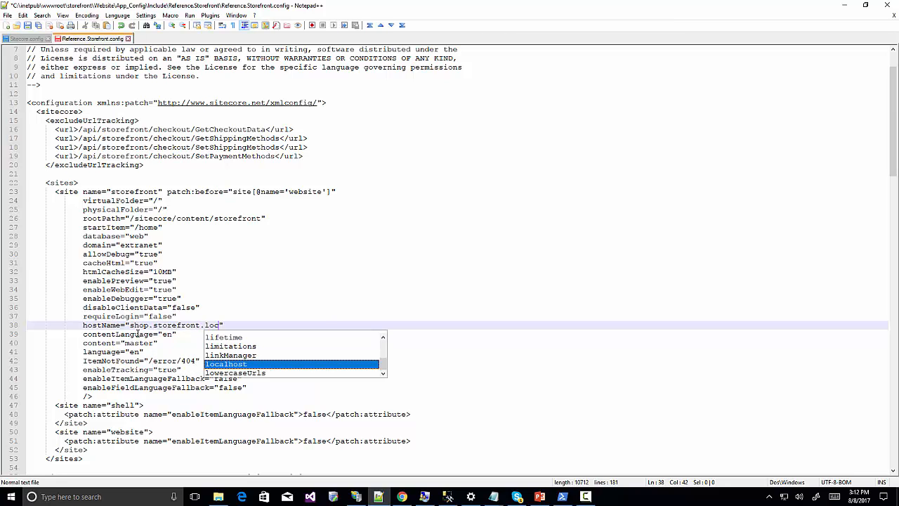
{"action": "type", "text": "al"}
Save the config after relaunching Notepad++ as Administrator, then close it.
{"action": "left_click", "coordinate": [27, 25]}
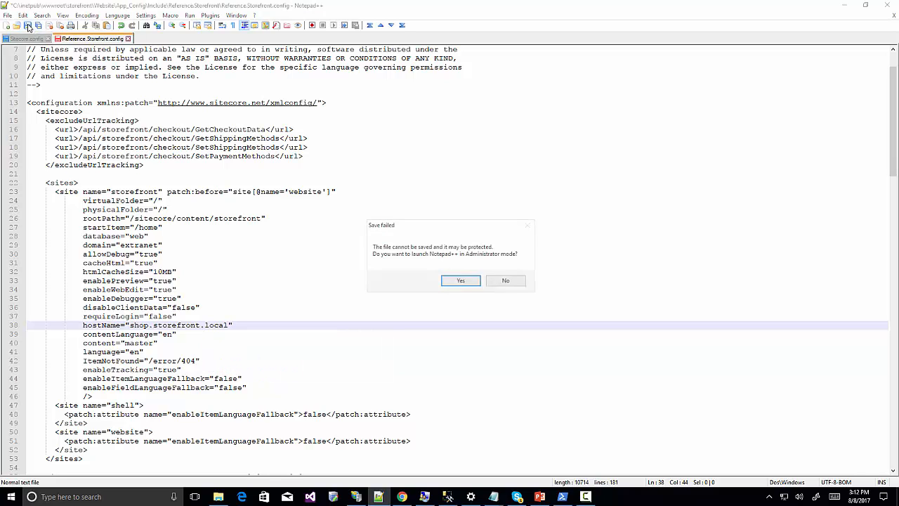
{"action": "left_click", "coordinate": [461, 281]}
{"action": "left_click", "coordinate": [409, 305]}
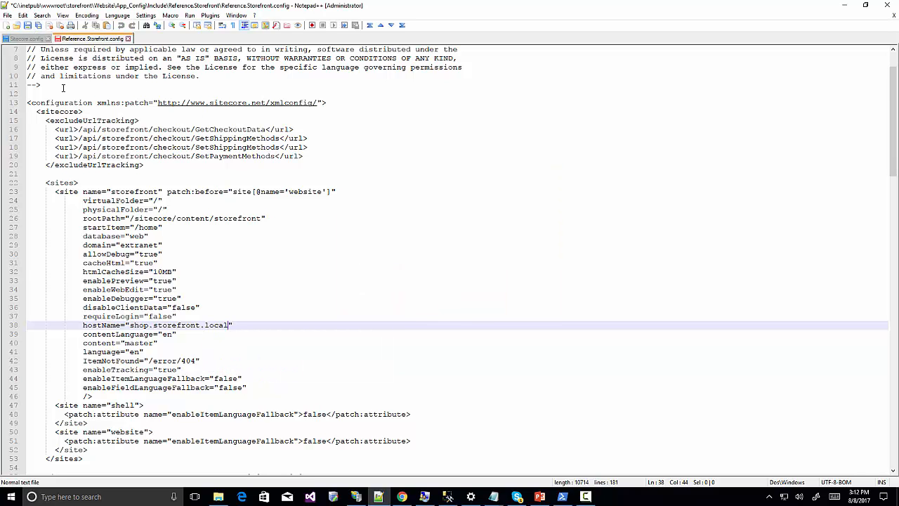
{"action": "left_click", "coordinate": [28, 25]}
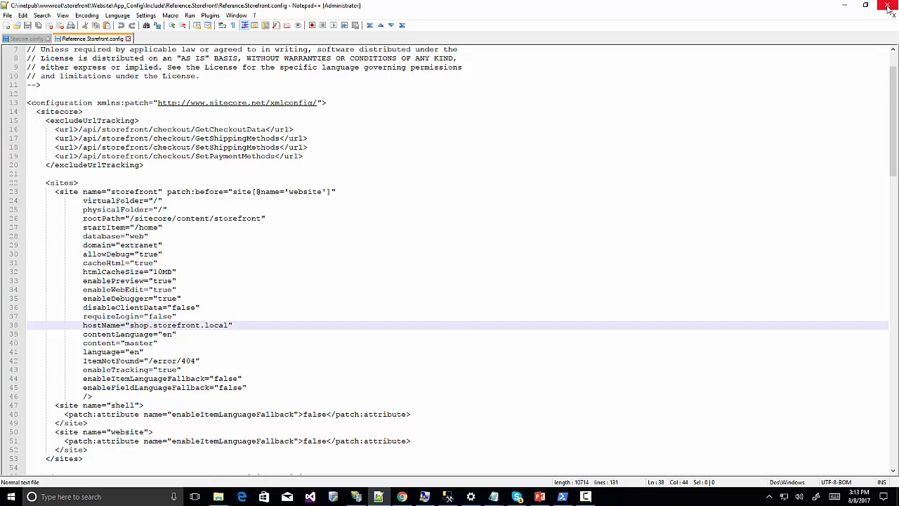
{"action": "left_click", "coordinate": [888, 7]}
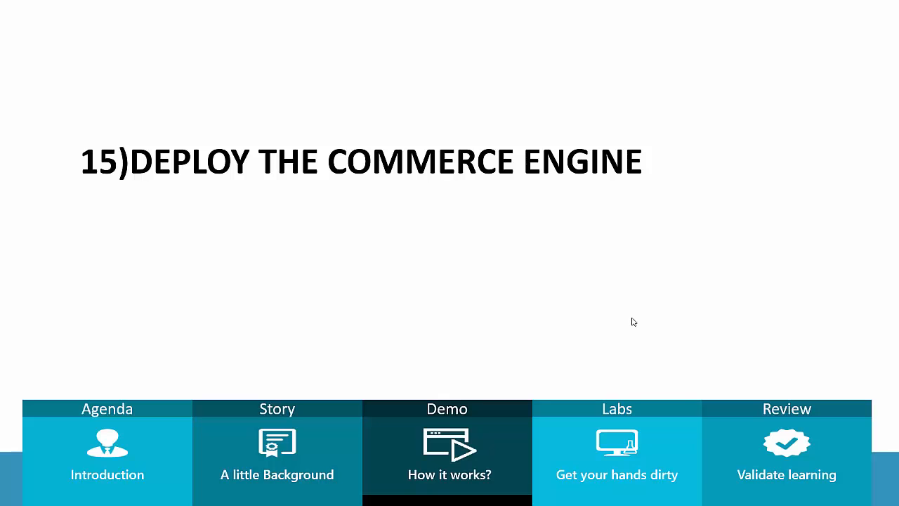
Leave the '15) Deploy the Commerce Engine' slide show and show the Sitecore.Commerce.SDK.1.2.159 folder.
{"action": "key", "text": "Escape"}
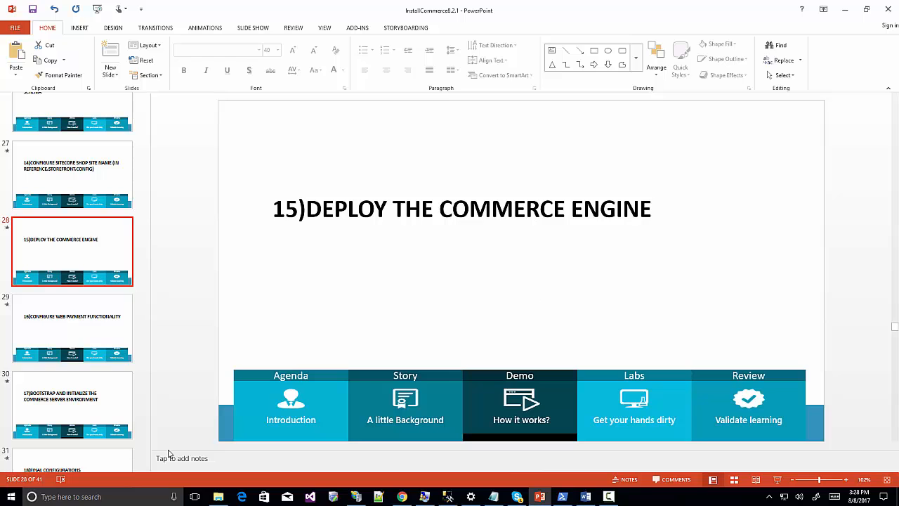
{"action": "left_click", "coordinate": [219, 496]}
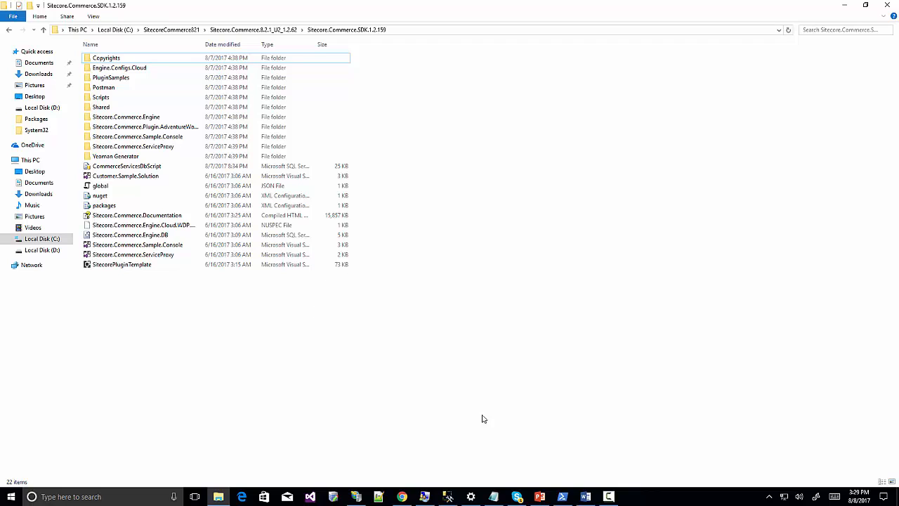
Start an administrator Command Prompt.
{"action": "left_click", "coordinate": [111, 497]}
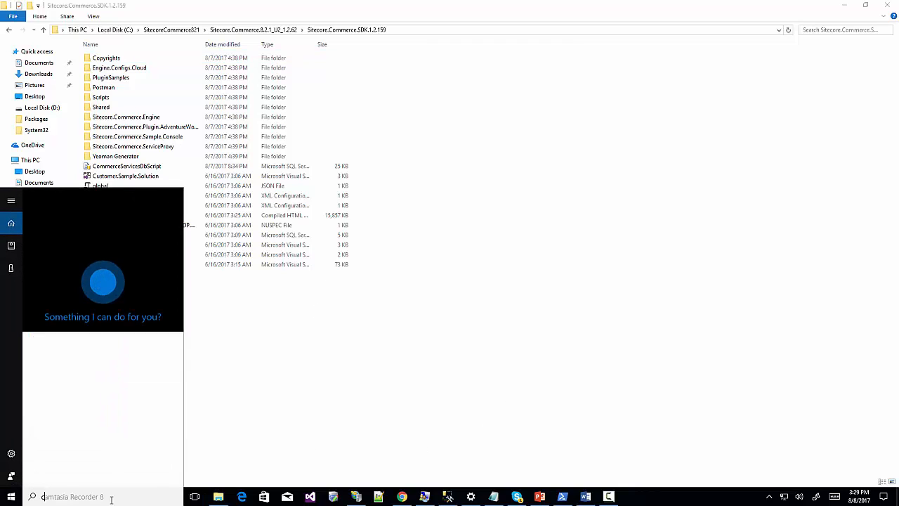
{"action": "type", "text": "cmd"}
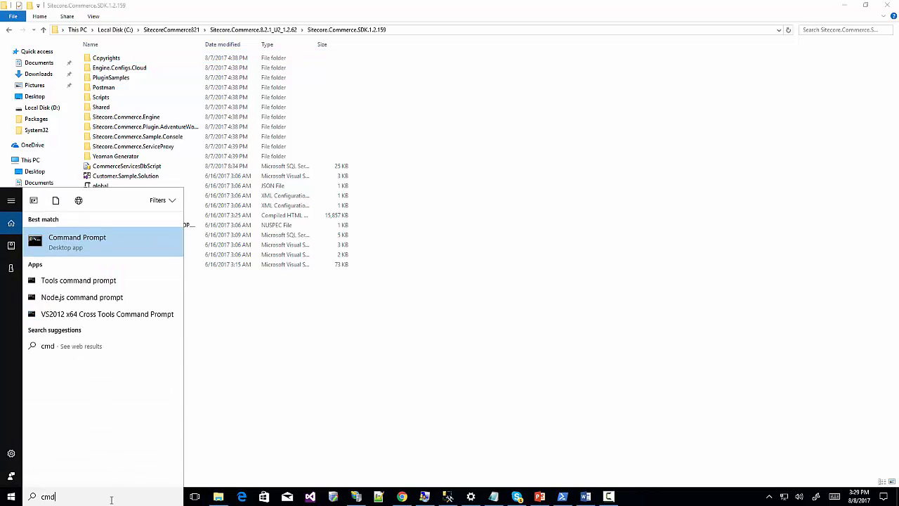
{"action": "right_click", "coordinate": [82, 238]}
{"action": "left_click", "coordinate": [95, 248]}
{"action": "left_click", "coordinate": [405, 311]}
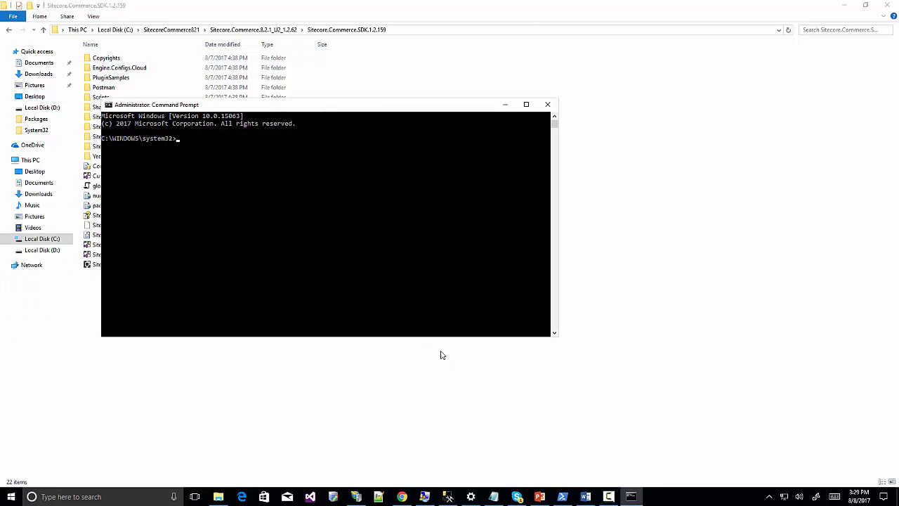
Change the console into the Sitecore.Commerce.SDK folder with the cd command from the notes.
{"action": "left_click", "coordinate": [494, 497]}
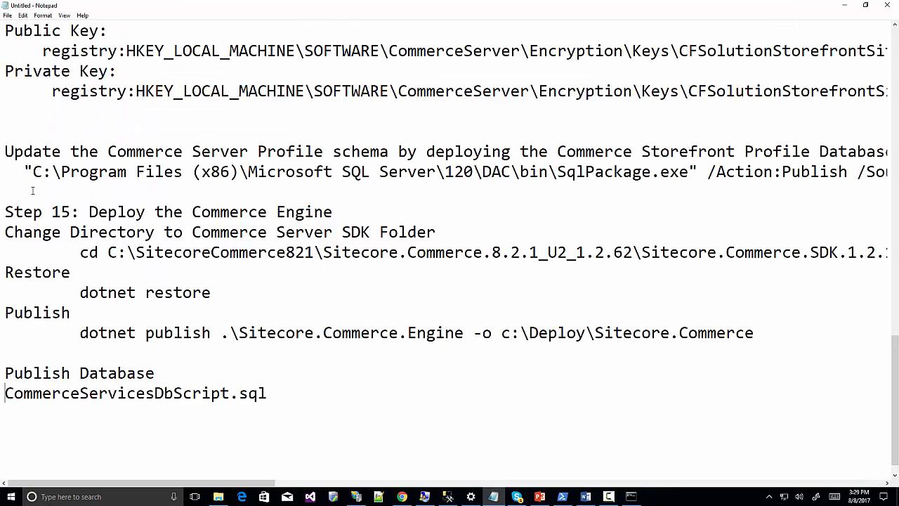
{"action": "left_click_drag", "start_coordinate": [69, 250], "coordinate": [897, 254]}
{"action": "key", "text": "ctrl+c"}
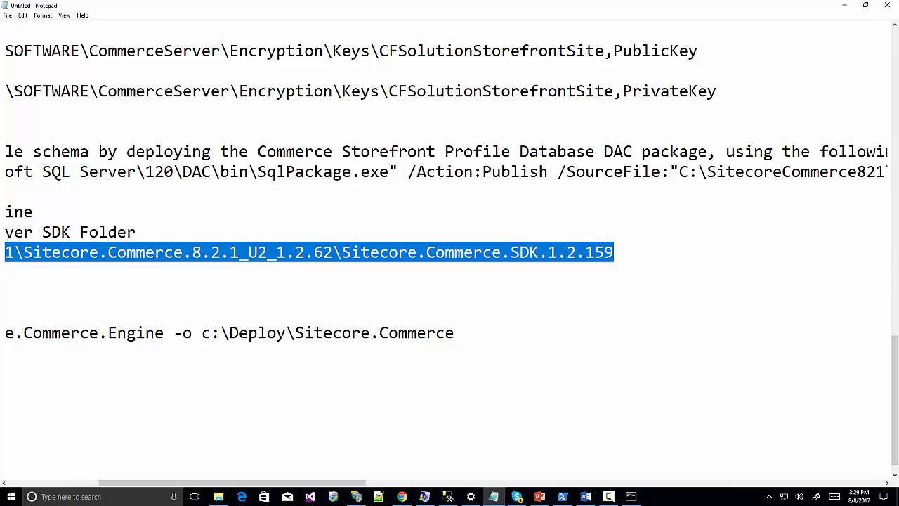
{"action": "left_click", "coordinate": [635, 498]}
{"action": "right_click", "coordinate": [220, 195]}
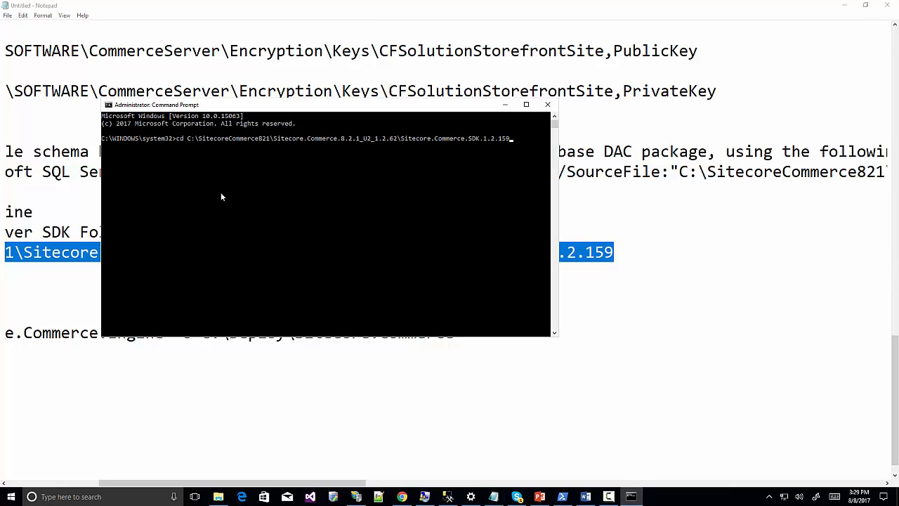
{"action": "key", "text": "Return"}
Run dotnet restore in the SDK folder.
{"action": "left_click", "coordinate": [609, 349]}
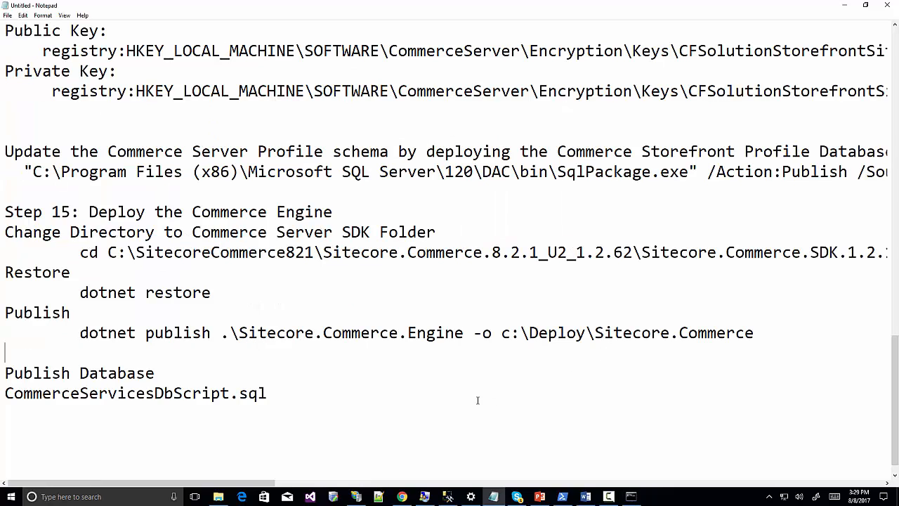
{"action": "left_click_drag", "start_coordinate": [80, 292], "coordinate": [224, 289]}
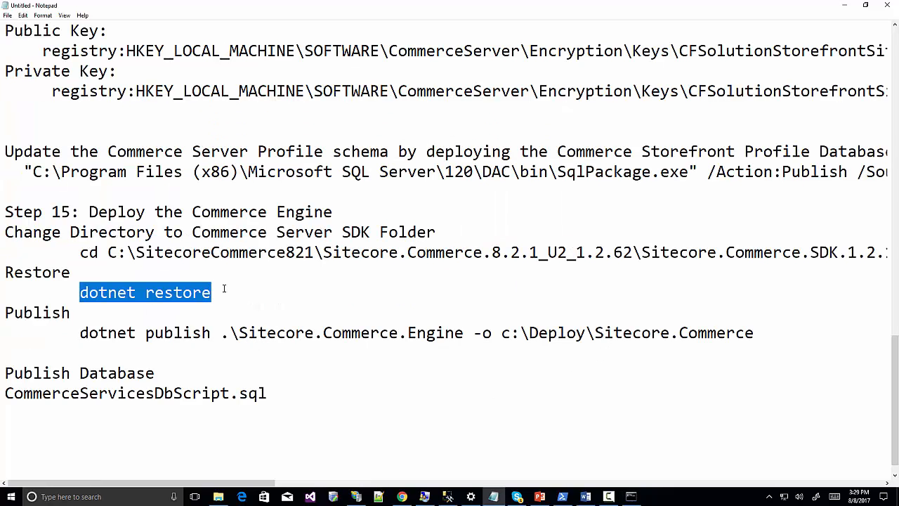
{"action": "left_click", "coordinate": [630, 495]}
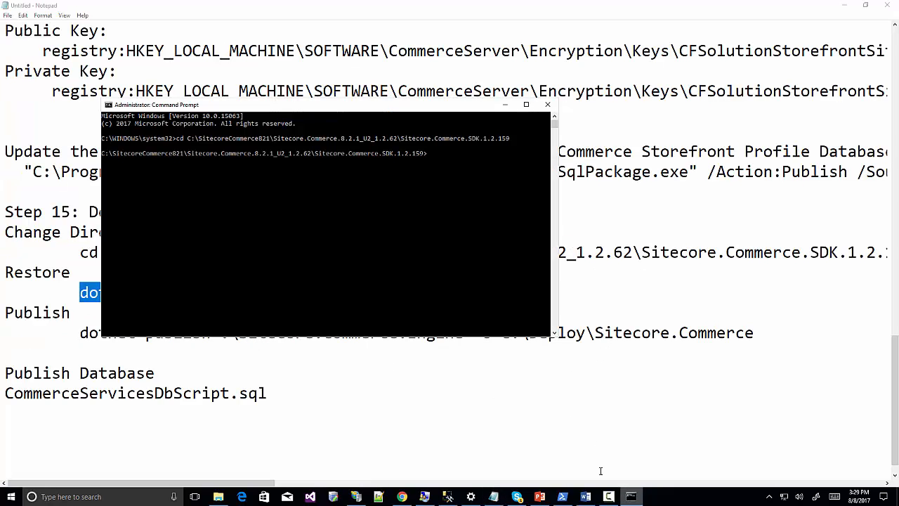
{"action": "right_click", "coordinate": [253, 211]}
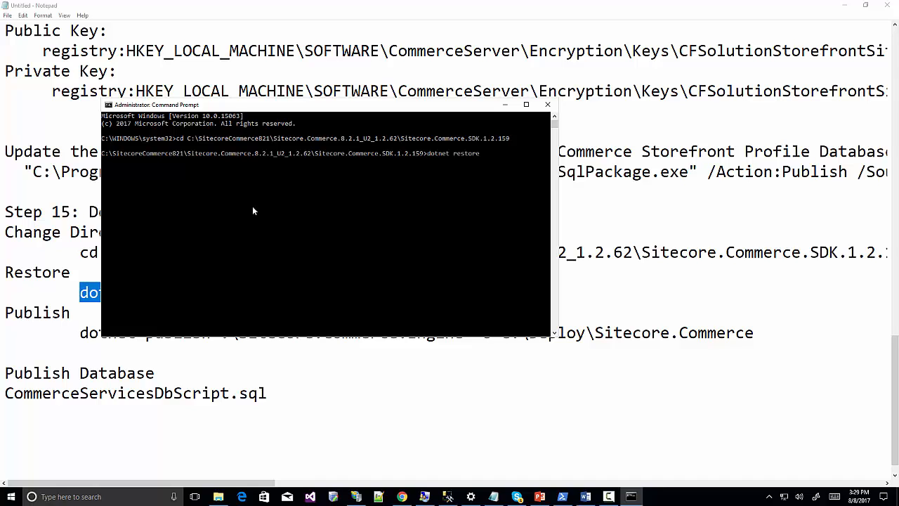
{"action": "key", "text": "Return"}
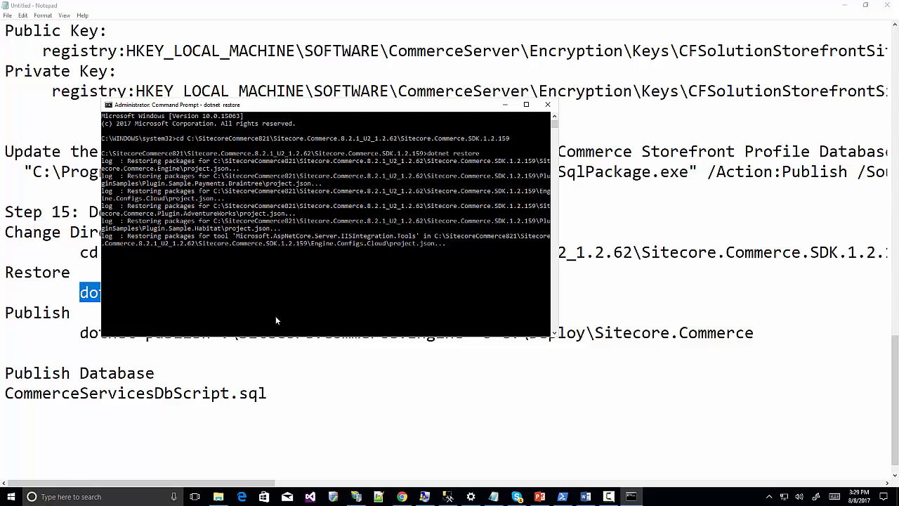
Publish Sitecore.Commerce.Engine to c:\Deploy\Sitecore.Commerce with the dotnet publish command.
{"action": "left_click", "coordinate": [79, 332]}
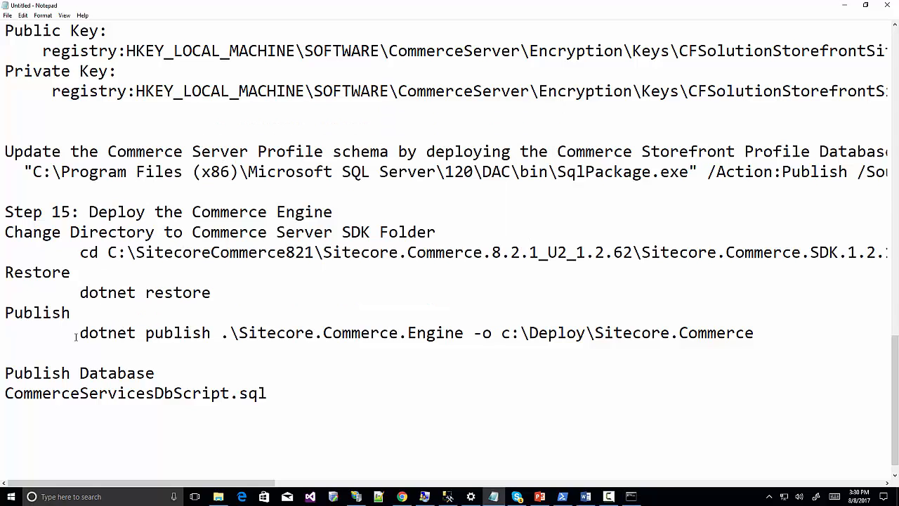
{"action": "left_click_drag", "start_coordinate": [79, 332], "coordinate": [753, 337]}
{"action": "key", "text": "ctrl+c"}
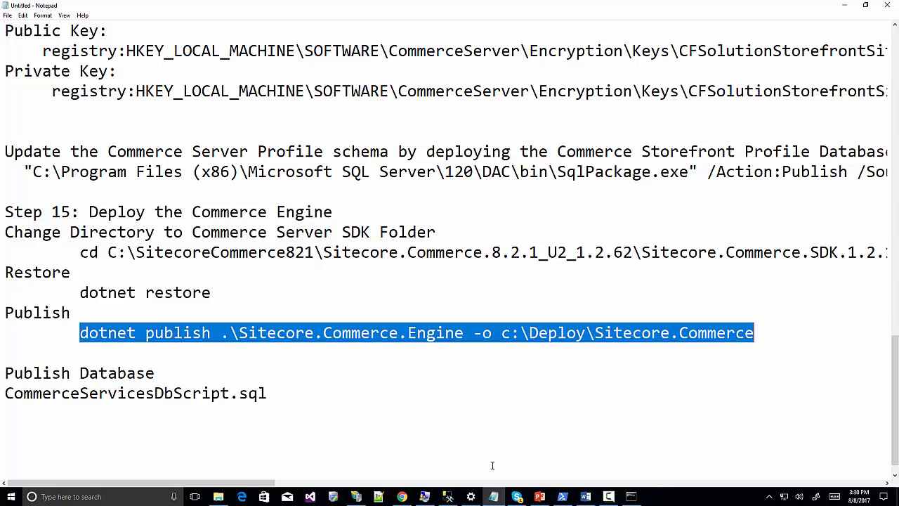
{"action": "left_click", "coordinate": [631, 496]}
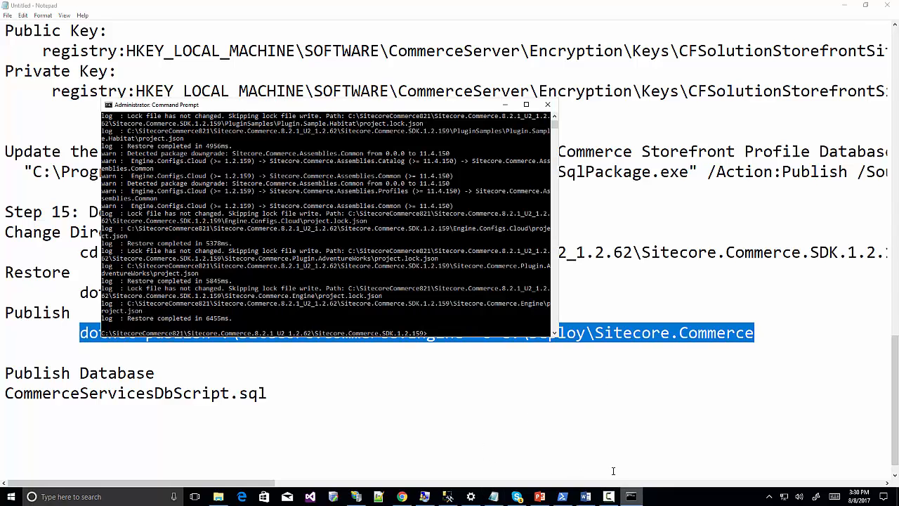
{"action": "right_click", "coordinate": [438, 335]}
{"action": "key", "text": "Return"}
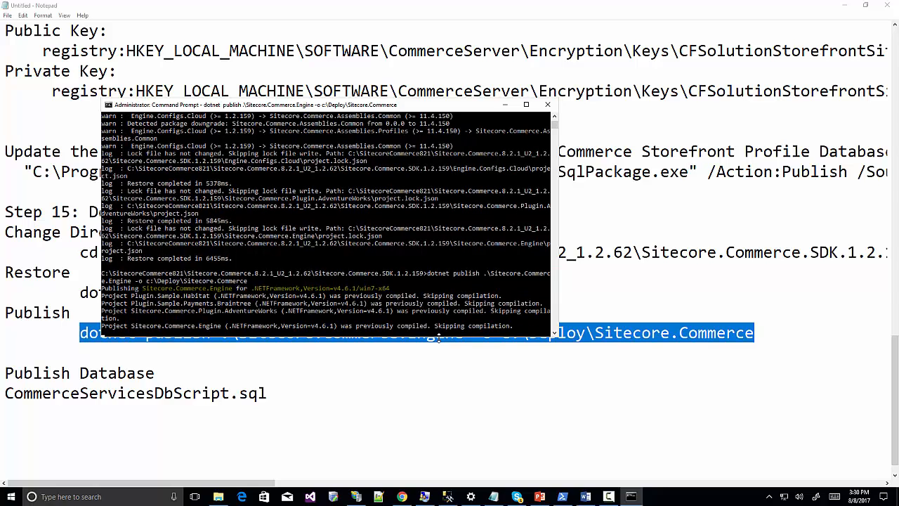
{"action": "left_click", "coordinate": [218, 497]}
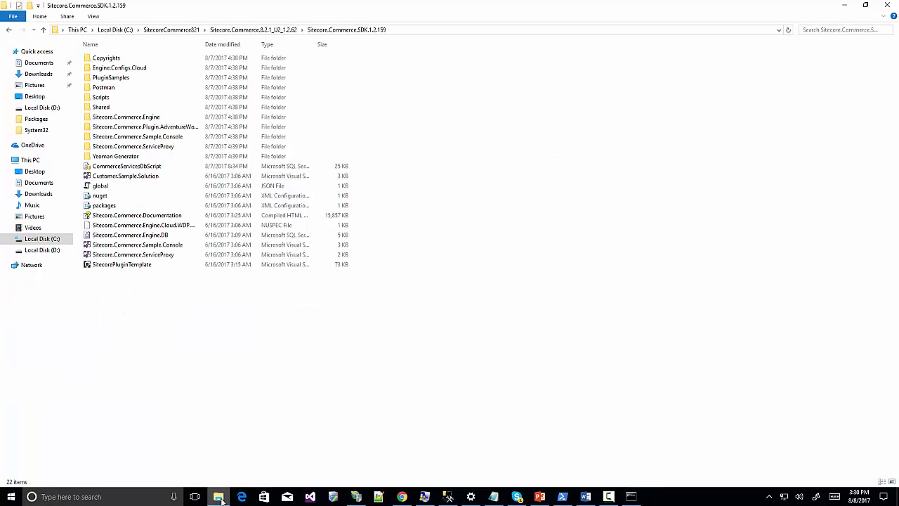
Open C:\Deploy\Sitecore.Commerce and confirm the publish output completed.
{"action": "left_click", "coordinate": [115, 29]}
{"action": "double_click", "coordinate": [109, 79]}
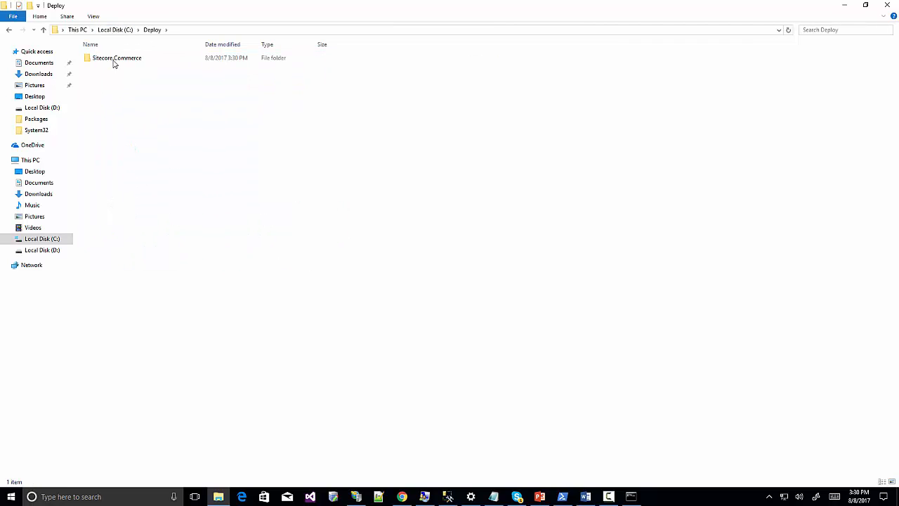
{"action": "double_click", "coordinate": [113, 60]}
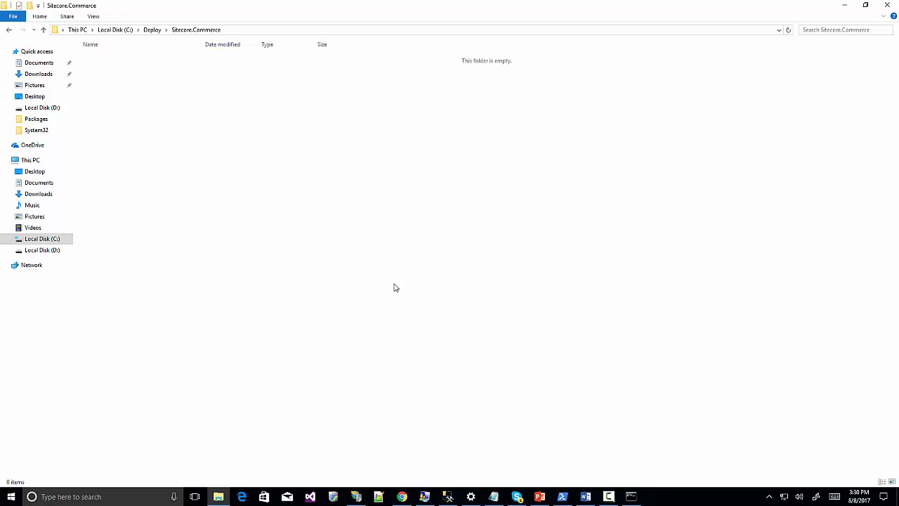
{"action": "key", "text": "alt+Tab"}
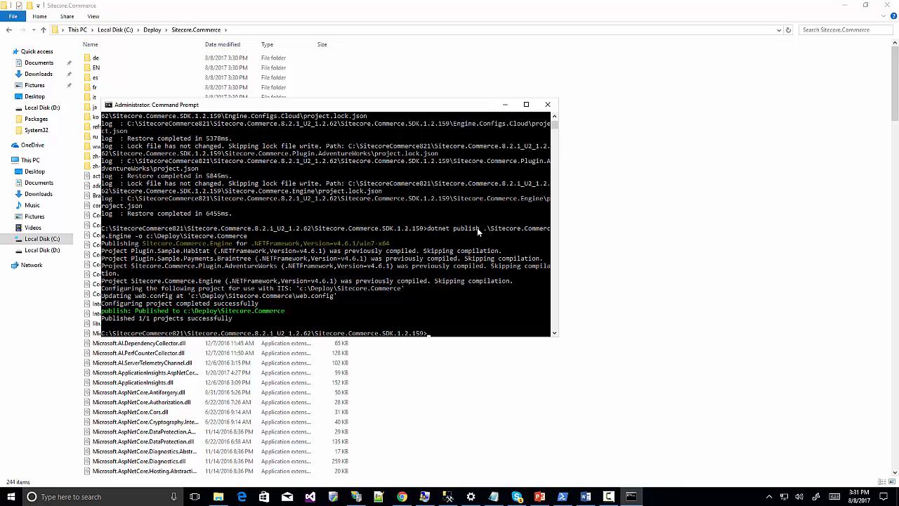
Go to SitecoreCommerce821\...\Sitecore.Commerce.SDK.1.2.159 and bring up CommerceServicesDbScript's options.
{"action": "left_click", "coordinate": [42, 239]}
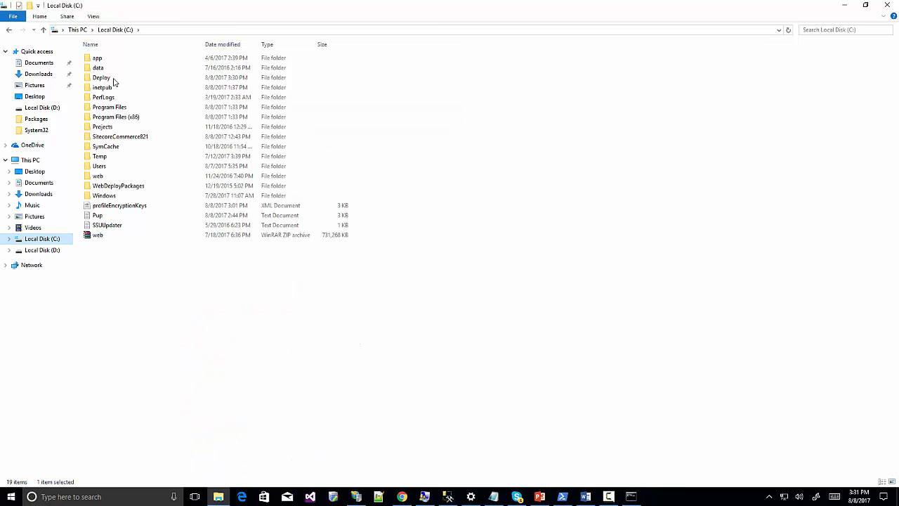
{"action": "double_click", "coordinate": [127, 138]}
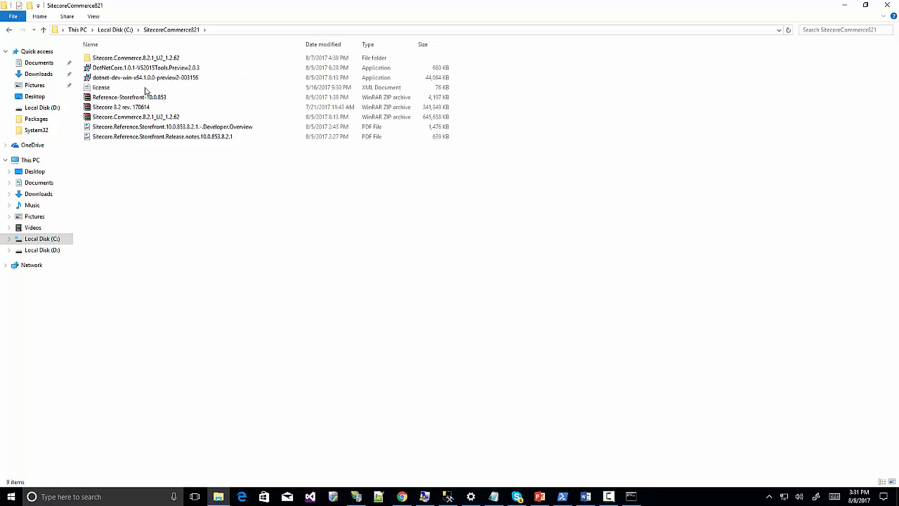
{"action": "double_click", "coordinate": [141, 59]}
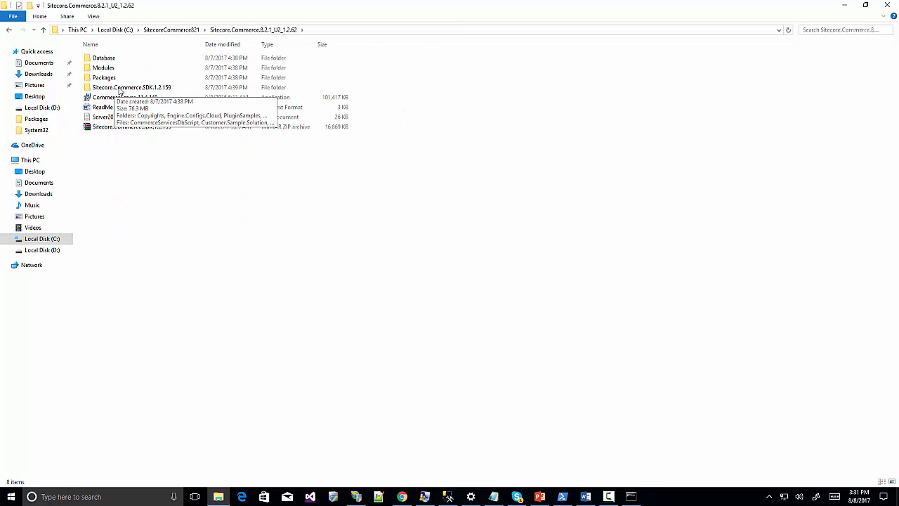
{"action": "double_click", "coordinate": [118, 87]}
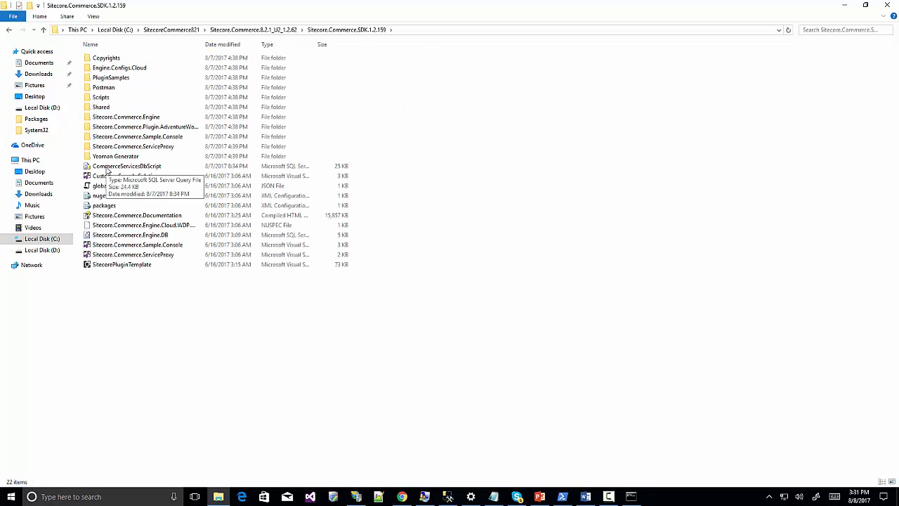
{"action": "right_click", "coordinate": [124, 168]}
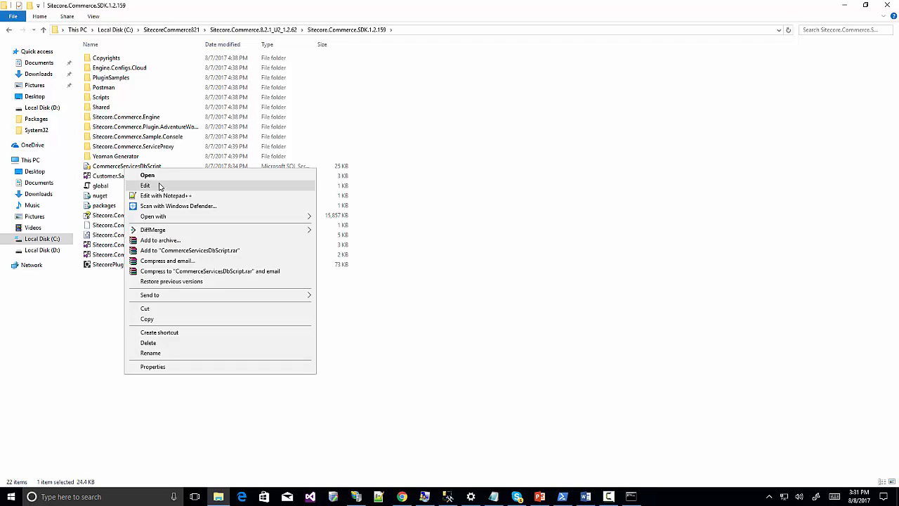
Open CommerceServicesDbScript in SSMS and connect to server '.' with SQL authentication.
{"action": "left_click", "coordinate": [149, 176]}
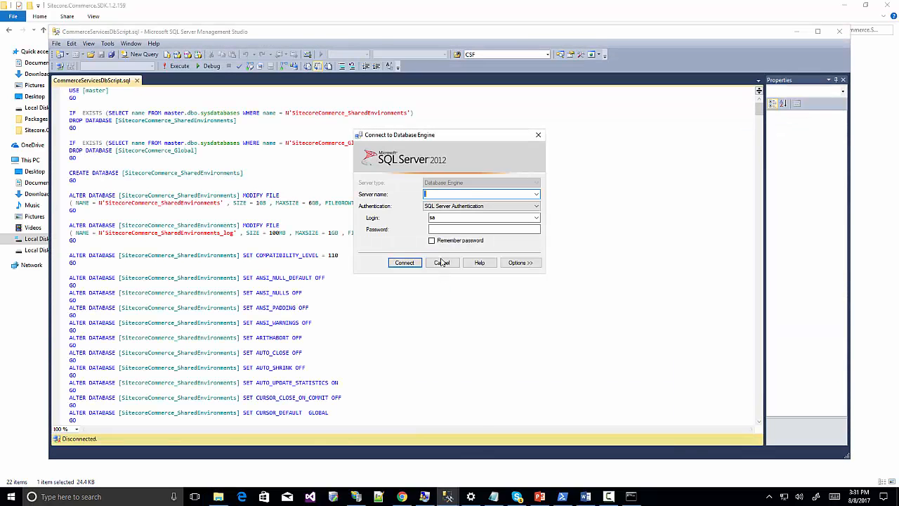
{"action": "left_click", "coordinate": [439, 229]}
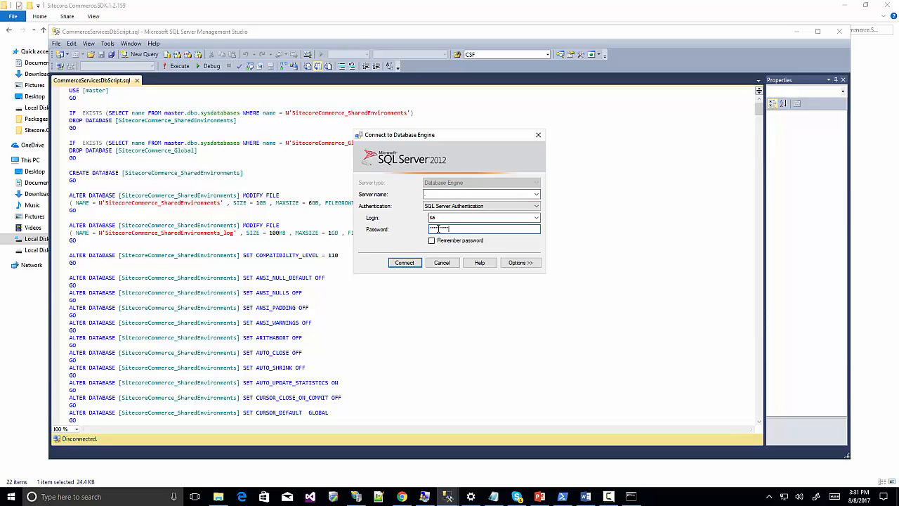
{"action": "left_click", "coordinate": [405, 262]}
{"action": "type", "text": "."}
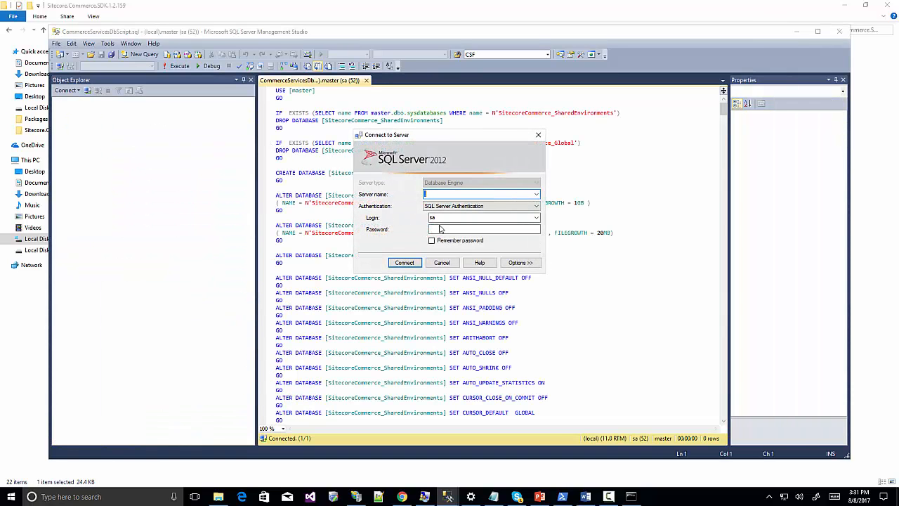
{"action": "left_click", "coordinate": [441, 229]}
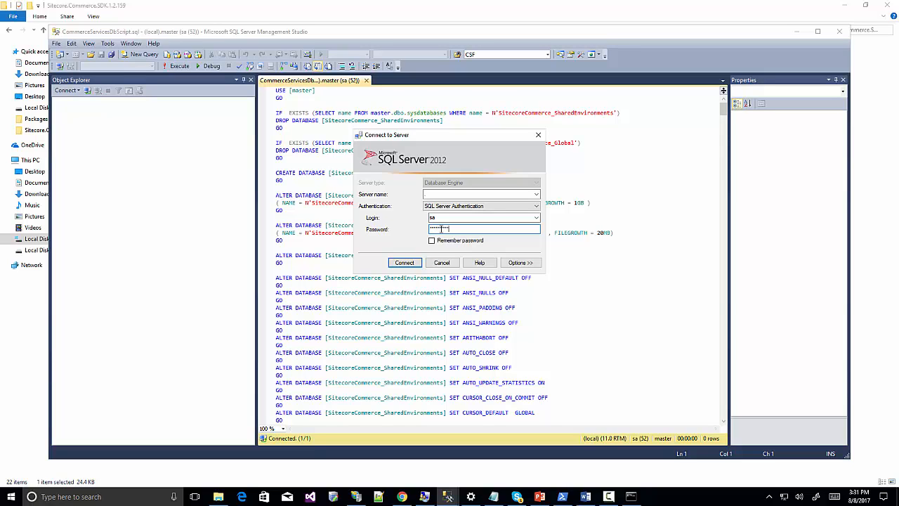
{"action": "key", "text": "Return"}
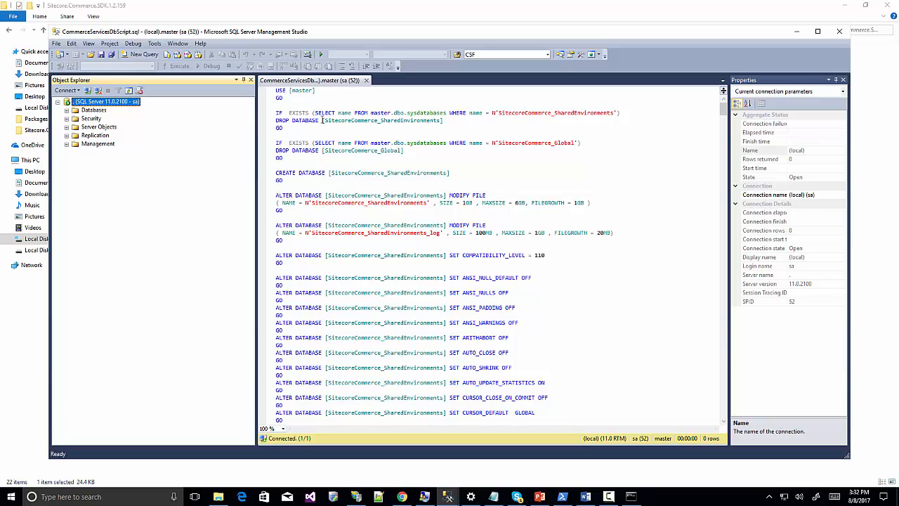
{"action": "left_click", "coordinate": [320, 112]}
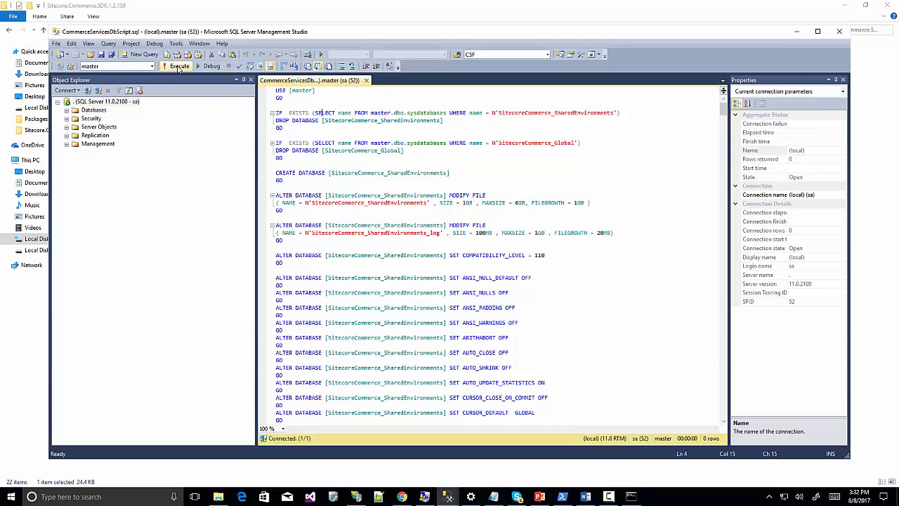
Execute the script and confirm SitecoreCommerce_Global and SitecoreCommerce_SharedEnvironments appear under Databases.
{"action": "left_click", "coordinate": [180, 66]}
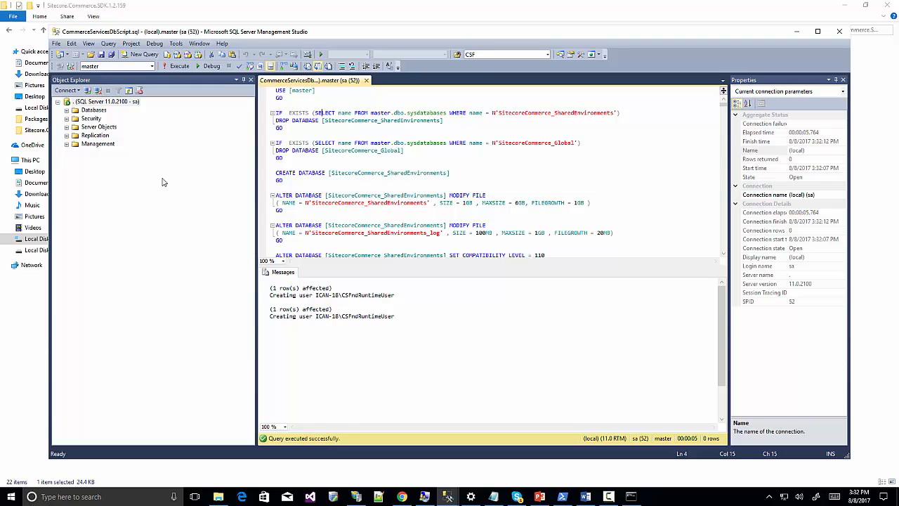
{"action": "left_click", "coordinate": [66, 110]}
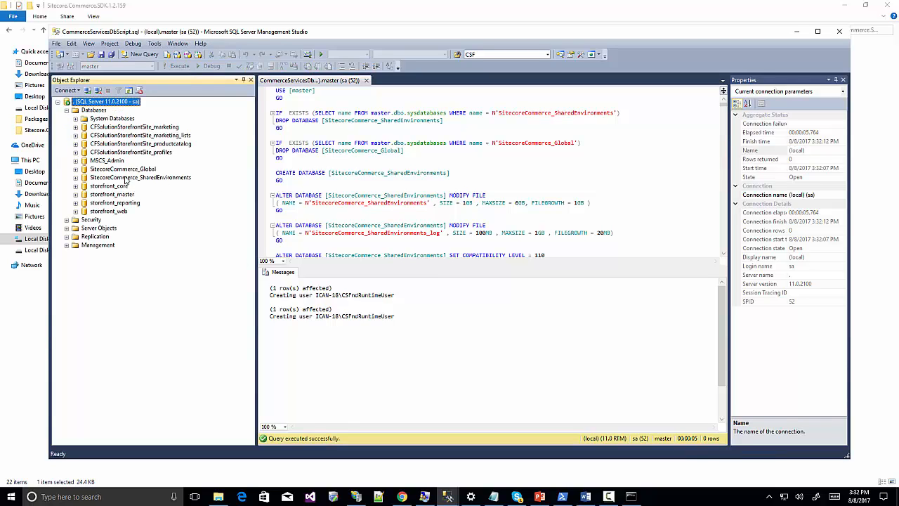
{"action": "left_click", "coordinate": [123, 170]}
{"action": "left_click", "coordinate": [132, 178]}
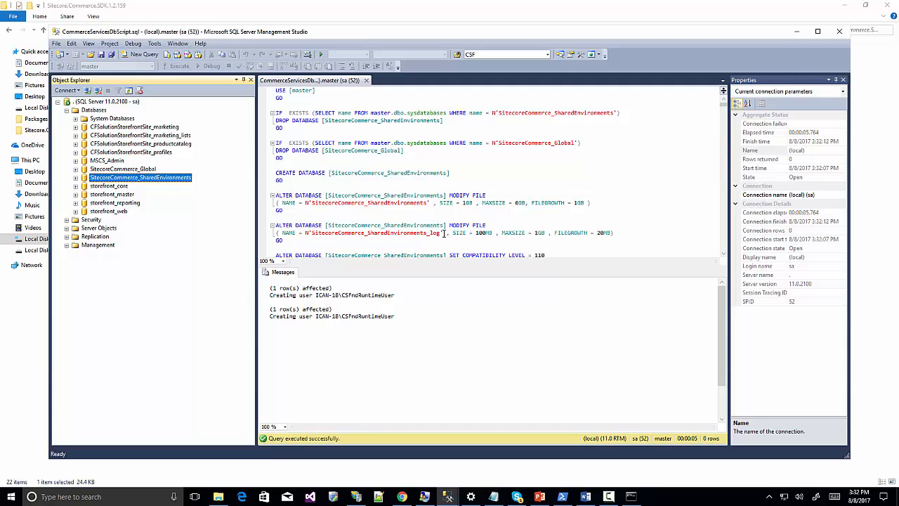
{"action": "key", "text": "alt+Tab"}
{"action": "left_click", "coordinate": [156, 30]}
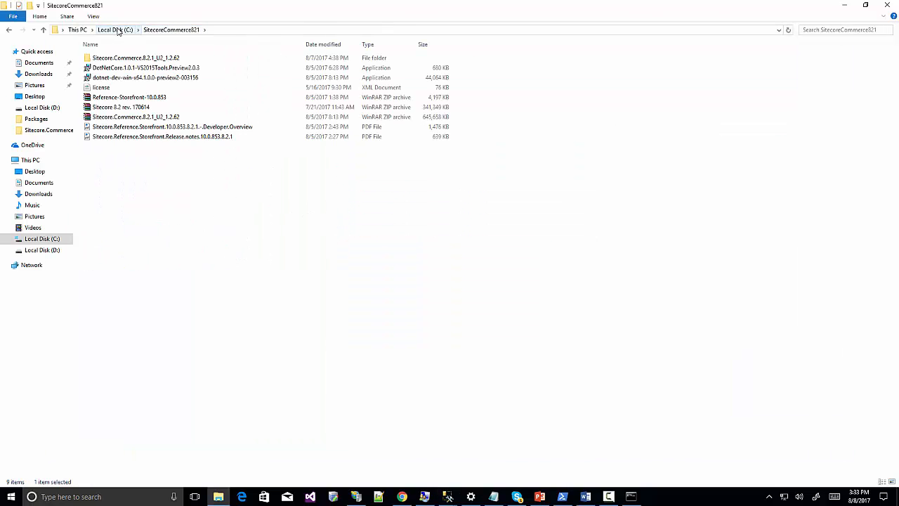
Add a folder named CommerceAuthoring under C:\inetpub, alongside CSServices and wwwroot.
{"action": "left_click", "coordinate": [116, 30]}
{"action": "double_click", "coordinate": [106, 88]}
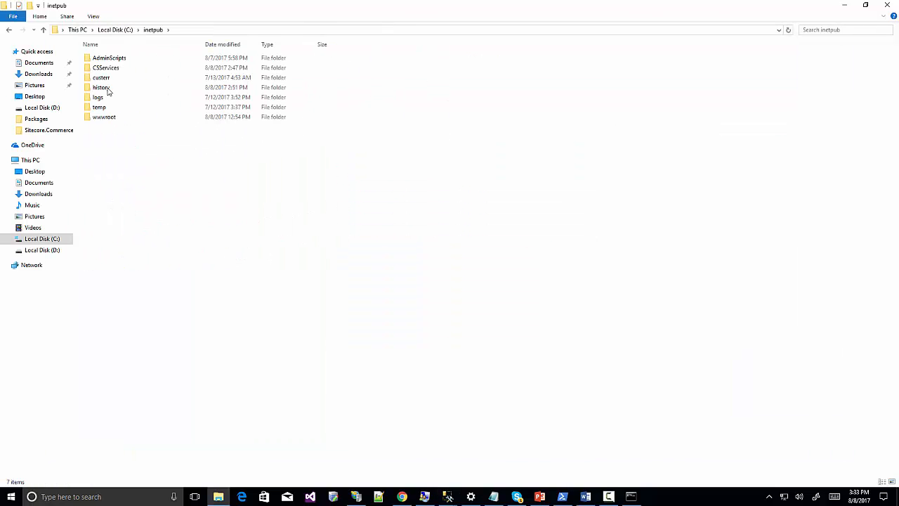
{"action": "double_click", "coordinate": [105, 117]}
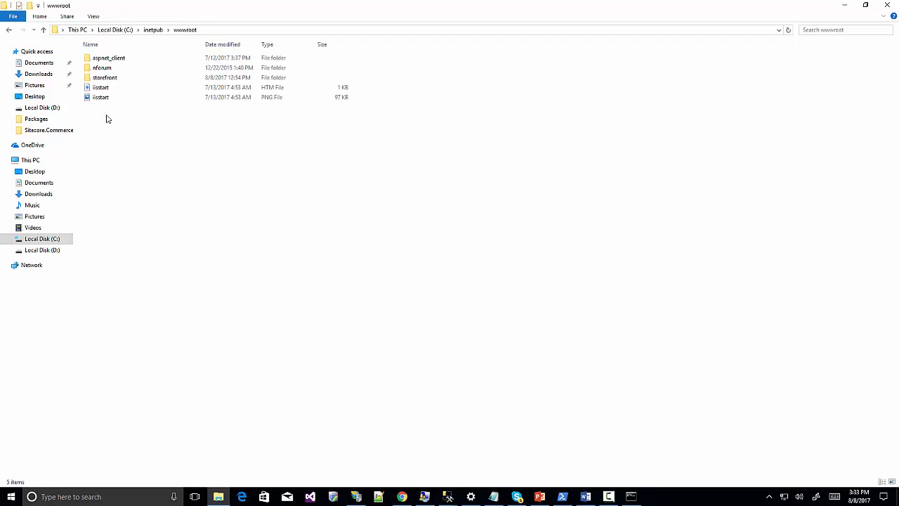
{"action": "left_click", "coordinate": [153, 30]}
{"action": "right_click", "coordinate": [183, 201]}
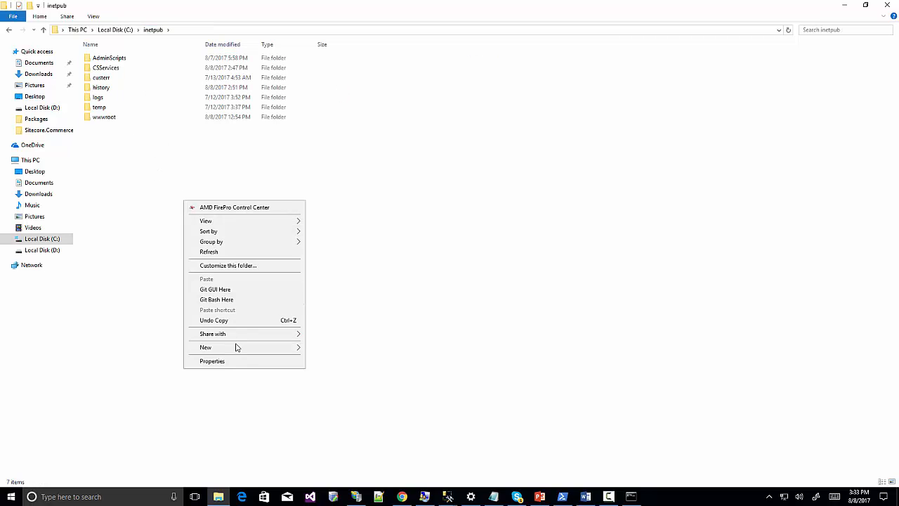
{"action": "mouse_move", "coordinate": [261, 351]}
{"action": "left_click", "coordinate": [325, 349]}
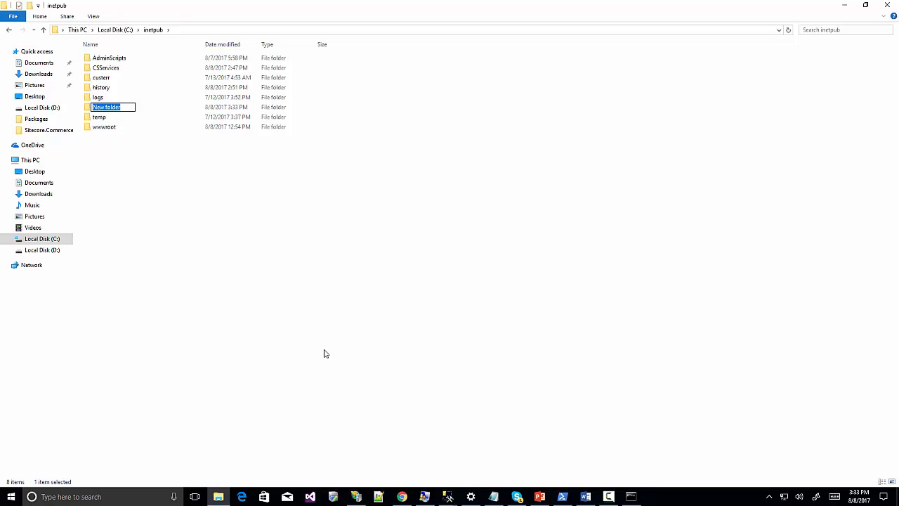
{"action": "type", "text": "CommerceAuthoring"}
{"action": "key", "text": "Return"}
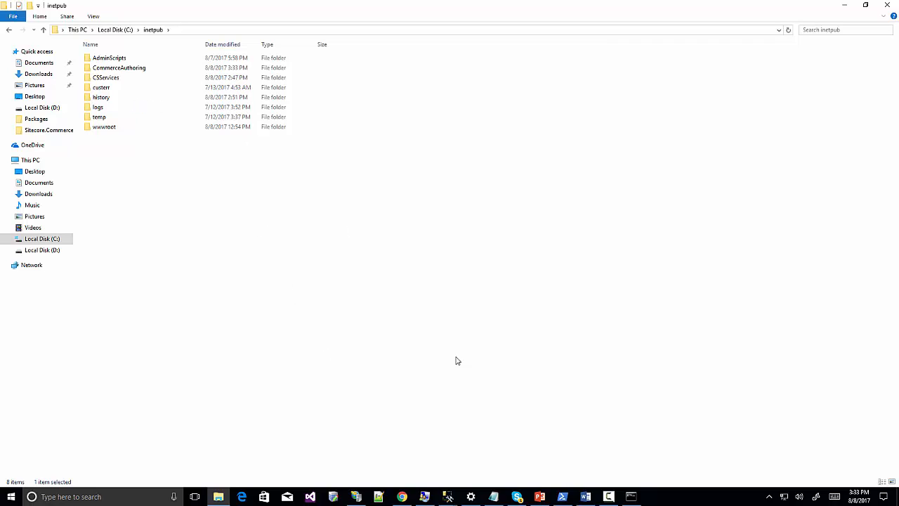
{"action": "left_click", "coordinate": [356, 496]}
Start a new website in IIS named CommerceAuthoring.
{"action": "right_click", "coordinate": [33, 82]}
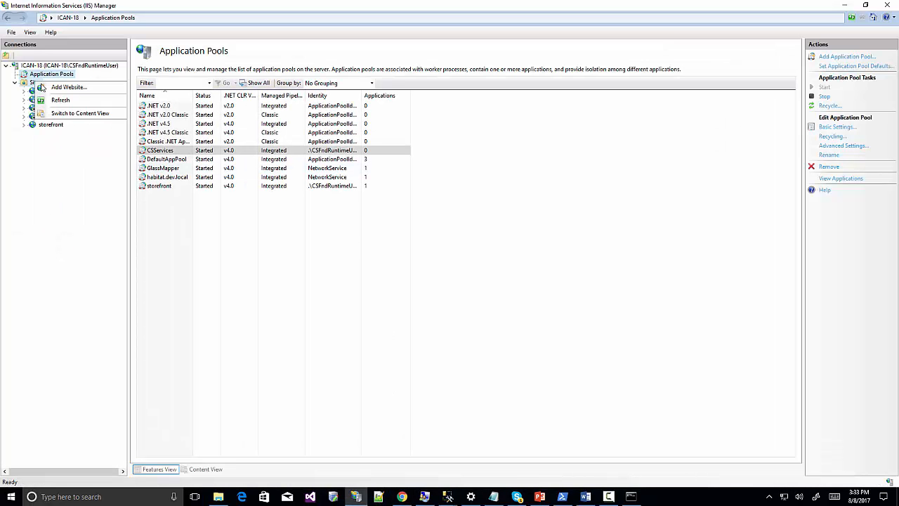
{"action": "left_click", "coordinate": [67, 87]}
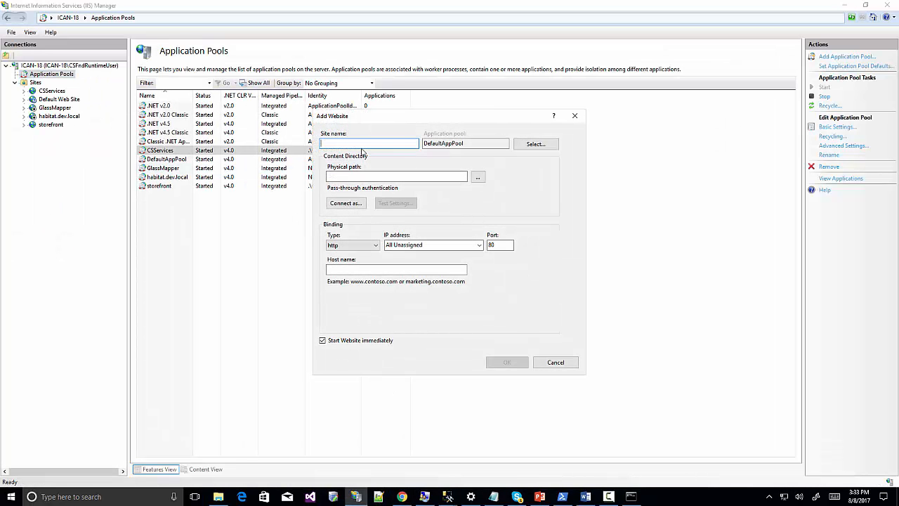
{"action": "type", "text": "Comm"}
{"action": "type", "text": "erceAuh"}
{"action": "type", "text": "hotin"}
{"action": "key", "text": "BackSpace"}
{"action": "key", "text": "BackSpace"}
{"action": "key", "text": "BackSpace"}
{"action": "type", "text": "rin4g"}
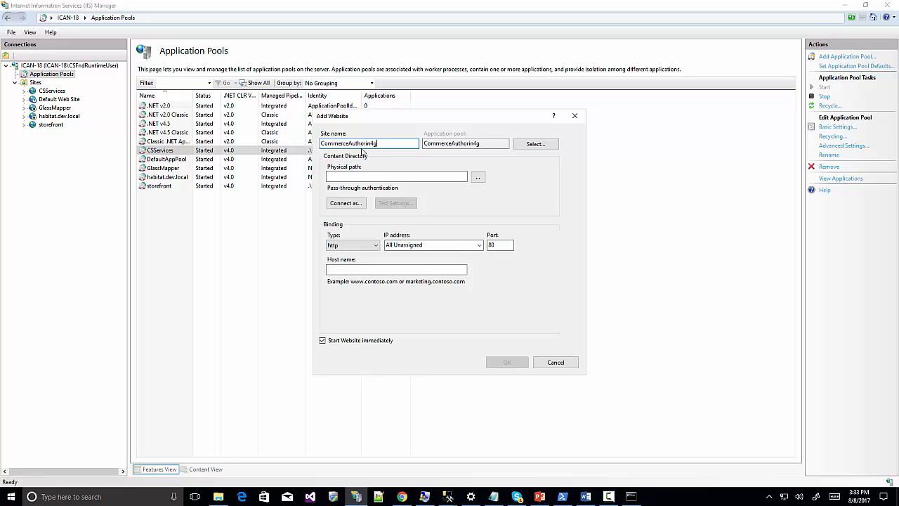
{"action": "key", "text": "BackSpace"}
{"action": "key", "text": "BackSpace"}
{"action": "type", "text": "g"}
Set the site's physical path to C:\inetpub\CommerceAuthoring.
{"action": "left_click", "coordinate": [477, 180]}
{"action": "scroll", "coordinate": [407, 285], "scroll_direction": "down", "scroll_amount": 1}
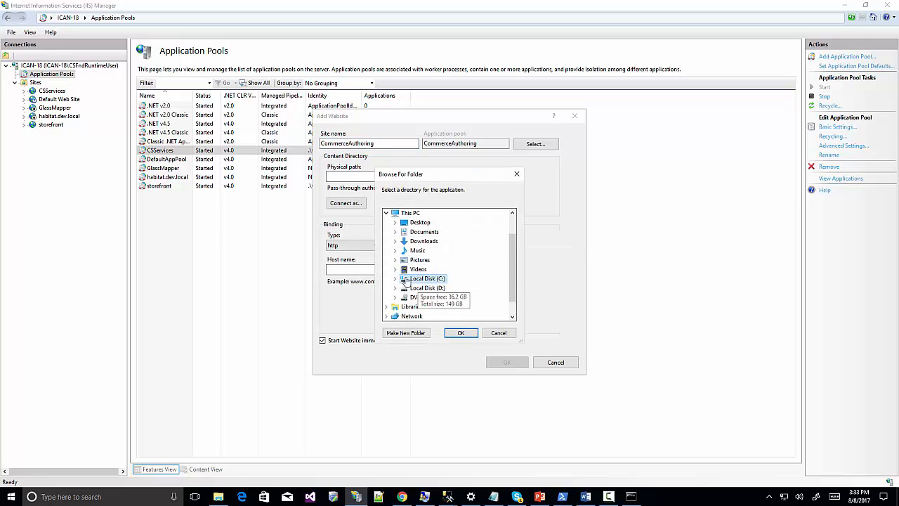
{"action": "left_click", "coordinate": [404, 279]}
{"action": "left_click", "coordinate": [404, 250]}
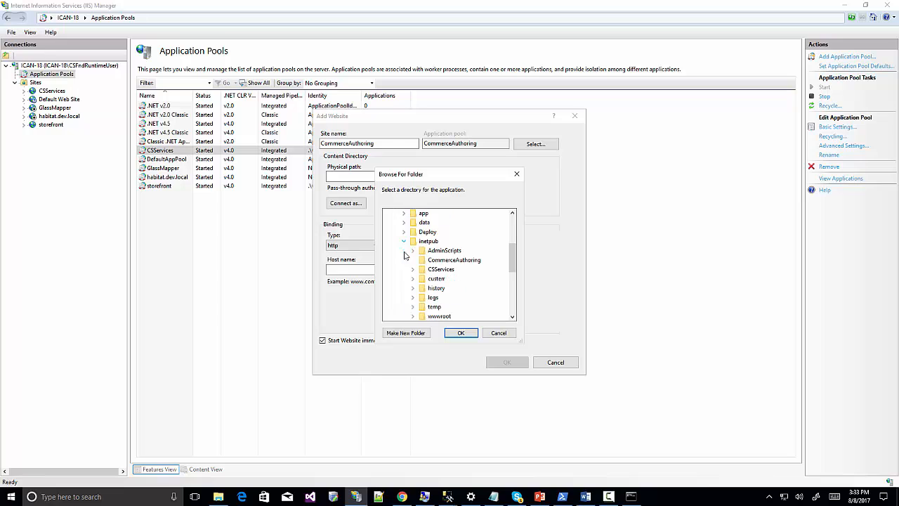
{"action": "left_click", "coordinate": [464, 261]}
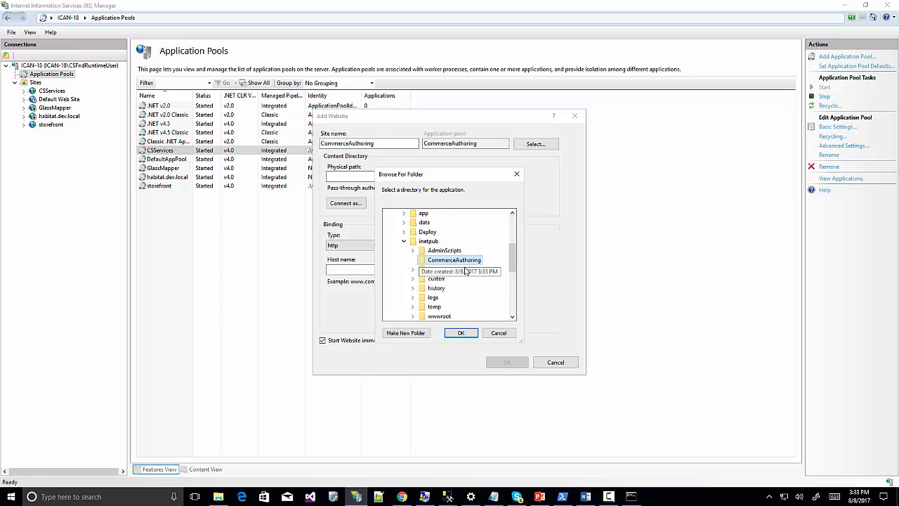
{"action": "left_click", "coordinate": [461, 333]}
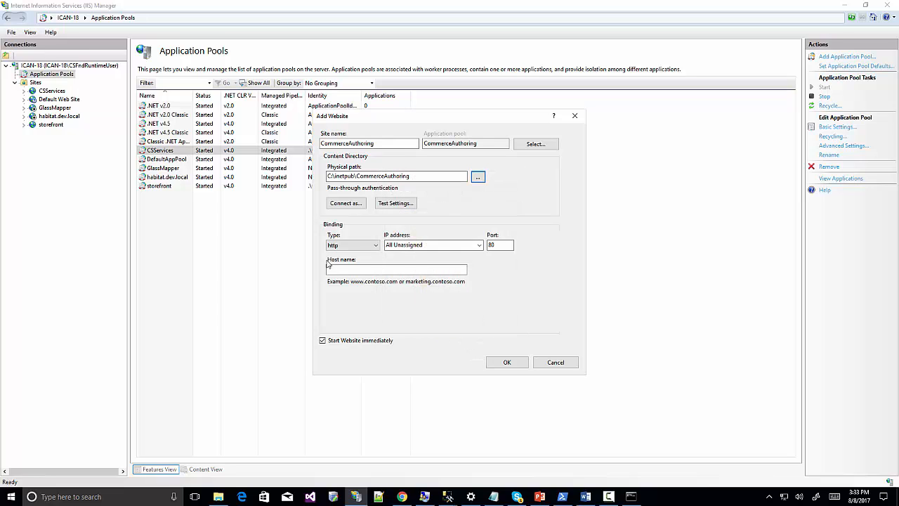
Change the site's port from 80 to 5000 and create the site.
{"action": "left_click", "coordinate": [500, 246]}
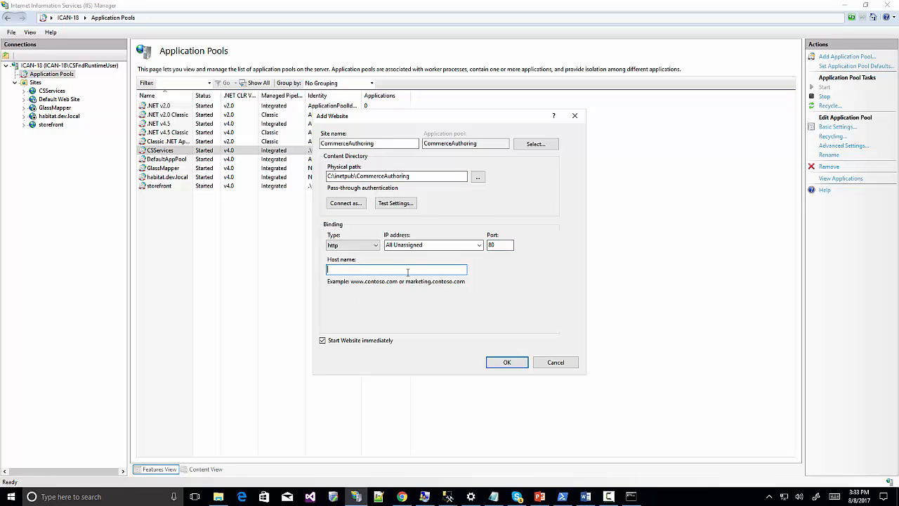
{"action": "key", "text": "BackSpace"}
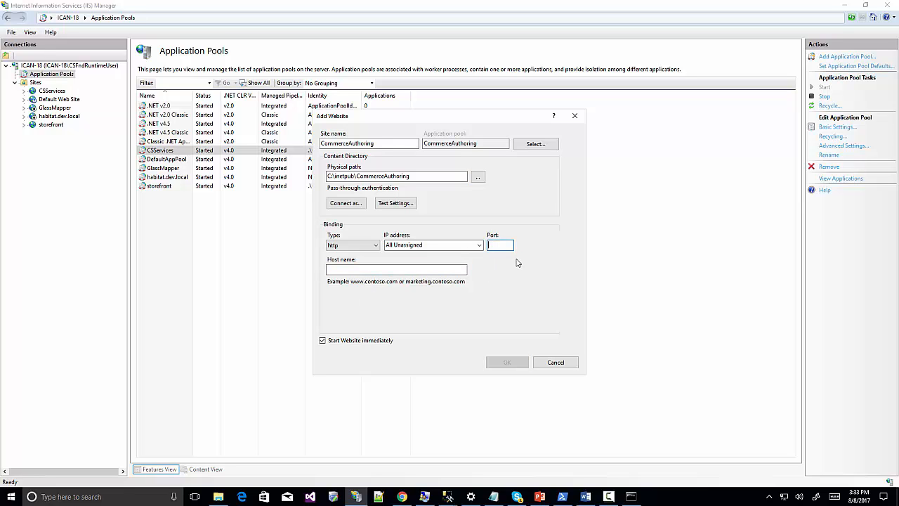
{"action": "type", "text": "5000"}
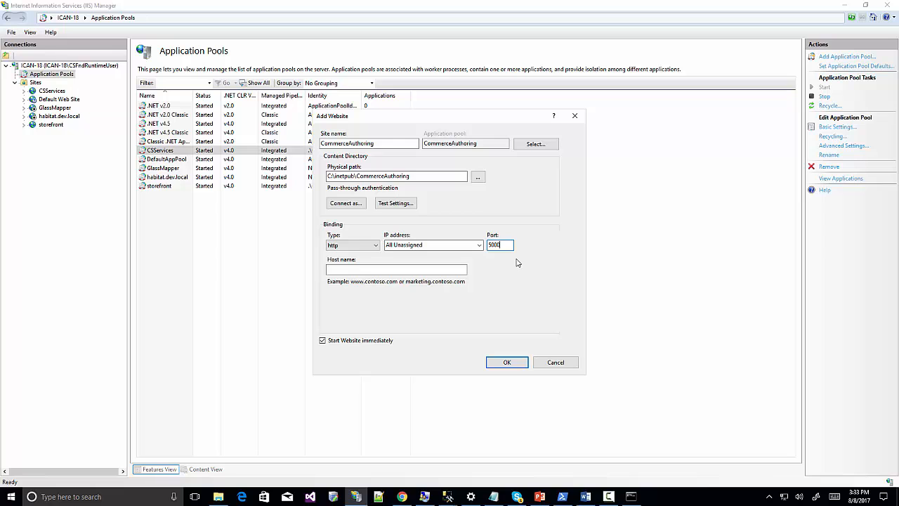
{"action": "left_click", "coordinate": [506, 361]}
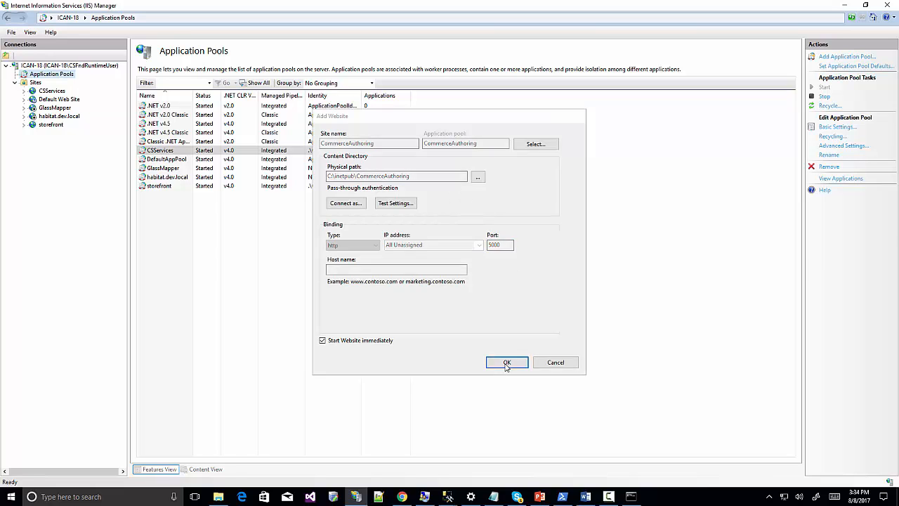
{"action": "left_click", "coordinate": [51, 74]}
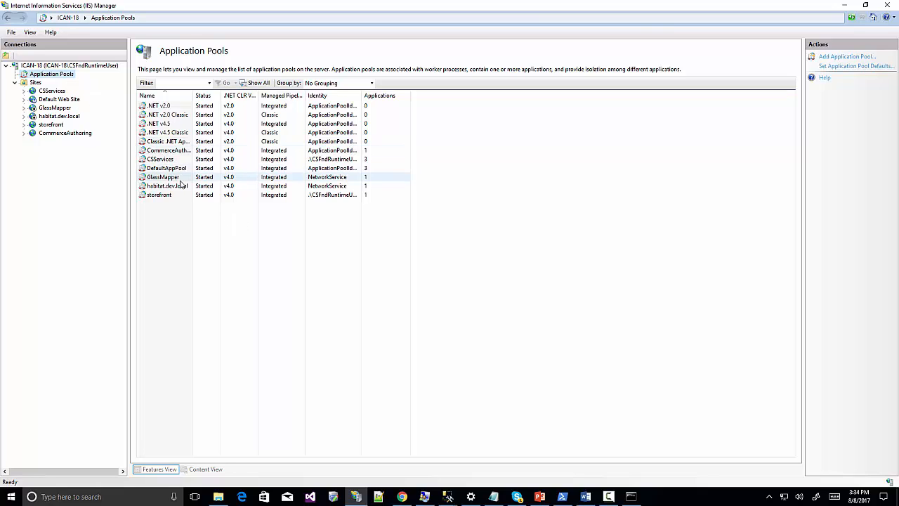
Set the CommerceAuthoring application pool's .NET CLR version to No Managed Code.
{"action": "left_click", "coordinate": [182, 152]}
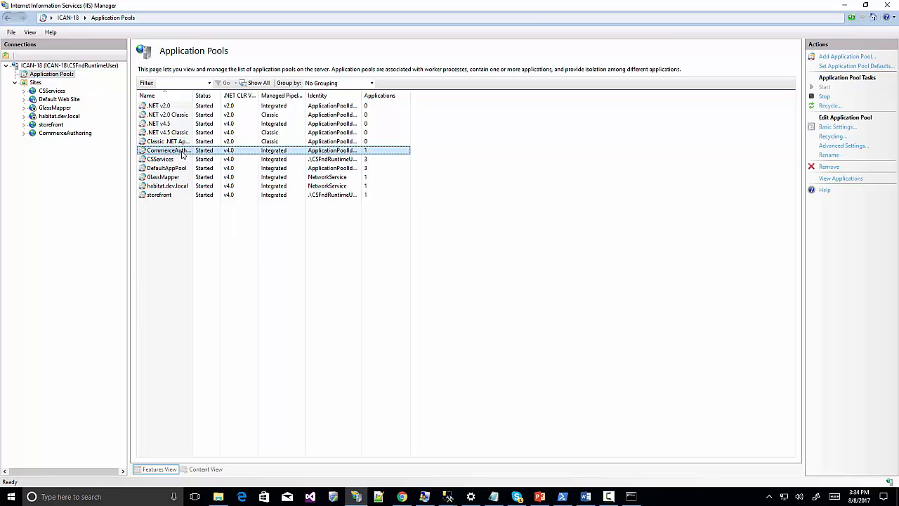
{"action": "double_click", "coordinate": [289, 154]}
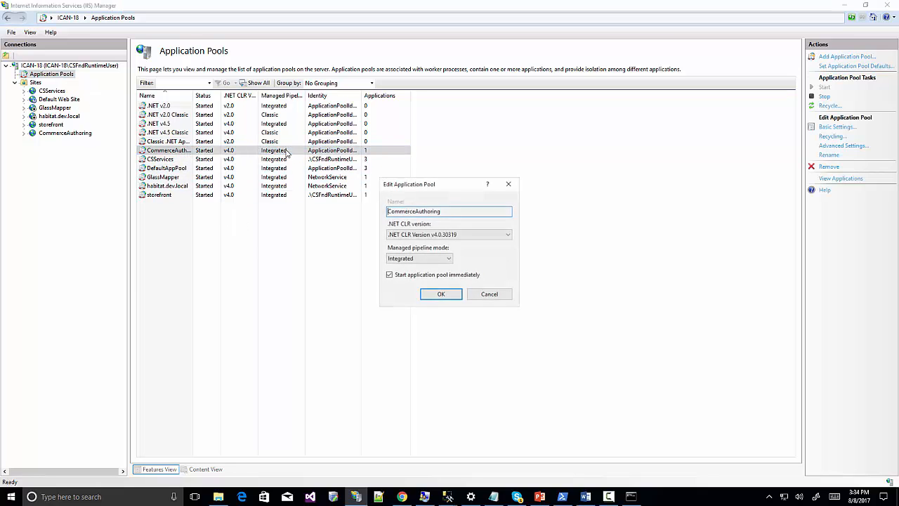
{"action": "left_click", "coordinate": [460, 236]}
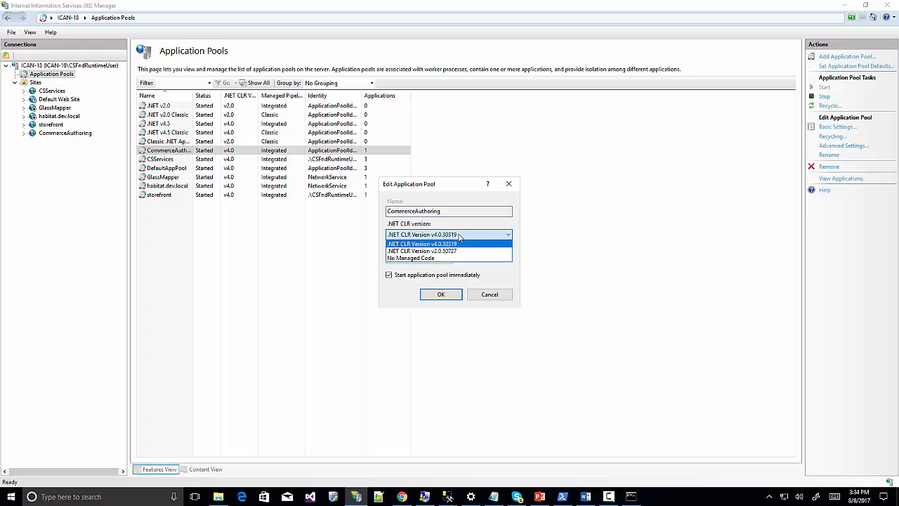
{"action": "left_click", "coordinate": [433, 253]}
{"action": "left_click", "coordinate": [433, 255]}
{"action": "left_click", "coordinate": [431, 237]}
{"action": "left_click", "coordinate": [431, 236]}
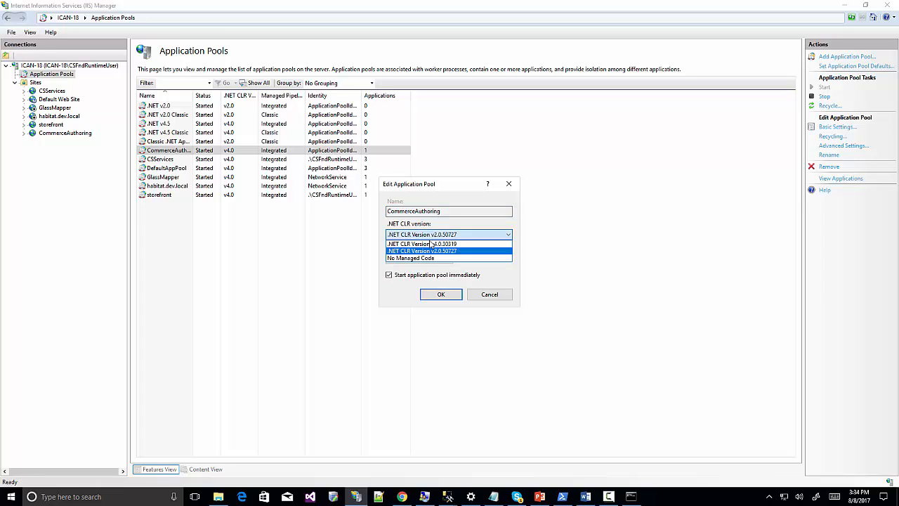
{"action": "left_click", "coordinate": [422, 260]}
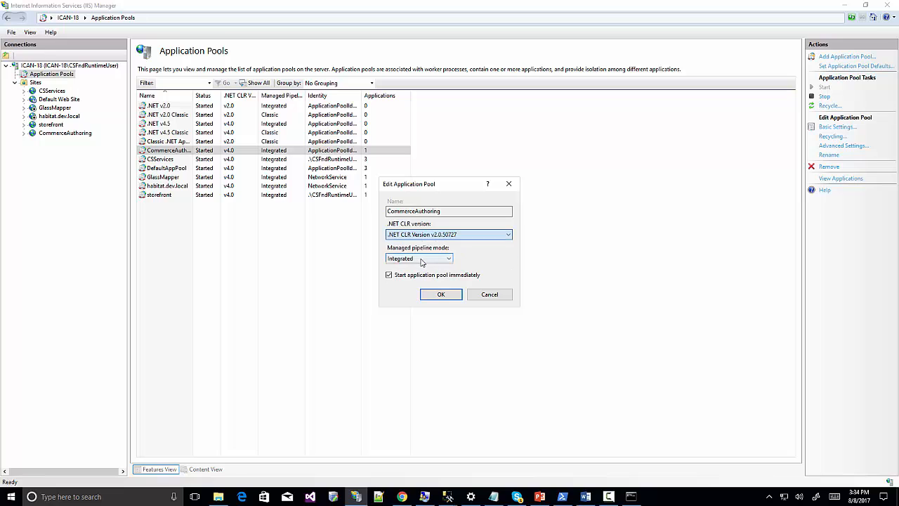
{"action": "left_click", "coordinate": [441, 294]}
In Advanced Settings, set the pool Identity to the custom local runtime user account with its password.
{"action": "left_click", "coordinate": [356, 152]}
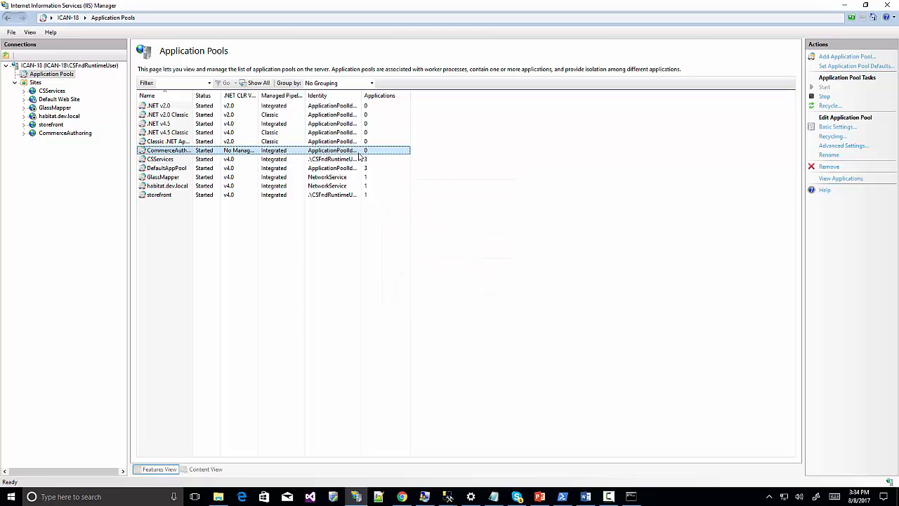
{"action": "left_click", "coordinate": [839, 146]}
{"action": "left_click", "coordinate": [532, 282]}
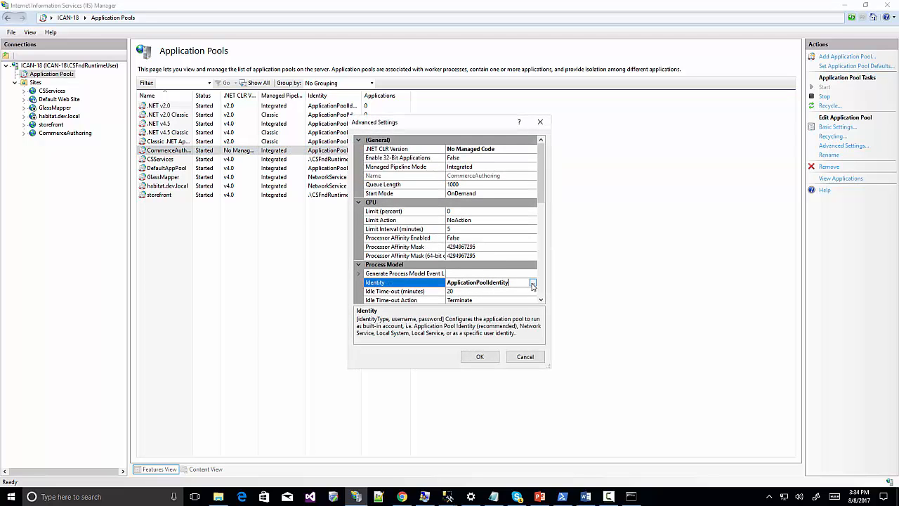
{"action": "left_click", "coordinate": [533, 281]}
{"action": "left_click", "coordinate": [358, 237]}
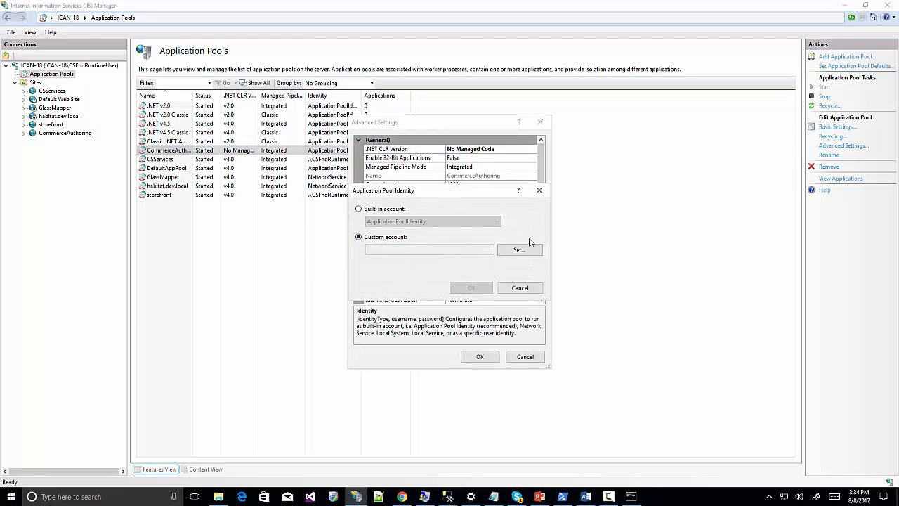
{"action": "left_click", "coordinate": [519, 250]}
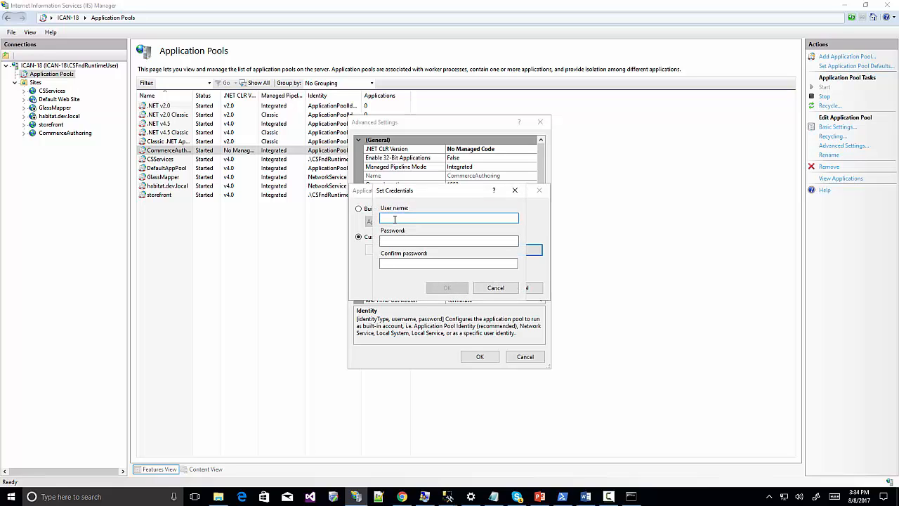
{"action": "type", "text": ".\\CSFndRuntimeUser"}
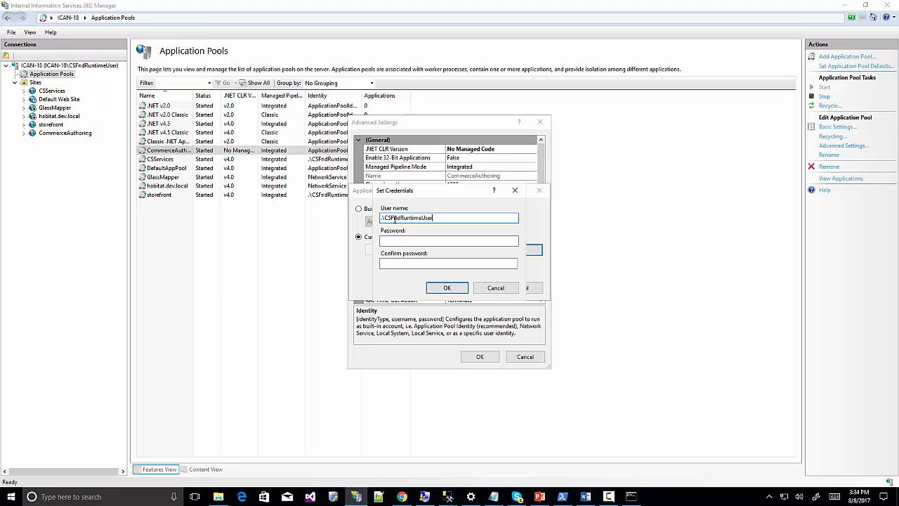
{"action": "key", "text": "Tab"}
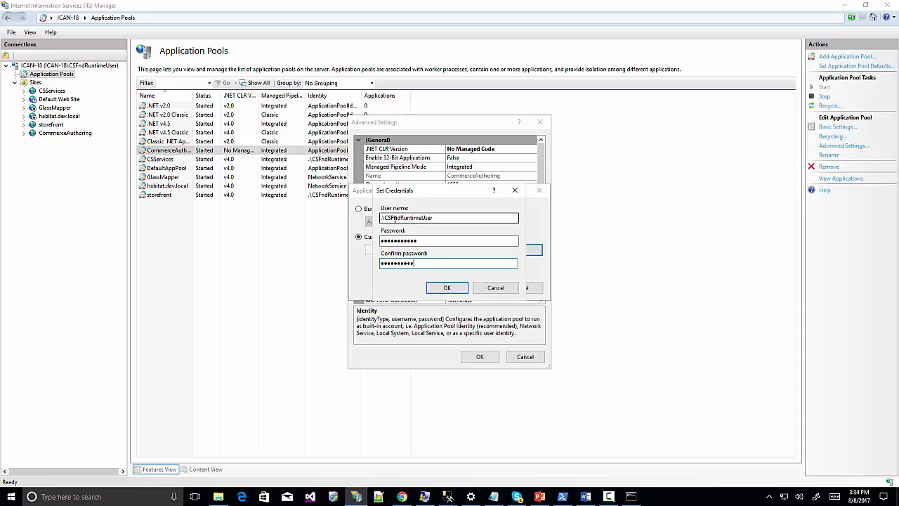
{"action": "left_click", "coordinate": [444, 287]}
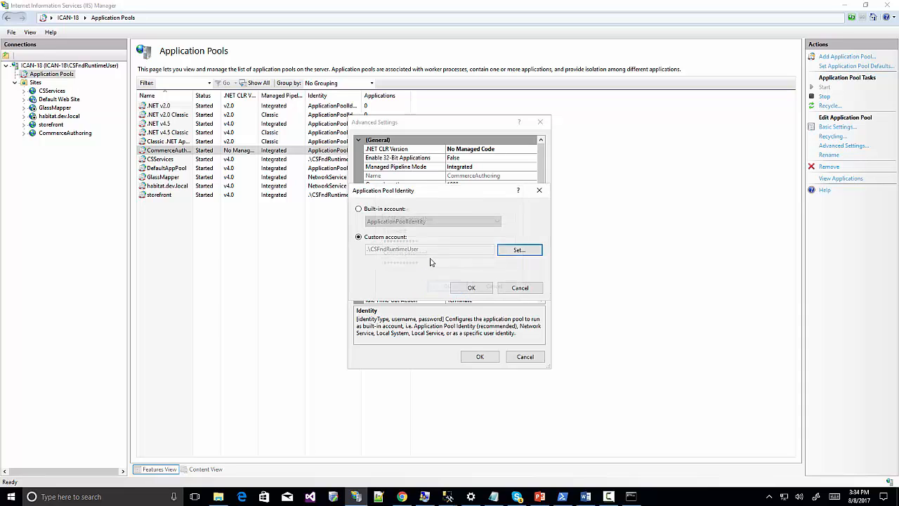
{"action": "left_click", "coordinate": [460, 288]}
{"action": "left_click", "coordinate": [482, 359]}
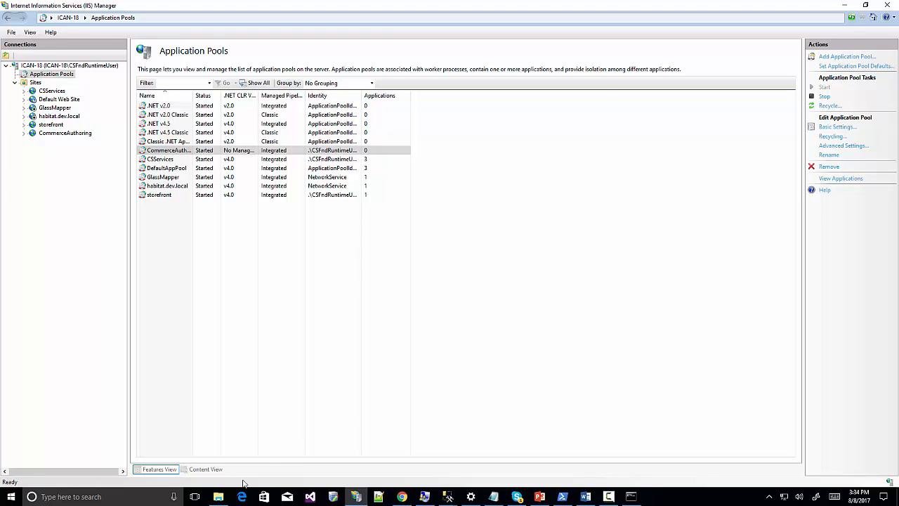
{"action": "left_click", "coordinate": [218, 497]}
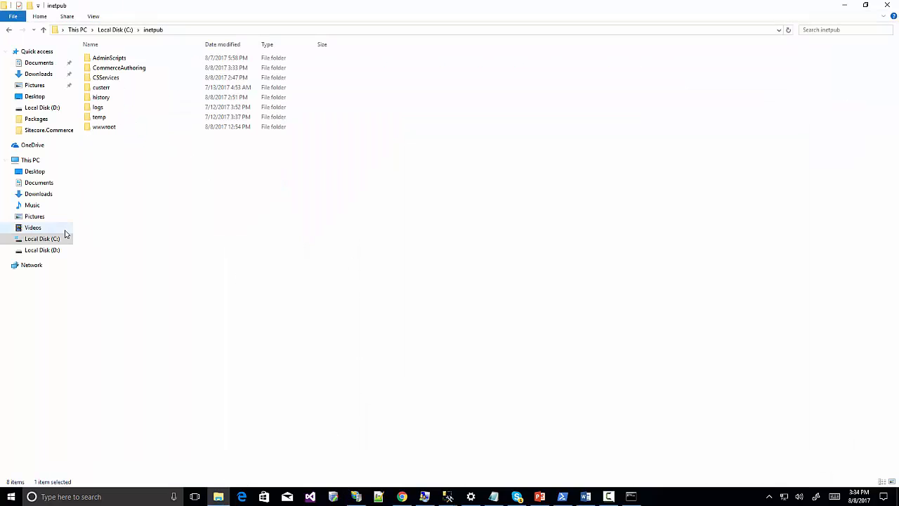
Select and copy all files in C:\Deploy\Sitecore.Commerce.
{"action": "left_click", "coordinate": [53, 239]}
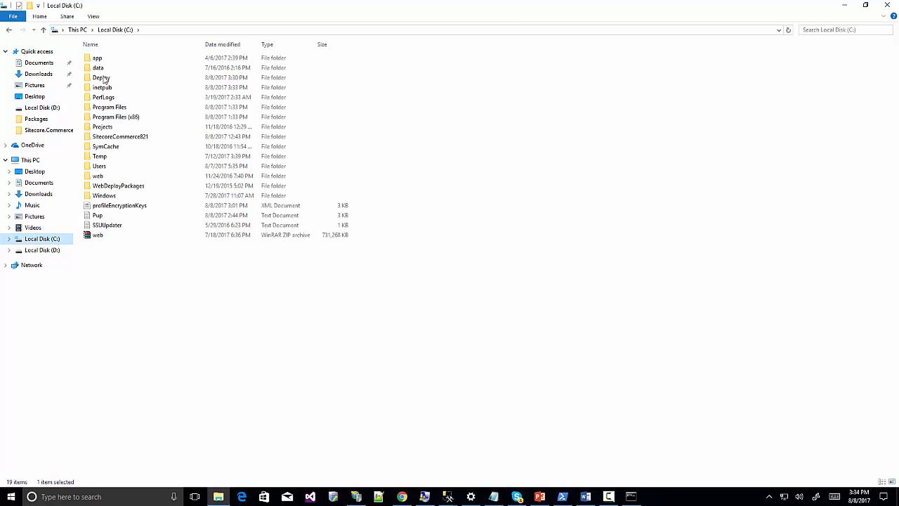
{"action": "double_click", "coordinate": [102, 77]}
{"action": "left_click", "coordinate": [117, 62]}
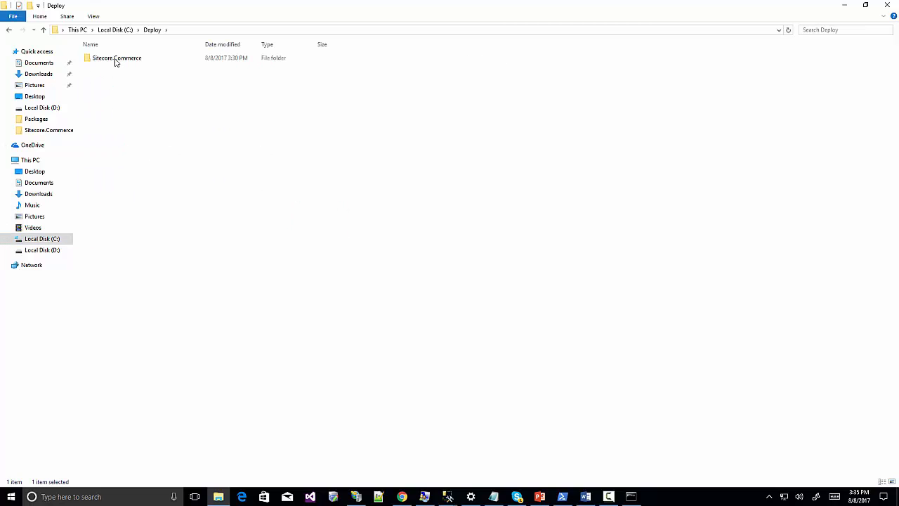
{"action": "double_click", "coordinate": [116, 62]}
{"action": "key", "text": "ctrl+a"}
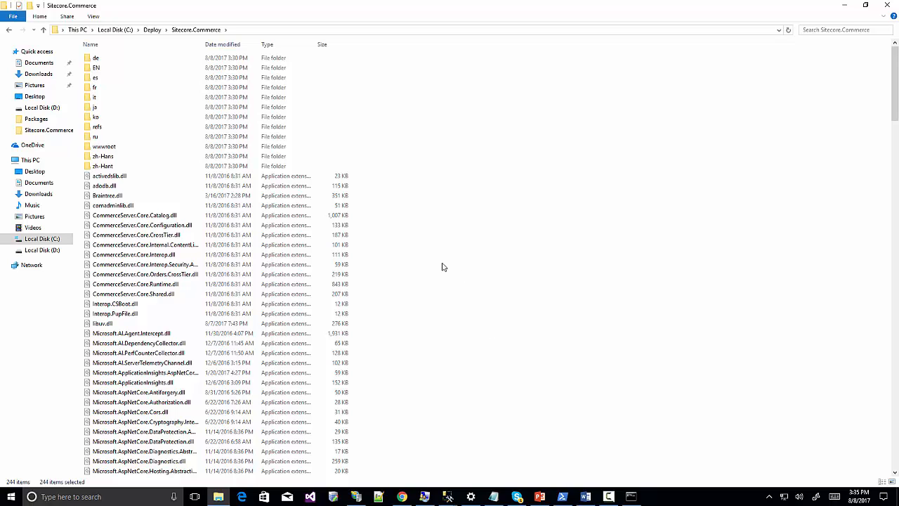
Paste them into C:\inetpub\CommerceAuthoring, granting administrator permission to continue.
{"action": "left_click", "coordinate": [116, 31]}
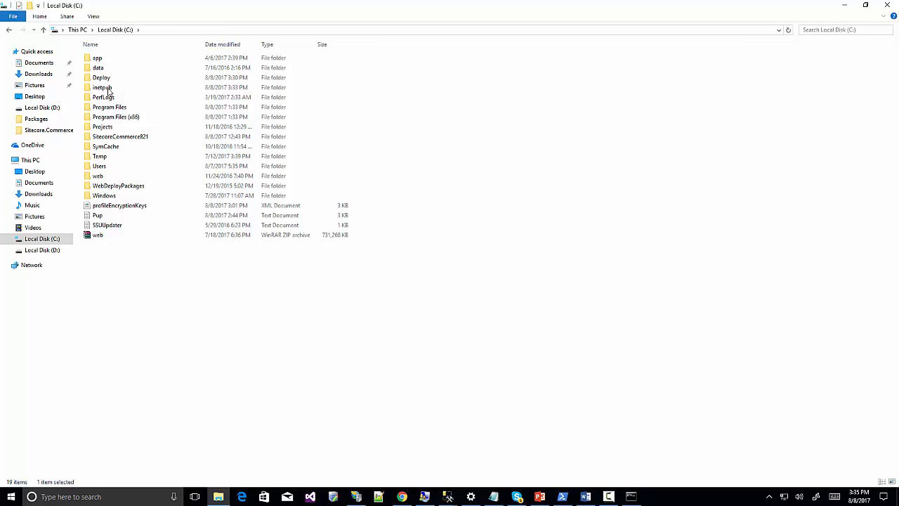
{"action": "double_click", "coordinate": [105, 88]}
{"action": "double_click", "coordinate": [109, 128]}
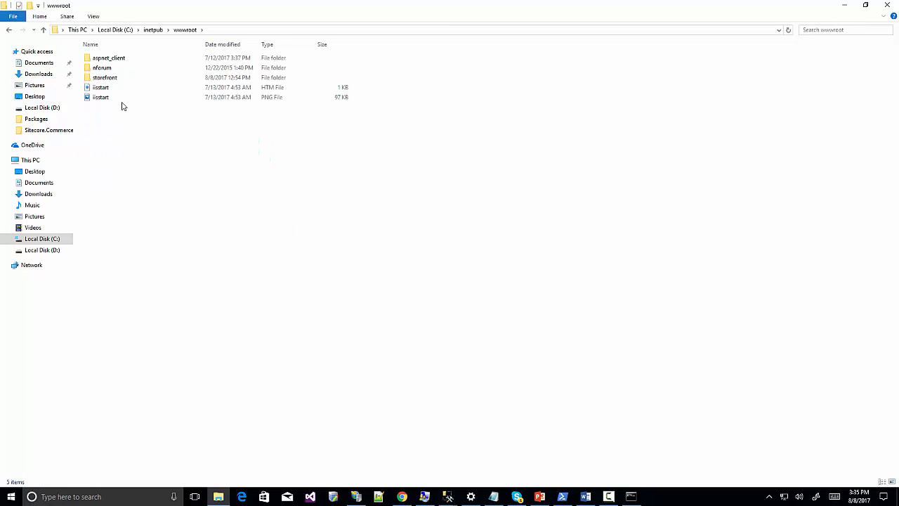
{"action": "left_click", "coordinate": [155, 31]}
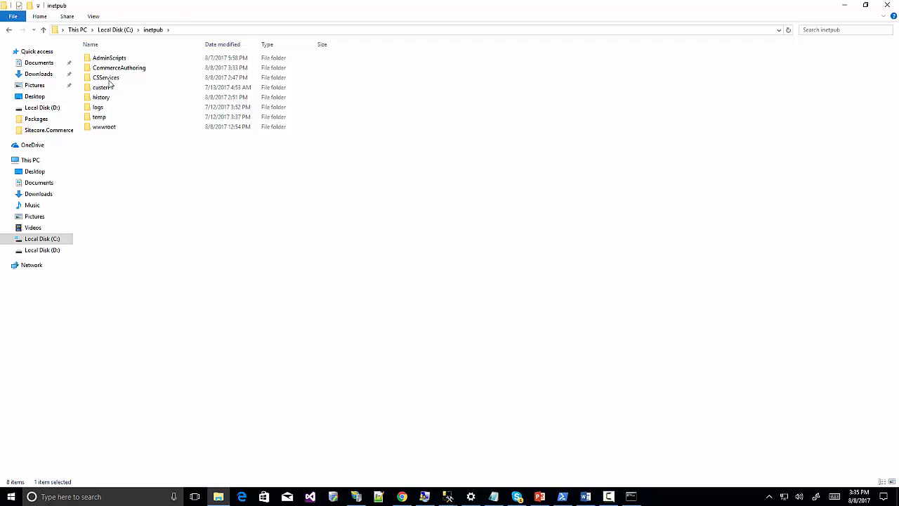
{"action": "double_click", "coordinate": [118, 68]}
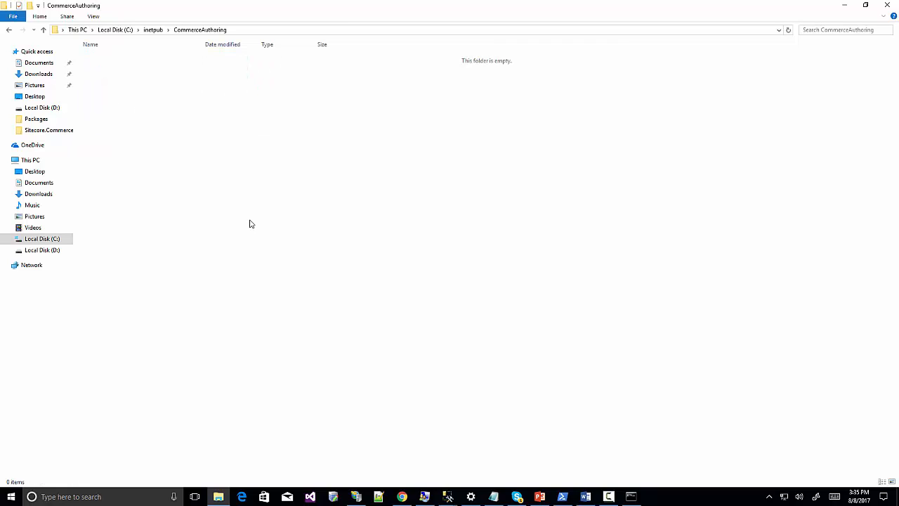
{"action": "key", "text": "ctrl+v"}
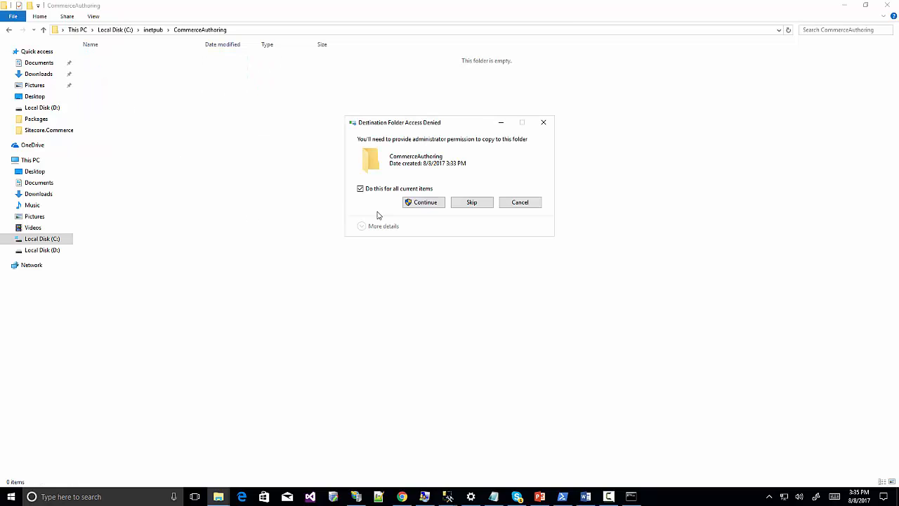
{"action": "left_click", "coordinate": [428, 203]}
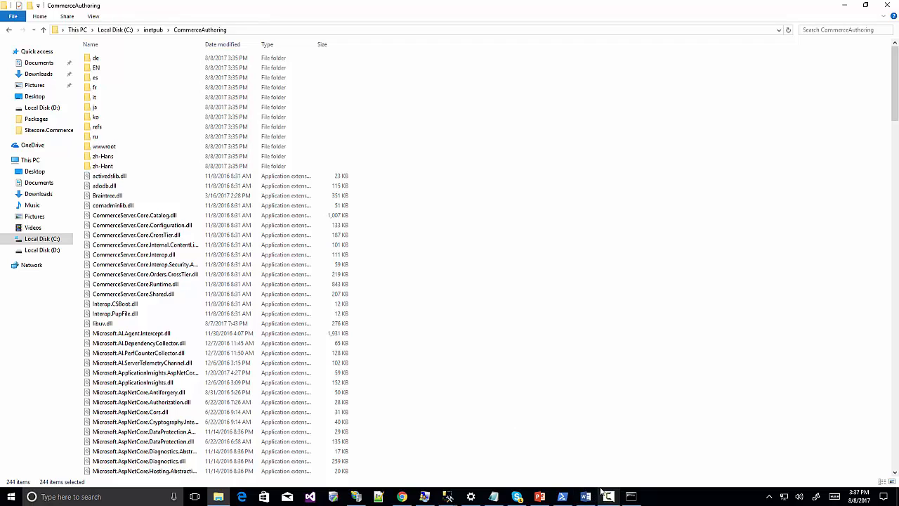
Load localhost:5000/api/$metadata in a new Chrome tab and scroll through the returned XML.
{"action": "left_click", "coordinate": [402, 497]}
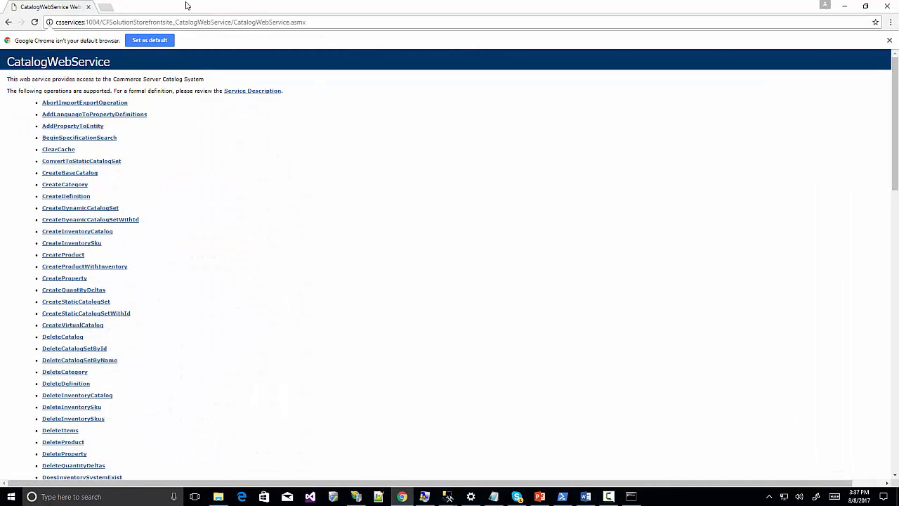
{"action": "left_click", "coordinate": [187, 6]}
{"action": "type", "text": "http://localhost:5000/api/$metadata"}
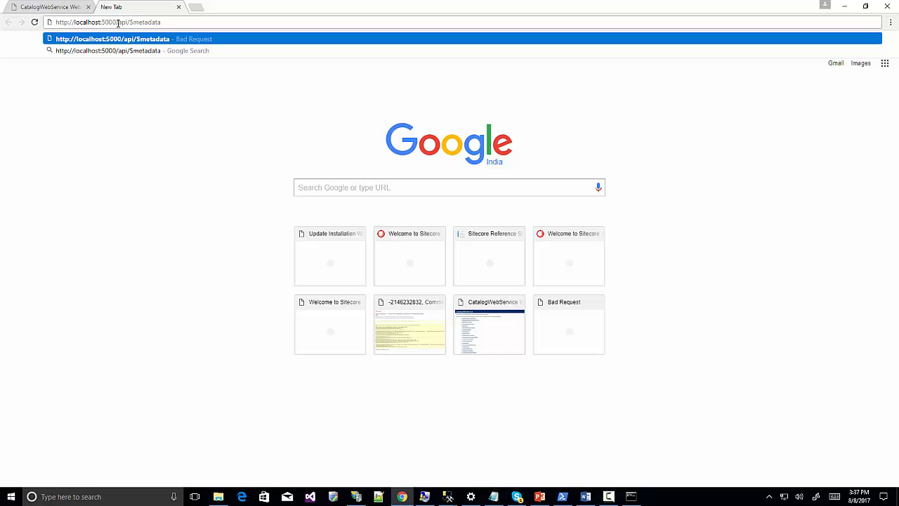
{"action": "key", "text": "Return"}
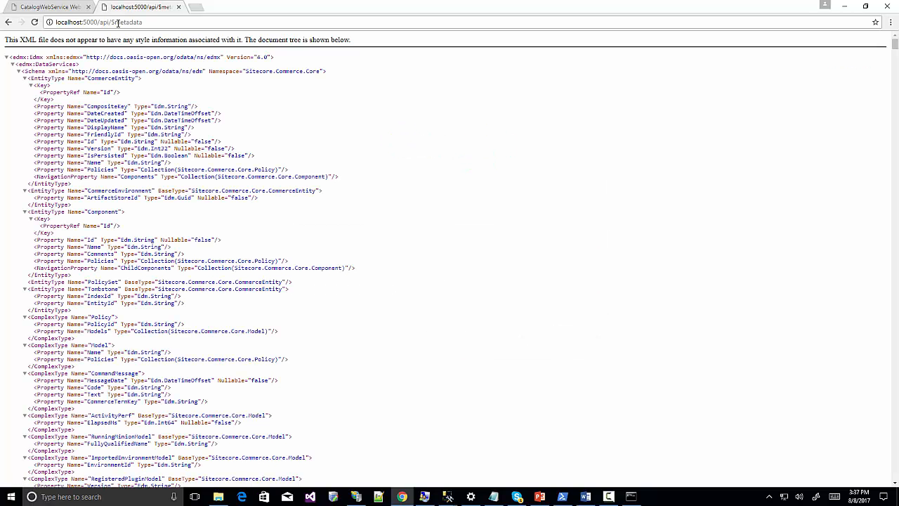
{"action": "scroll", "coordinate": [206, 204], "scroll_direction": "down", "scroll_amount": 15}
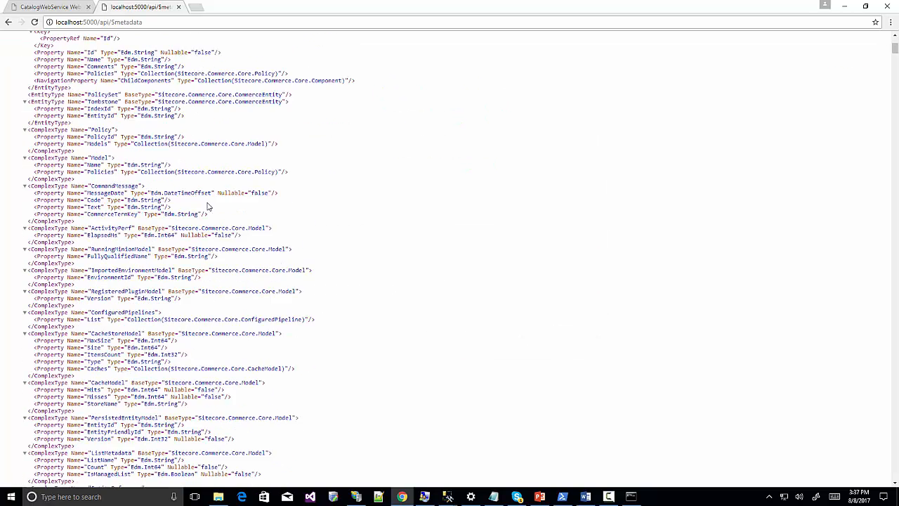
{"action": "scroll", "coordinate": [233, 255], "scroll_direction": "down", "scroll_amount": 3}
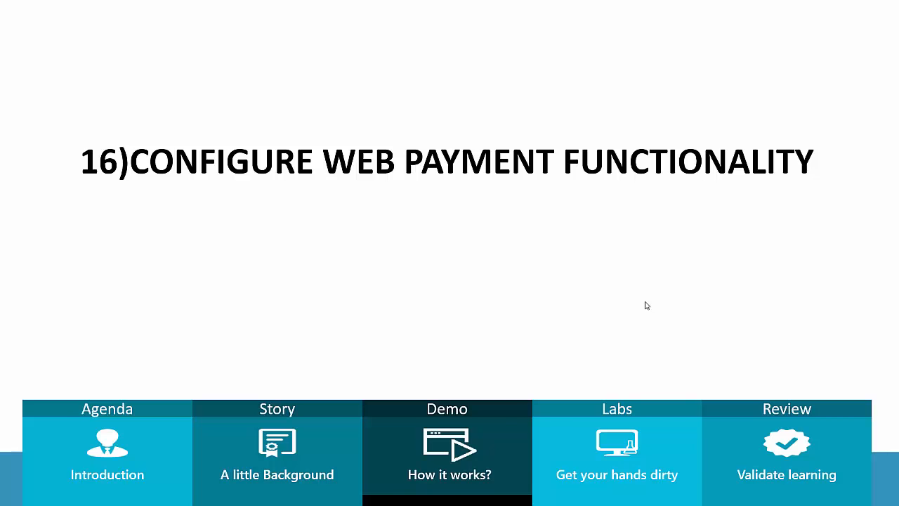
Exit the slideshow and open a new Chrome tab for the Braintree sandbox.
{"action": "key", "text": "Escape"}
{"action": "left_click", "coordinate": [402, 496]}
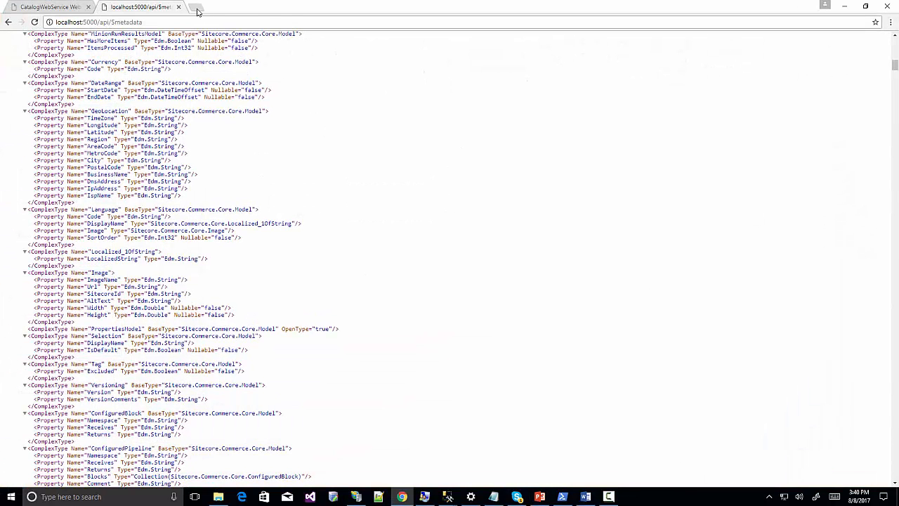
{"action": "left_click", "coordinate": [196, 8]}
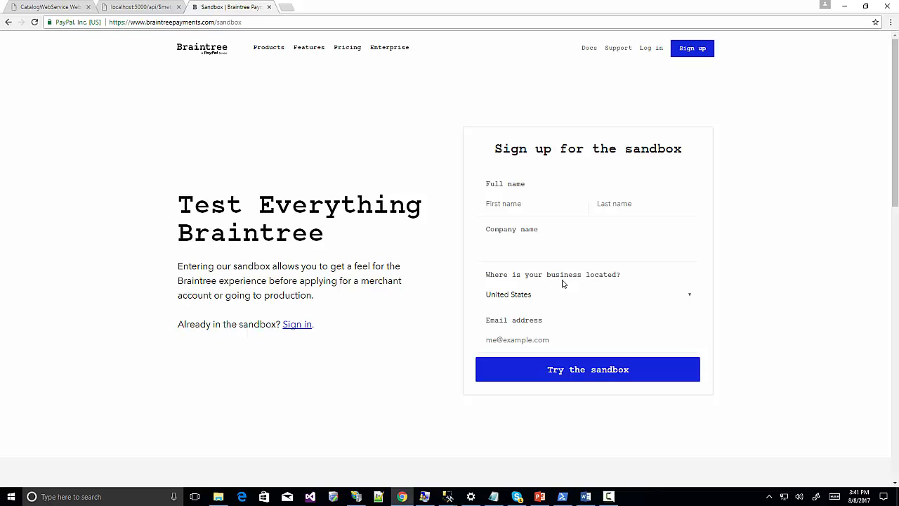
Select the Braintree merchant ID and key lines in the notes.
{"action": "left_click", "coordinate": [494, 496]}
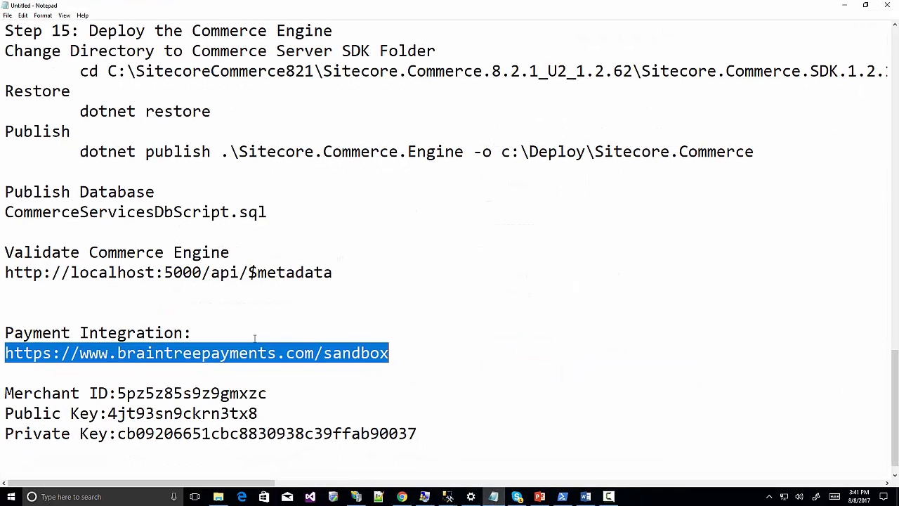
{"action": "left_click", "coordinate": [99, 409]}
{"action": "left_click_drag", "start_coordinate": [6, 392], "coordinate": [424, 414]}
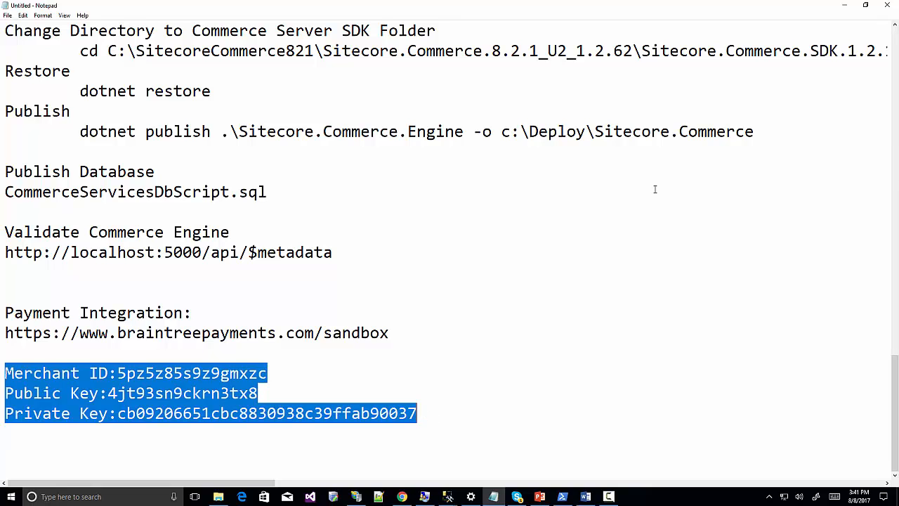
Open wwwroot, then data, then Environments in the CommerceAuthoring site folder.
{"action": "left_click", "coordinate": [218, 497]}
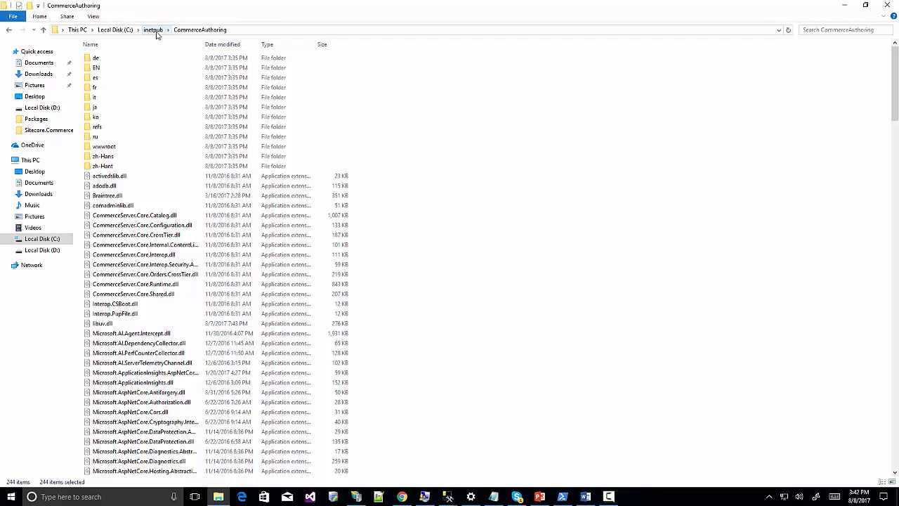
{"action": "double_click", "coordinate": [116, 147]}
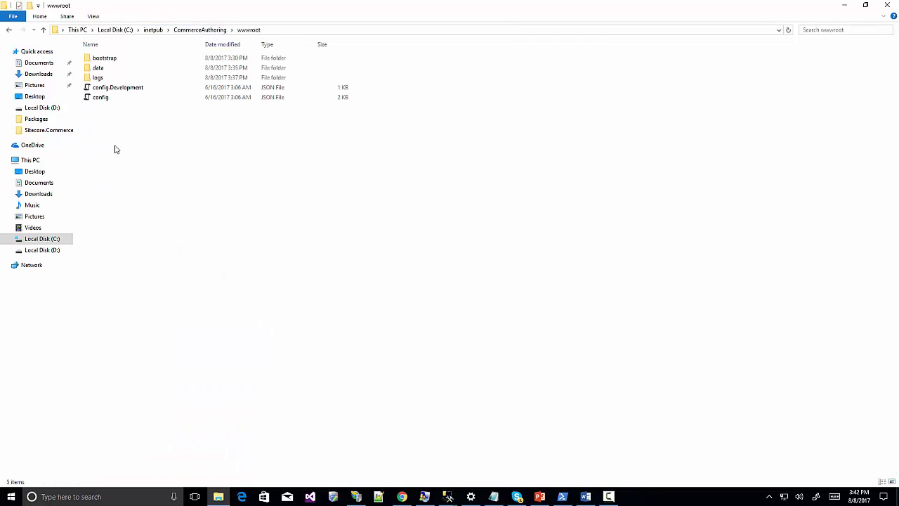
{"action": "double_click", "coordinate": [98, 69]}
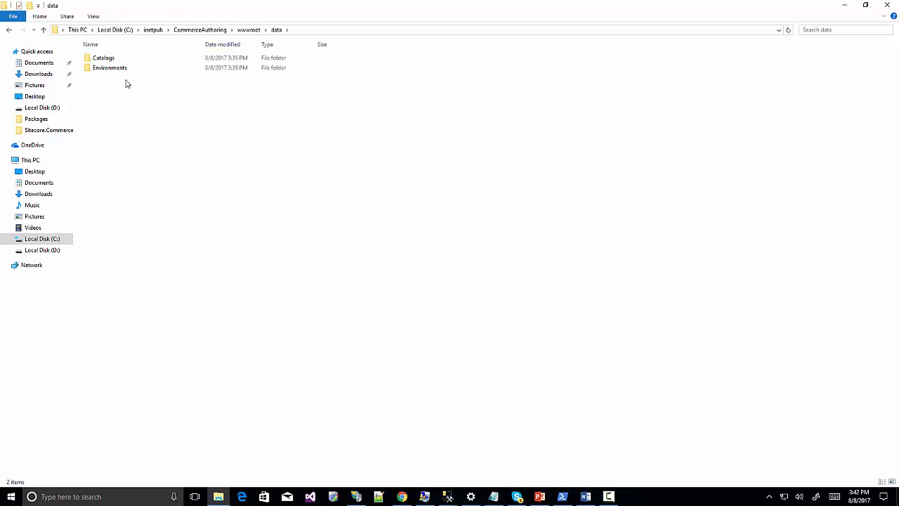
{"action": "double_click", "coordinate": [118, 69]}
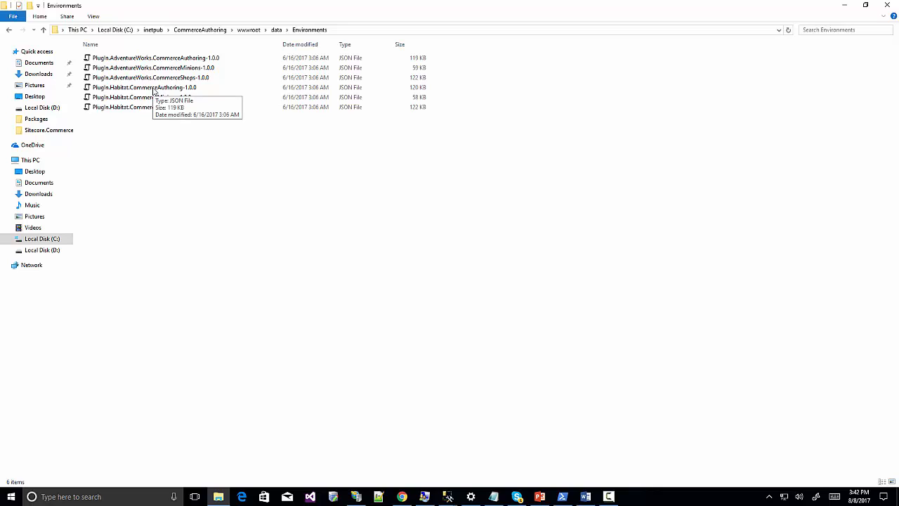
Open Plugin.Habitat.CommerceAuthoring-1.0.0.json in Notepad++ and search 'payments' to reach the MerchantId line.
{"action": "right_click", "coordinate": [153, 88]}
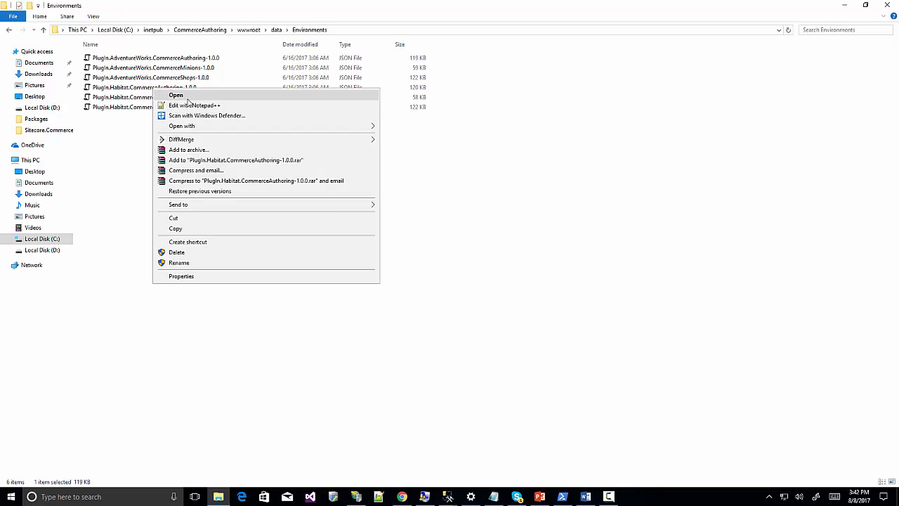
{"action": "left_click", "coordinate": [193, 106]}
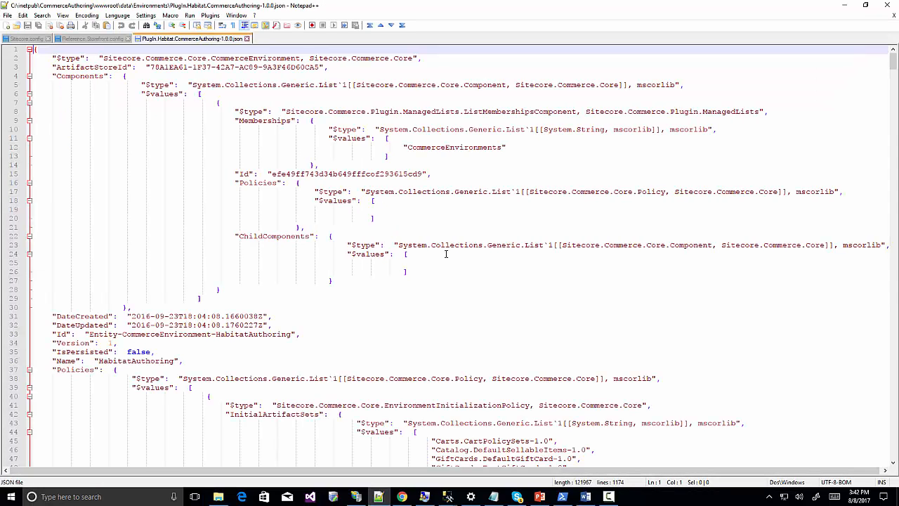
{"action": "key", "text": "ctrl+f"}
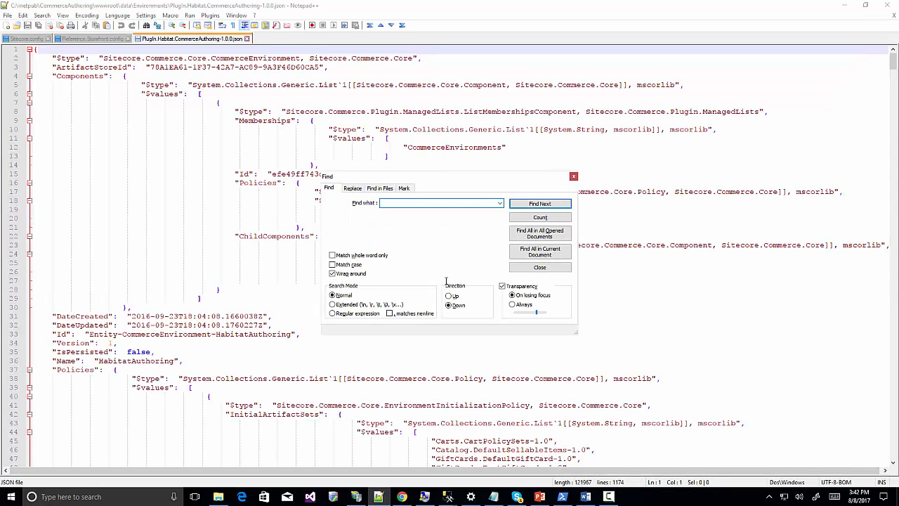
{"action": "type", "text": "payments"}
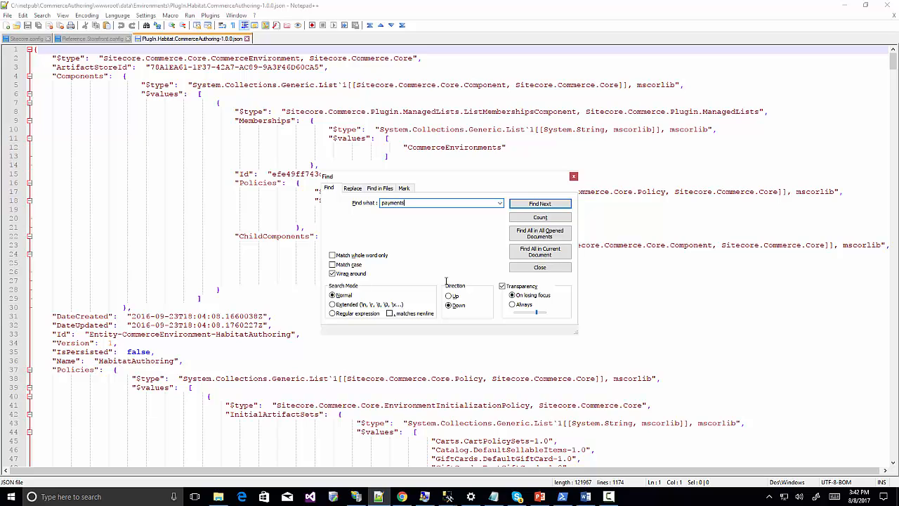
{"action": "key", "text": "Return"}
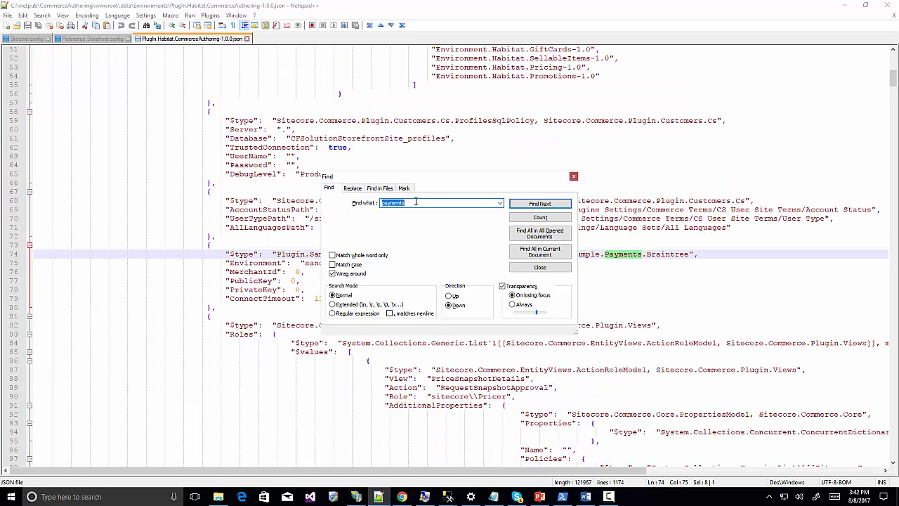
{"action": "left_click_drag", "start_coordinate": [447, 181], "coordinate": [676, 127]}
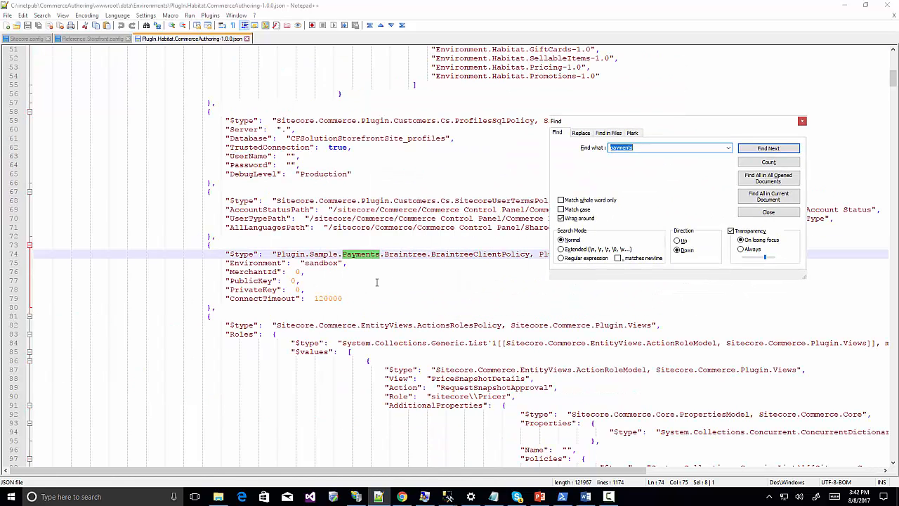
{"action": "left_click", "coordinate": [301, 271]}
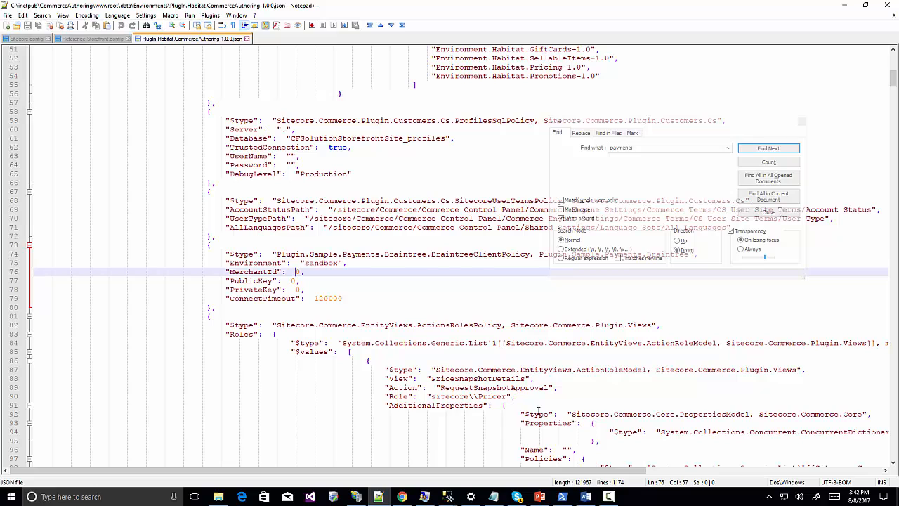
Replace MerchantId's 0 with the quoted sandbox merchant ID from the notes.
{"action": "left_click", "coordinate": [493, 497]}
{"action": "left_click", "coordinate": [224, 392]}
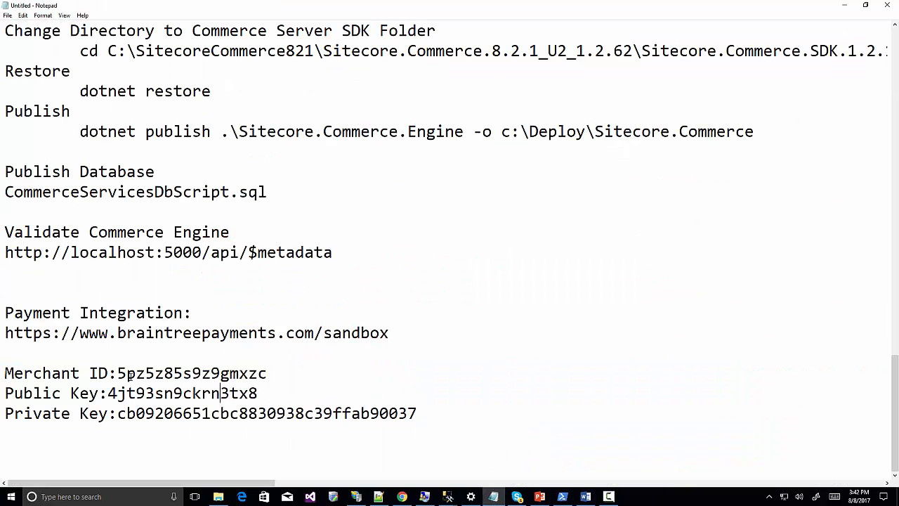
{"action": "left_click_drag", "start_coordinate": [118, 373], "coordinate": [268, 368]}
{"action": "key", "text": "ctrl+c"}
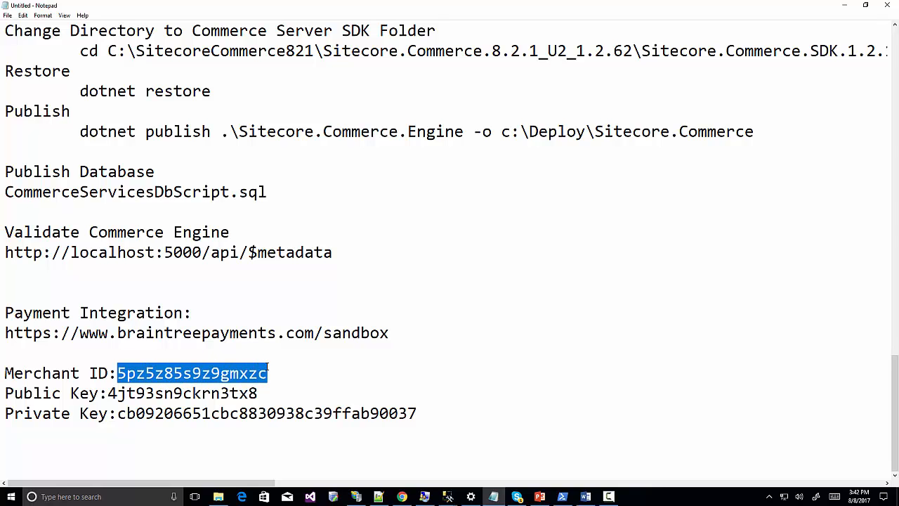
{"action": "left_click", "coordinate": [844, 5]}
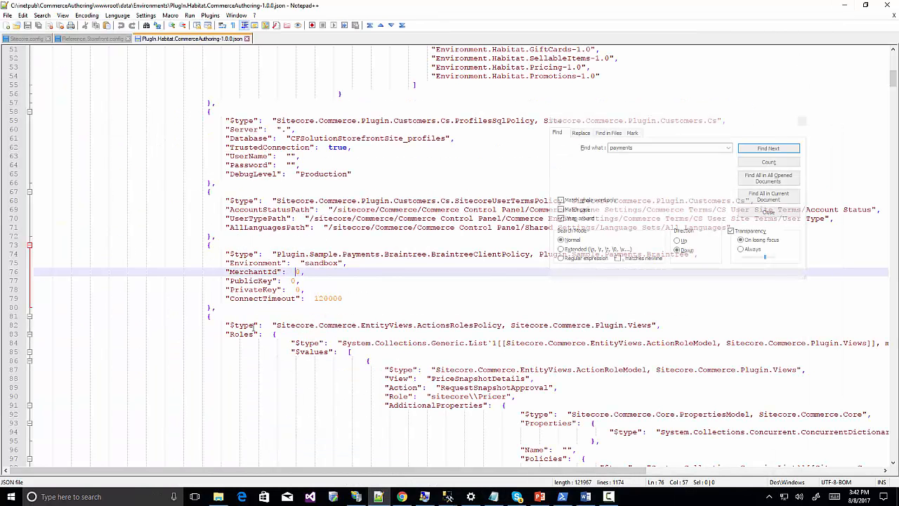
{"action": "key", "text": "shift+Right"}
{"action": "type", "text": "\"\""}
{"action": "key", "text": "ctrl+v"}
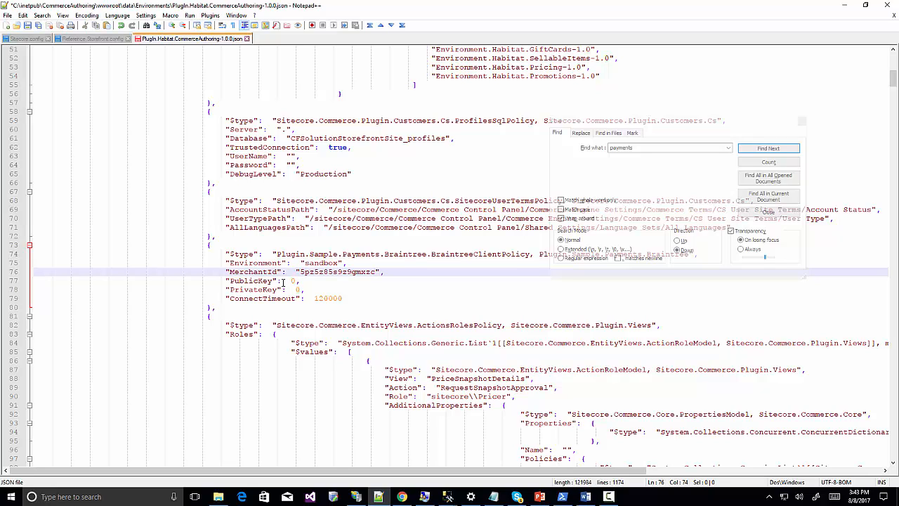
Replace PublicKey's 0 with the quoted sandbox public key.
{"action": "left_click", "coordinate": [493, 496]}
{"action": "left_click_drag", "start_coordinate": [70, 394], "coordinate": [258, 393]}
{"action": "key", "text": "ctrl+c"}
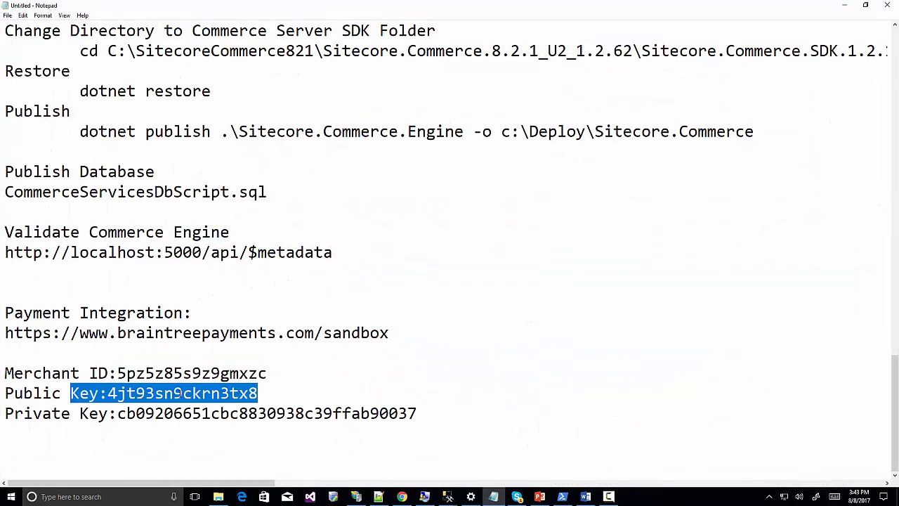
{"action": "left_click", "coordinate": [847, 8]}
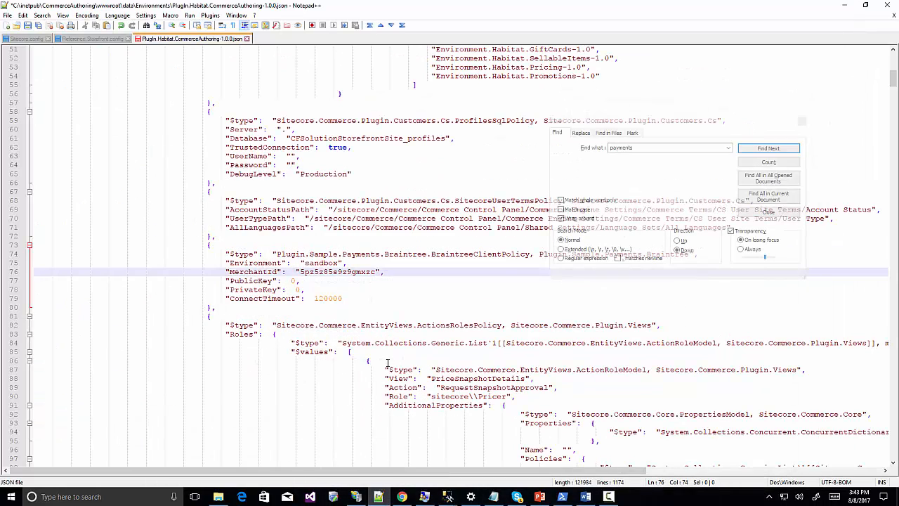
{"action": "left_click", "coordinate": [293, 281]}
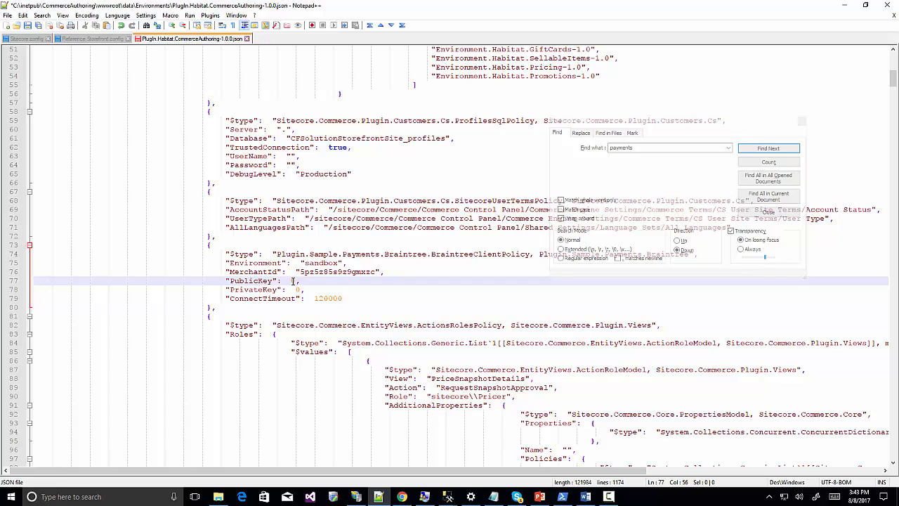
{"action": "double_click", "coordinate": [292, 281]}
{"action": "type", "text": "\"\""}
{"action": "key", "text": "ctrl+v"}
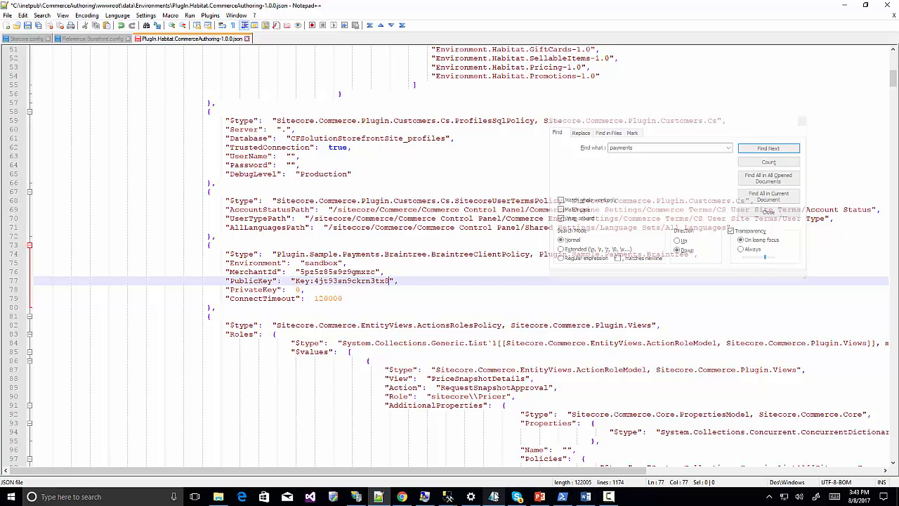
Copy the sandbox private key from the notes and paste it into PrivateKey's quotes.
{"action": "left_click", "coordinate": [495, 497]}
{"action": "left_click_drag", "start_coordinate": [117, 413], "coordinate": [417, 415]}
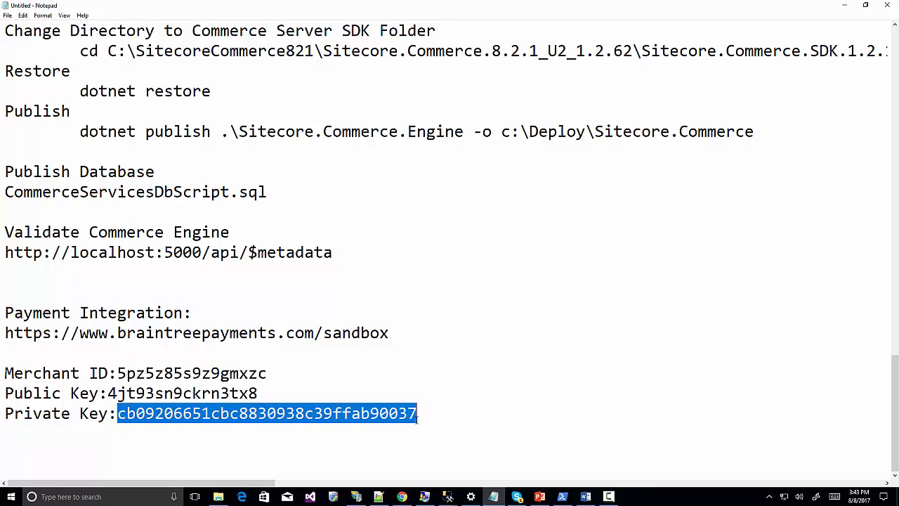
{"action": "key", "text": "ctrl+c"}
{"action": "left_click", "coordinate": [843, 5]}
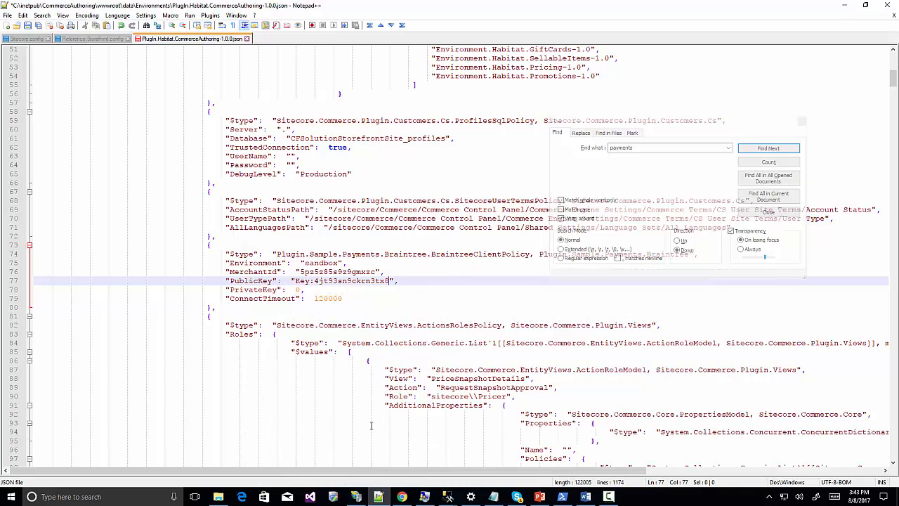
{"action": "left_click_drag", "start_coordinate": [295, 289], "coordinate": [299, 289]}
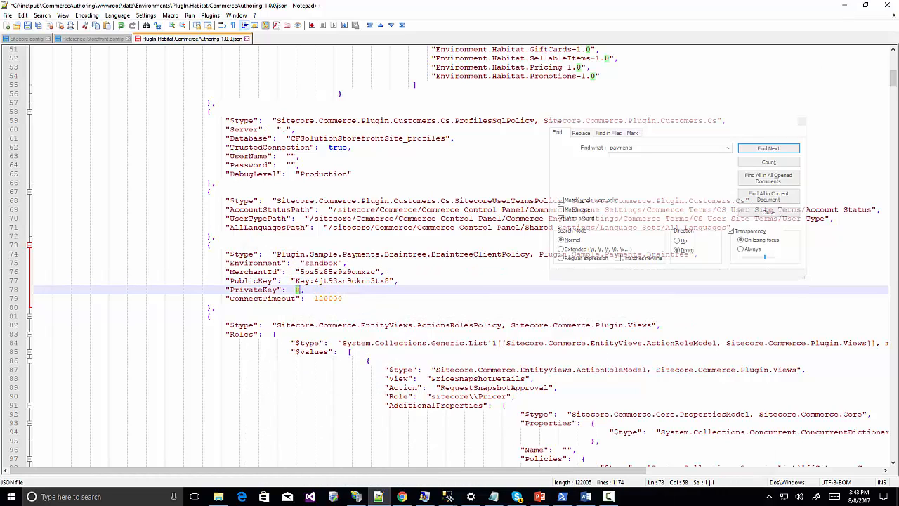
{"action": "left_click", "coordinate": [298, 289]}
{"action": "key", "text": "ctrl+v"}
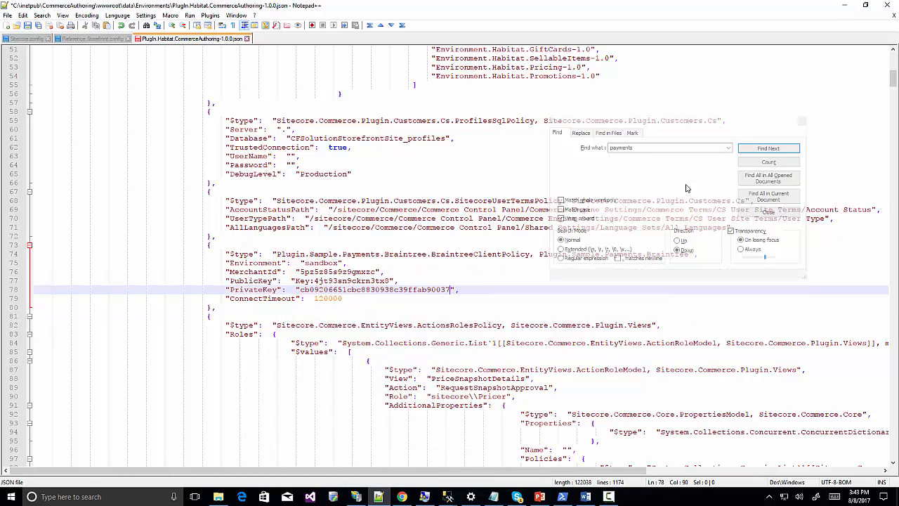
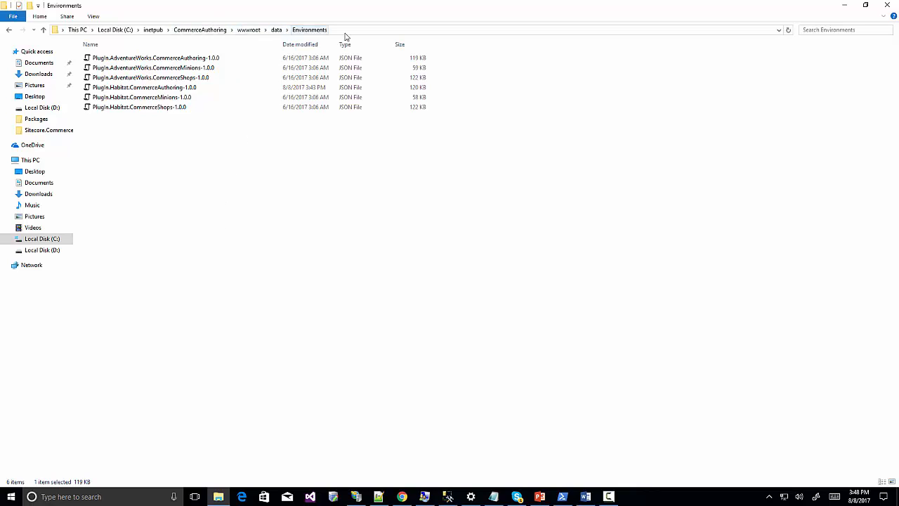
Change the Host in AdventureWorks.CommerceAuthoring-1.0.0 from cf.reference.storefront.com to shop.storefront.local and save.
{"action": "right_click", "coordinate": [193, 60]}
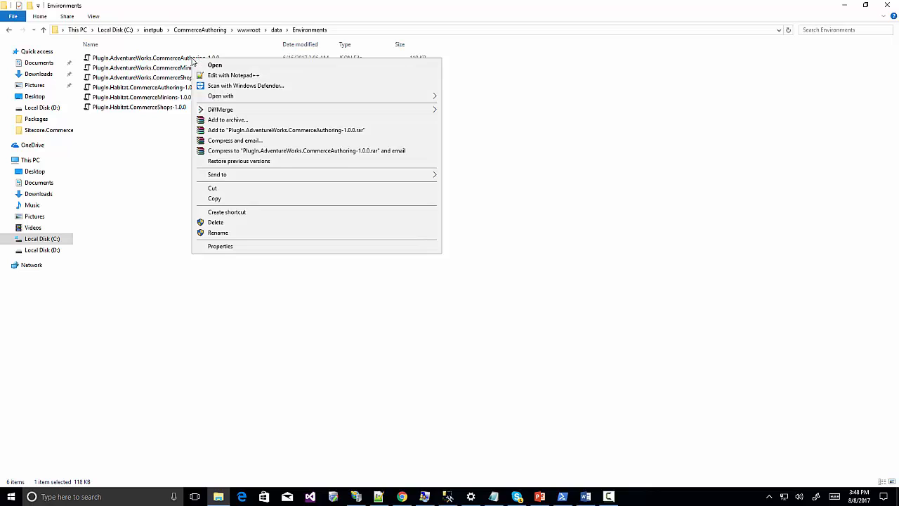
{"action": "left_click", "coordinate": [232, 73]}
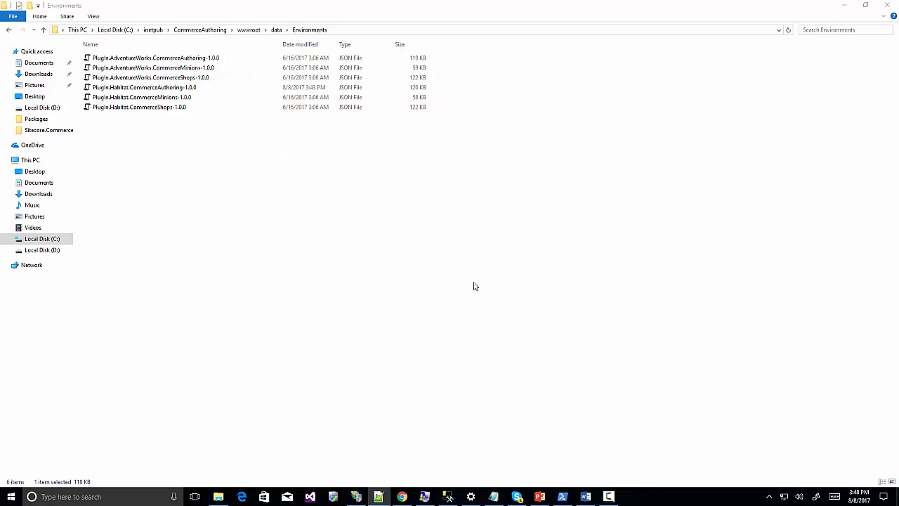
{"action": "left_click", "coordinate": [379, 496]}
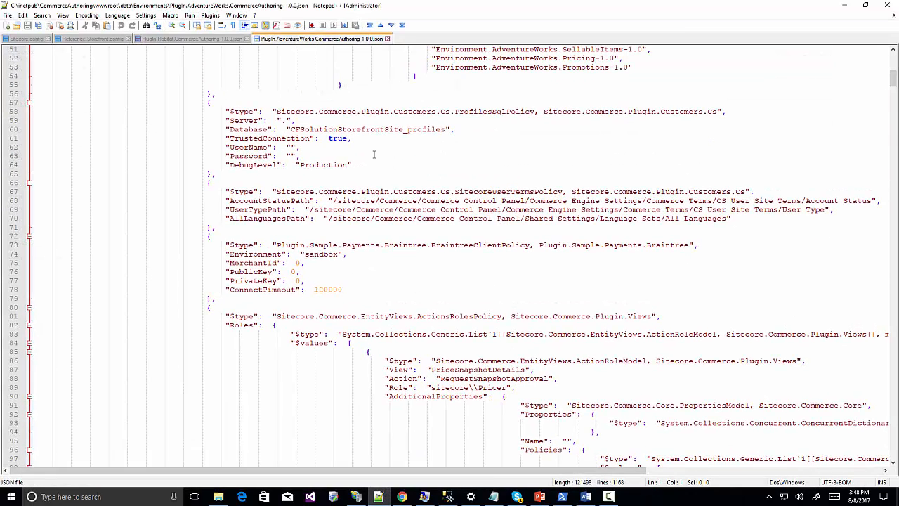
{"action": "key", "text": "ctrl+f"}
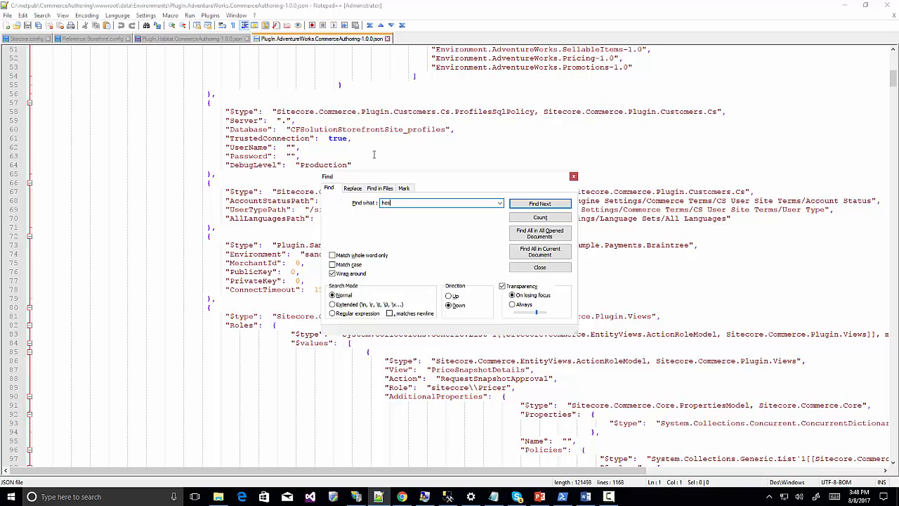
{"action": "key", "text": "Return"}
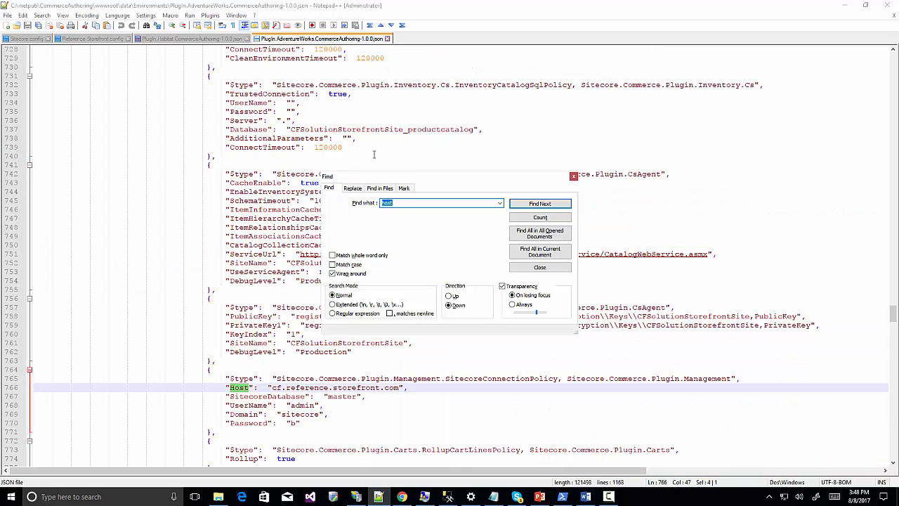
{"action": "left_click", "coordinate": [328, 387]}
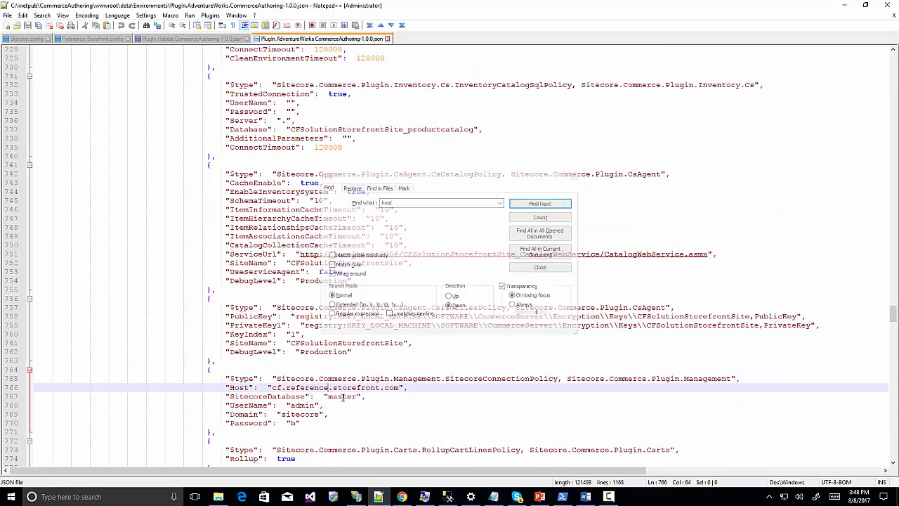
{"action": "key", "text": "Left"}
{"action": "key", "text": "Left"}
{"action": "key", "text": "Left"}
{"action": "key", "text": "shift+Right"}
{"action": "key", "text": "shift+Right"}
{"action": "key", "text": "shift+Right"}
{"action": "key", "text": "shift+Right"}
{"action": "key", "text": "shift+Right"}
{"action": "key", "text": "shift+Right"}
{"action": "key", "text": "shift+Right"}
{"action": "key", "text": "shift+Right"}
{"action": "key", "text": "shift+Right"}
{"action": "key", "text": "shift+Right"}
{"action": "key", "text": "shift+Right"}
{"action": "key", "text": "shift+Right"}
{"action": "key", "text": "shift+Right"}
{"action": "key", "text": "shift+Right"}
{"action": "key", "text": "shift+Right"}
{"action": "key", "text": "shift+Right"}
{"action": "key", "text": "shift+Right"}
{"action": "key", "text": "shift+Right"}
{"action": "key", "text": "shift+Right"}
{"action": "key", "text": "shift+Right"}
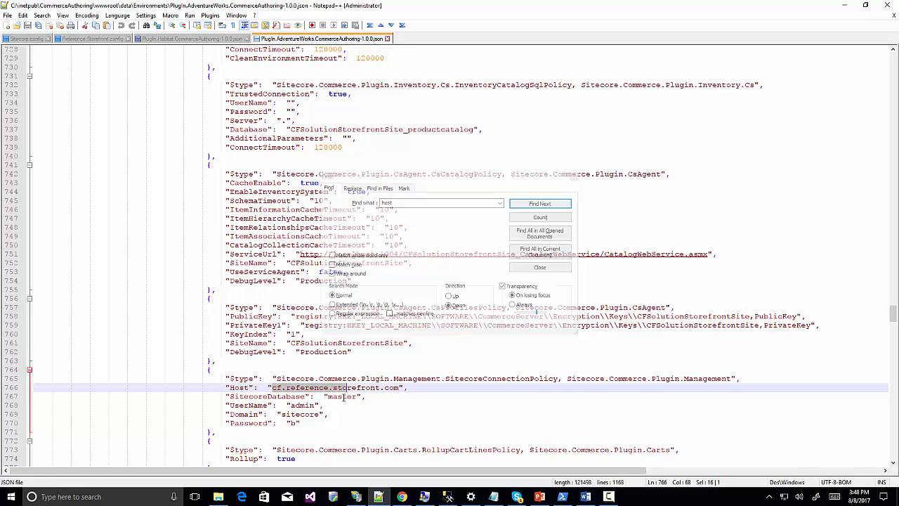
{"action": "type", "text": "shop.st"}
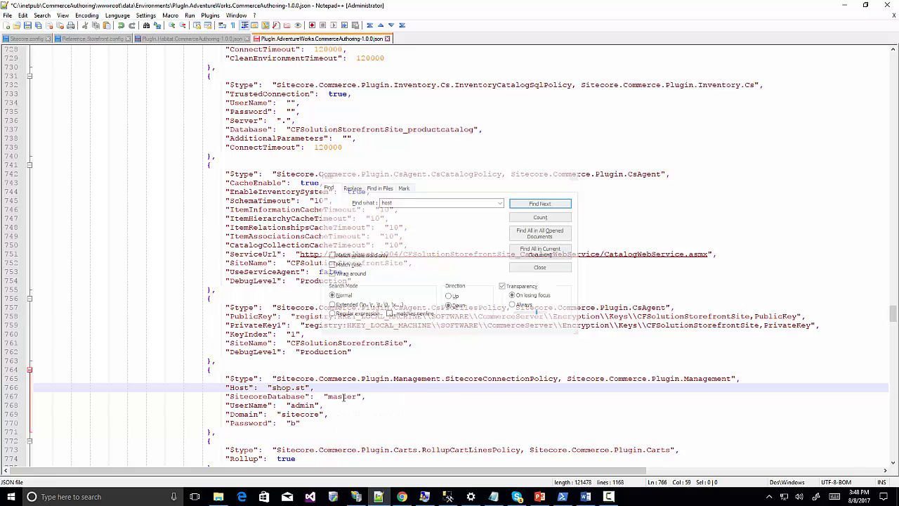
{"action": "type", "text": "orefront.local"}
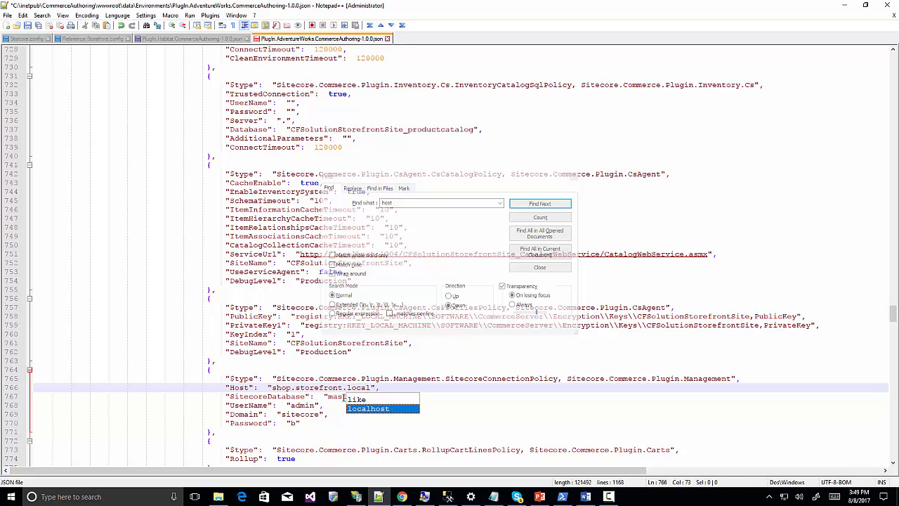
{"action": "key", "text": "Right"}
{"action": "key", "text": "Right"}
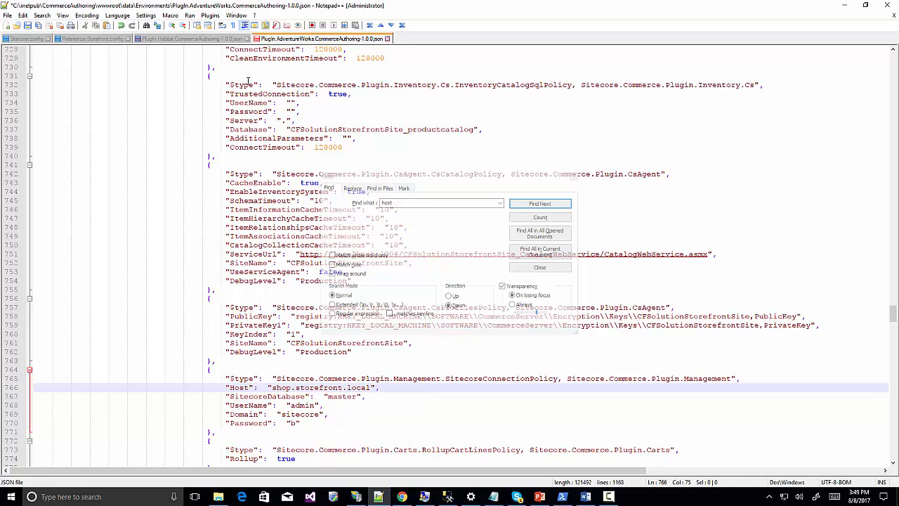
{"action": "key", "text": "ctrl+s"}
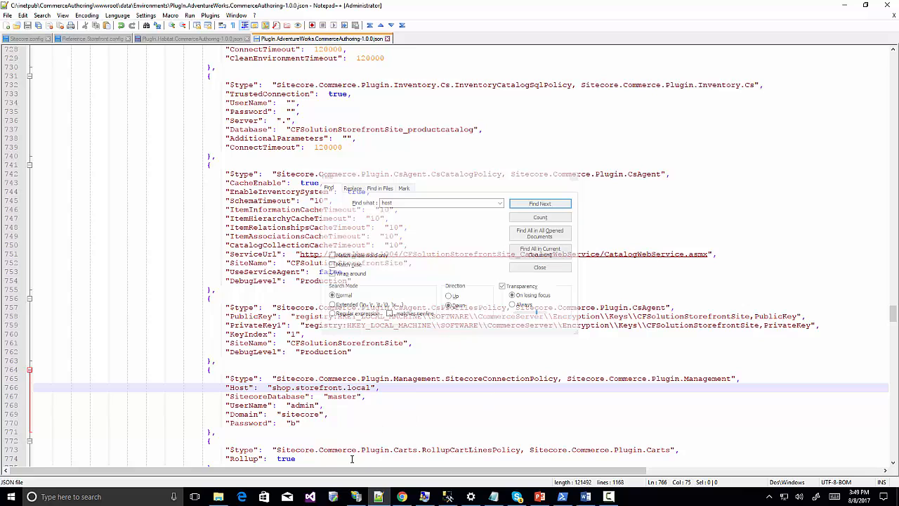
Set the Host on line 163 of the AdventureWorks CommerceMinions file to shop.storefront.local.
{"action": "left_click", "coordinate": [219, 497]}
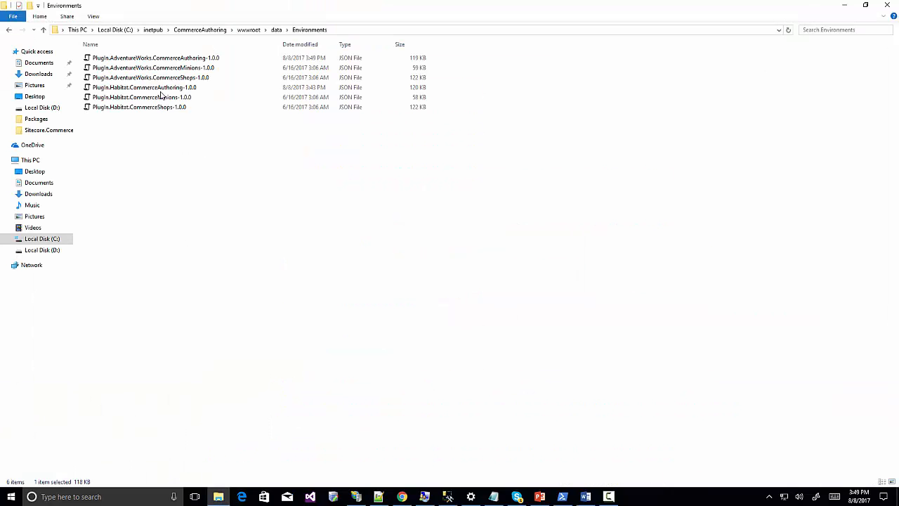
{"action": "right_click", "coordinate": [157, 68]}
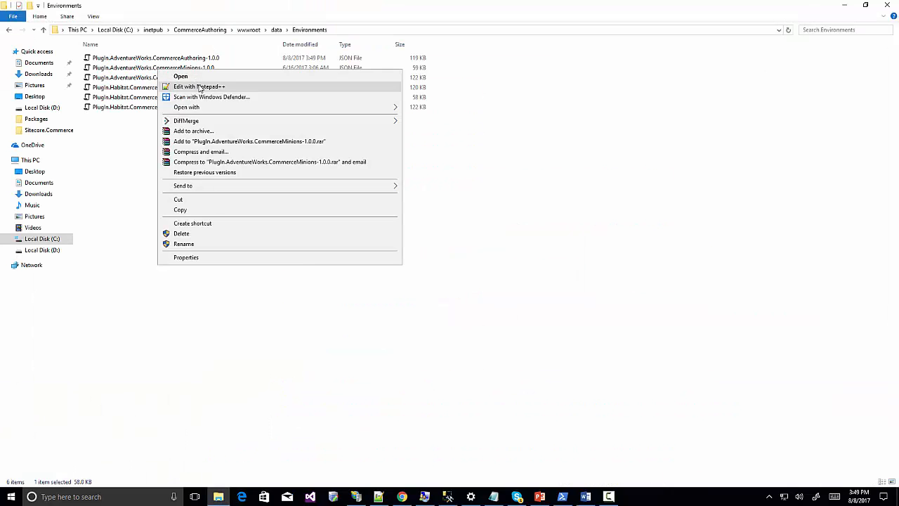
{"action": "left_click", "coordinate": [200, 87]}
{"action": "left_click", "coordinate": [541, 204]}
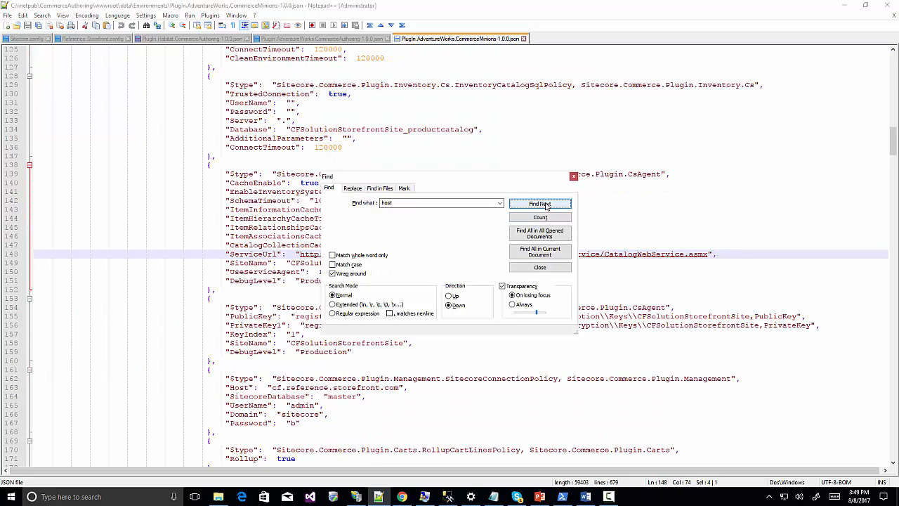
{"action": "left_click", "coordinate": [545, 204]}
{"action": "left_click", "coordinate": [270, 388]}
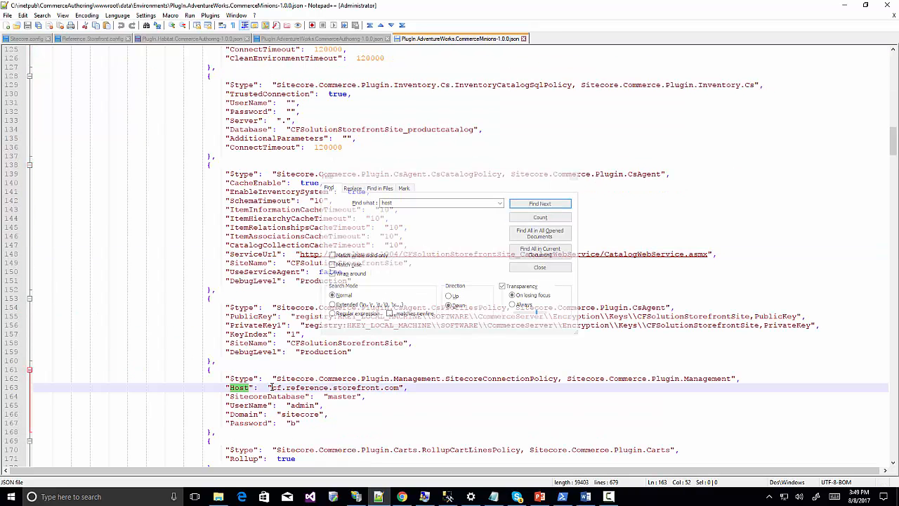
{"action": "key", "text": "shift+Right"}
{"action": "key", "text": "shift+Right"}
{"action": "key", "text": "shift+Right"}
{"action": "key", "text": "shift+Right"}
{"action": "key", "text": "shift+Right"}
{"action": "key", "text": "shift+Right"}
{"action": "key", "text": "shift+Right"}
{"action": "key", "text": "shift+Right"}
{"action": "key", "text": "shift+Right"}
{"action": "key", "text": "shift+Right"}
{"action": "key", "text": "shift+Right"}
{"action": "key", "text": "shift+Right"}
{"action": "key", "text": "shift+Right"}
{"action": "key", "text": "shift+Right"}
{"action": "key", "text": "shift+Right"}
{"action": "key", "text": "shift+Right"}
{"action": "key", "text": "shift+Right"}
{"action": "key", "text": "shift+Right"}
{"action": "key", "text": "shift+Right"}
{"action": "key", "text": "shift+Right"}
{"action": "key", "text": "shift+Right"}
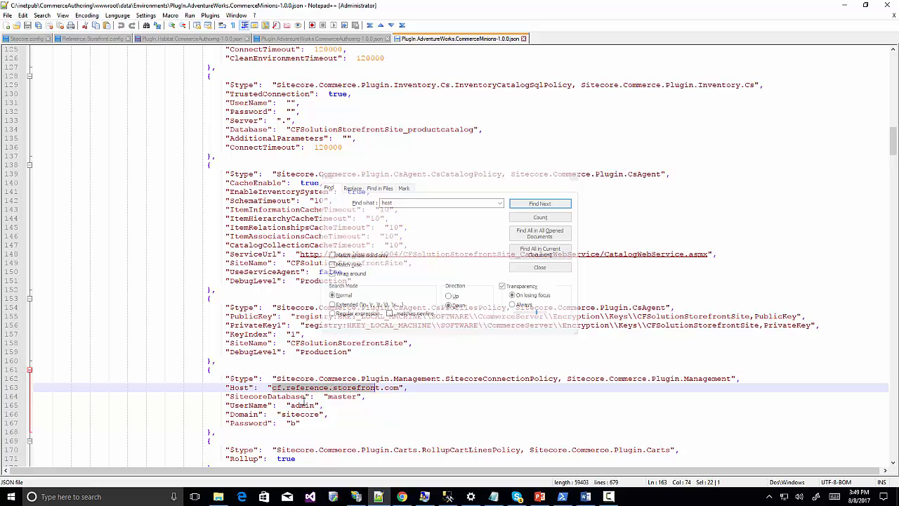
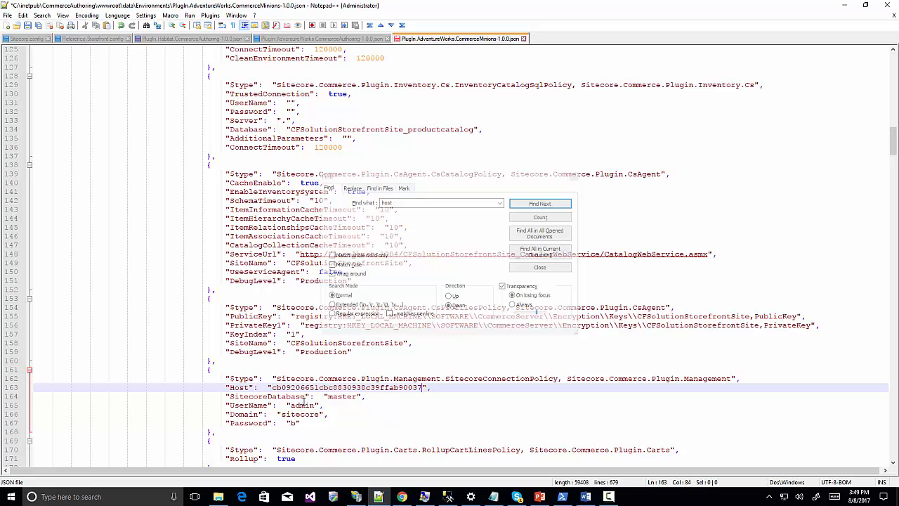
{"action": "key", "text": "ctrl+z"}
{"action": "key", "text": "shift+Left"}
{"action": "key", "text": "shift+Left"}
{"action": "key", "text": "shift+Left"}
{"action": "key", "text": "shift+Left"}
{"action": "key", "text": "shift+Left"}
{"action": "key", "text": "shift+Left"}
{"action": "key", "text": "shift+Left"}
{"action": "key", "text": "shift+Left"}
{"action": "key", "text": "shift+Left"}
{"action": "key", "text": "shift+Left"}
{"action": "key", "text": "shift+Left"}
{"action": "key", "text": "shift+Left"}
{"action": "key", "text": "shift+Left"}
{"action": "key", "text": "shift+Left"}
{"action": "key", "text": "shift+Left"}
{"action": "key", "text": "shift+Left"}
{"action": "key", "text": "shift+Left"}
{"action": "key", "text": "shift+Left"}
{"action": "key", "text": "shift+Left"}
{"action": "key", "text": "shift+Left"}
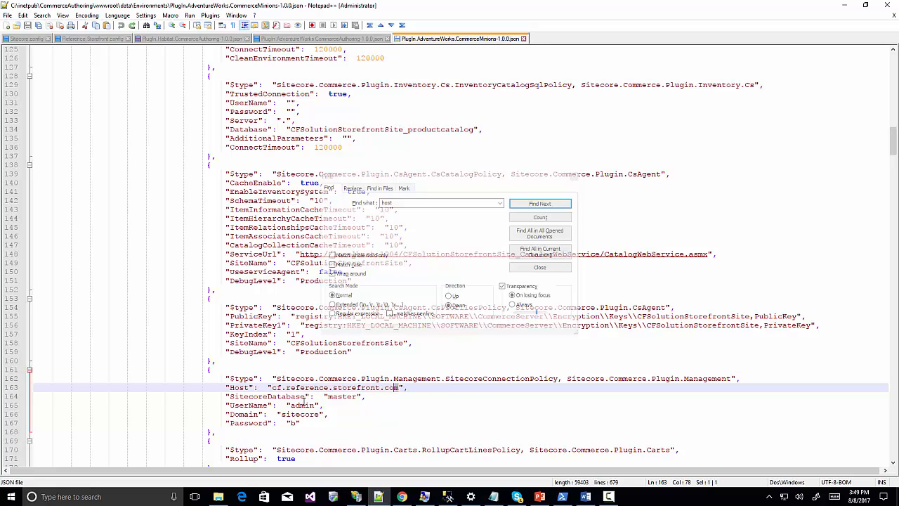
{"action": "key", "text": "shift+Left"}
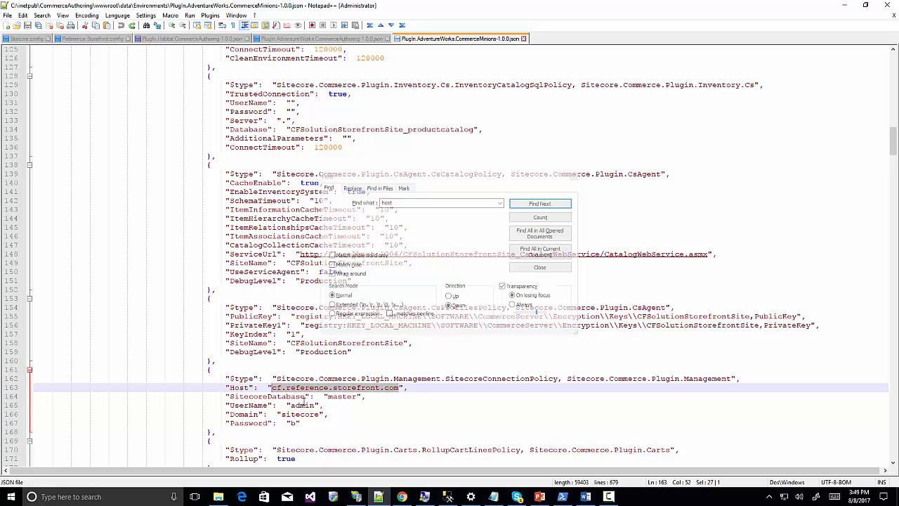
{"action": "type", "text": "shop.s"}
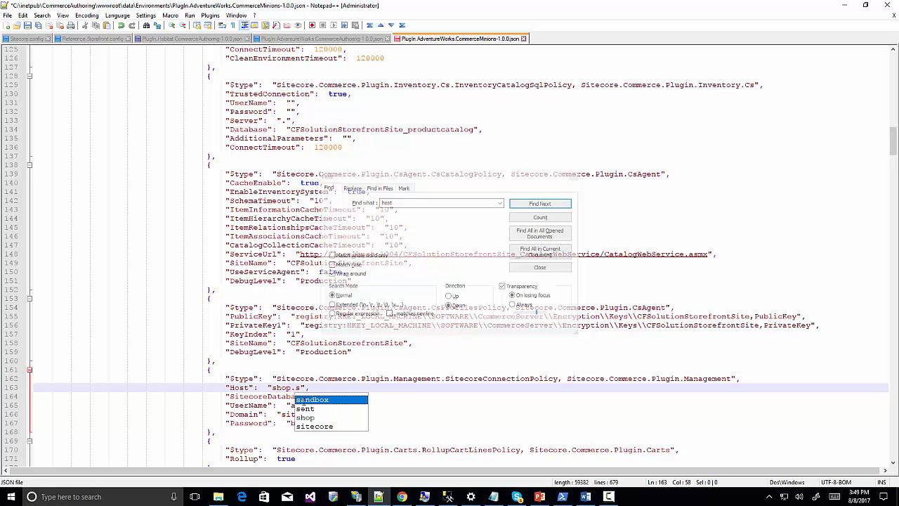
{"action": "type", "text": "torefr"}
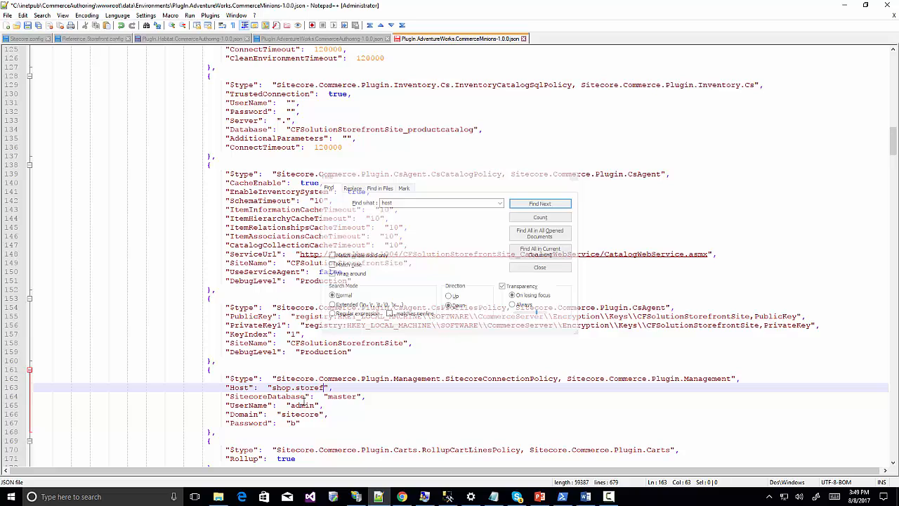
{"action": "type", "text": "ong"}
{"action": "type", "text": ".local"}
{"action": "key", "text": "shift+Left"}
{"action": "key", "text": "shift+Left"}
{"action": "key", "text": "shift+Left"}
{"action": "key", "text": "shift+Left"}
{"action": "key", "text": "shift+Left"}
{"action": "key", "text": "shift+Left"}
{"action": "key", "text": "shift+Left"}
{"action": "key", "text": "shift+Left"}
{"action": "key", "text": "shift+Left"}
{"action": "key", "text": "shift+Left"}
{"action": "key", "text": "shift+Left"}
{"action": "key", "text": "shift+Left"}
{"action": "key", "text": "shift+Left"}
{"action": "key", "text": "shift+Left"}
{"action": "key", "text": "shift+Left"}
{"action": "key", "text": "shift+Left"}
{"action": "key", "text": "shift+Left"}
{"action": "key", "text": "shift+Left"}
{"action": "key", "text": "shift+Left"}
{"action": "key", "text": "shift+Left"}
{"action": "key", "text": "shift+Left"}
{"action": "key", "text": "ctrl+c"}
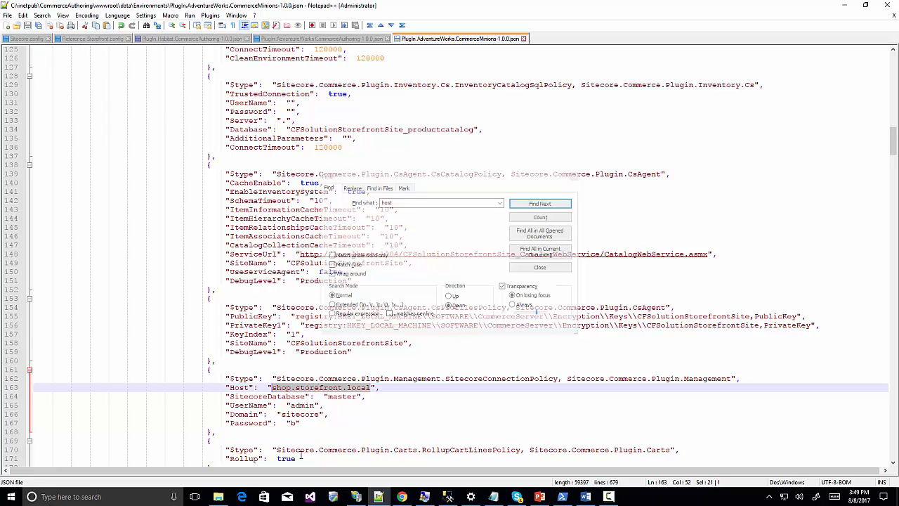
Replace the line 766 Host in the CommerceShops file with shop.storefront.local and save it.
{"action": "left_click", "coordinate": [219, 496]}
{"action": "right_click", "coordinate": [174, 77]}
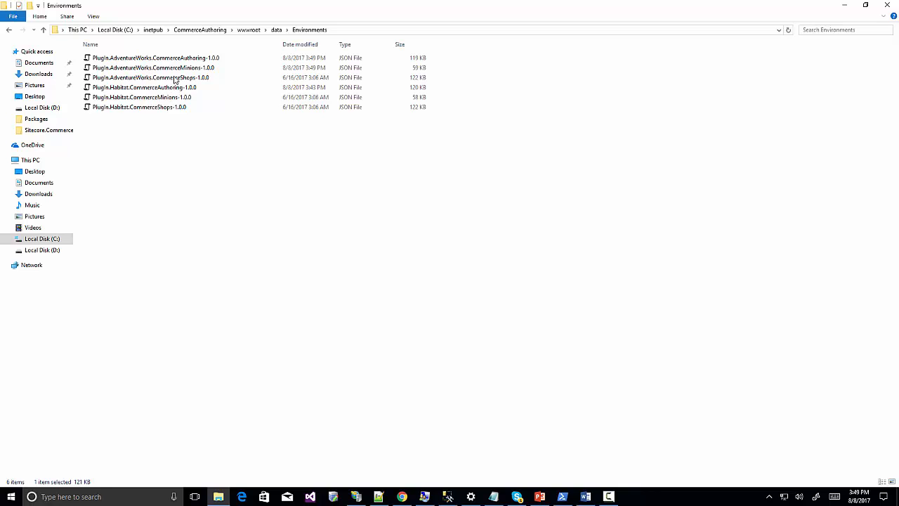
{"action": "left_click", "coordinate": [203, 93]}
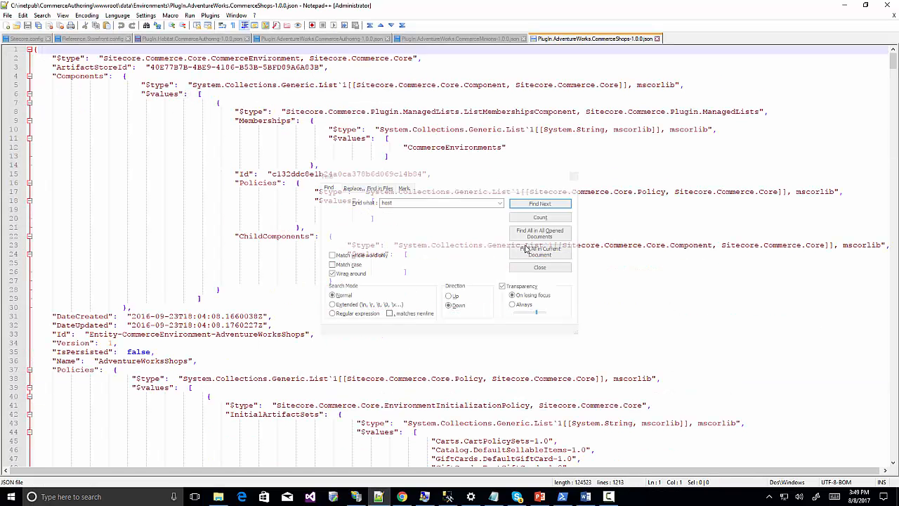
{"action": "left_click", "coordinate": [544, 206]}
{"action": "left_click", "coordinate": [544, 206]}
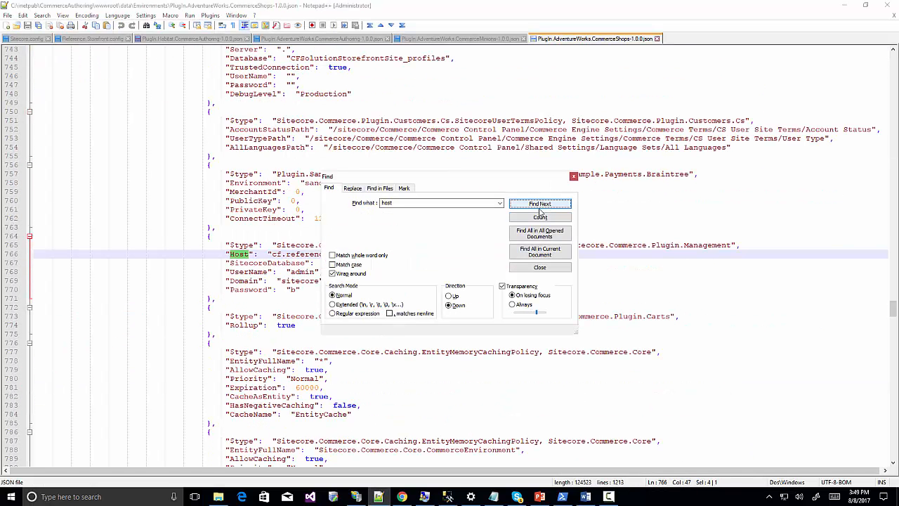
{"action": "left_click", "coordinate": [277, 254]}
{"action": "left_click", "coordinate": [273, 255]}
{"action": "left_click_drag", "start_coordinate": [273, 254], "coordinate": [398, 254]}
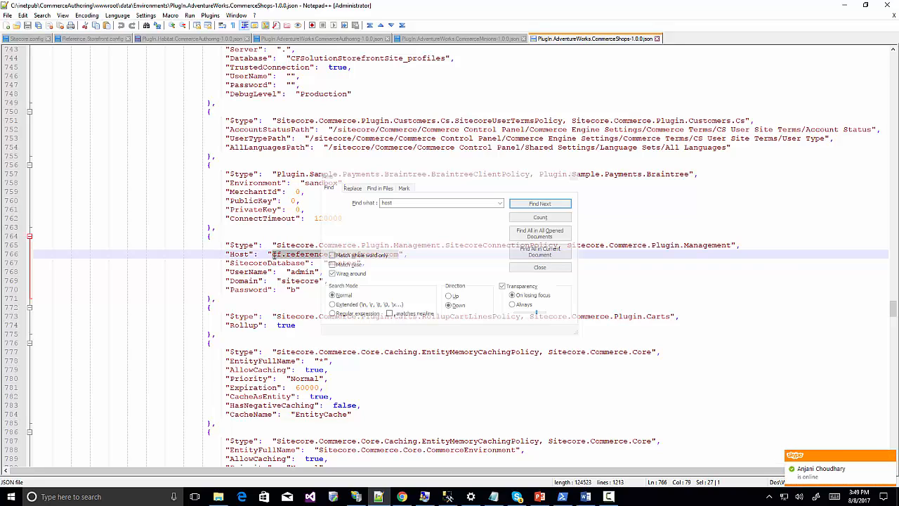
{"action": "key", "text": "ctrl+v"}
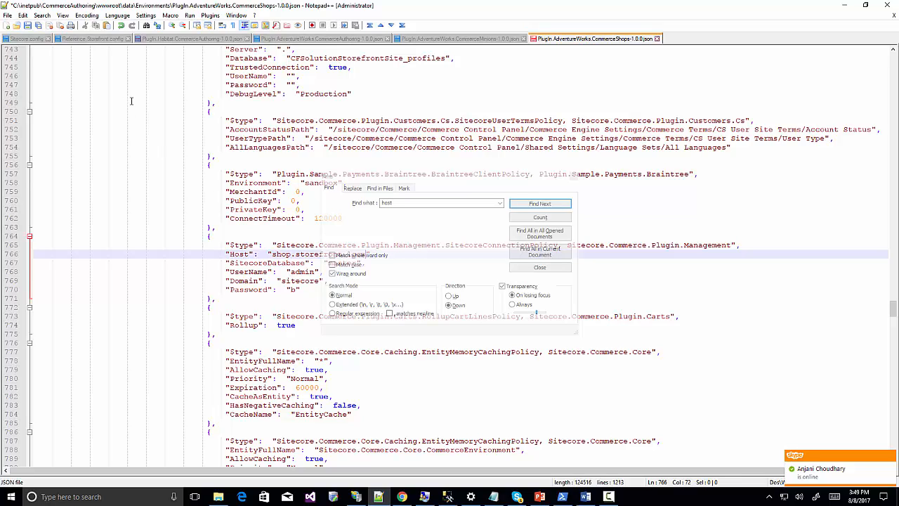
{"action": "type", "text": "l"}
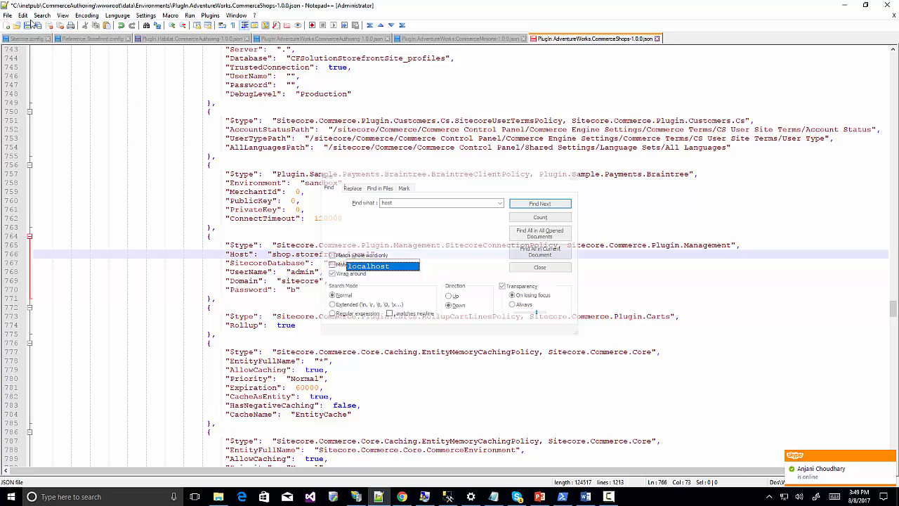
{"action": "left_click", "coordinate": [28, 26]}
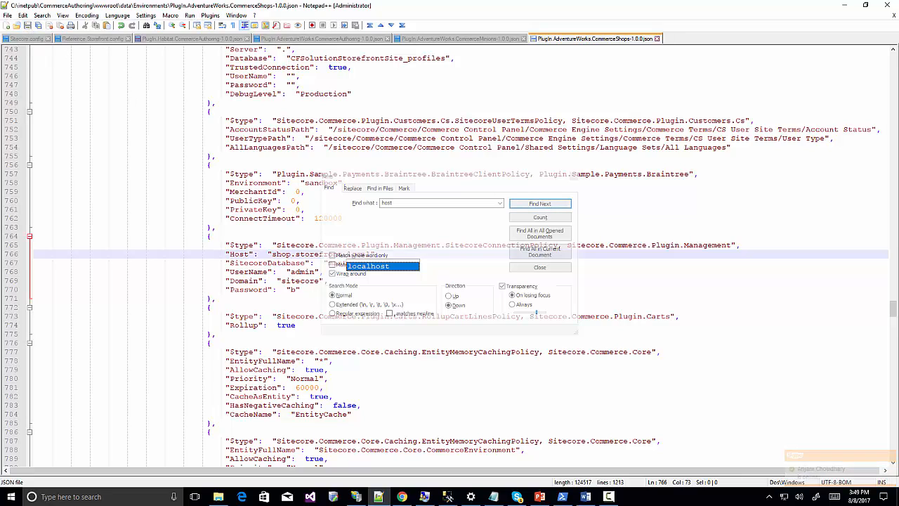
{"action": "left_click", "coordinate": [219, 497]}
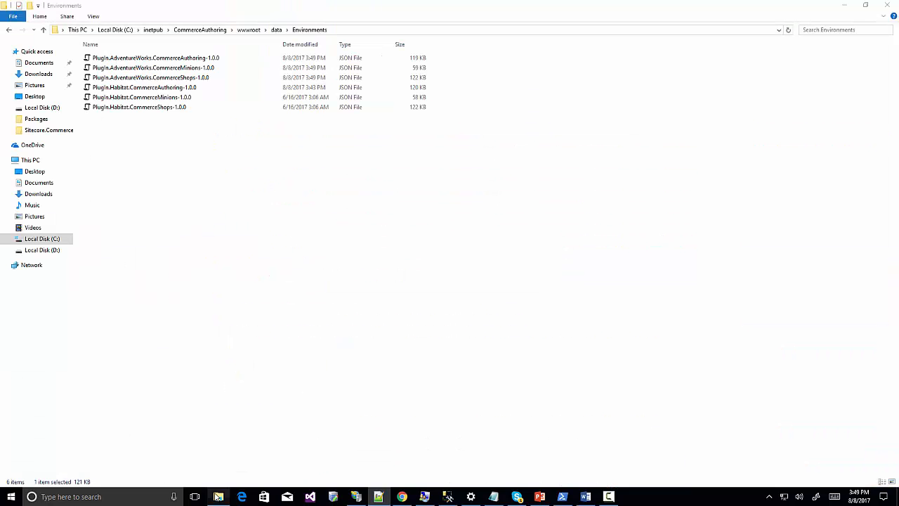
Replace the Host on line 767 of the Habitat CommerceAuthoring file with shop.storefront.local.
{"action": "right_click", "coordinate": [184, 87]}
{"action": "left_click", "coordinate": [232, 104]}
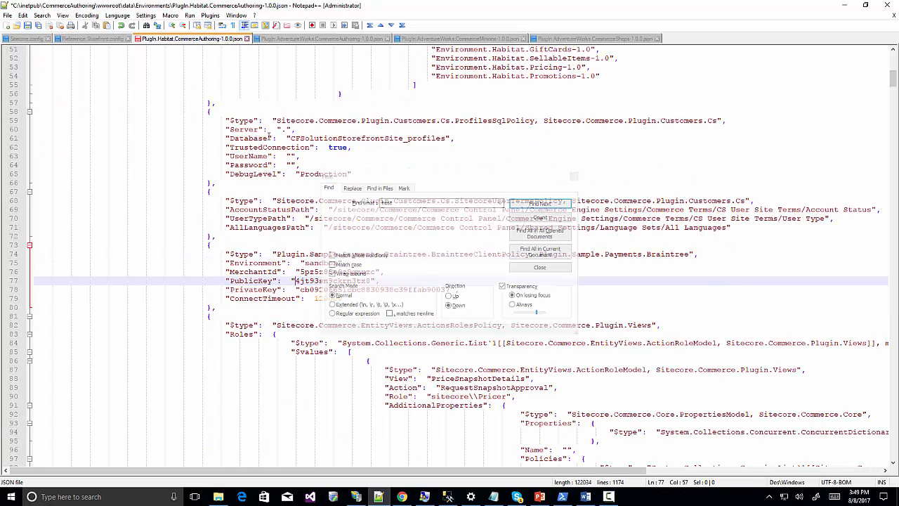
{"action": "left_click", "coordinate": [420, 211]}
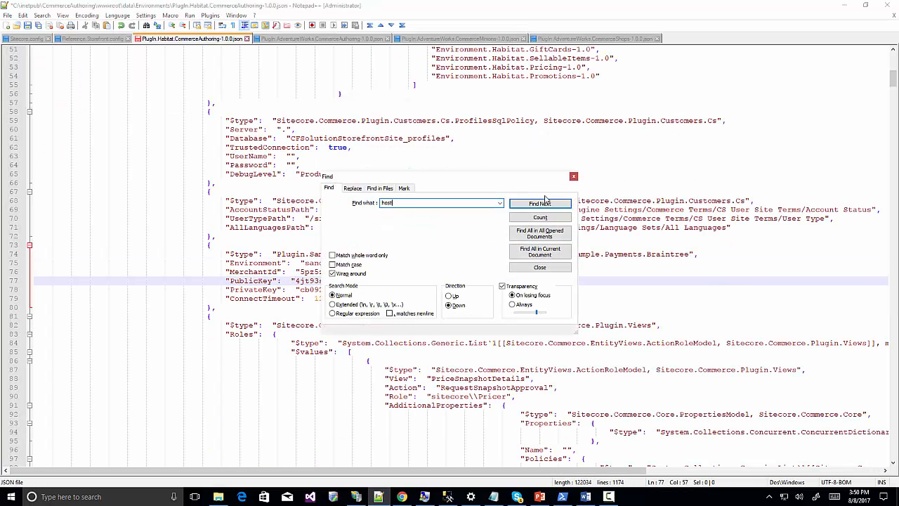
{"action": "left_click", "coordinate": [541, 203]}
{"action": "key", "text": "Return"}
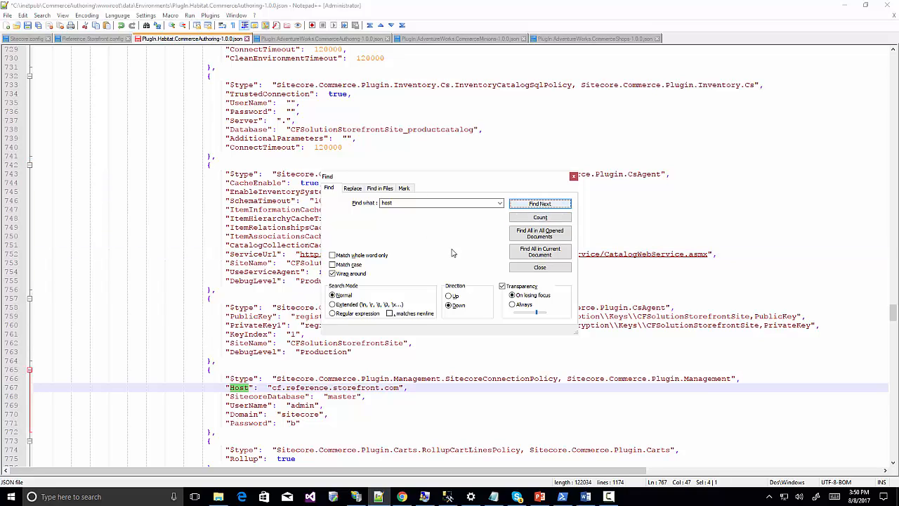
{"action": "left_click", "coordinate": [274, 386]}
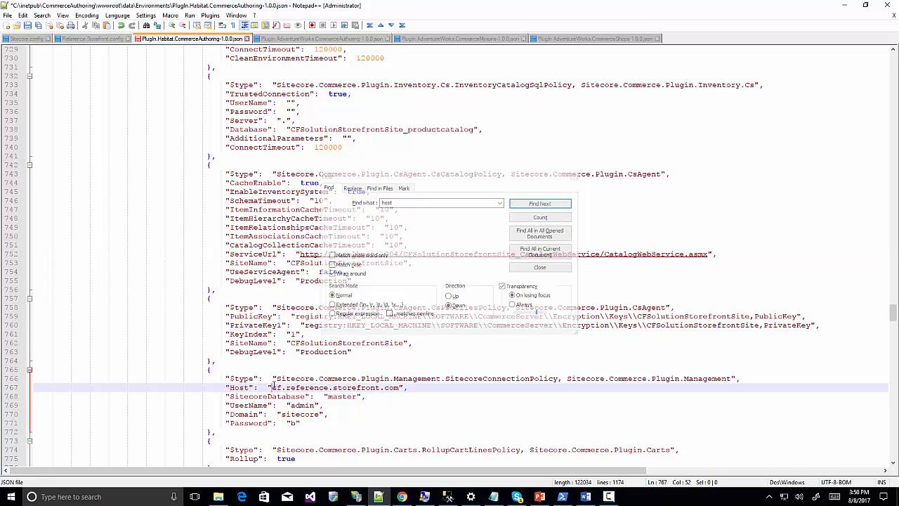
{"action": "key", "text": "shift+Right"}
{"action": "key", "text": "shift+Right"}
{"action": "key", "text": "shift+Right"}
{"action": "key", "text": "shift+Right"}
{"action": "key", "text": "shift+Right"}
{"action": "key", "text": "shift+Right"}
{"action": "key", "text": "shift+Right"}
{"action": "key", "text": "shift+Right"}
{"action": "key", "text": "shift+Right"}
{"action": "key", "text": "shift+Right"}
{"action": "key", "text": "shift+Right"}
{"action": "key", "text": "shift+Right"}
{"action": "key", "text": "shift+Right"}
{"action": "key", "text": "shift+Right"}
{"action": "key", "text": "shift+Right"}
{"action": "key", "text": "shift+Right"}
{"action": "key", "text": "shift+Right"}
{"action": "key", "text": "shift+Right"}
{"action": "key", "text": "shift+Right"}
{"action": "key", "text": "shift+Right"}
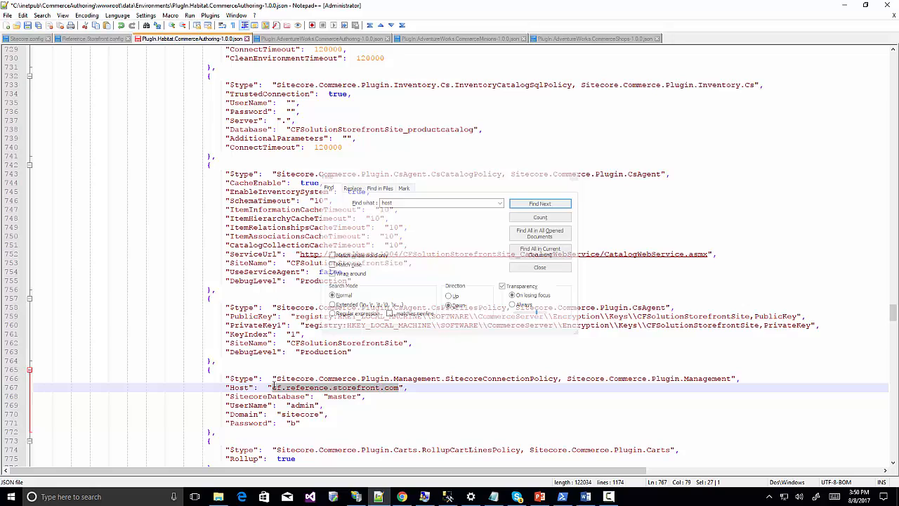
{"action": "key", "text": "ctrl+v"}
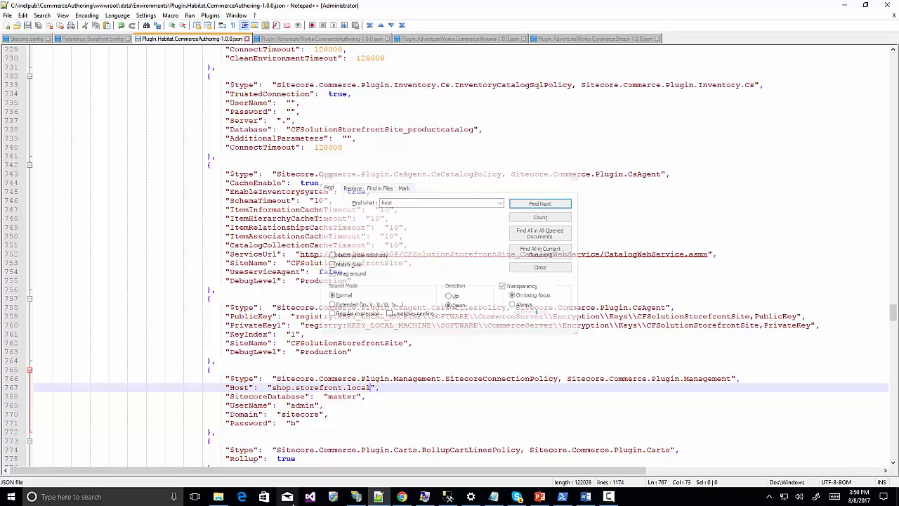
Set the Habitat CommerceMinions Host on line 163 to shop.storefront.local and save it.
{"action": "left_click", "coordinate": [219, 496]}
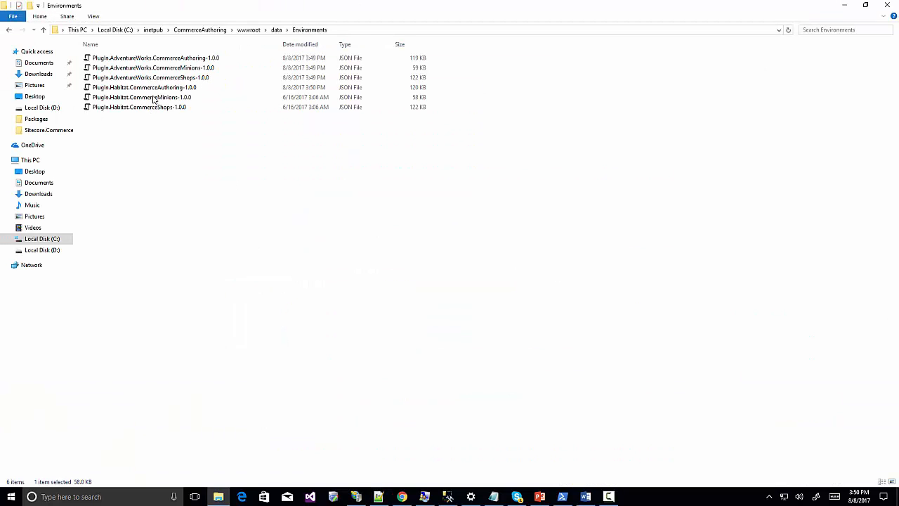
{"action": "right_click", "coordinate": [153, 98]}
{"action": "left_click", "coordinate": [170, 113]}
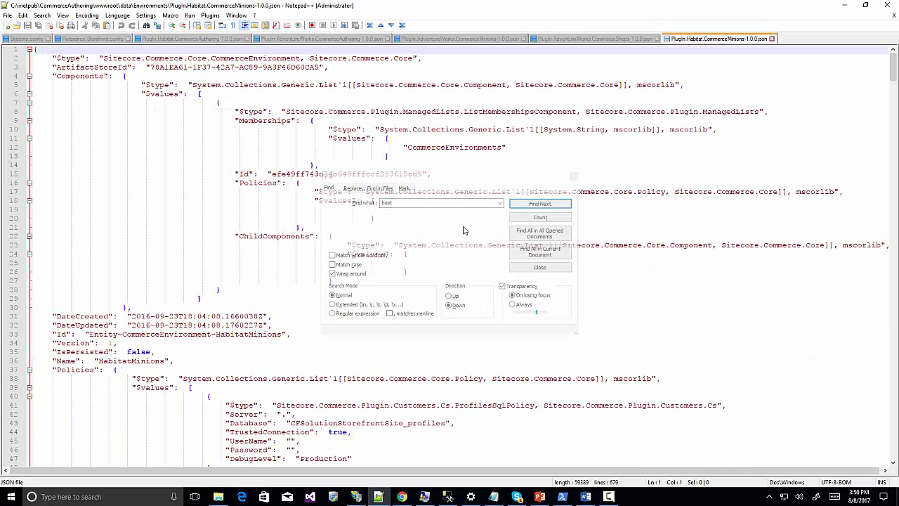
{"action": "left_click", "coordinate": [538, 204]}
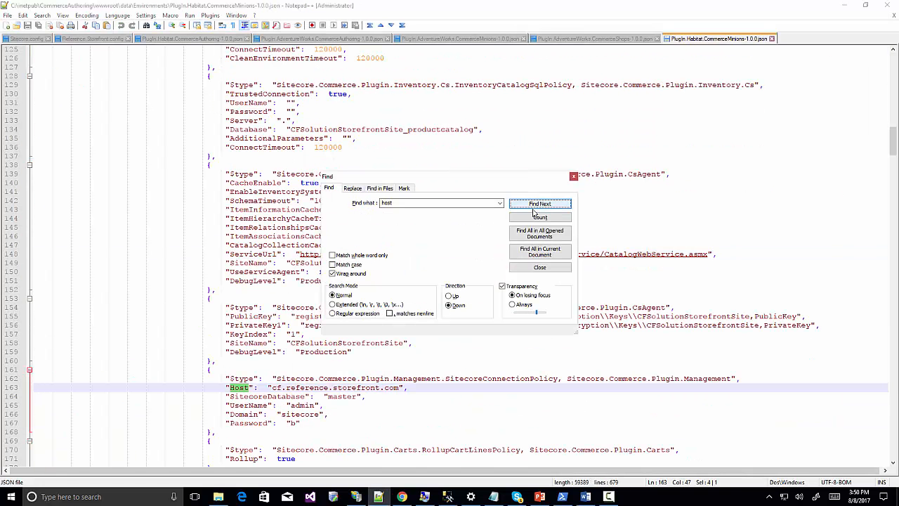
{"action": "left_click", "coordinate": [272, 387]}
{"action": "key", "text": "shift+Right"}
{"action": "key", "text": "shift+Right"}
{"action": "key", "text": "shift+Right"}
{"action": "key", "text": "shift+Right"}
{"action": "key", "text": "shift+Right"}
{"action": "key", "text": "shift+Right"}
{"action": "key", "text": "shift+Right"}
{"action": "key", "text": "shift+Right"}
{"action": "key", "text": "shift+Right"}
{"action": "key", "text": "shift+Right"}
{"action": "key", "text": "shift+Right"}
{"action": "key", "text": "shift+Right"}
{"action": "key", "text": "shift+Right"}
{"action": "key", "text": "shift+Right"}
{"action": "key", "text": "shift+Right"}
{"action": "key", "text": "shift+Right"}
{"action": "key", "text": "shift+Right"}
{"action": "key", "text": "shift+Right"}
{"action": "key", "text": "shift+Right"}
{"action": "key", "text": "shift+Right"}
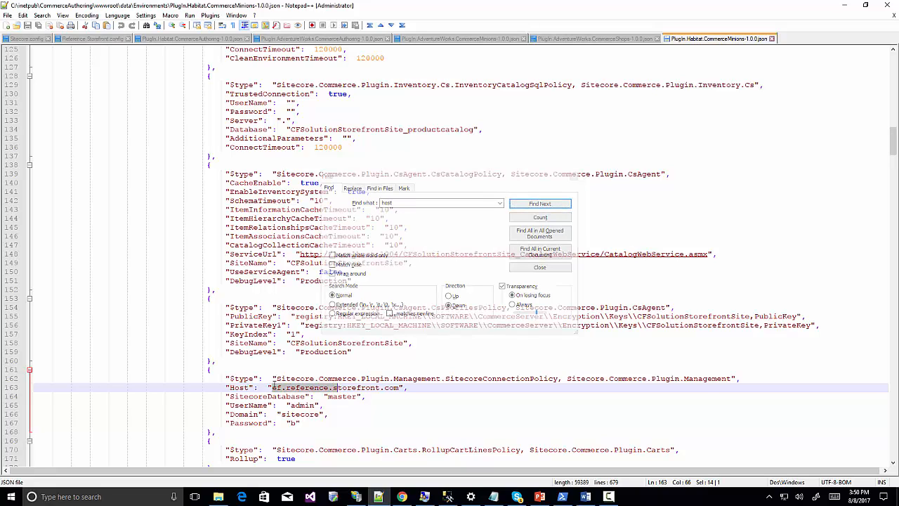
{"action": "key", "text": "shift+Left"}
{"action": "type", "text": "shop.storefront.local"}
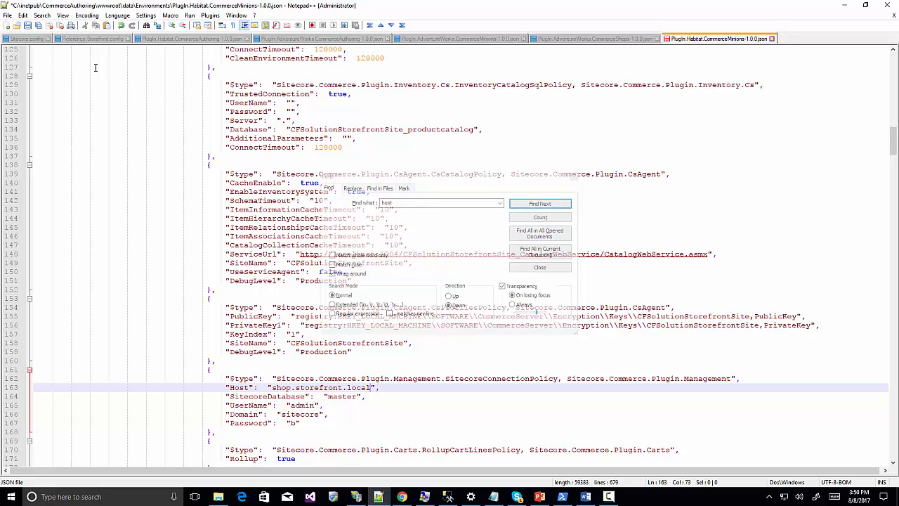
{"action": "key", "text": "ctrl+s"}
Replace the Habitat CommerceShops Host with shop.storefront.local and confirm no other host matches remain.
{"action": "left_click", "coordinate": [219, 497]}
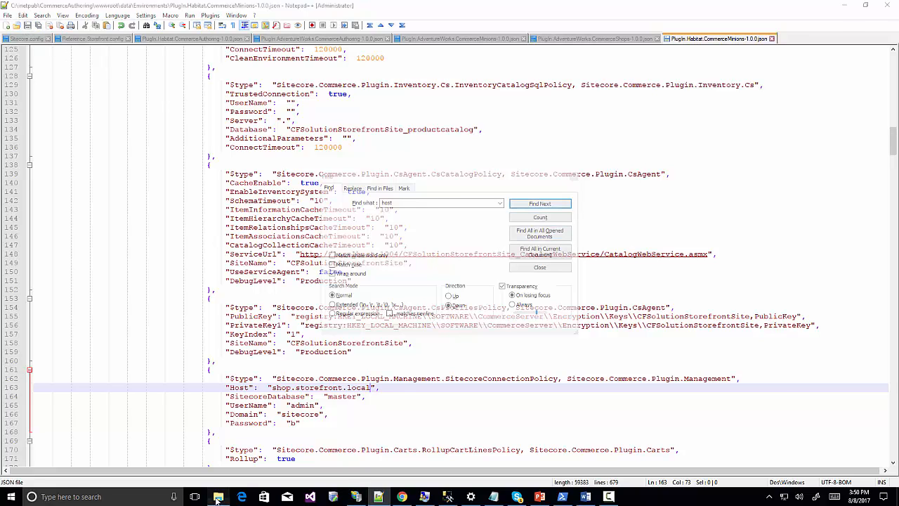
{"action": "right_click", "coordinate": [176, 110]}
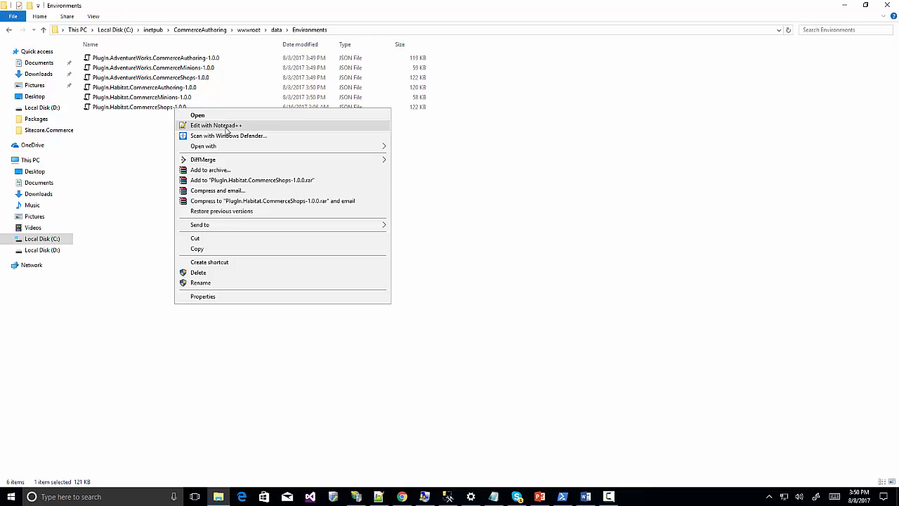
{"action": "left_click", "coordinate": [216, 125]}
{"action": "left_click", "coordinate": [444, 202]}
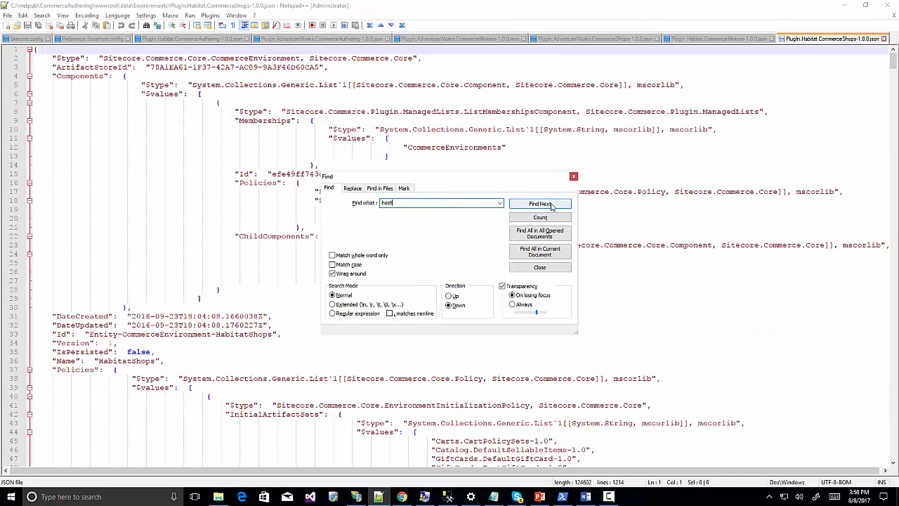
{"action": "left_click", "coordinate": [554, 205]}
{"action": "left_click", "coordinate": [273, 387]}
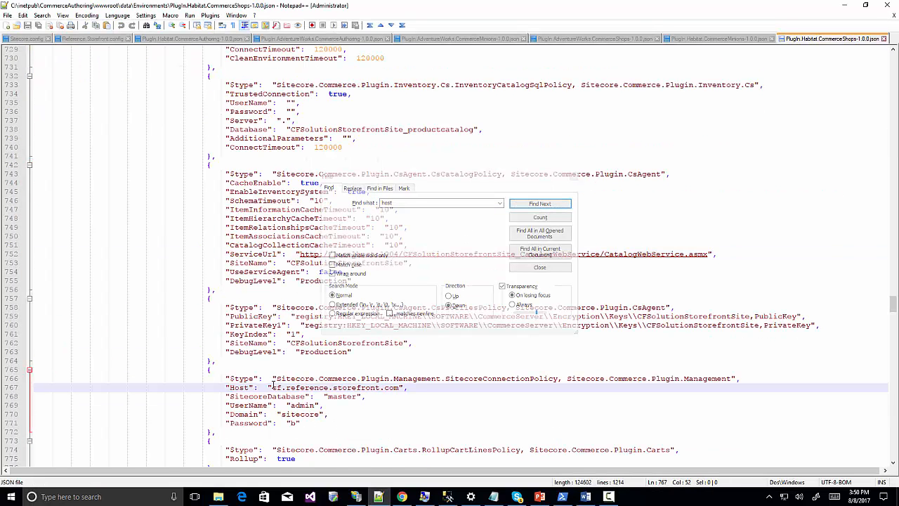
{"action": "key", "text": "shift+Right"}
{"action": "key", "text": "shift+Right"}
{"action": "key", "text": "shift+Right"}
{"action": "key", "text": "shift+Right"}
{"action": "key", "text": "shift+Right"}
{"action": "key", "text": "shift+Right"}
{"action": "key", "text": "shift+Right"}
{"action": "key", "text": "shift+Right"}
{"action": "key", "text": "shift+Right"}
{"action": "key", "text": "shift+Right"}
{"action": "key", "text": "shift+Right"}
{"action": "key", "text": "shift+Right"}
{"action": "key", "text": "shift+Right"}
{"action": "key", "text": "shift+Right"}
{"action": "key", "text": "shift+Right"}
{"action": "key", "text": "shift+Right"}
{"action": "key", "text": "shift+Right"}
{"action": "key", "text": "shift+Right"}
{"action": "key", "text": "shift+Right"}
{"action": "key", "text": "shift+Right"}
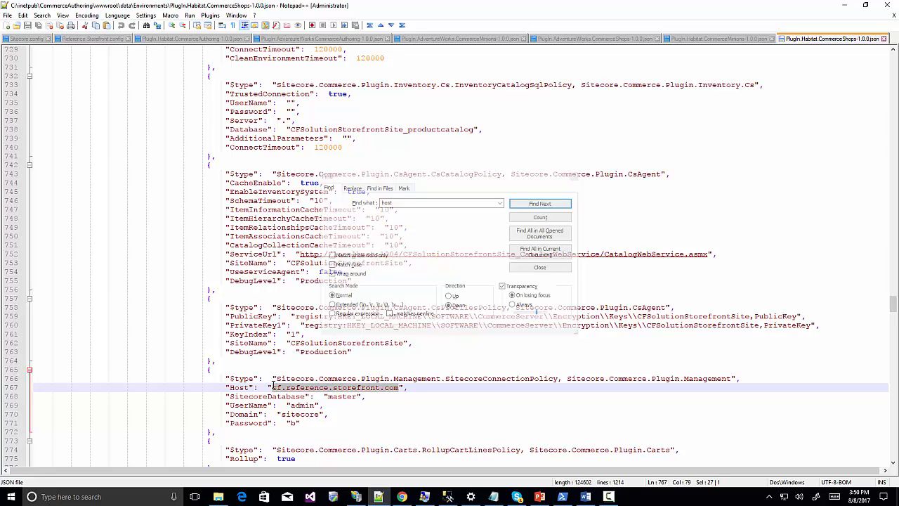
{"action": "type", "text": "shop.storefront.local"}
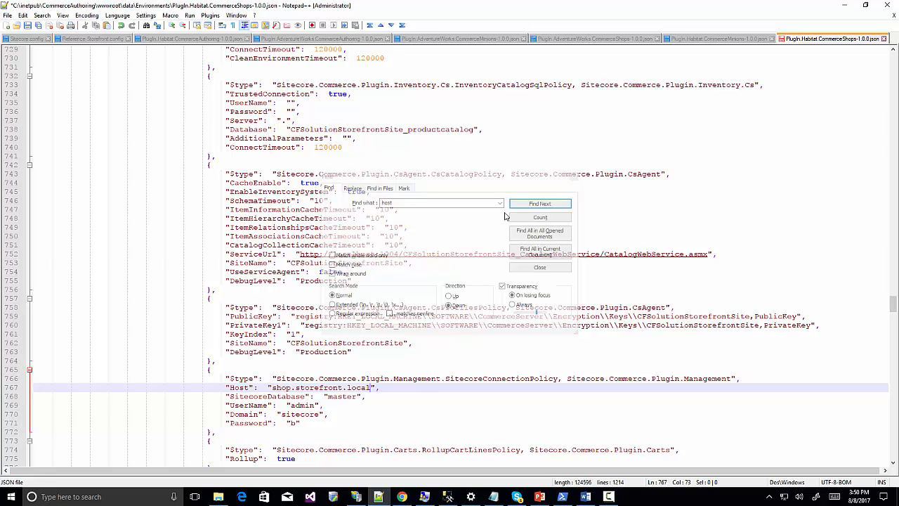
{"action": "left_click", "coordinate": [531, 204]}
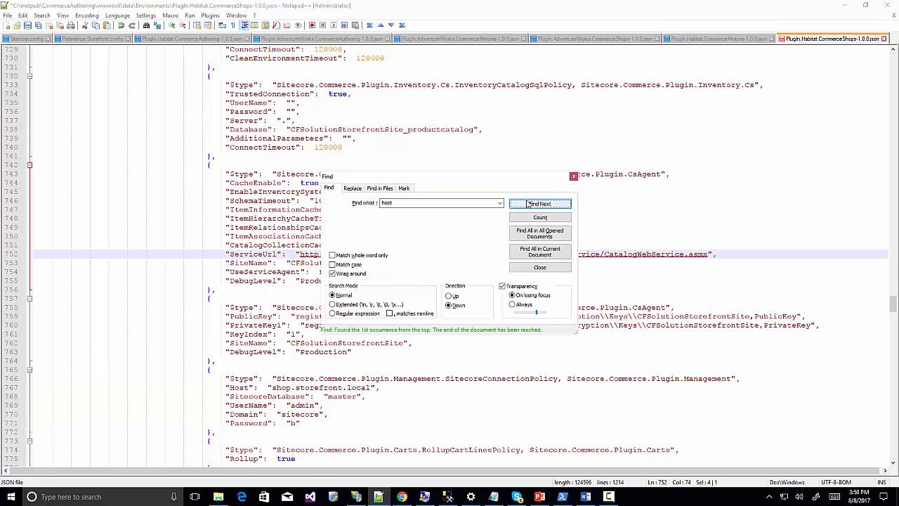
{"action": "left_click", "coordinate": [573, 175]}
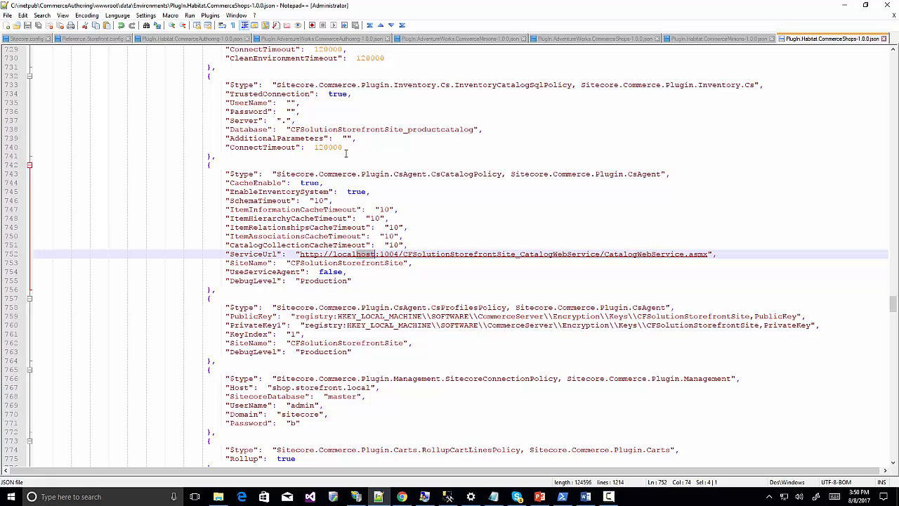
{"action": "left_click", "coordinate": [159, 39]}
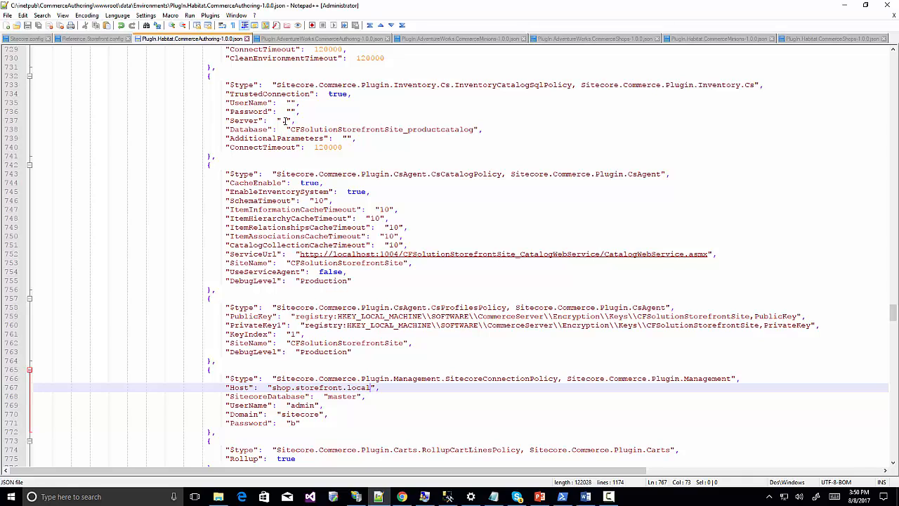
{"action": "left_click_drag", "start_coordinate": [226, 121], "coordinate": [310, 117]}
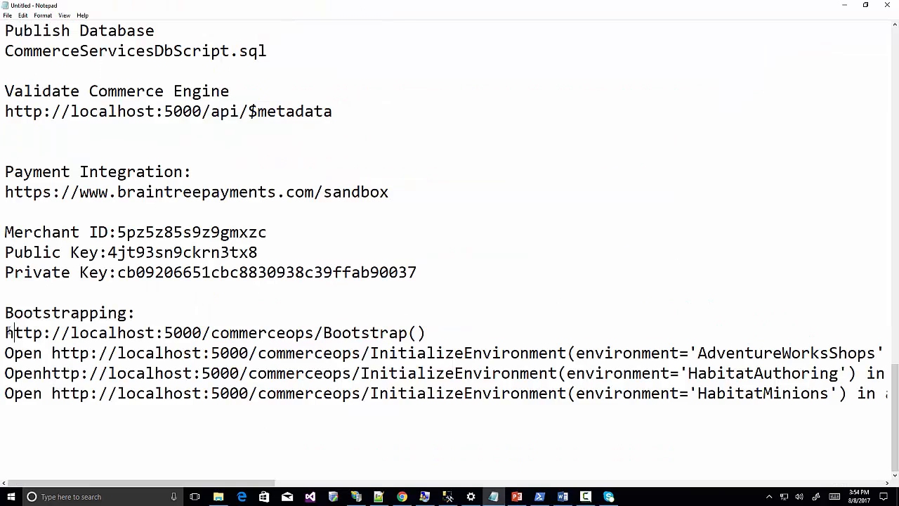
Run the Bootstrap() URL from the setup notes in Chrome and verify ResponseCode Ok.
{"action": "left_click_drag", "start_coordinate": [5, 333], "coordinate": [433, 337]}
{"action": "key", "text": "ctrl+c"}
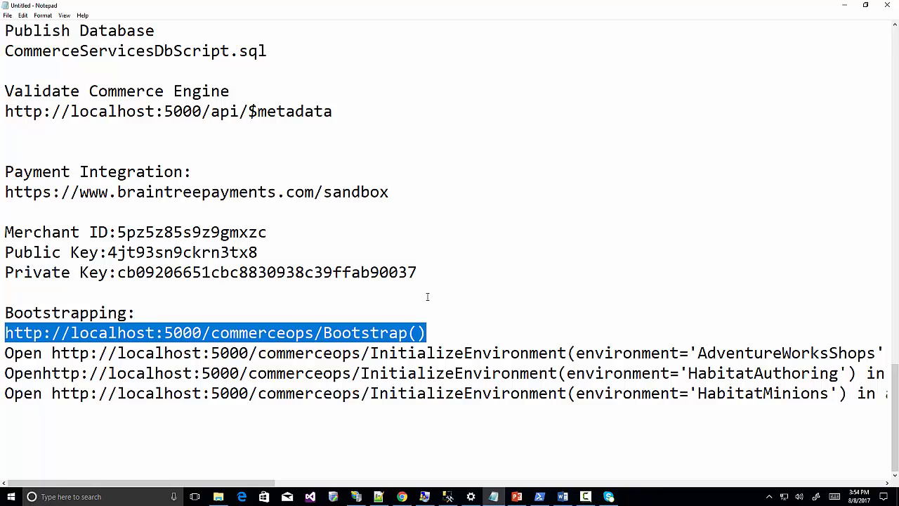
{"action": "left_click", "coordinate": [402, 496]}
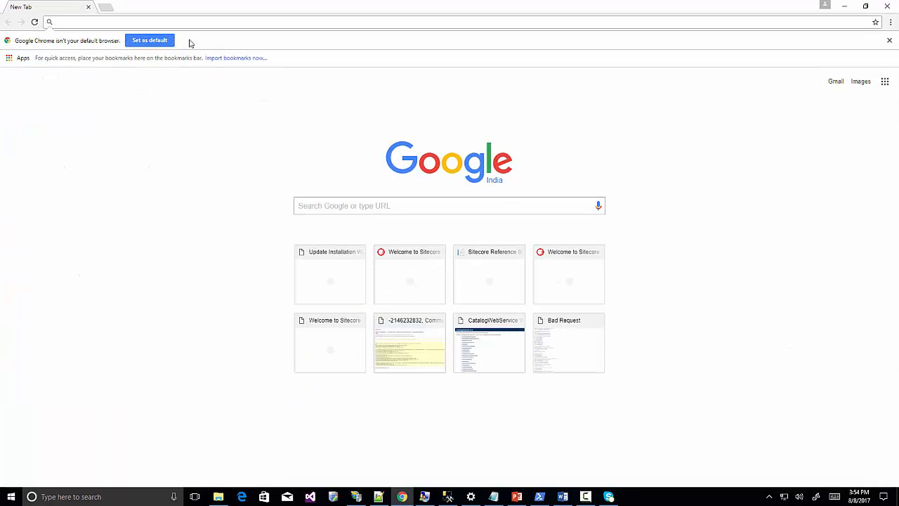
{"action": "key", "text": "ctrl+v"}
{"action": "key", "text": "Return"}
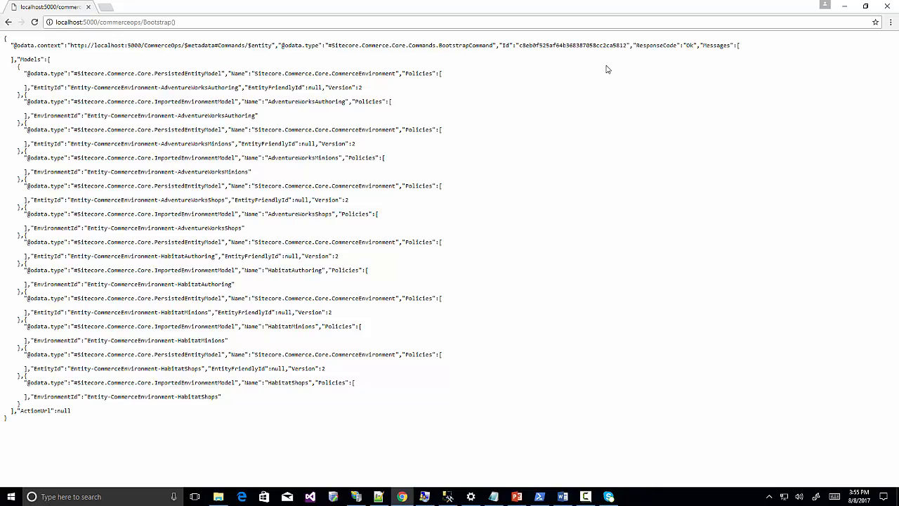
{"action": "left_click_drag", "start_coordinate": [636, 46], "coordinate": [694, 46]}
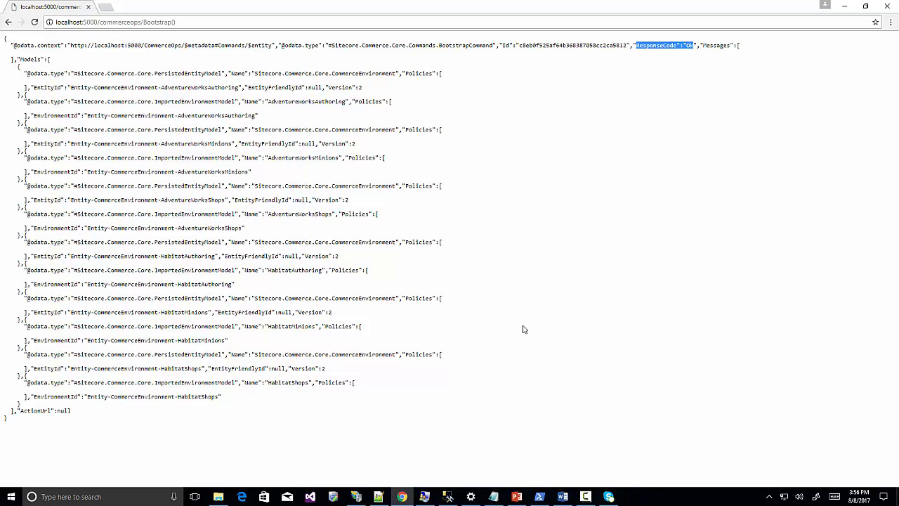
{"action": "left_click", "coordinate": [493, 497]}
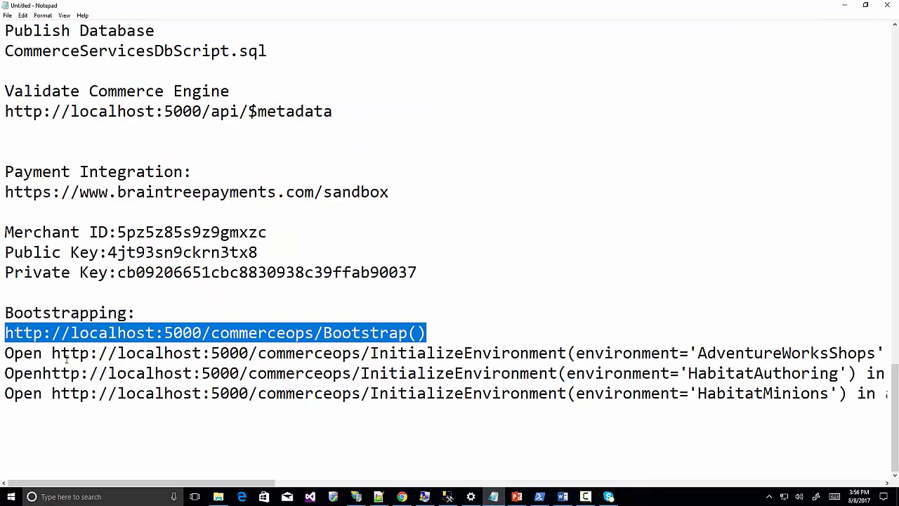
{"action": "left_click_drag", "start_coordinate": [51, 353], "coordinate": [295, 353]}
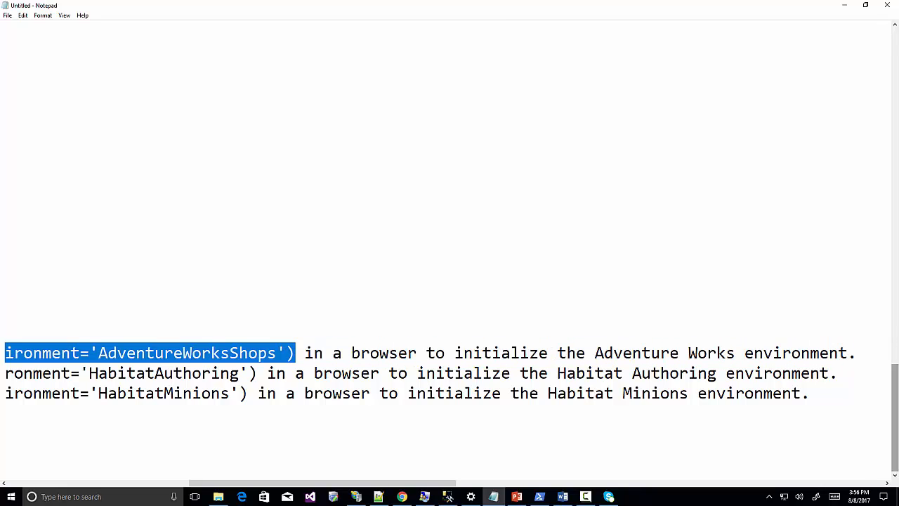
Load the AdventureWorksShops InitializeEnvironment URL in a new Chrome tab.
{"action": "left_click", "coordinate": [402, 497]}
{"action": "left_click", "coordinate": [186, 20]}
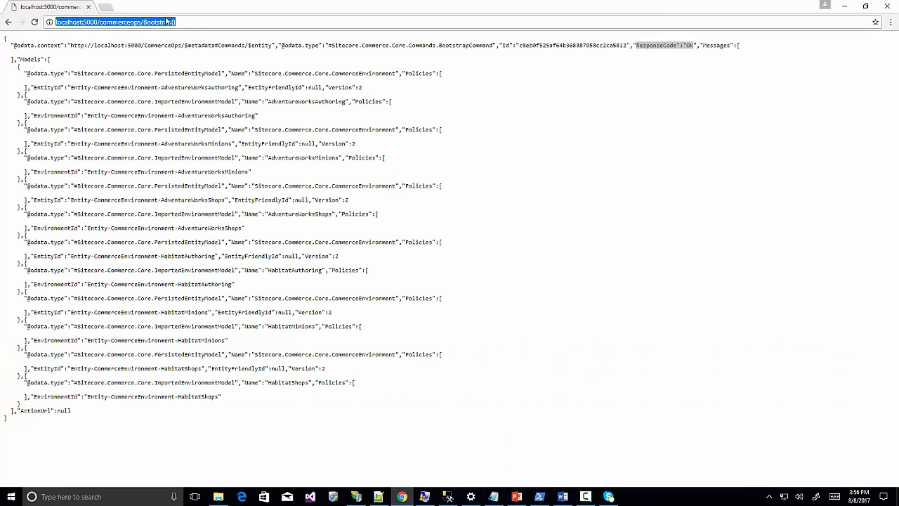
{"action": "left_click", "coordinate": [106, 7]}
{"action": "type", "text": "http://localhost:5000/commerceops/InitializeEnvironment(environment='AdventureWorksShops')"}
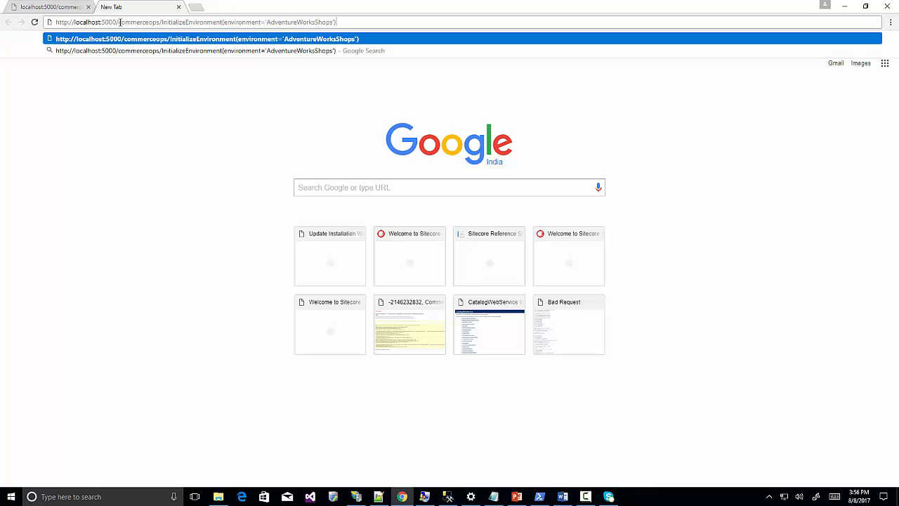
{"action": "key", "text": "Return"}
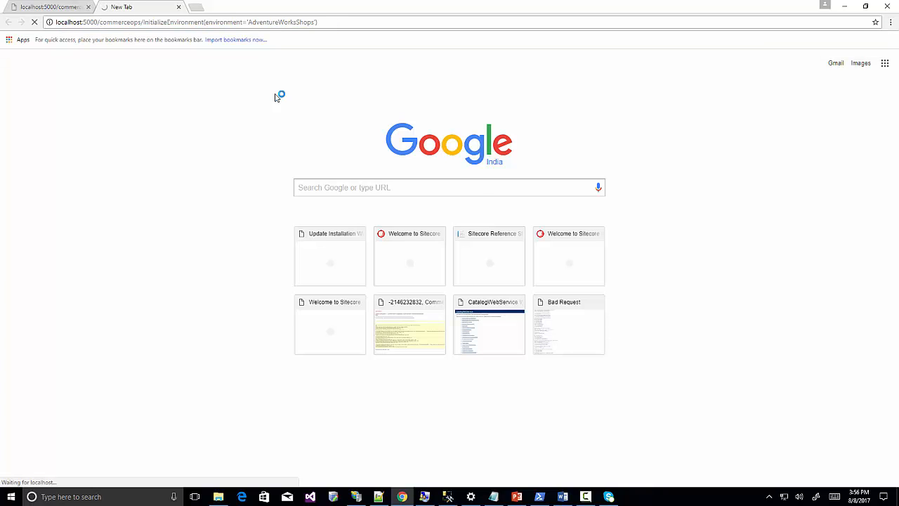
Copy the HabitatAuthoring InitializeEnvironment URL from the notes and run it in a new tab, checking ResponseCode Ok.
{"action": "left_click", "coordinate": [496, 499]}
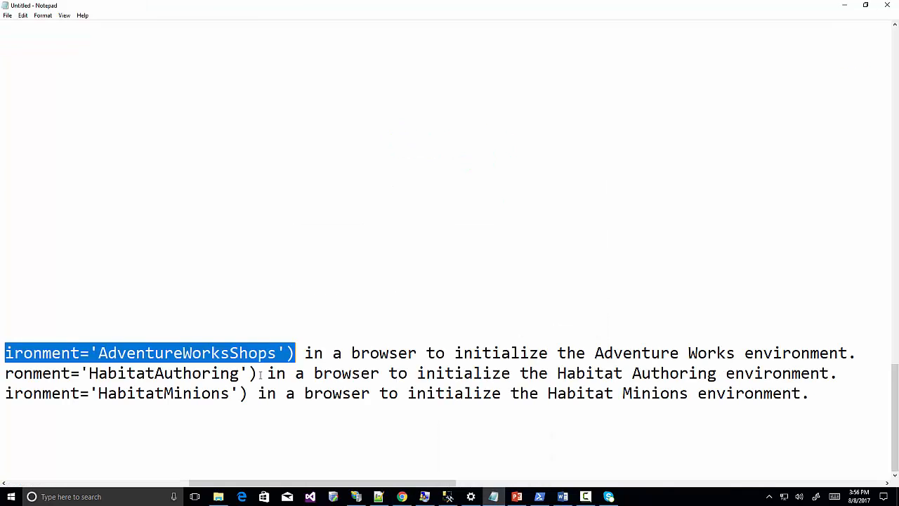
{"action": "left_click_drag", "start_coordinate": [260, 374], "coordinate": [32, 370]}
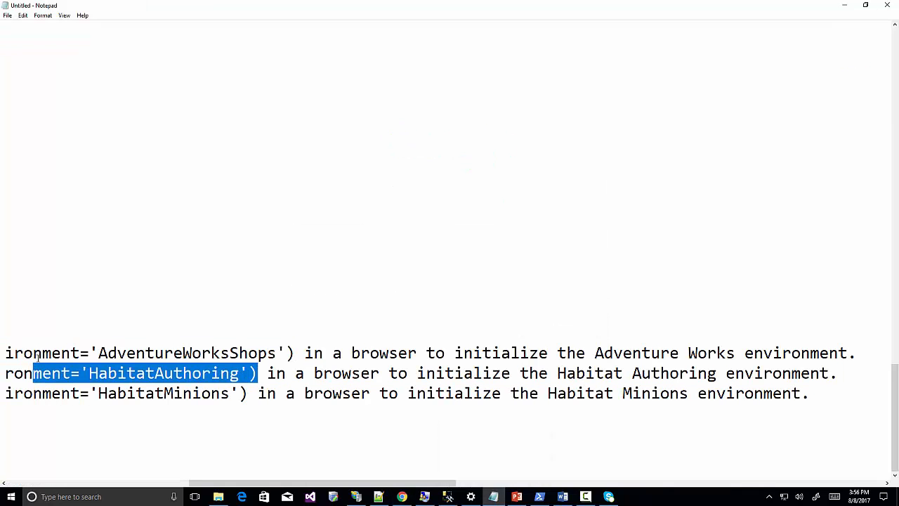
{"action": "key", "text": "shift+Left"}
{"action": "key", "text": "shift+Left"}
{"action": "key", "text": "shift+Left"}
{"action": "key", "text": "shift+Left"}
{"action": "key", "text": "shift+Left"}
{"action": "key", "text": "shift+Left"}
{"action": "key", "text": "shift+Left"}
{"action": "key", "text": "shift+Left"}
{"action": "key", "text": "shift+Left"}
{"action": "key", "text": "shift+Left"}
{"action": "key", "text": "shift+Left"}
{"action": "key", "text": "shift+Left"}
{"action": "key", "text": "shift+Left"}
{"action": "key", "text": "shift+Left"}
{"action": "key", "text": "shift+Left"}
{"action": "key", "text": "shift+Left"}
{"action": "key", "text": "shift+Left"}
{"action": "key", "text": "shift+Left"}
{"action": "key", "text": "shift+Left"}
{"action": "key", "text": "shift+Left"}
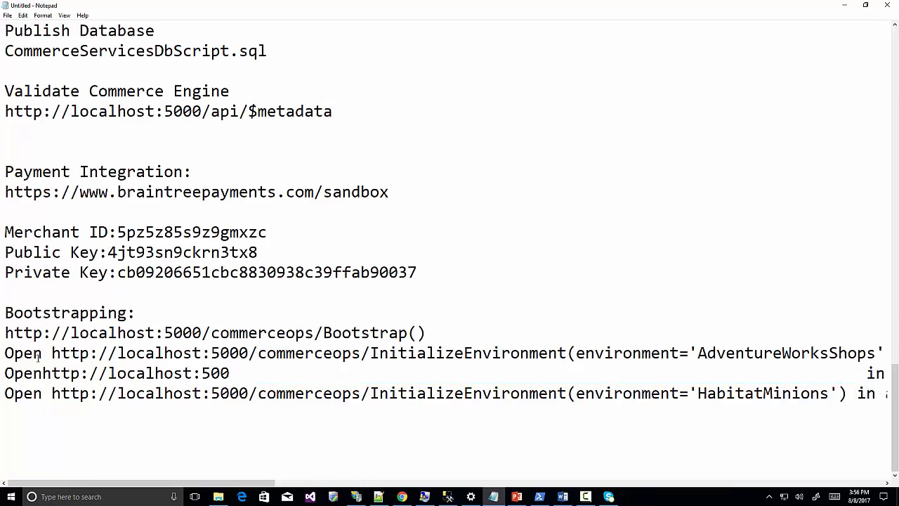
{"action": "key", "text": "shift+Left"}
{"action": "key", "text": "shift+Left"}
{"action": "key", "text": "shift+Left"}
{"action": "key", "text": "shift+Left"}
{"action": "key", "text": "shift+Left"}
{"action": "key", "text": "shift+Left"}
{"action": "key", "text": "shift+Left"}
{"action": "key", "text": "shift+Left"}
{"action": "key", "text": "shift+Left"}
{"action": "key", "text": "shift+Left"}
{"action": "key", "text": "shift+Left"}
{"action": "key", "text": "shift+Left"}
{"action": "key", "text": "alt+Tab"}
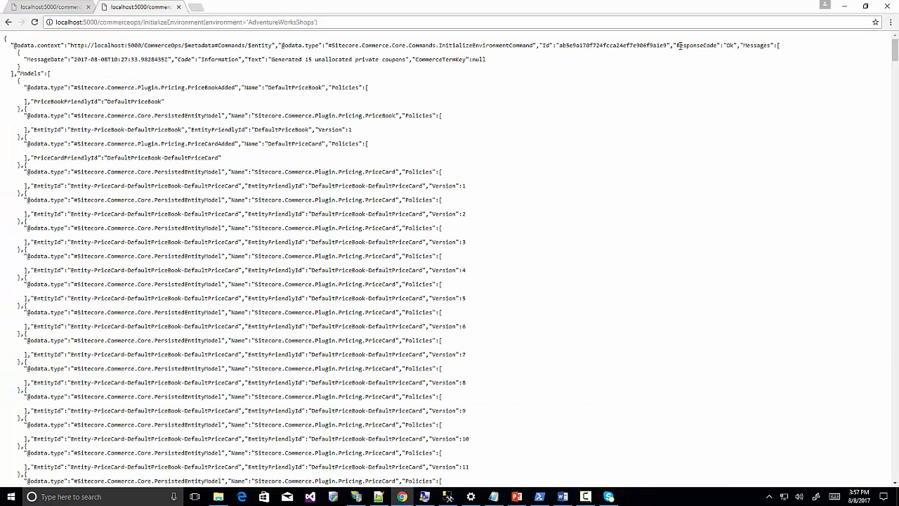
{"action": "left_click_drag", "start_coordinate": [678, 45], "coordinate": [735, 46]}
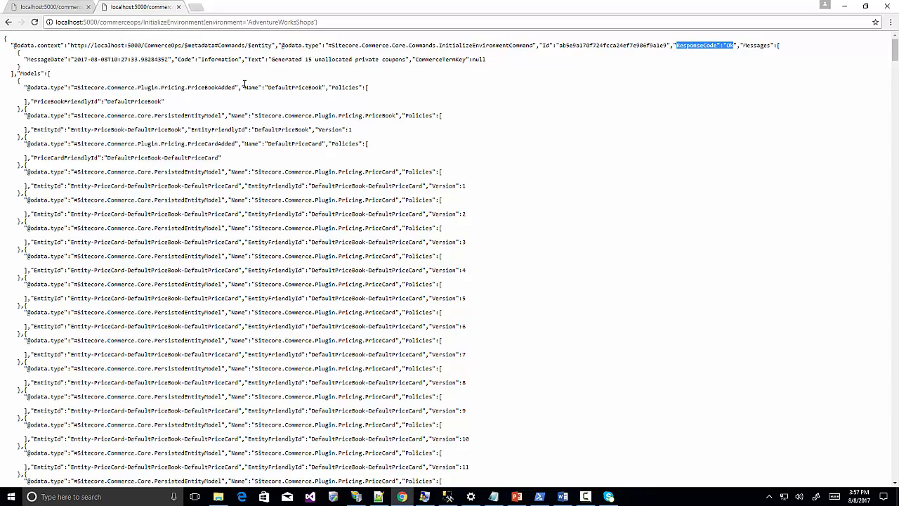
{"action": "left_click", "coordinate": [197, 7]}
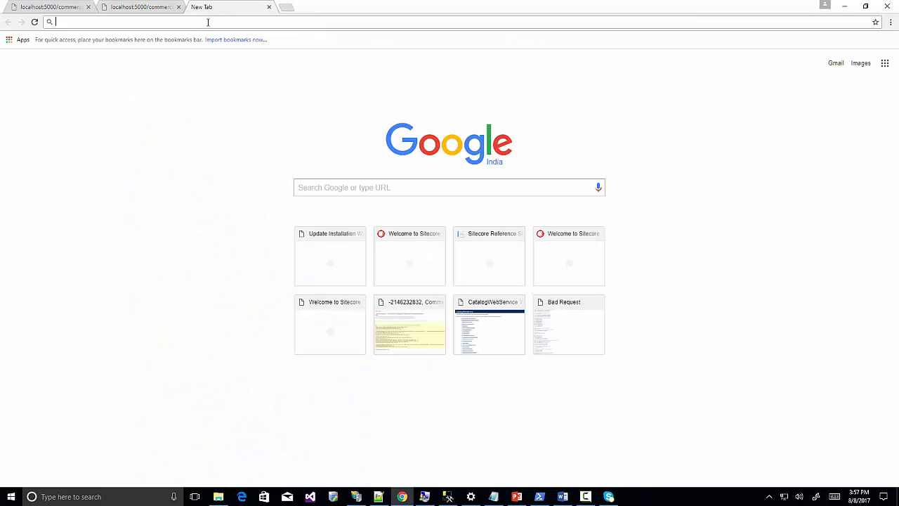
{"action": "type", "text": "http://localhost:5000/commerceops/InitializeEnvironment(environment='HabitatAuthoring')"}
{"action": "key", "text": "Return"}
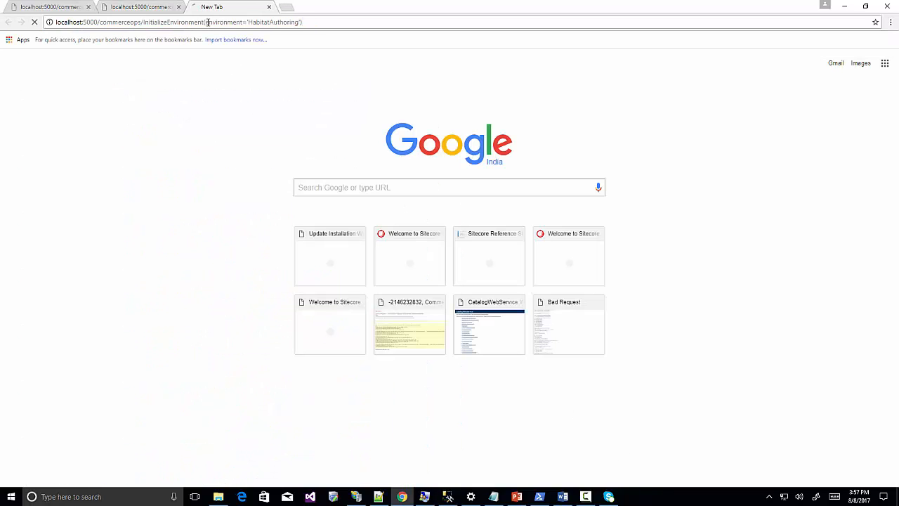
{"action": "left_click_drag", "start_coordinate": [675, 44], "coordinate": [732, 45]}
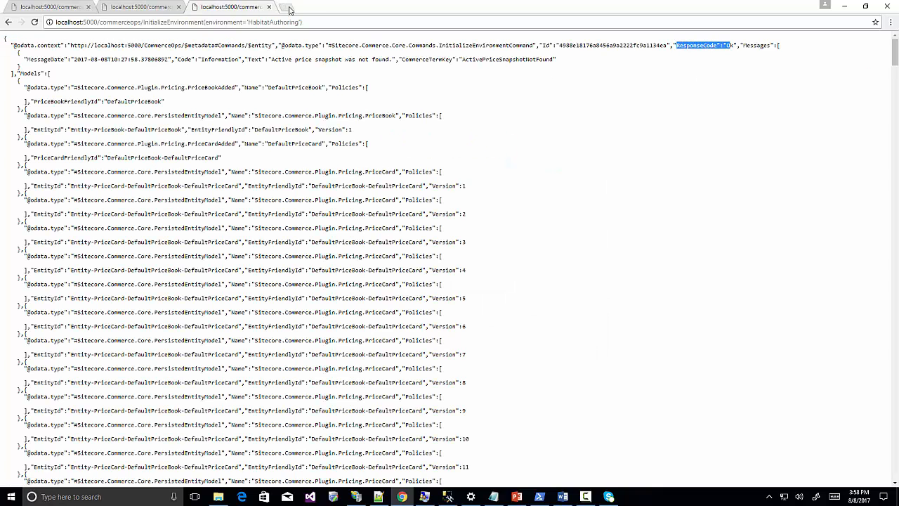
Run the HabitatMinions InitializeEnvironment URL in another tab and confirm ResponseCode Ok.
{"action": "left_click", "coordinate": [286, 8]}
{"action": "type", "text": "http://localhost:5000/commerceops/InitializeEnvironment(environment='HabitatMinions')"}
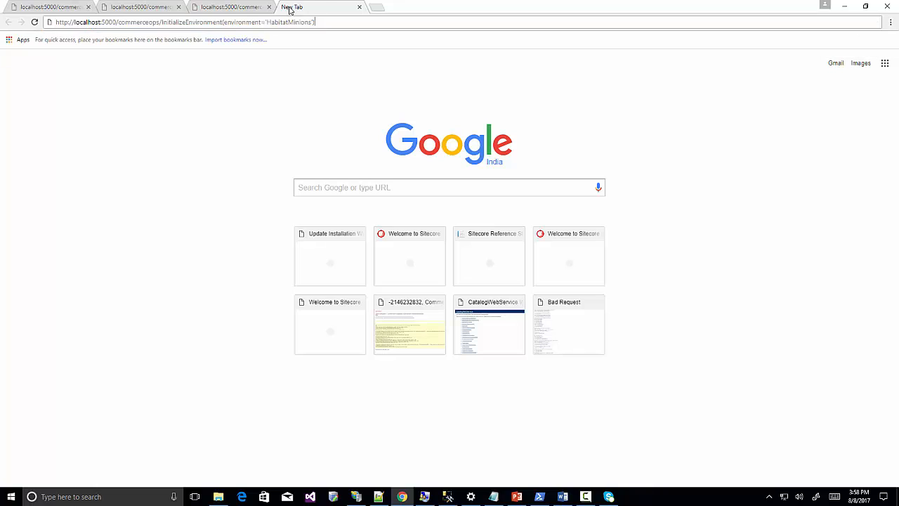
{"action": "key", "text": "Return"}
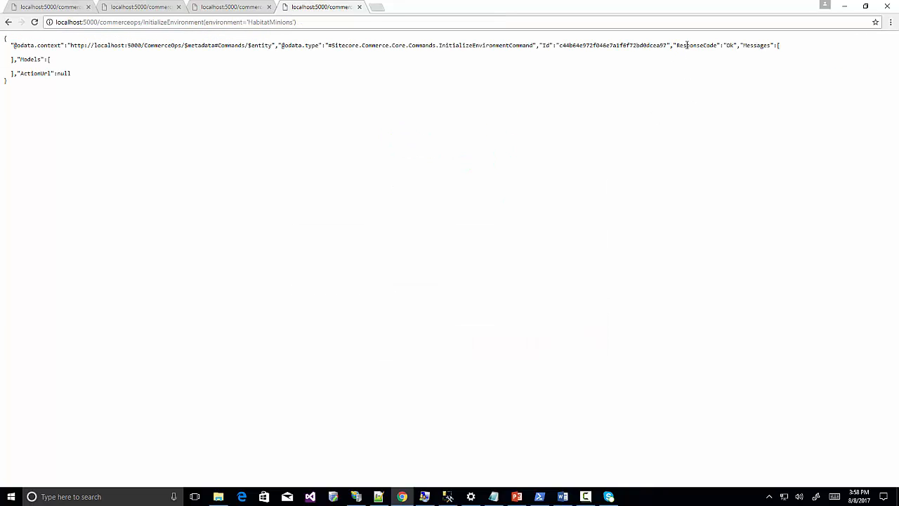
{"action": "left_click_drag", "start_coordinate": [676, 44], "coordinate": [736, 45]}
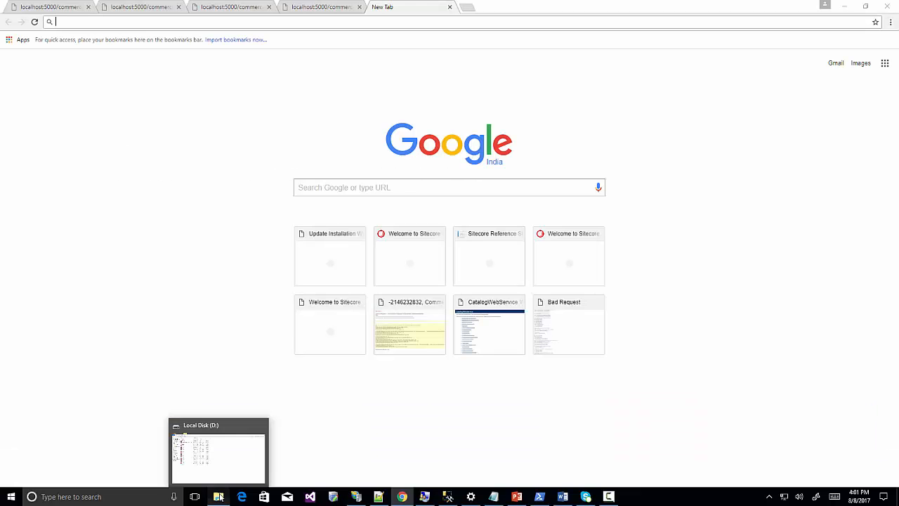
Browse to C:\inetpub\wwwroot\storefront\Website\MergeFiles and look over the Merge.Commerce config files.
{"action": "left_click", "coordinate": [220, 441]}
{"action": "left_click", "coordinate": [44, 239]}
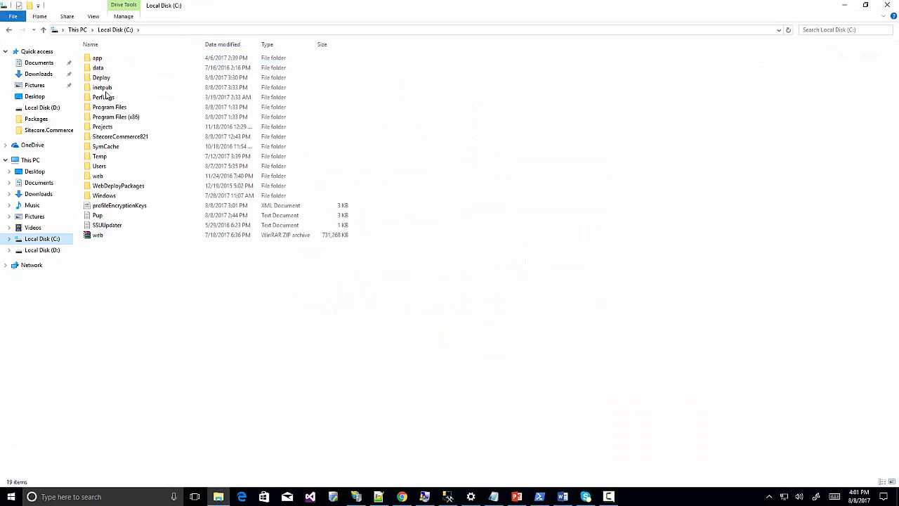
{"action": "double_click", "coordinate": [105, 89]}
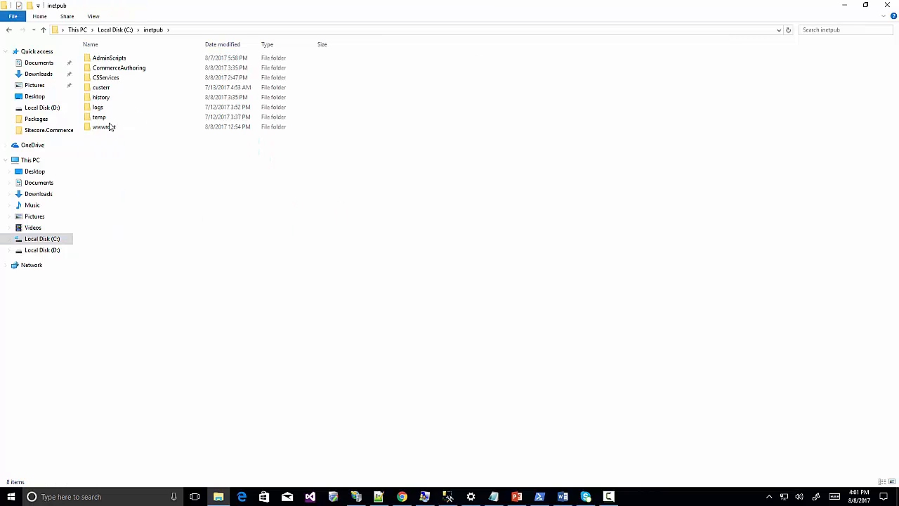
{"action": "double_click", "coordinate": [113, 126]}
{"action": "double_click", "coordinate": [111, 78]}
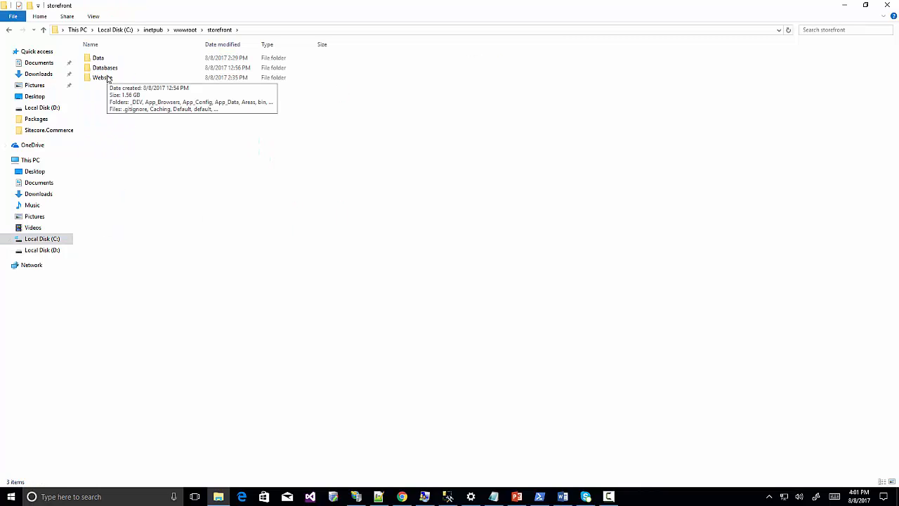
{"action": "double_click", "coordinate": [109, 78]}
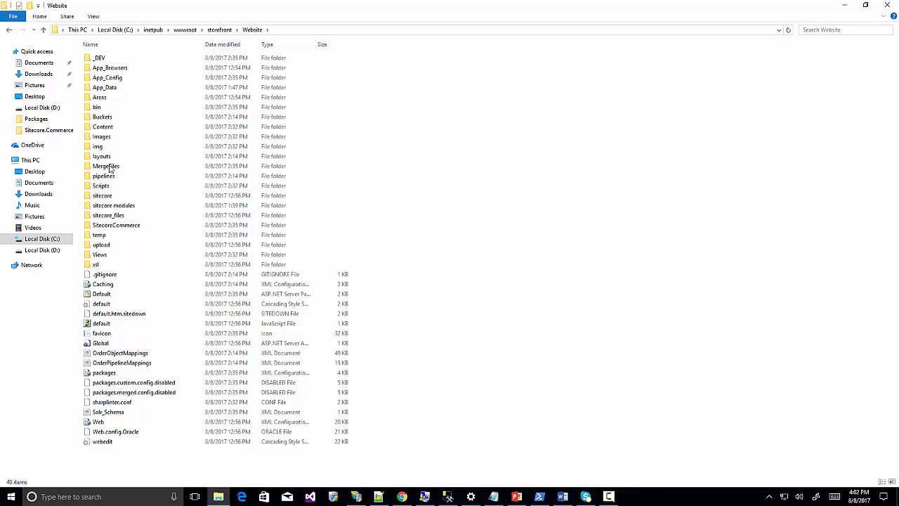
{"action": "double_click", "coordinate": [111, 167]}
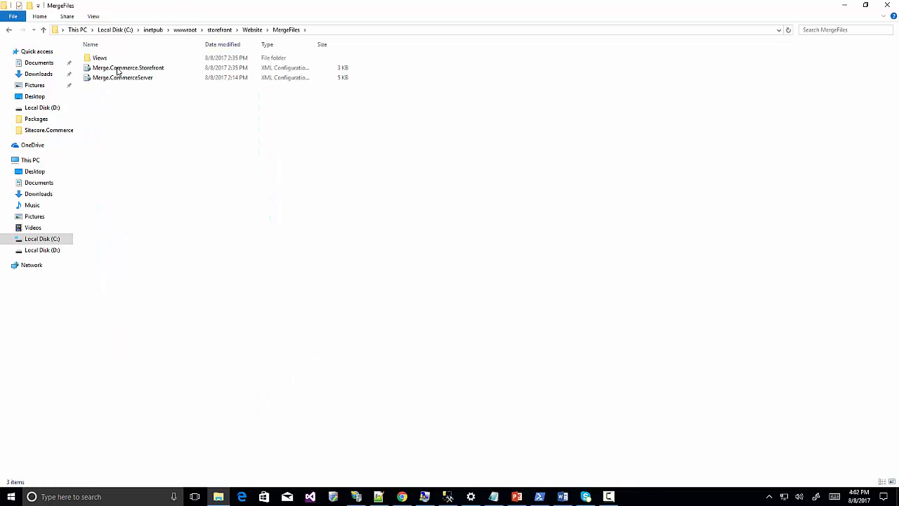
{"action": "left_click", "coordinate": [118, 70]}
{"action": "left_click", "coordinate": [120, 78]}
Look inside the MergeFiles Views folder, then return to the storefront Website folder.
{"action": "left_click", "coordinate": [252, 30]}
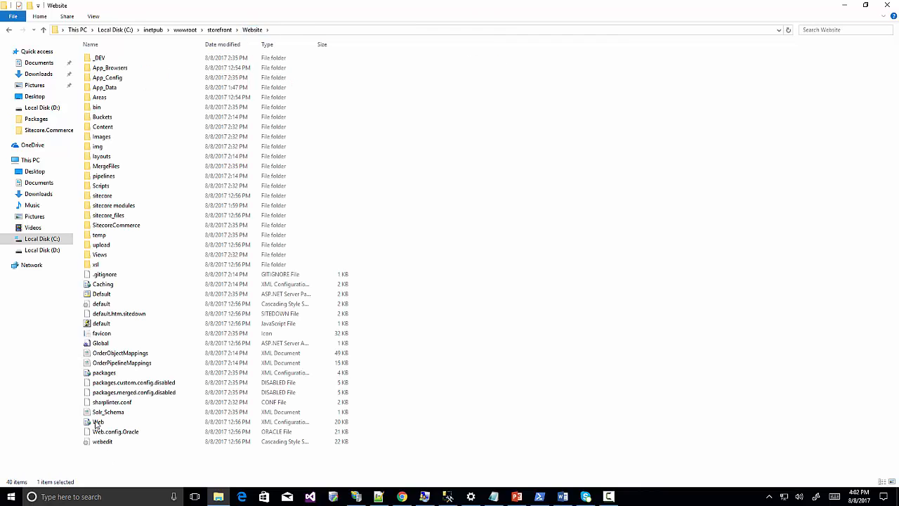
{"action": "left_click", "coordinate": [220, 29]}
{"action": "double_click", "coordinate": [106, 78]}
{"action": "double_click", "coordinate": [109, 166]}
{"action": "double_click", "coordinate": [104, 59]}
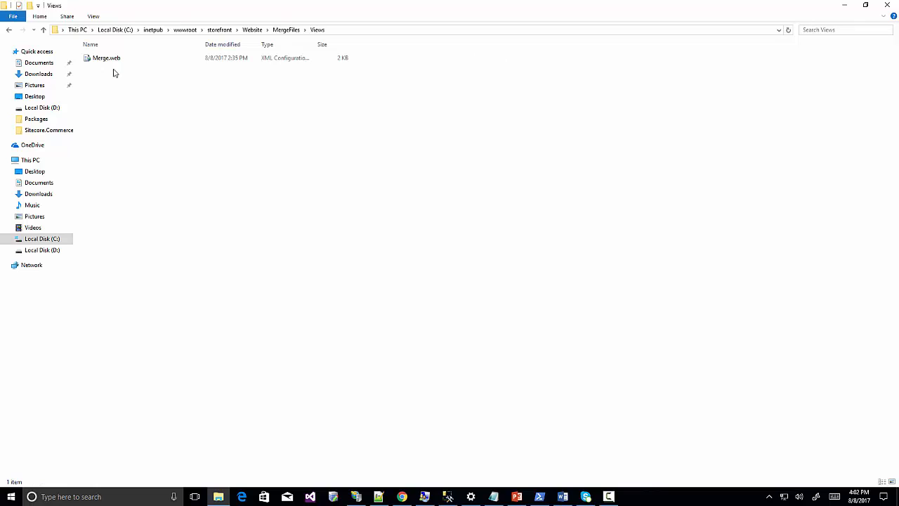
{"action": "left_click", "coordinate": [224, 30]}
{"action": "double_click", "coordinate": [104, 77]}
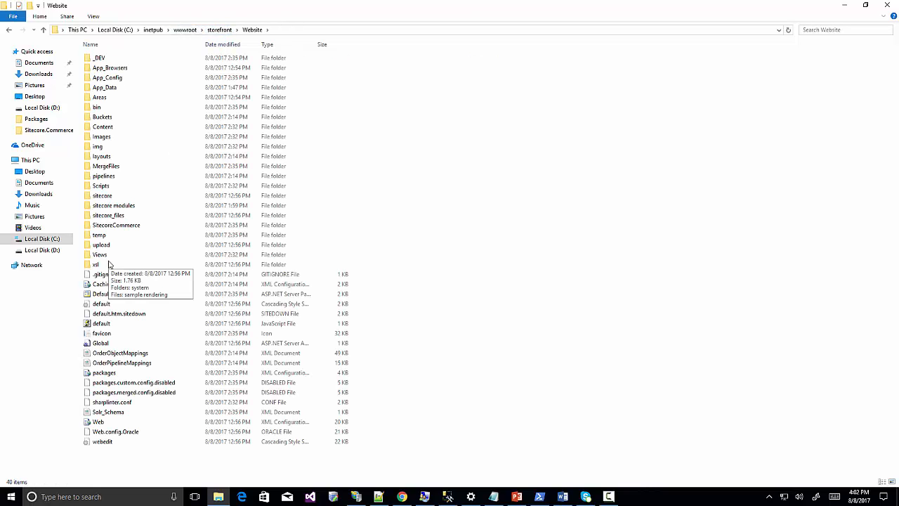
{"action": "mouse_move", "coordinate": [101, 258]}
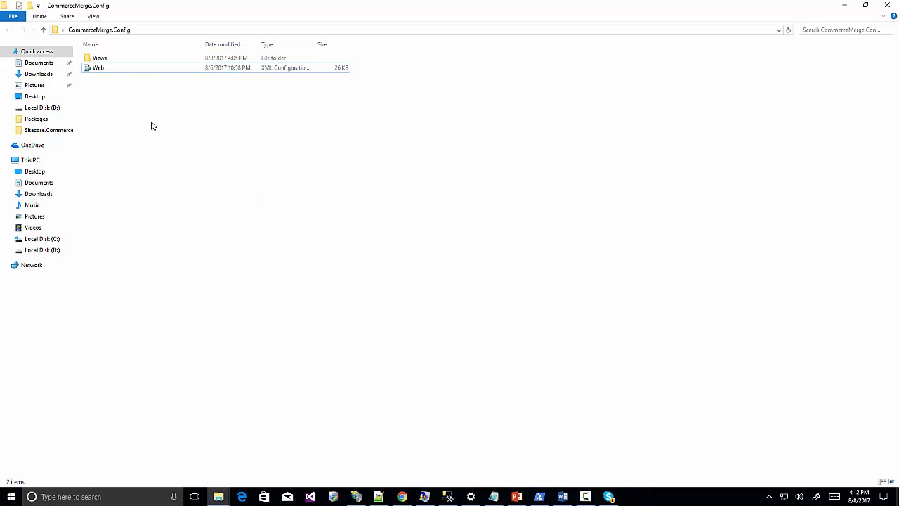
Copy the 26 KB Web config from CommerceMerge.Config over the storefront Website's Web config.
{"action": "right_click", "coordinate": [119, 68]}
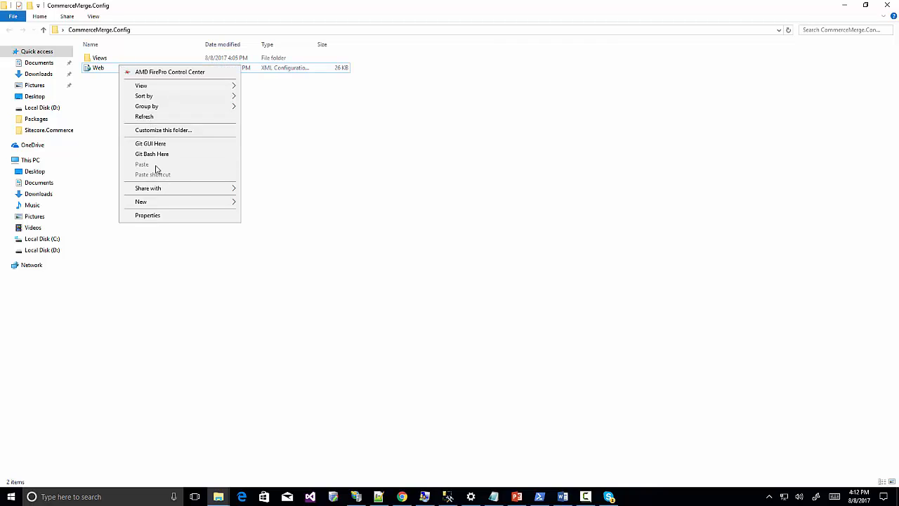
{"action": "left_click", "coordinate": [101, 68]}
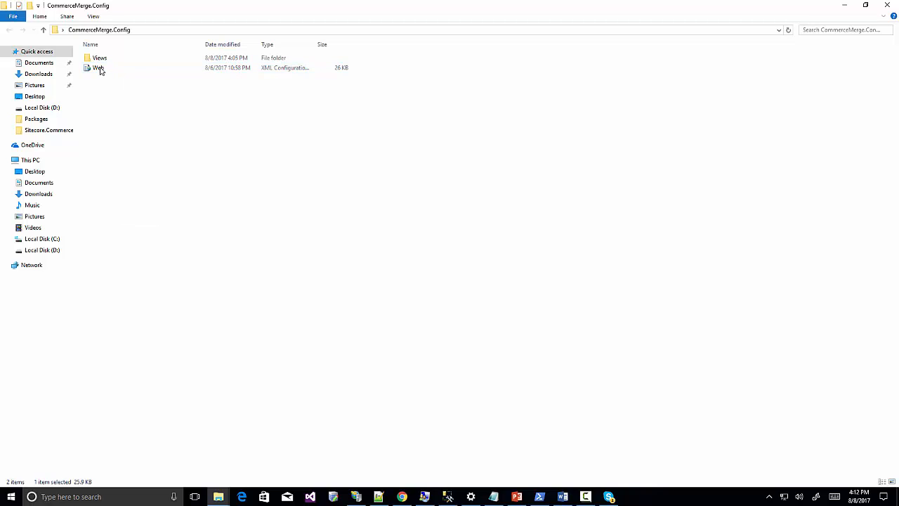
{"action": "right_click", "coordinate": [100, 68]}
{"action": "left_click", "coordinate": [123, 221]}
{"action": "left_click", "coordinate": [220, 499]}
{"action": "left_click", "coordinate": [205, 450]}
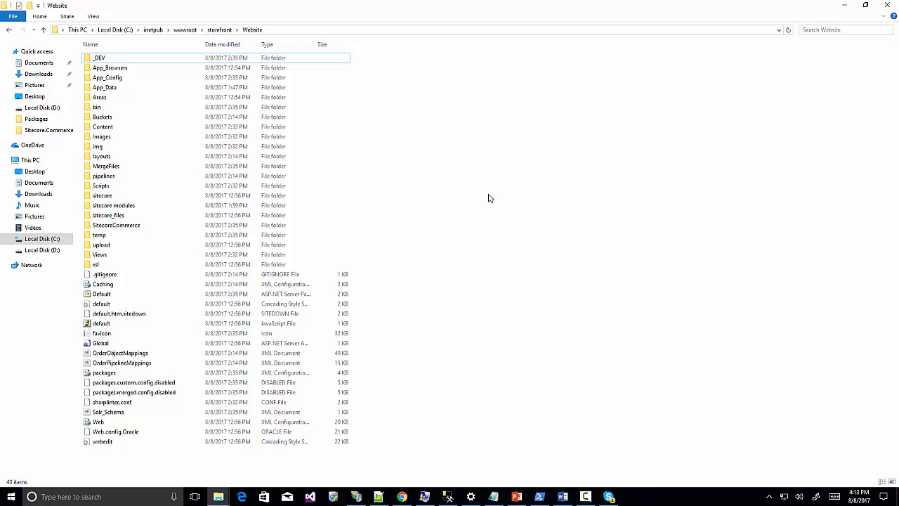
{"action": "key", "text": "ctrl+v"}
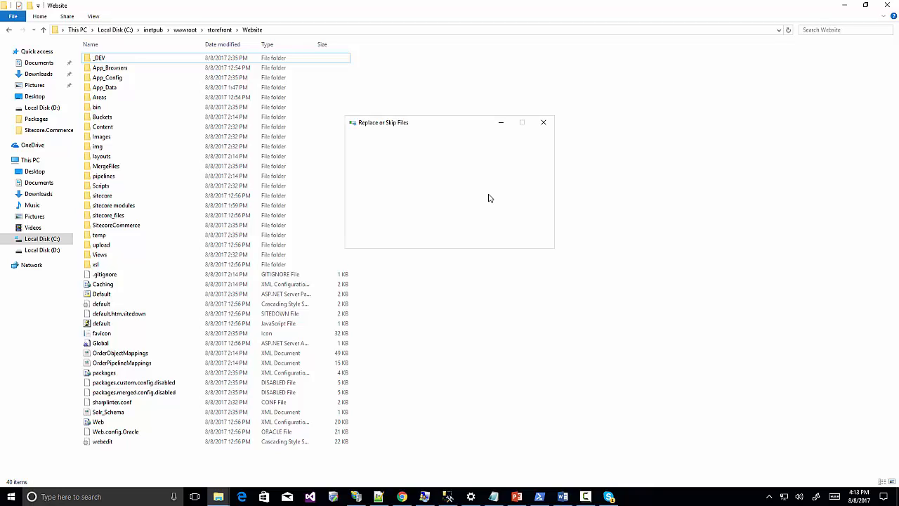
{"action": "left_click", "coordinate": [412, 180]}
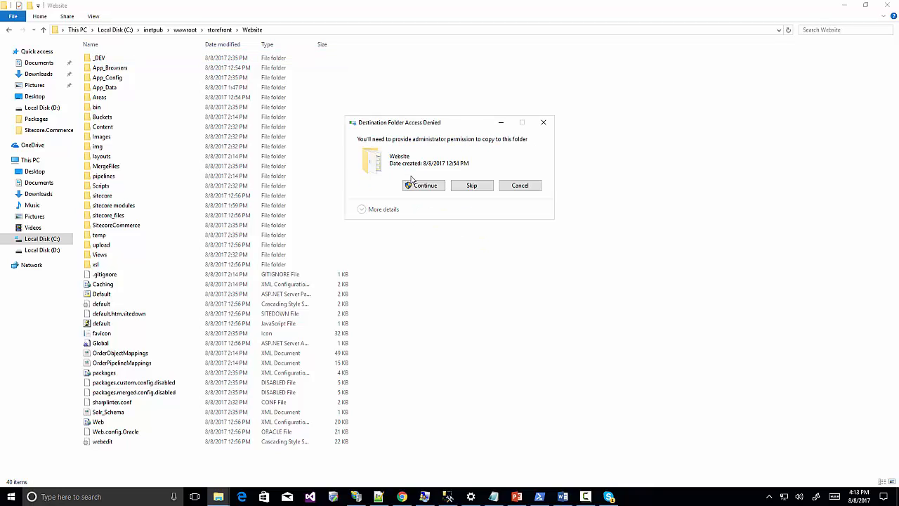
{"action": "left_click", "coordinate": [421, 186]}
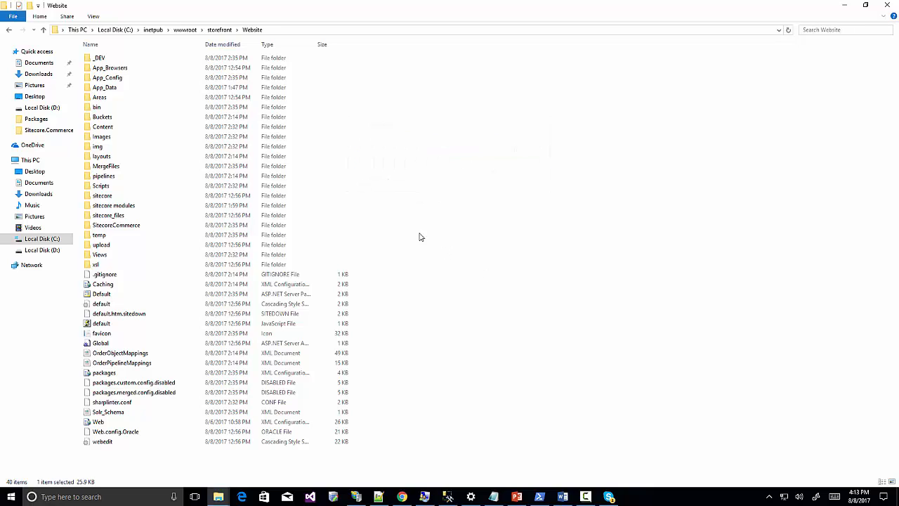
Open the storefront Website's Views folder and switch between the folder windows.
{"action": "double_click", "coordinate": [106, 255]}
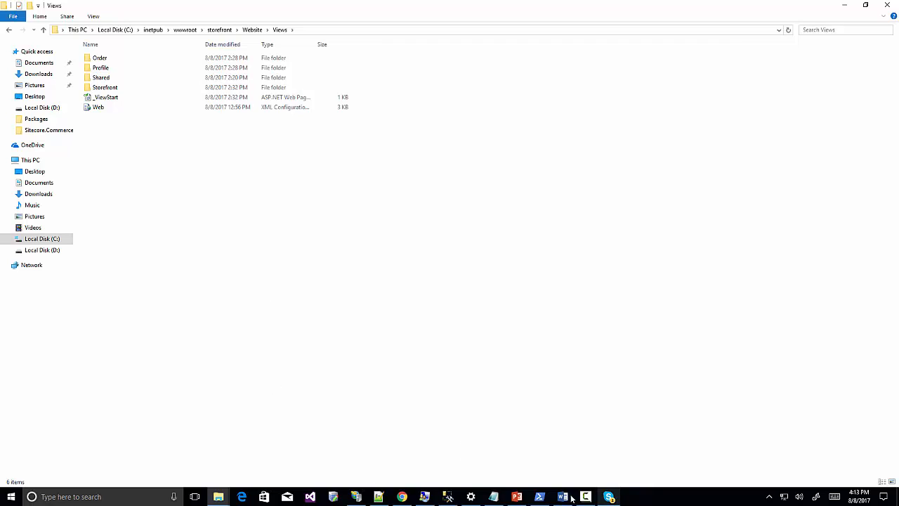
{"action": "left_click", "coordinate": [218, 497]}
{"action": "left_click", "coordinate": [190, 452]}
{"action": "left_click", "coordinate": [218, 497]}
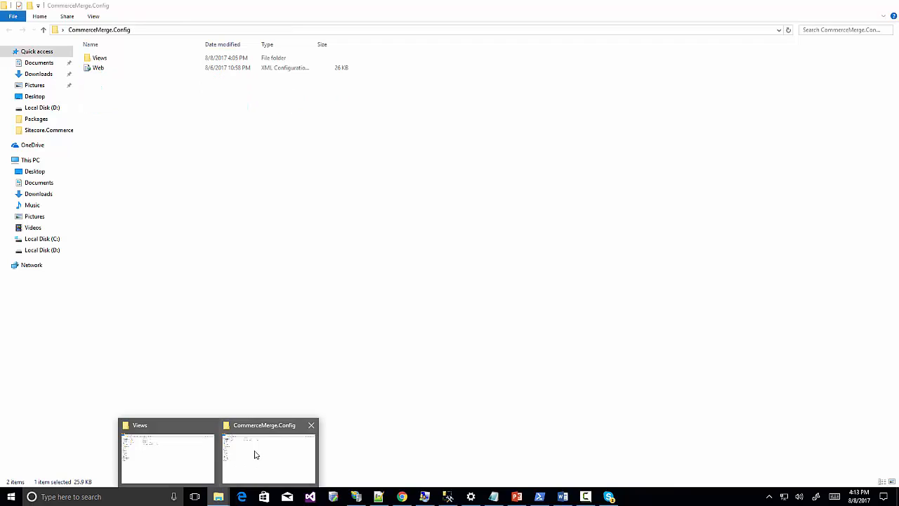
Replace storefront Website\Views Web.config with the 4 KB CommerceMerge.Config Views version, then minimize both Explorer windows.
{"action": "left_click", "coordinate": [252, 454]}
{"action": "double_click", "coordinate": [97, 59]}
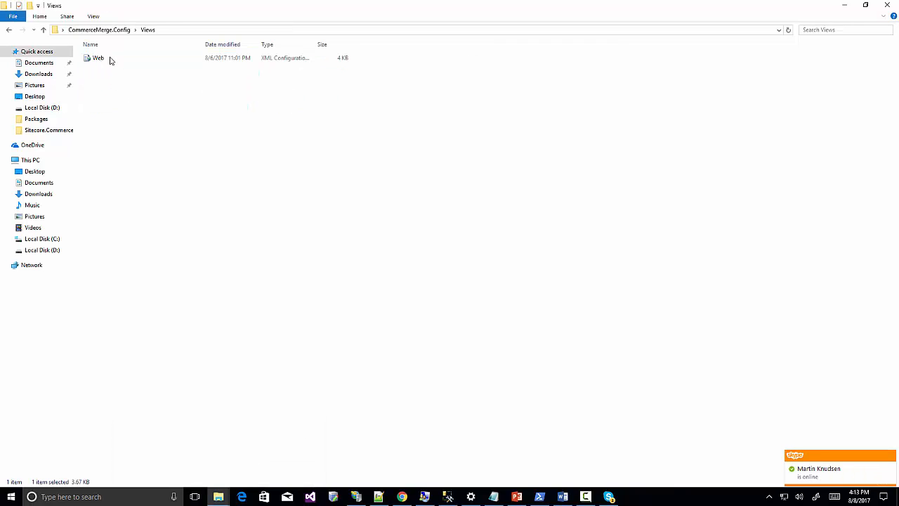
{"action": "key", "text": "F2"}
{"action": "left_click", "coordinate": [84, 59]}
{"action": "mouse_move", "coordinate": [219, 497]}
{"action": "left_click", "coordinate": [181, 449]}
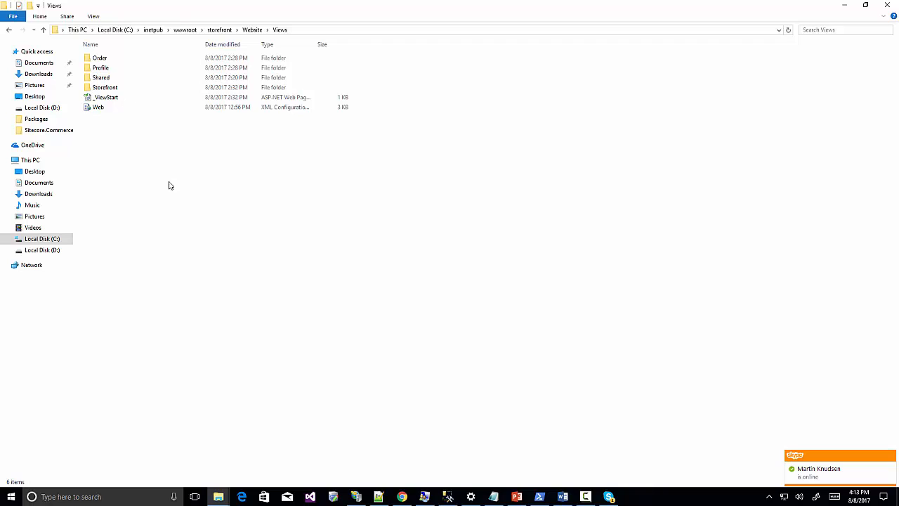
{"action": "key", "text": "ctrl+v"}
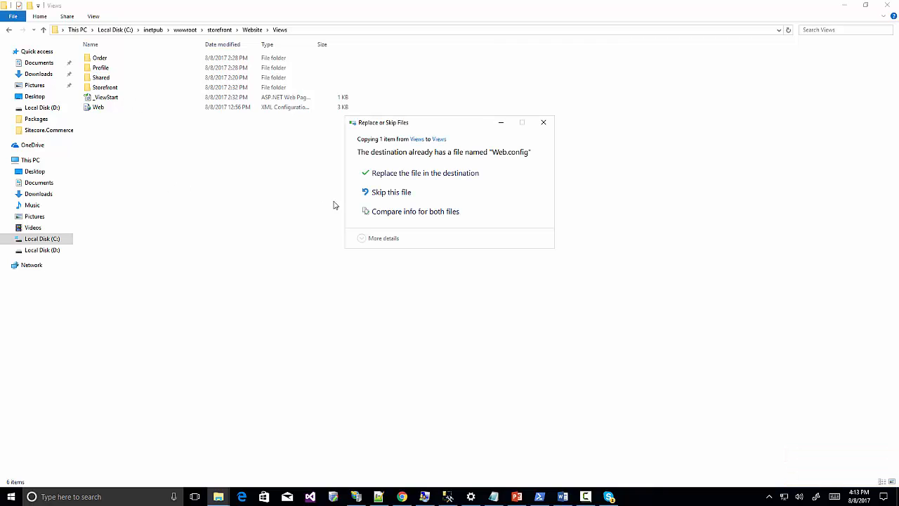
{"action": "left_click", "coordinate": [412, 175]}
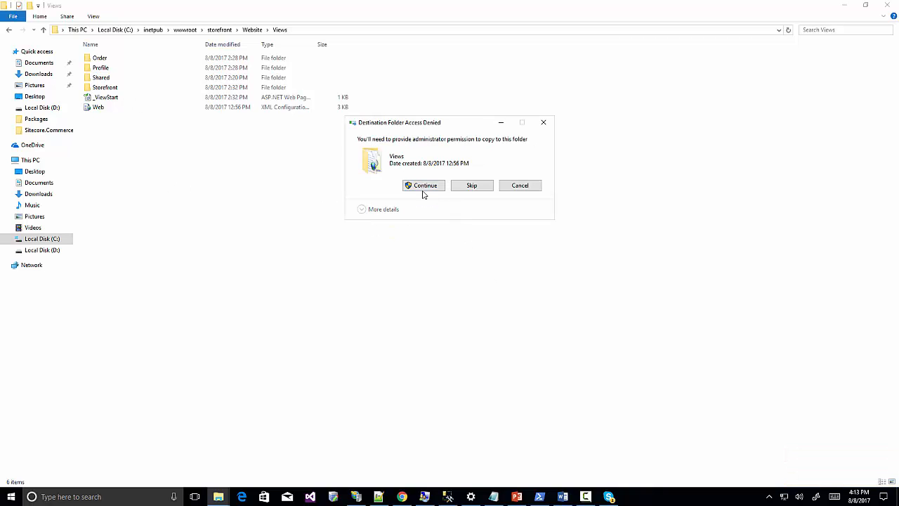
{"action": "left_click", "coordinate": [423, 191]}
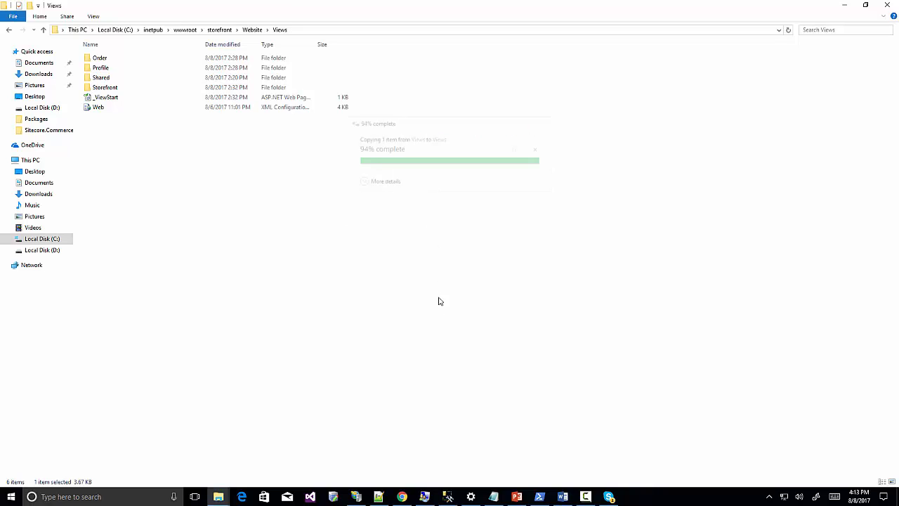
{"action": "left_click", "coordinate": [845, 5]}
{"action": "left_click", "coordinate": [848, 5]}
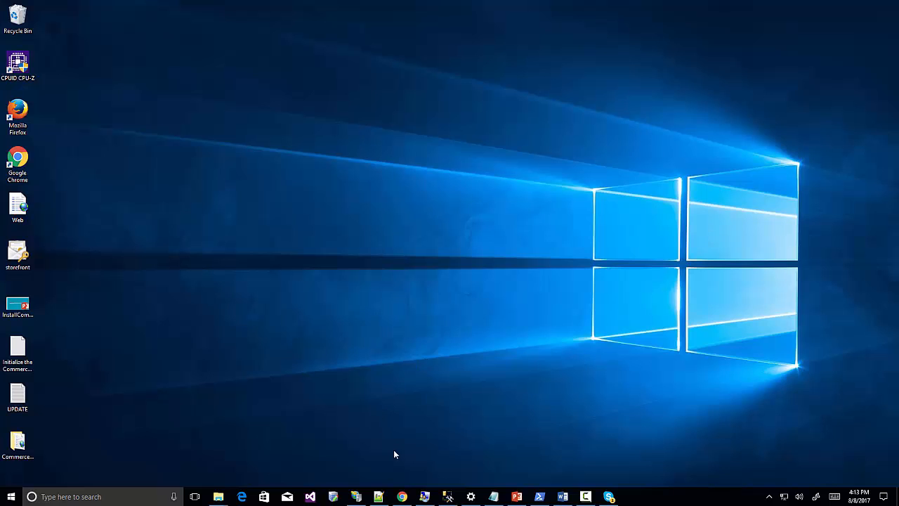
Go to shop.storefront.local/sitecore in Chrome, proceeding past the certificate warning to the login page.
{"action": "left_click", "coordinate": [402, 496]}
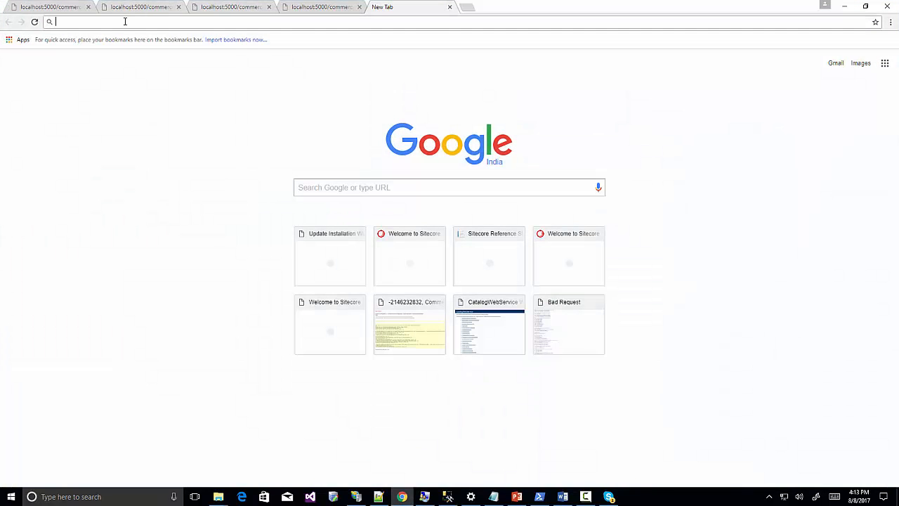
{"action": "type", "text": "shop.storefront.local"}
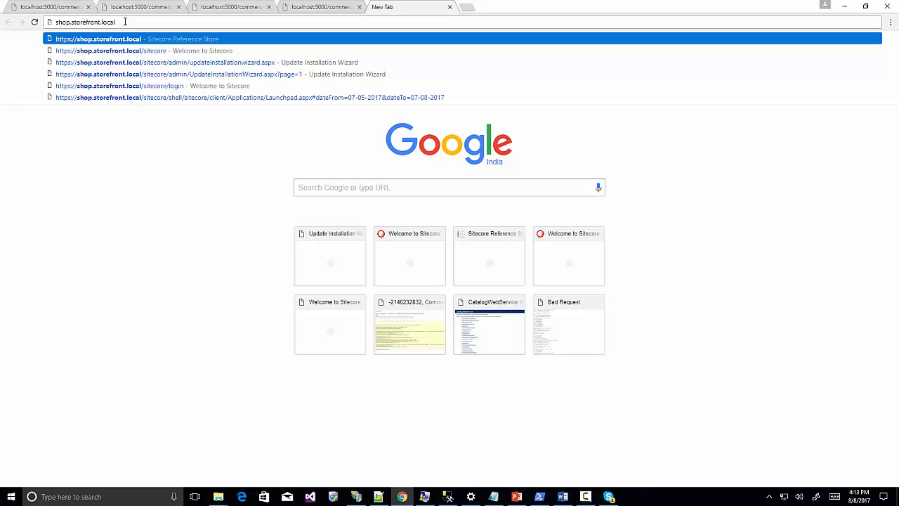
{"action": "type", "text": "/s"}
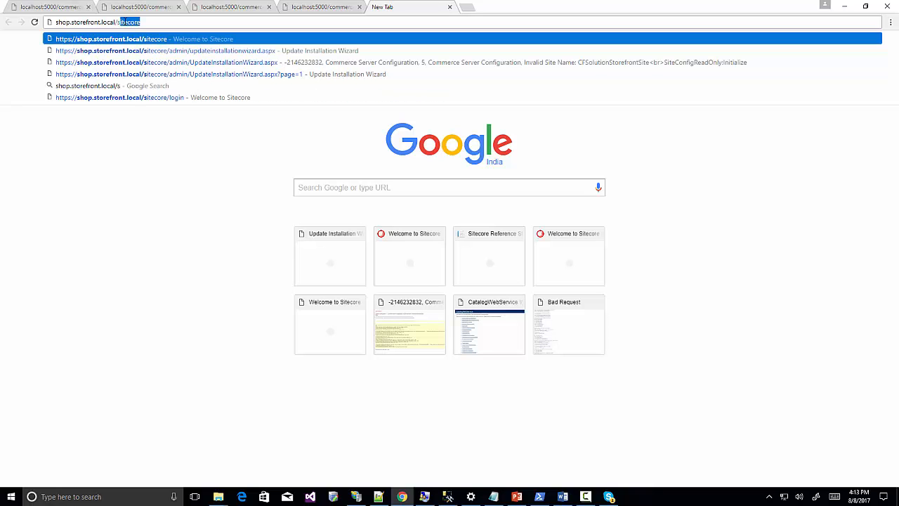
{"action": "key", "text": "Return"}
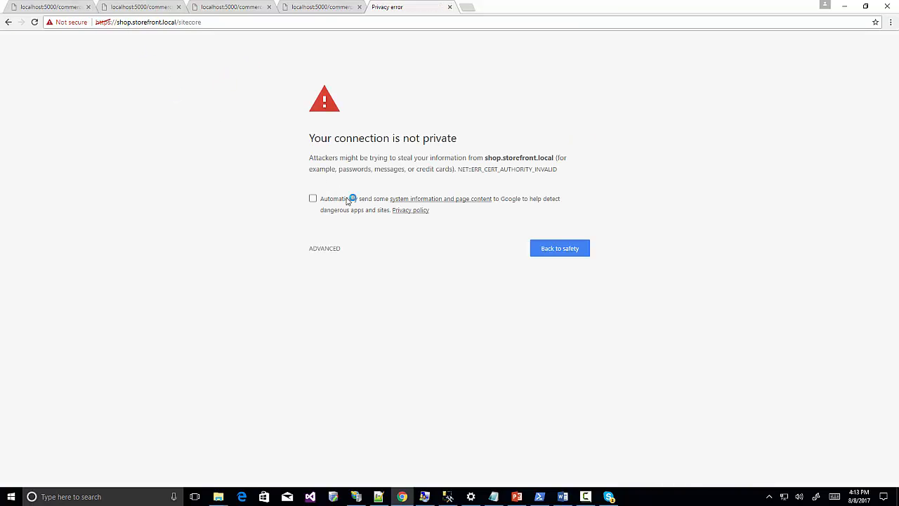
{"action": "left_click", "coordinate": [334, 250]}
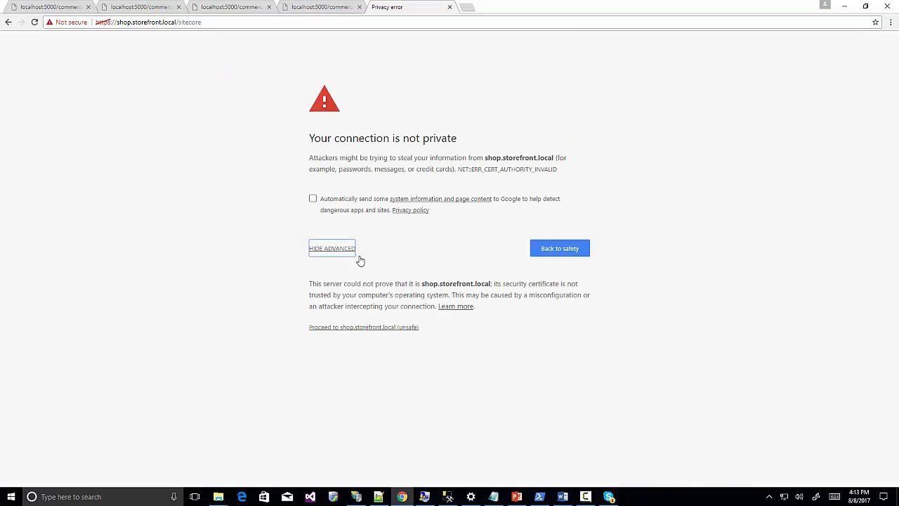
{"action": "left_click", "coordinate": [357, 328]}
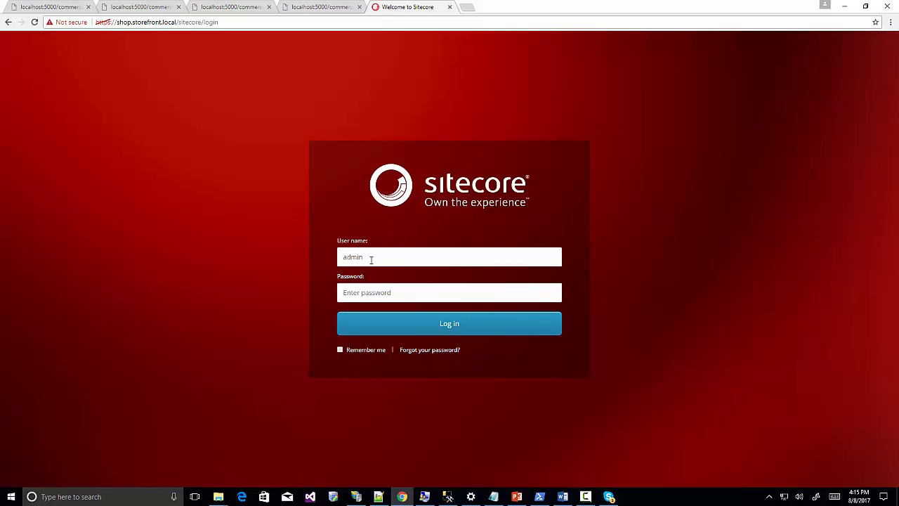
Log in to Sitecore with the account password.
{"action": "left_click", "coordinate": [372, 293]}
{"action": "type", "text": "b"}
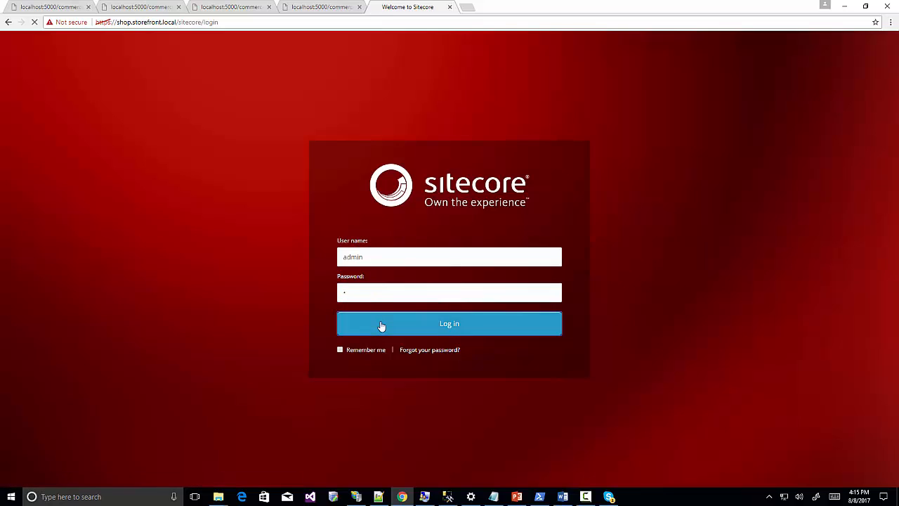
{"action": "left_click", "coordinate": [381, 323]}
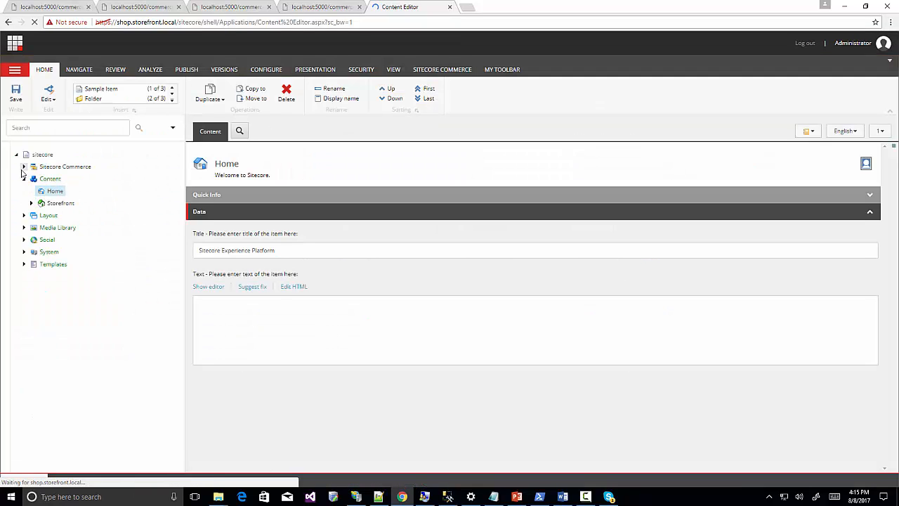
Save the Catalogs item under Catalog Management with Habitat_Master as the selected catalog.
{"action": "left_click", "coordinate": [23, 166]}
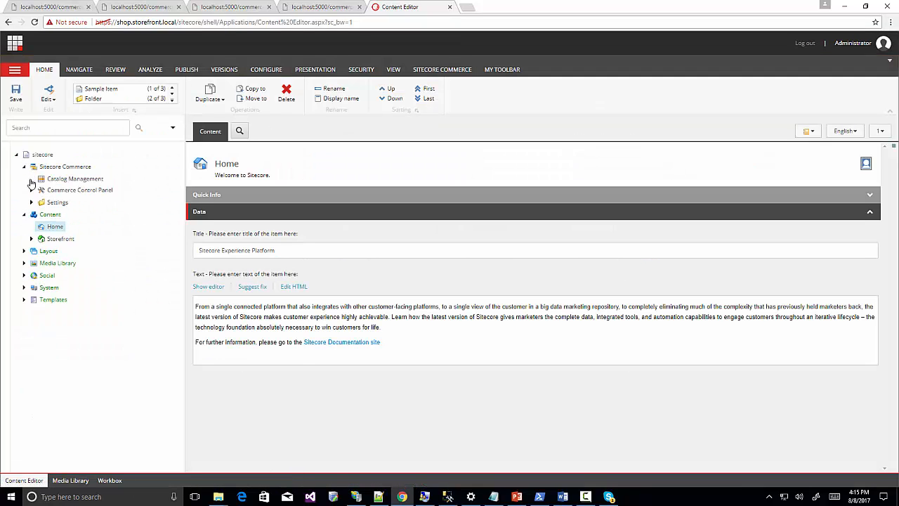
{"action": "left_click", "coordinate": [31, 179]}
{"action": "left_click", "coordinate": [64, 203]}
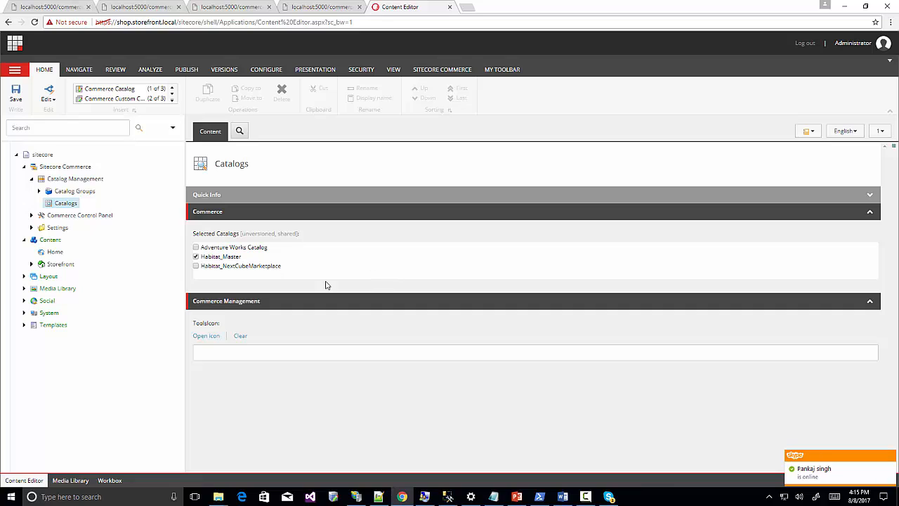
{"action": "left_click", "coordinate": [15, 93]}
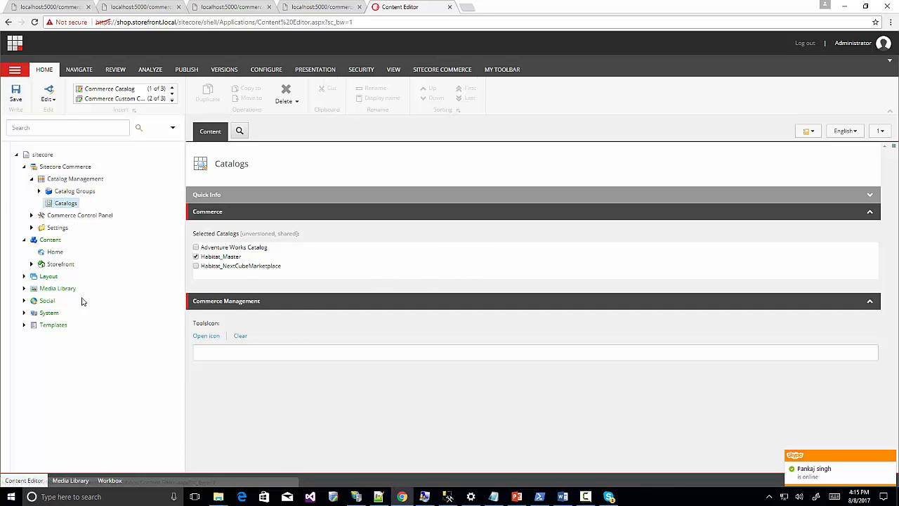
Open the Storefront Home item in the content tree.
{"action": "left_click", "coordinate": [31, 264]}
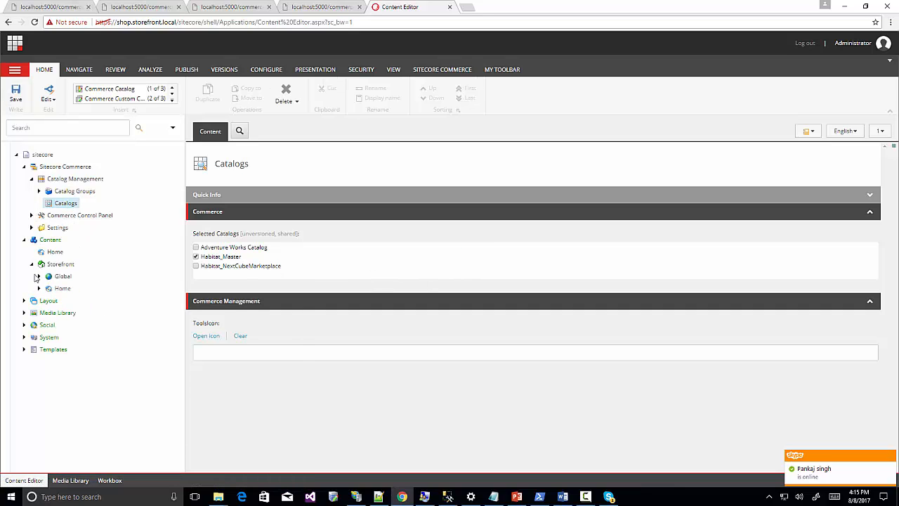
{"action": "left_click", "coordinate": [39, 288]}
{"action": "left_click", "coordinate": [61, 288]}
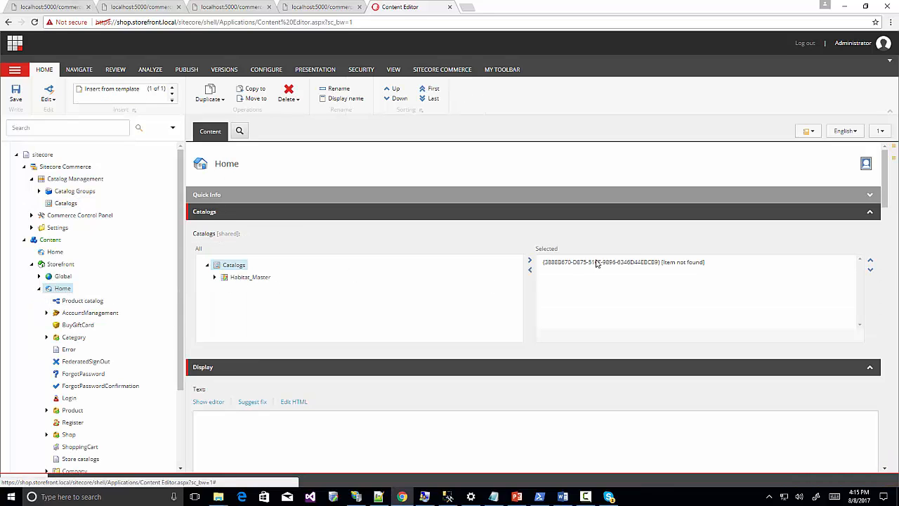
Swap the Home item's [item not found] catalog for Habitat_Master and save, accepting the broken-links warning.
{"action": "left_click", "coordinate": [608, 262]}
{"action": "left_click", "coordinate": [529, 269]}
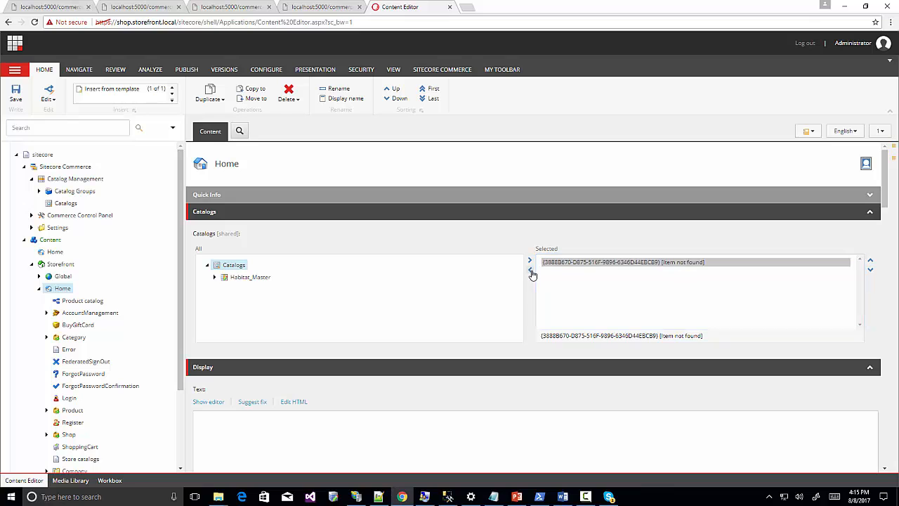
{"action": "left_click", "coordinate": [257, 278]}
{"action": "double_click", "coordinate": [250, 277]}
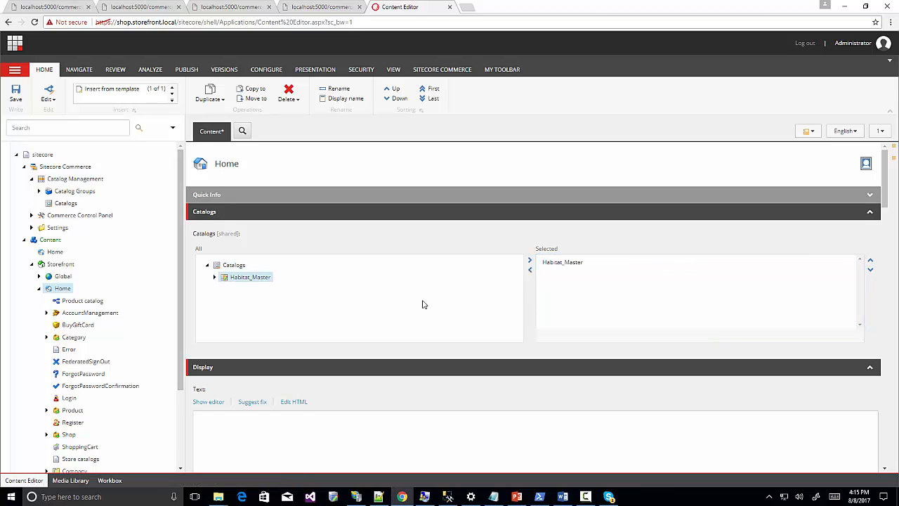
{"action": "left_click", "coordinate": [19, 95]}
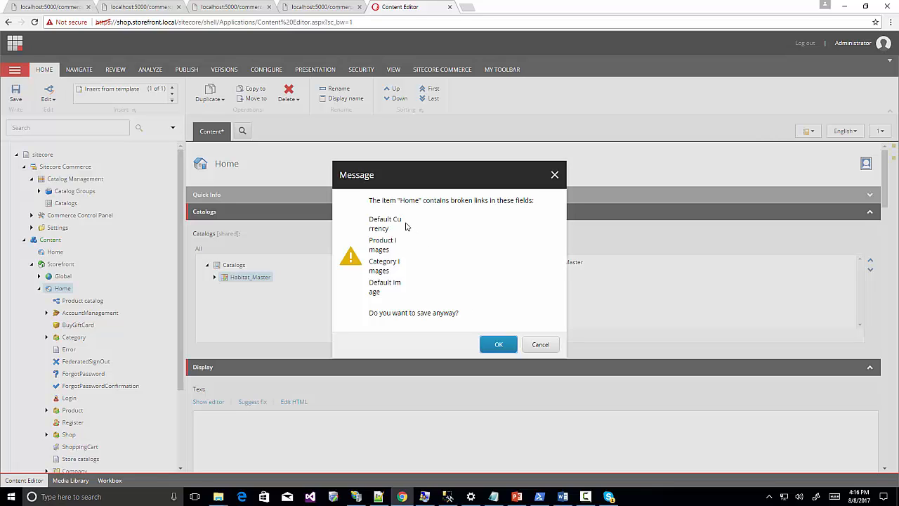
{"action": "left_click", "coordinate": [498, 344]}
Set the Product Images field to Media Library/Images/Habitat.
{"action": "scroll", "coordinate": [318, 276], "scroll_direction": "down", "scroll_amount": 3}
{"action": "scroll", "coordinate": [318, 275], "scroll_direction": "up", "scroll_amount": 1}
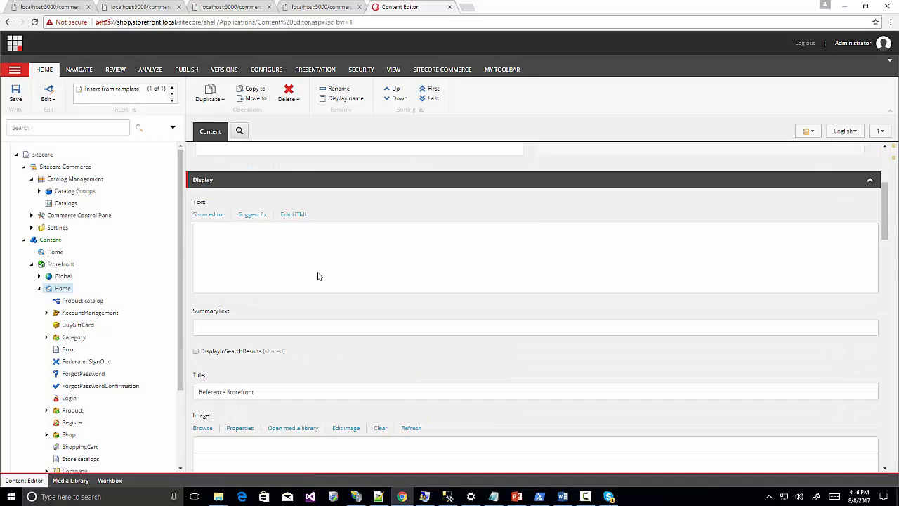
{"action": "scroll", "coordinate": [318, 275], "scroll_direction": "down", "scroll_amount": 5}
{"action": "scroll", "coordinate": [318, 275], "scroll_direction": "down", "scroll_amount": 5}
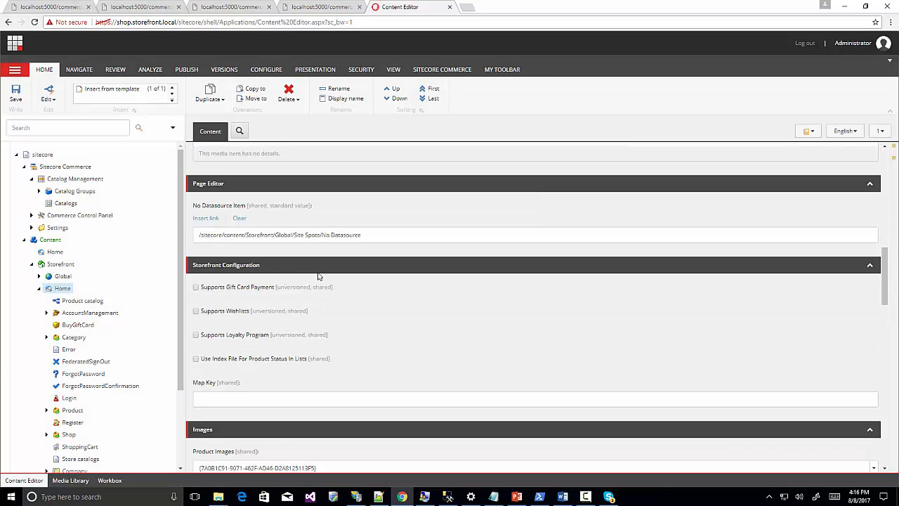
{"action": "scroll", "coordinate": [318, 276], "scroll_direction": "down", "scroll_amount": 1}
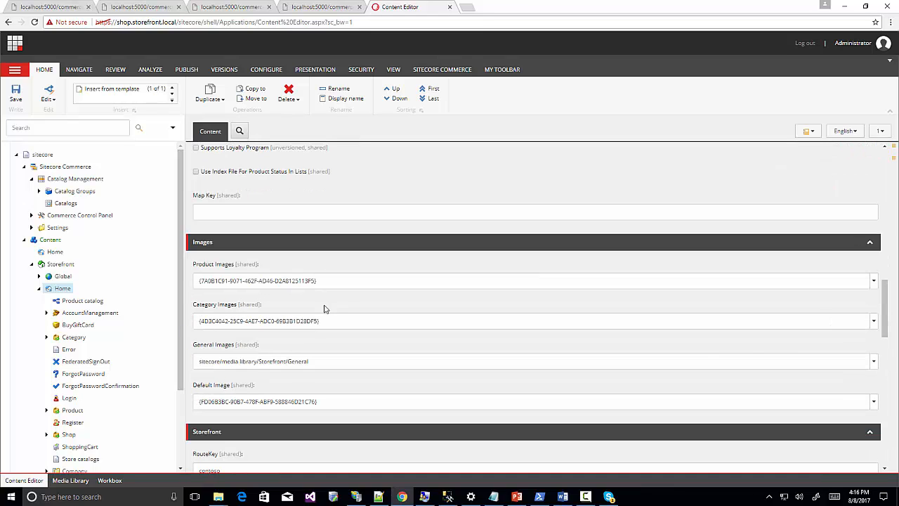
{"action": "left_click", "coordinate": [873, 283]}
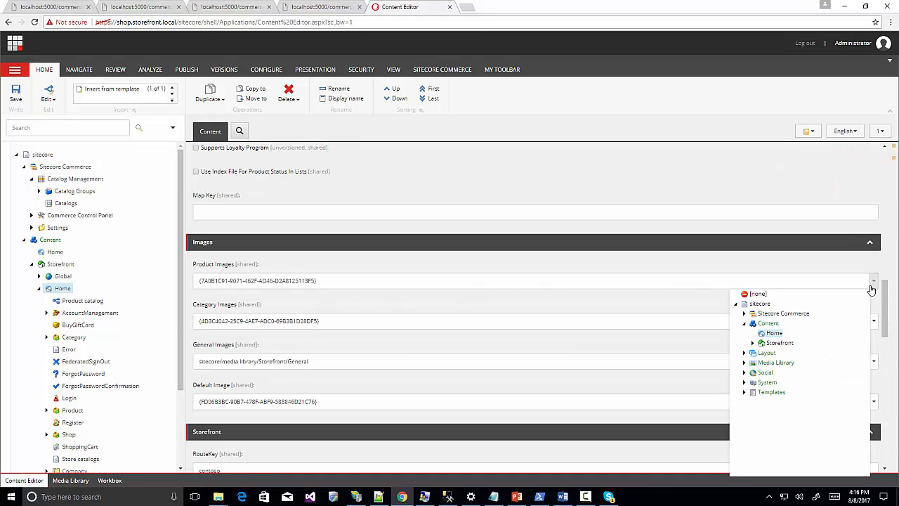
{"action": "left_click", "coordinate": [744, 363]}
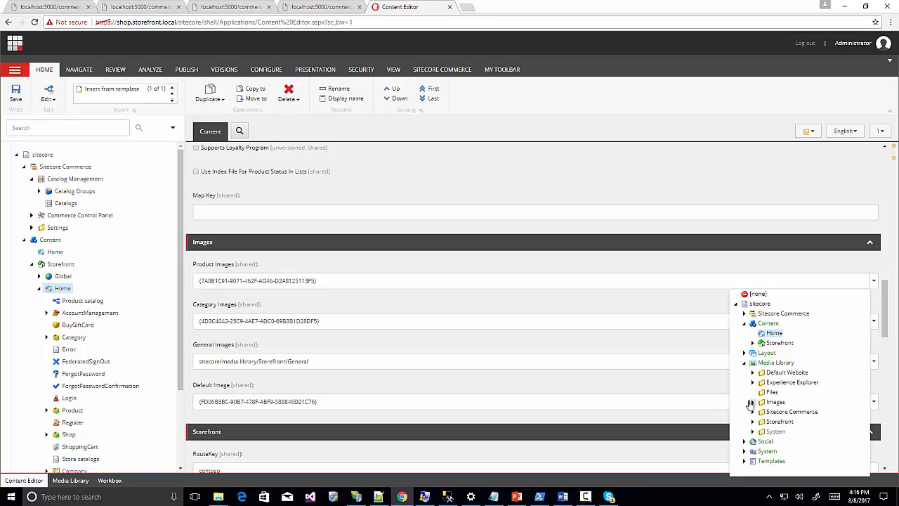
{"action": "left_click", "coordinate": [752, 403]}
{"action": "left_click", "coordinate": [783, 421]}
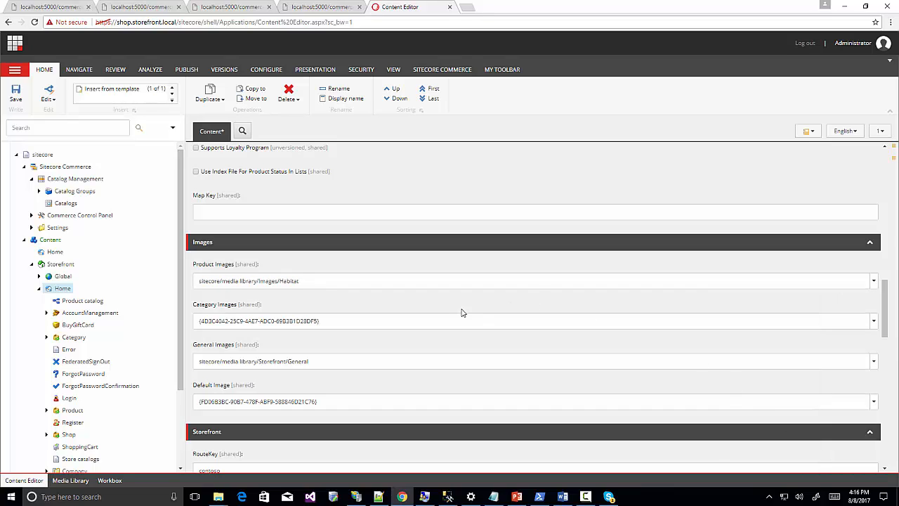
Point Category Images and Default Image to the same Media Library/Images/Habitat folder.
{"action": "left_click", "coordinate": [873, 321]}
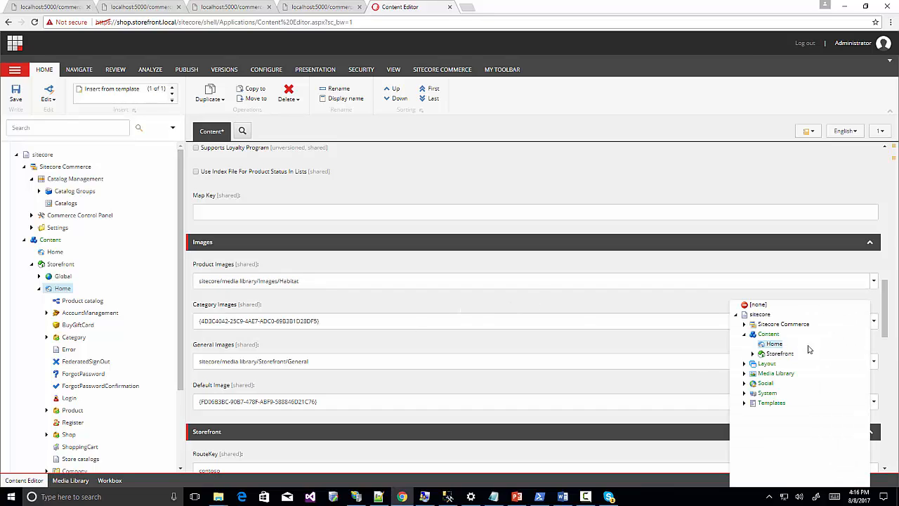
{"action": "left_click", "coordinate": [744, 373]}
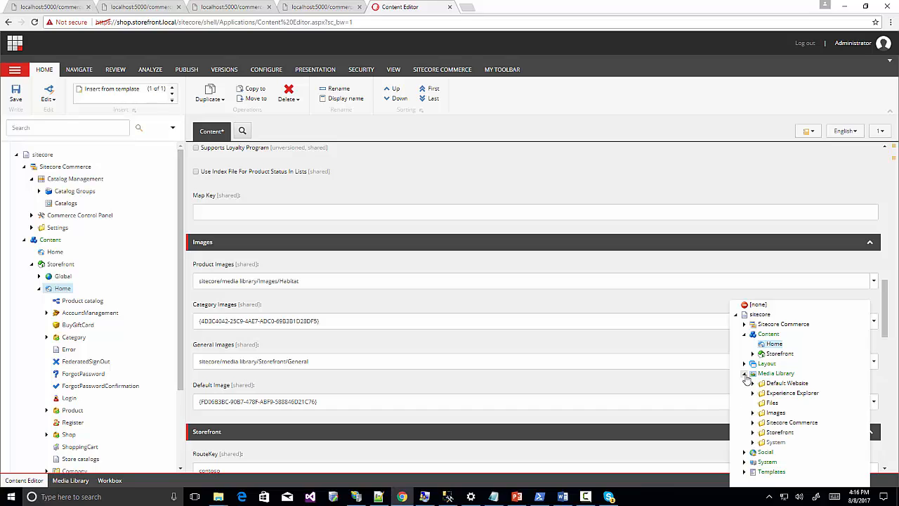
{"action": "left_click", "coordinate": [752, 412]}
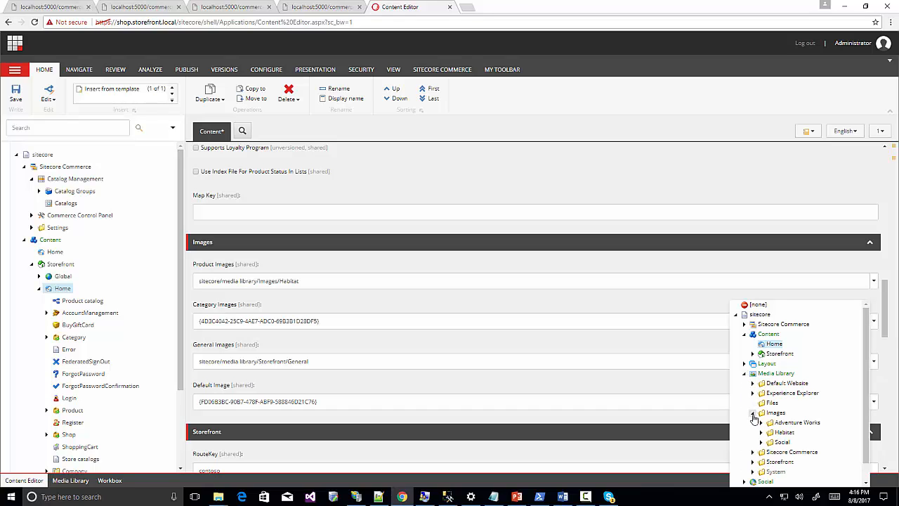
{"action": "left_click", "coordinate": [784, 432]}
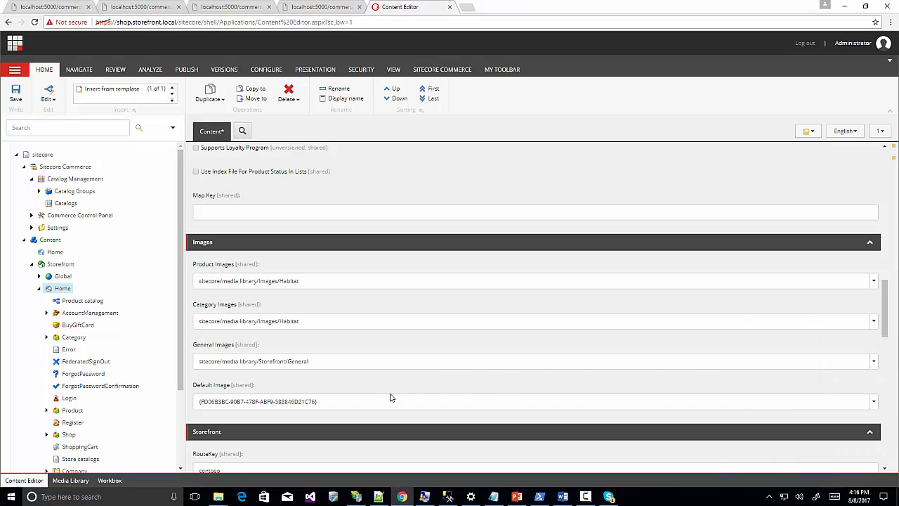
{"action": "left_click", "coordinate": [873, 402]}
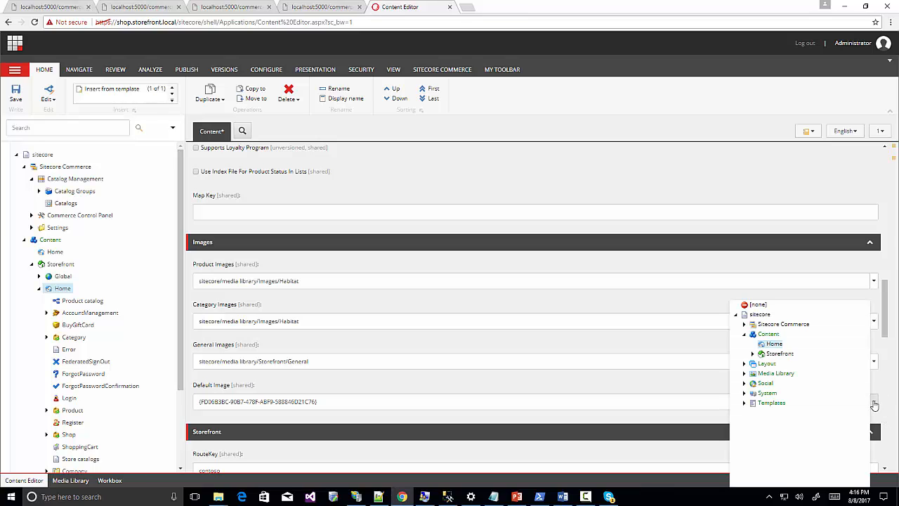
{"action": "left_click", "coordinate": [745, 374]}
{"action": "left_click", "coordinate": [753, 412]}
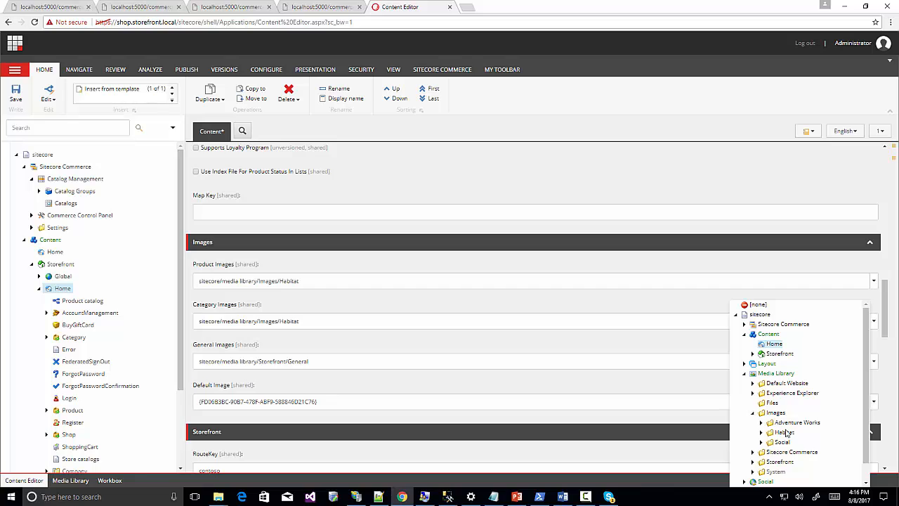
{"action": "left_click", "coordinate": [783, 432]}
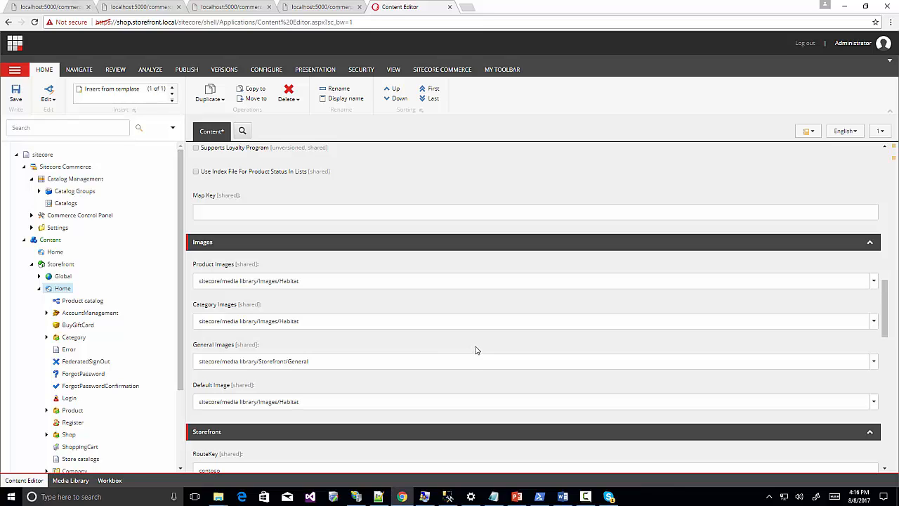
Save the Home item past the broken-links warning, then save it again.
{"action": "left_click", "coordinate": [15, 91]}
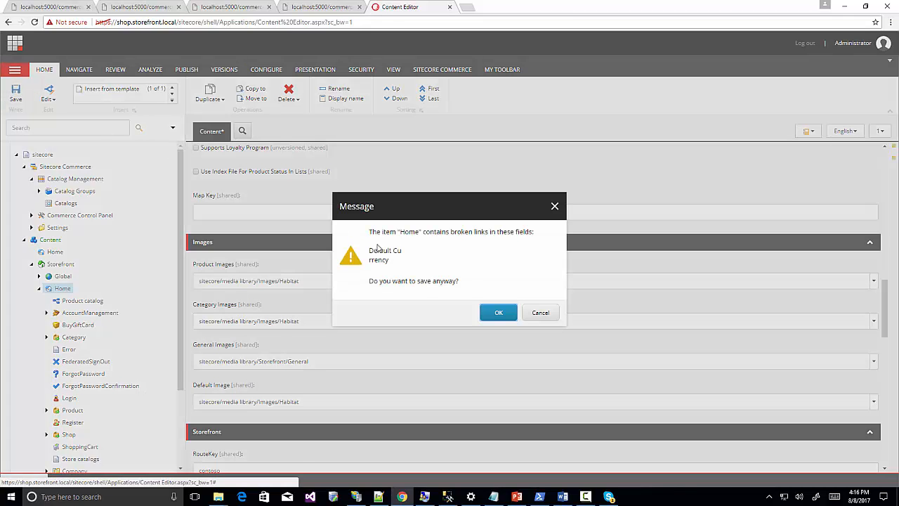
{"action": "left_click", "coordinate": [498, 312]}
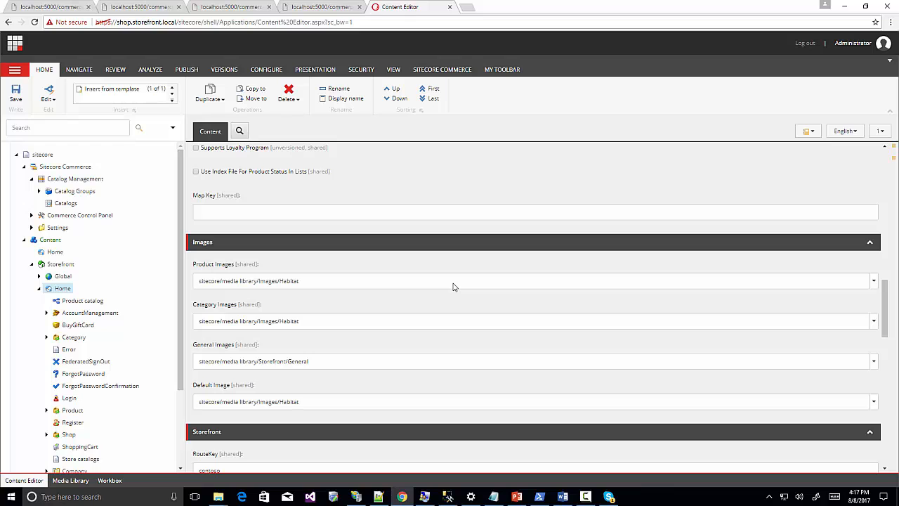
{"action": "left_click", "coordinate": [17, 92]}
Confirm the save despite broken links and bring up the PUBLISH ribbon commands.
{"action": "left_click", "coordinate": [495, 313]}
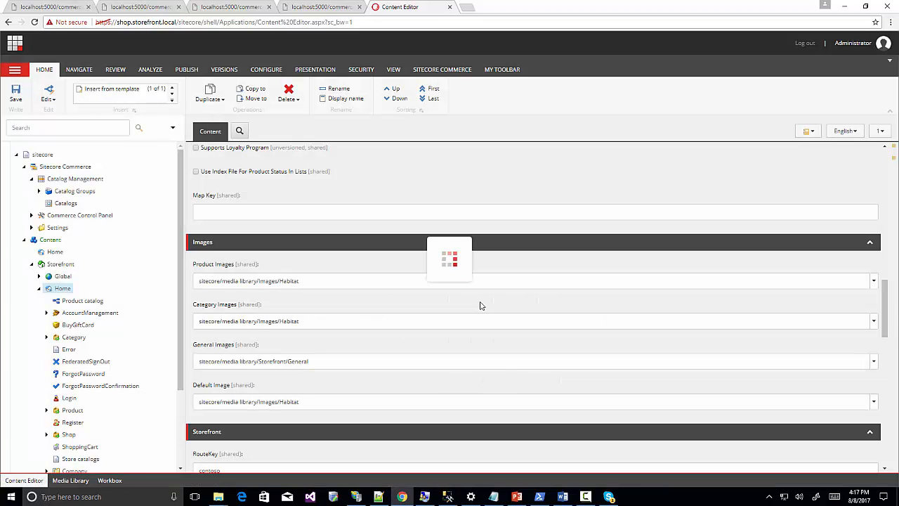
{"action": "left_click", "coordinate": [183, 71]}
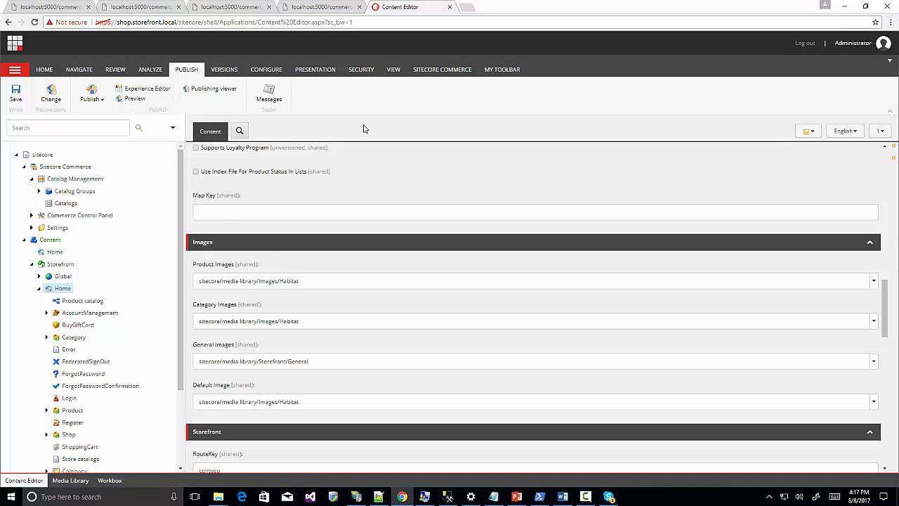
Open Website\App_Config\Sitecore.config in Notepad++ from File Explorer.
{"action": "mouse_move", "coordinate": [222, 497]}
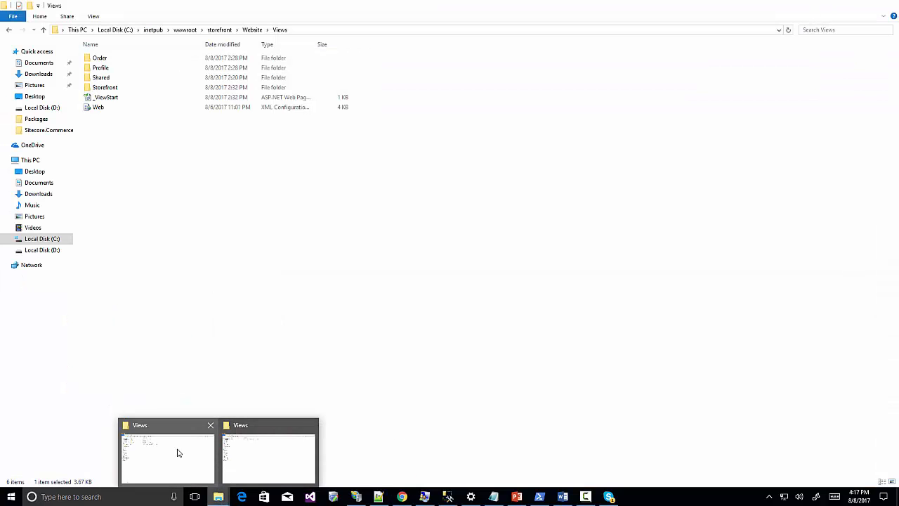
{"action": "left_click", "coordinate": [177, 452]}
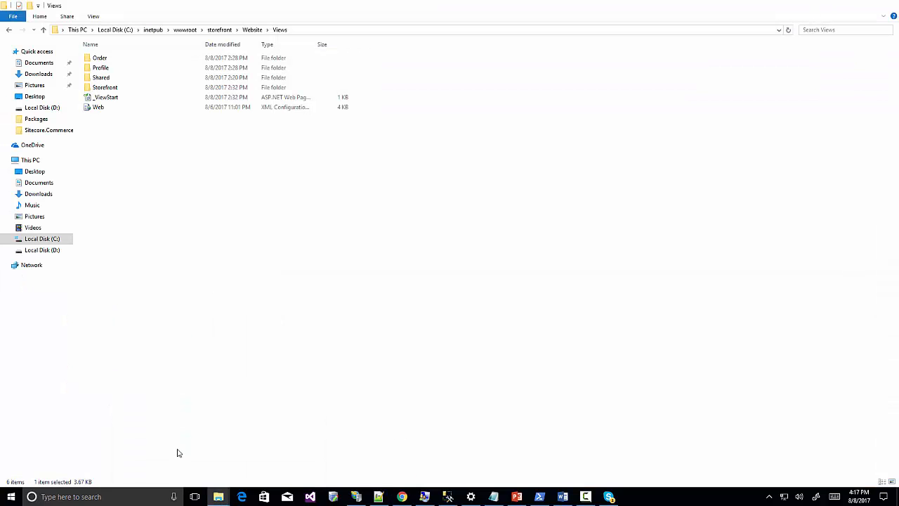
{"action": "left_click", "coordinate": [211, 31]}
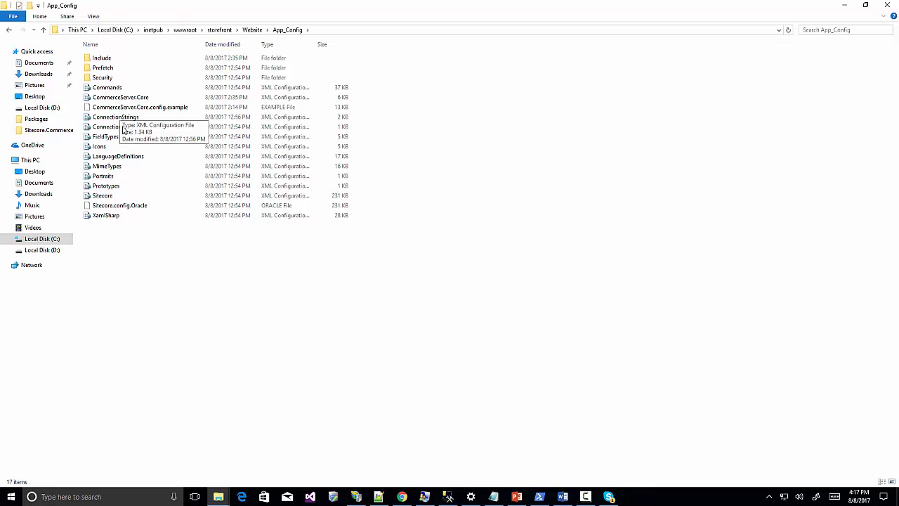
{"action": "left_click", "coordinate": [103, 197]}
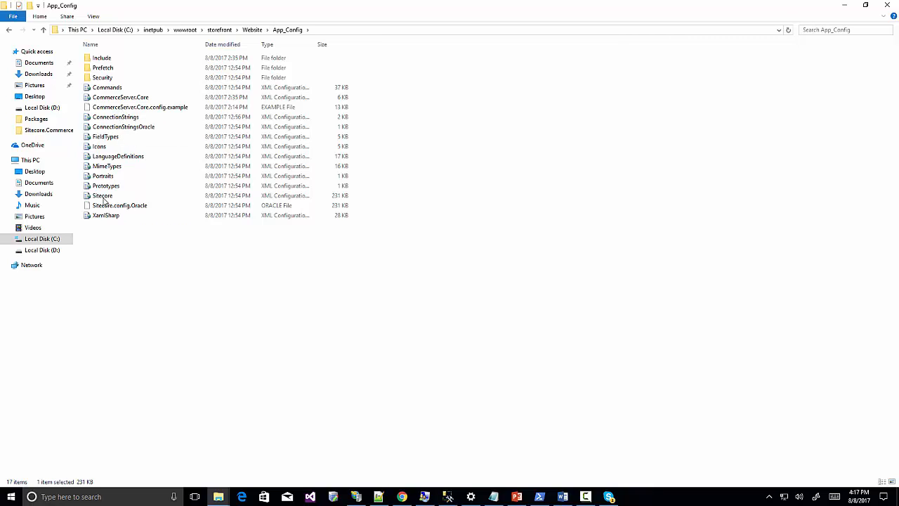
{"action": "right_click", "coordinate": [104, 199]}
{"action": "left_click", "coordinate": [151, 211]}
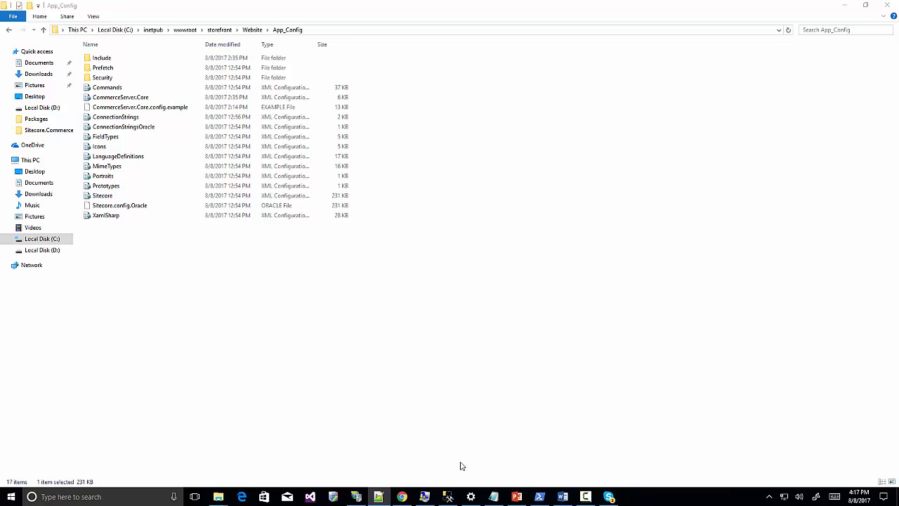
{"action": "left_click", "coordinate": [378, 497]}
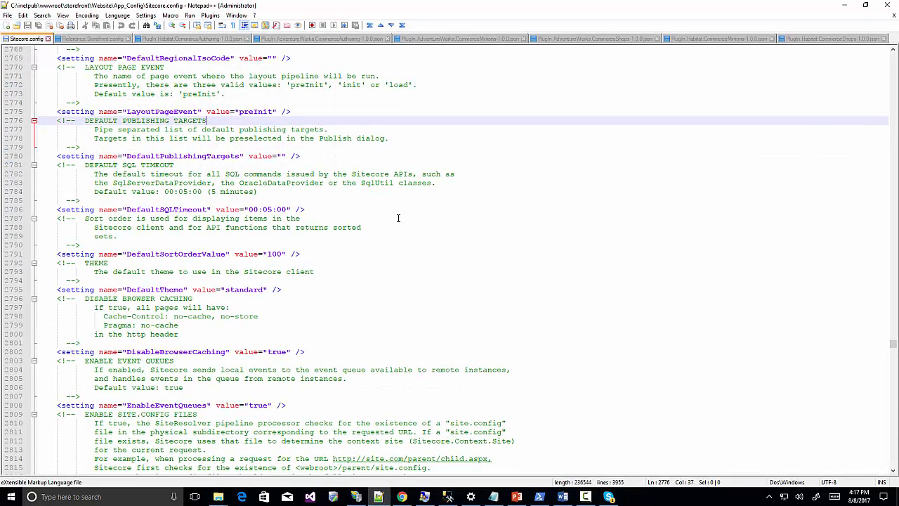
Change DefaultSQLTimeout in Sitecore.config from 00:05:00 to 00:60:00 and save the file.
{"action": "double_click", "coordinate": [152, 209]}
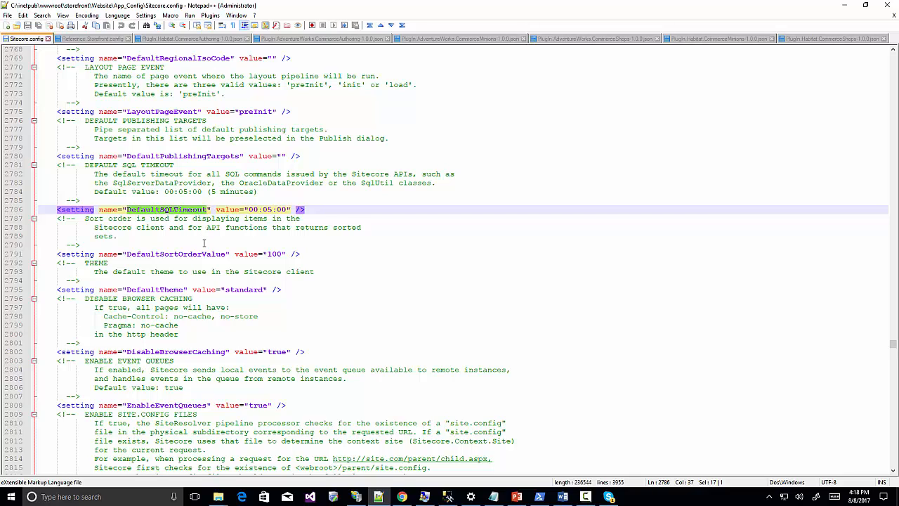
{"action": "left_click", "coordinate": [270, 208]}
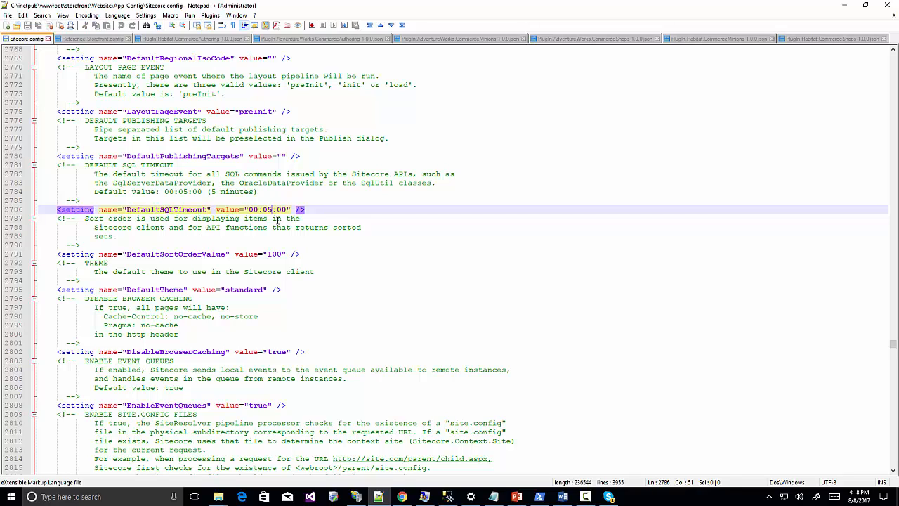
{"action": "key", "text": "BackSpace"}
{"action": "key", "text": "BackSpace"}
{"action": "type", "text": "60"}
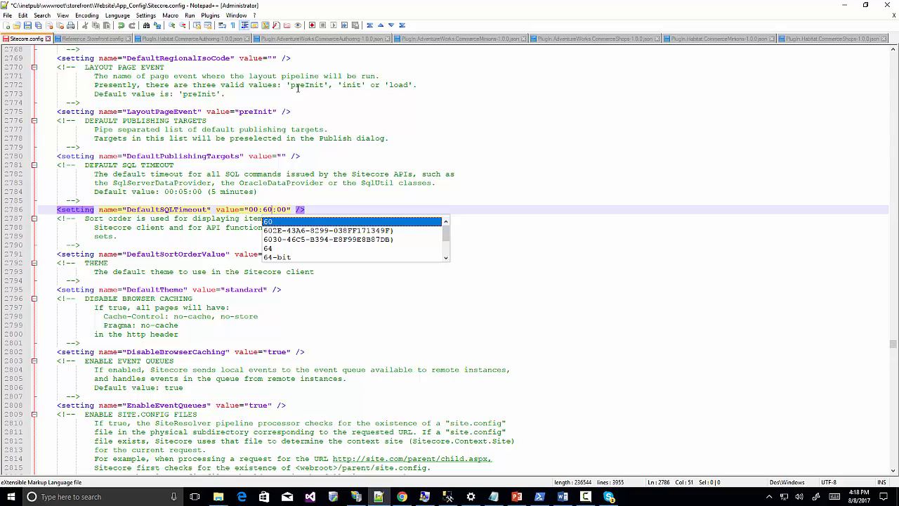
{"action": "left_click", "coordinate": [29, 26]}
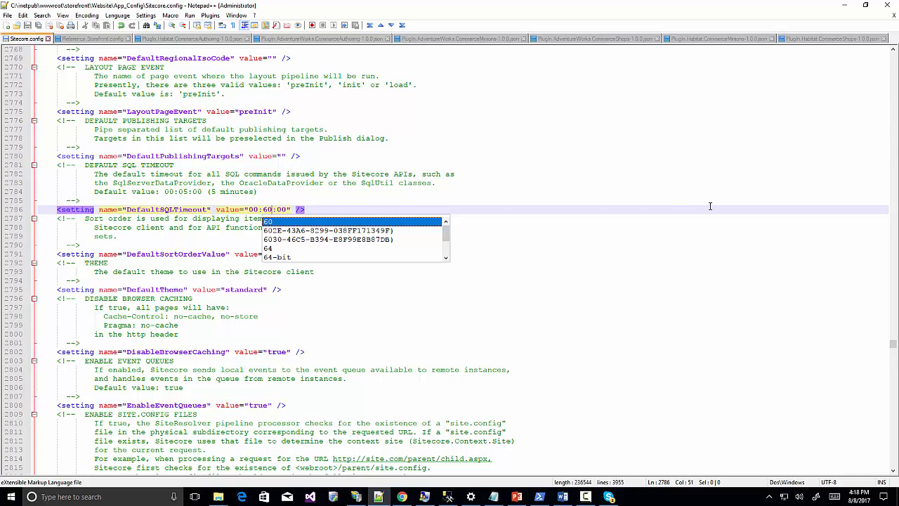
{"action": "left_click", "coordinate": [670, 206]}
{"action": "left_click", "coordinate": [843, 5]}
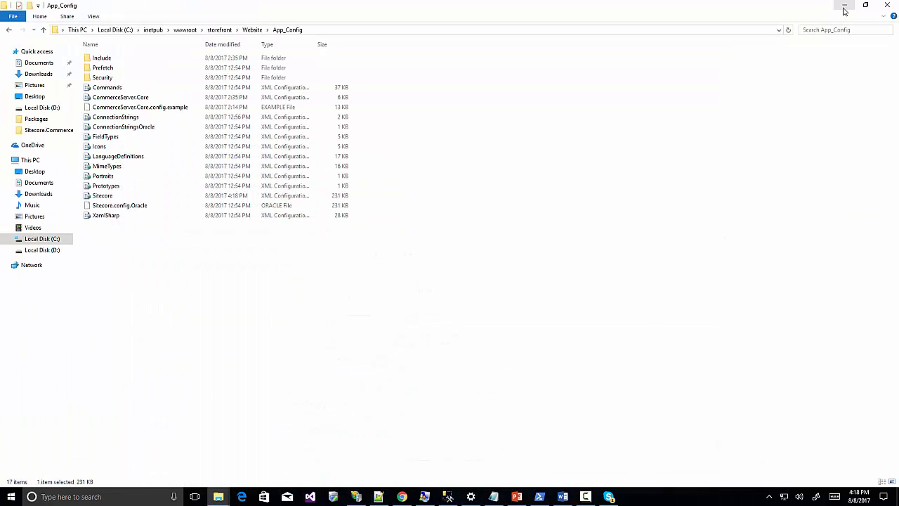
Publish the whole site to web in all languages, then return to the Launchpad.
{"action": "left_click", "coordinate": [847, 7]}
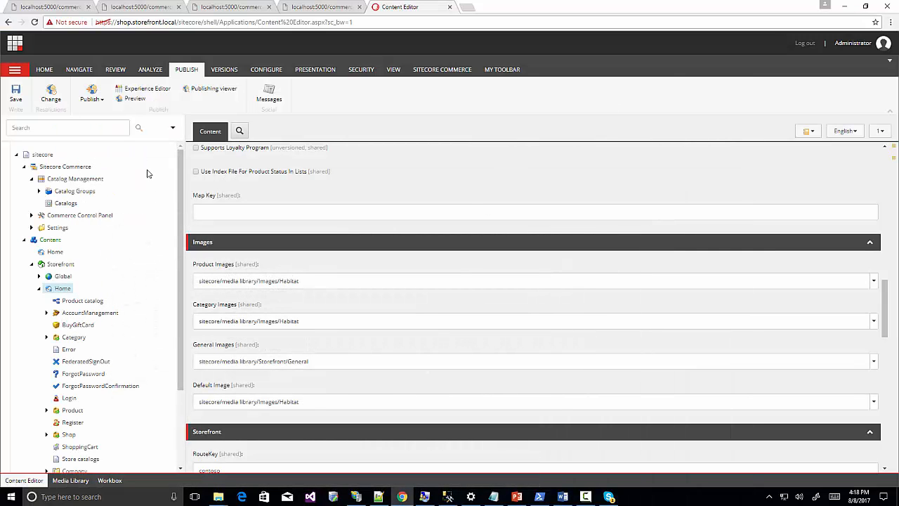
{"action": "left_click", "coordinate": [102, 99]}
{"action": "left_click", "coordinate": [116, 116]}
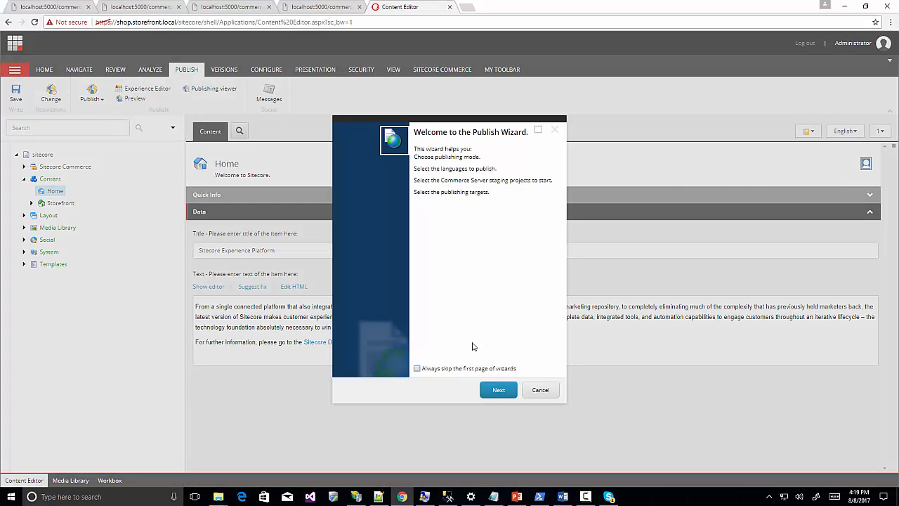
{"action": "left_click", "coordinate": [496, 395]}
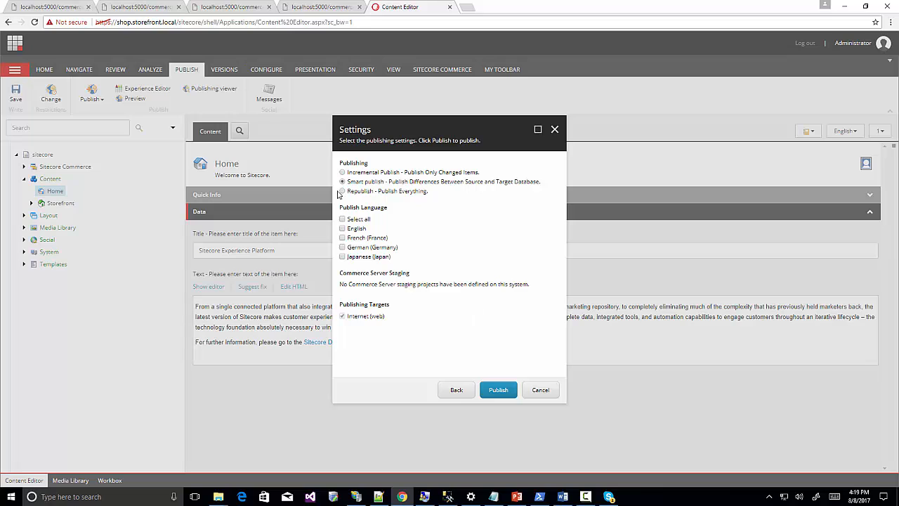
{"action": "left_click", "coordinate": [342, 219]}
{"action": "left_click", "coordinate": [498, 390]}
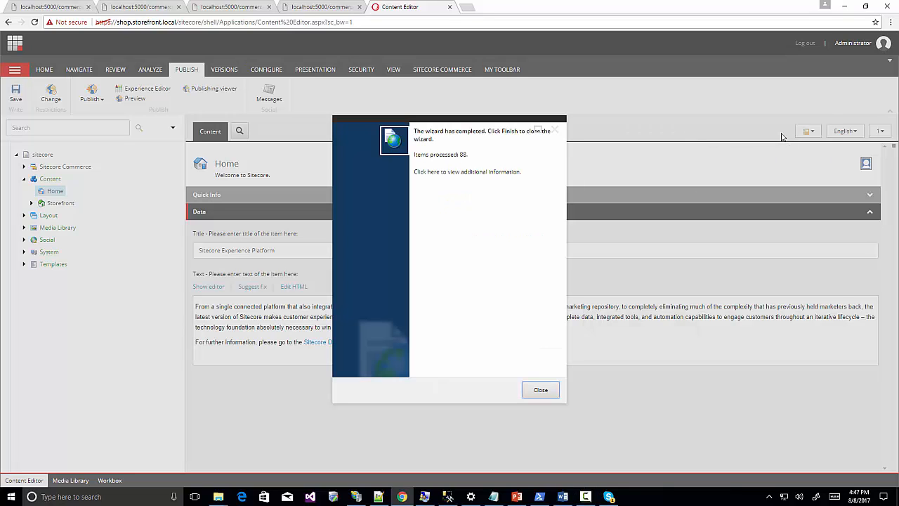
{"action": "left_click", "coordinate": [539, 393]}
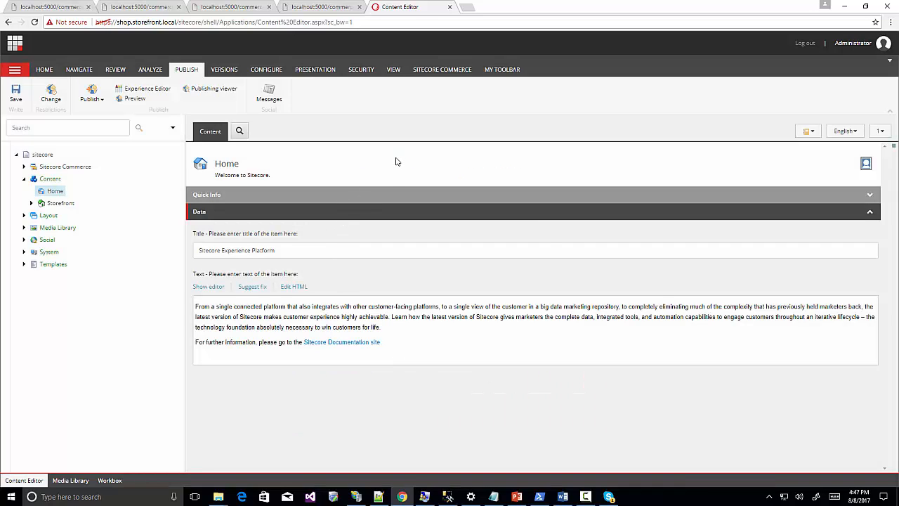
{"action": "left_click", "coordinate": [14, 44]}
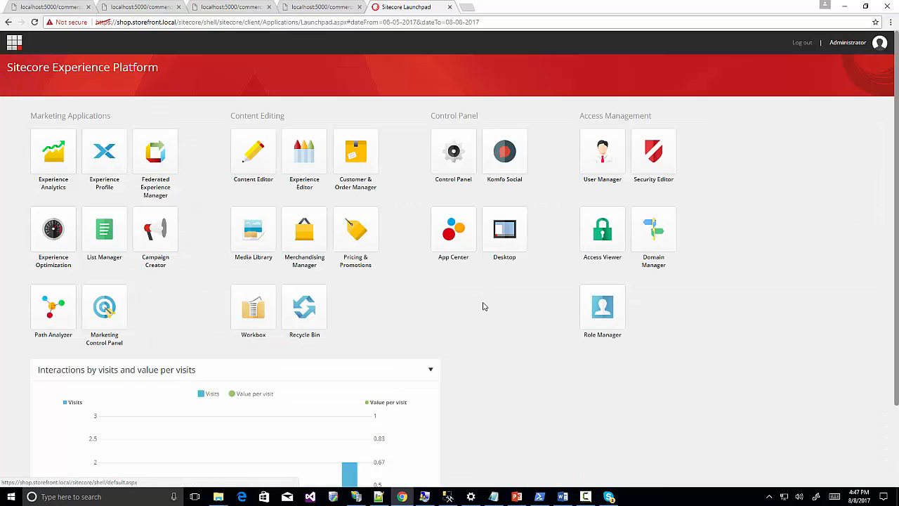
Rebuild every local search index from the Control Panel's Indexing manager.
{"action": "left_click", "coordinate": [451, 145]}
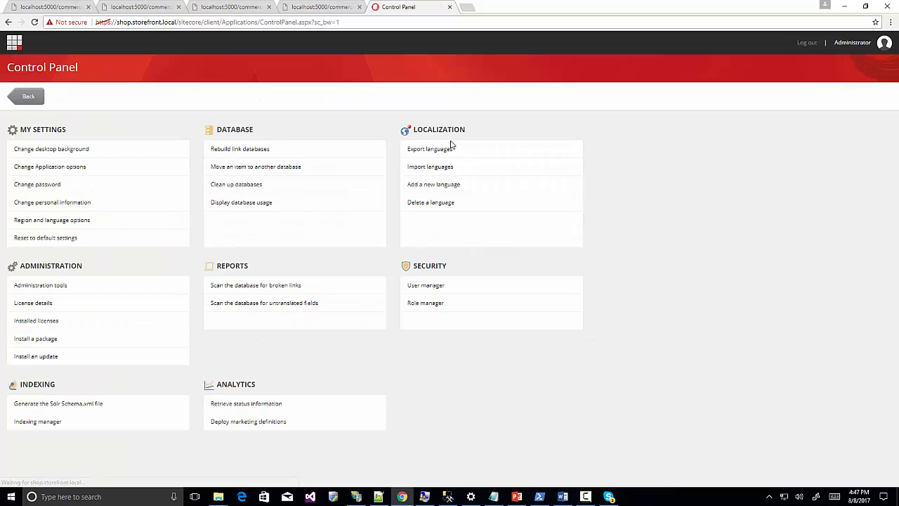
{"action": "left_click", "coordinate": [47, 423]}
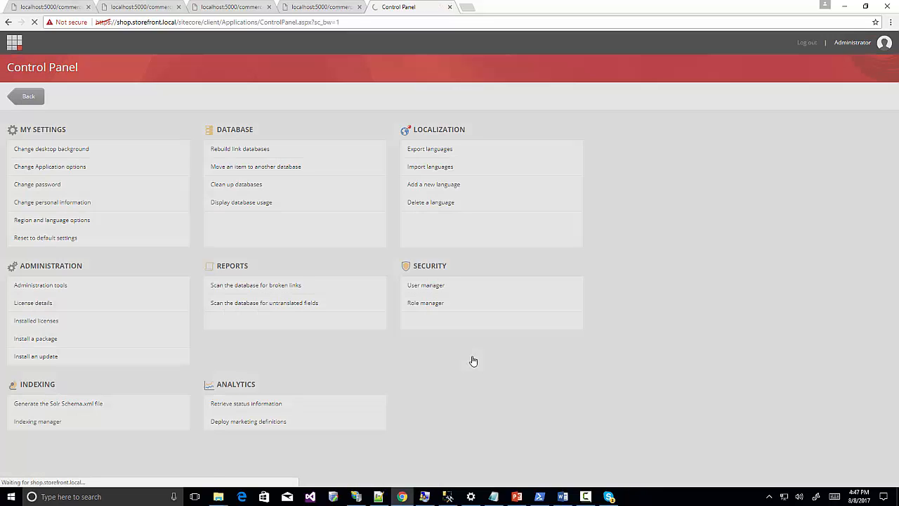
{"action": "left_click", "coordinate": [315, 117]}
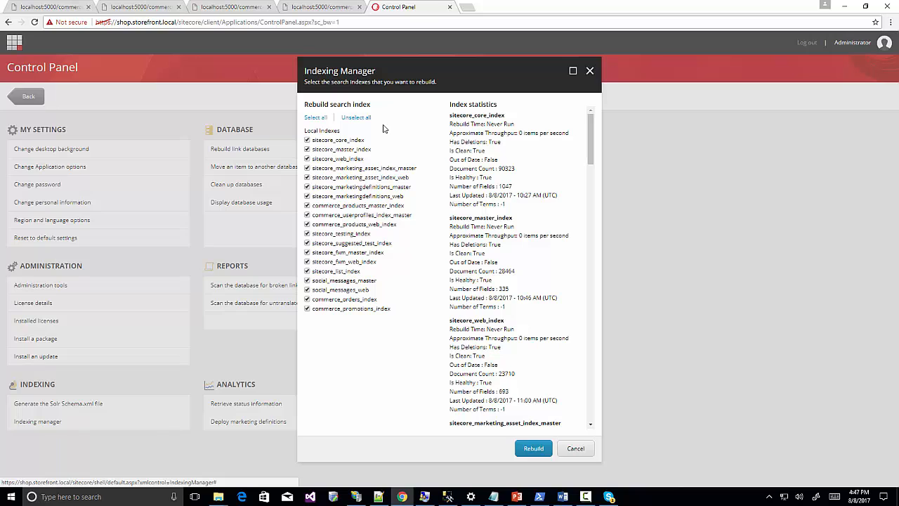
{"action": "left_click", "coordinate": [534, 448]}
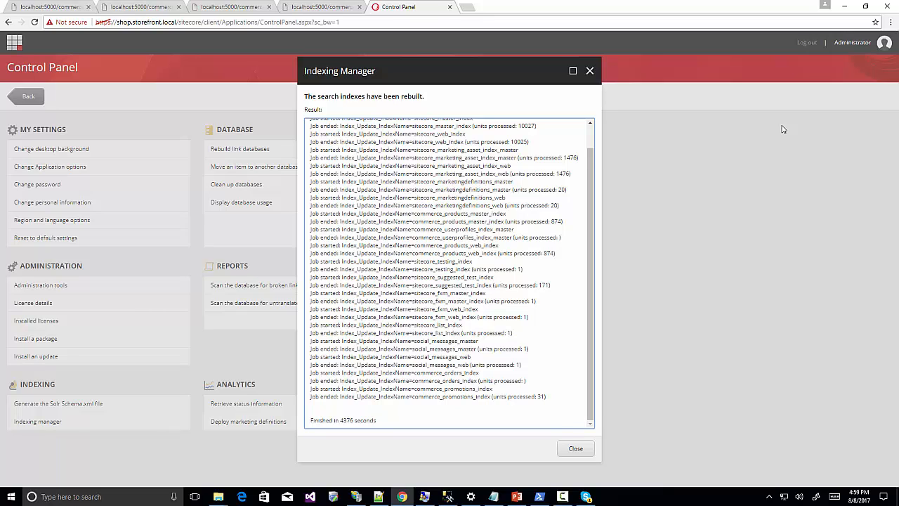
{"action": "left_click", "coordinate": [569, 452]}
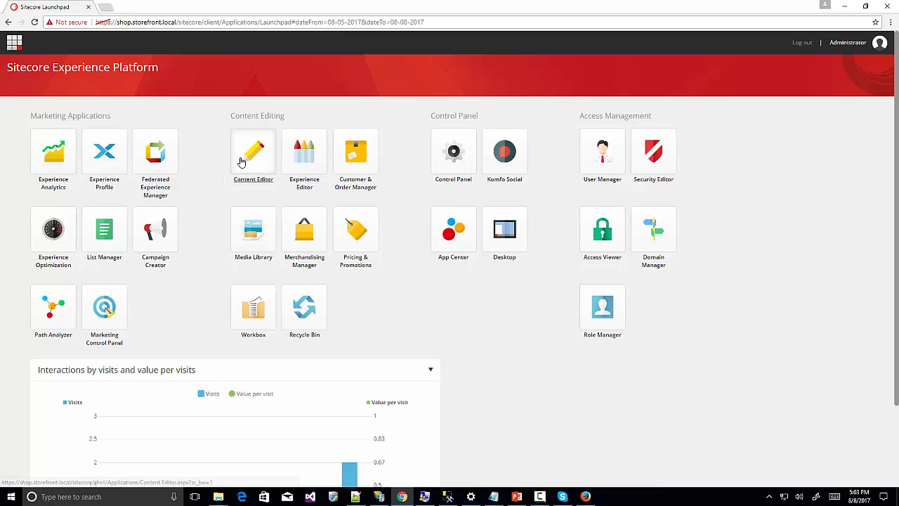
Open the Storefront > Home > Product catalog item in the Content Editor.
{"action": "left_click", "coordinate": [240, 160]}
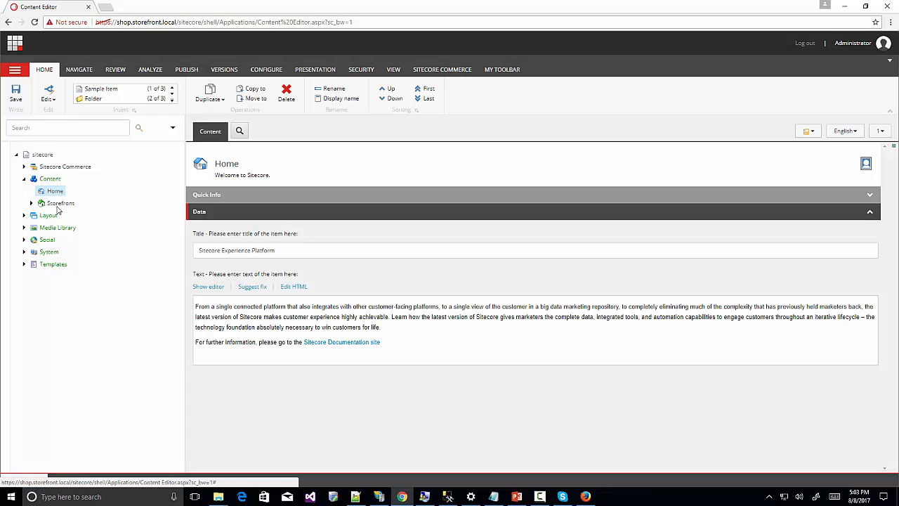
{"action": "left_click", "coordinate": [31, 203]}
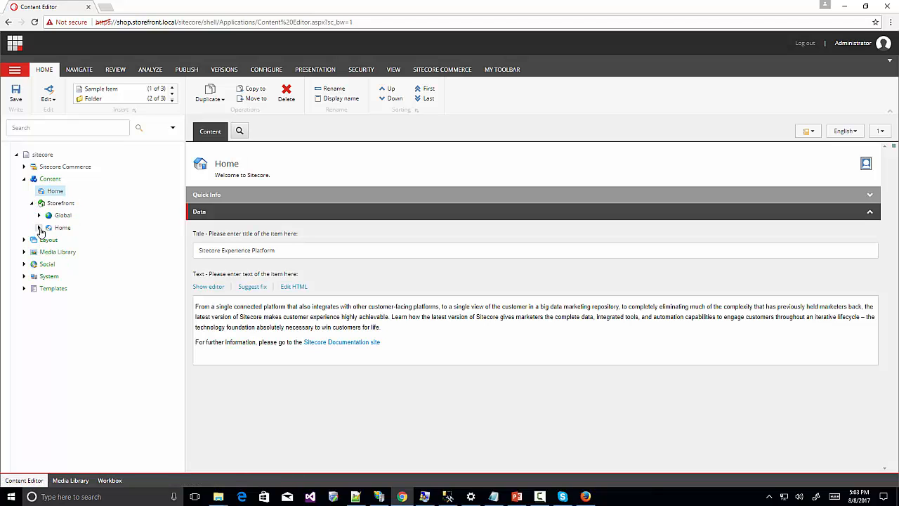
{"action": "left_click", "coordinate": [40, 229]}
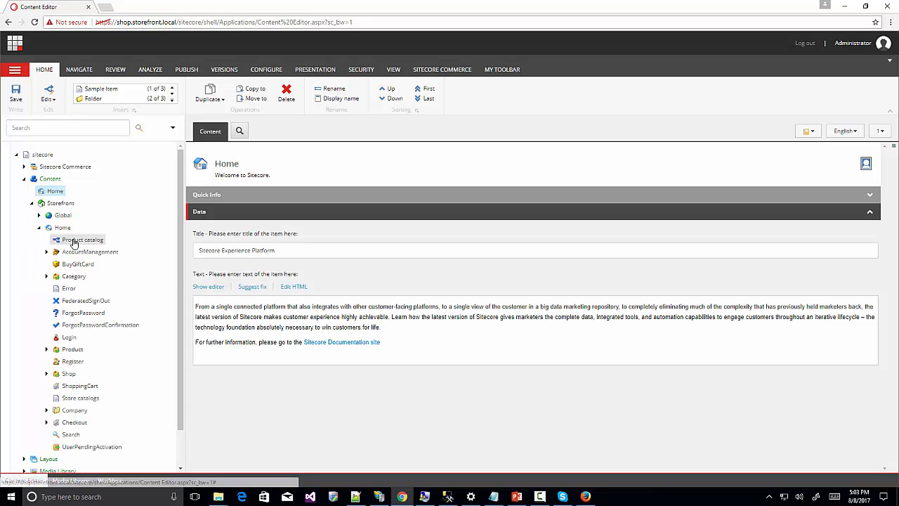
{"action": "left_click", "coordinate": [74, 241]}
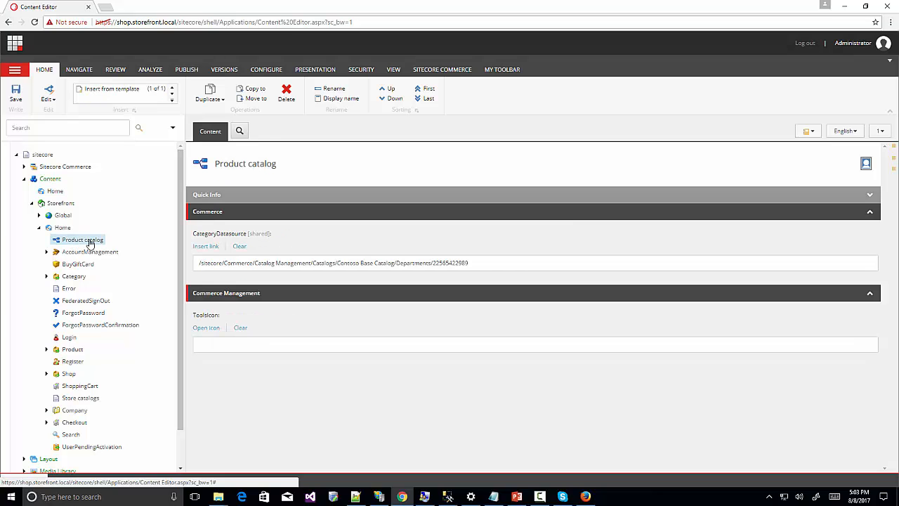
Set CategoryDatasource to Catalogs/Habitat_Master/Departments and save the item.
{"action": "left_click", "coordinate": [209, 248]}
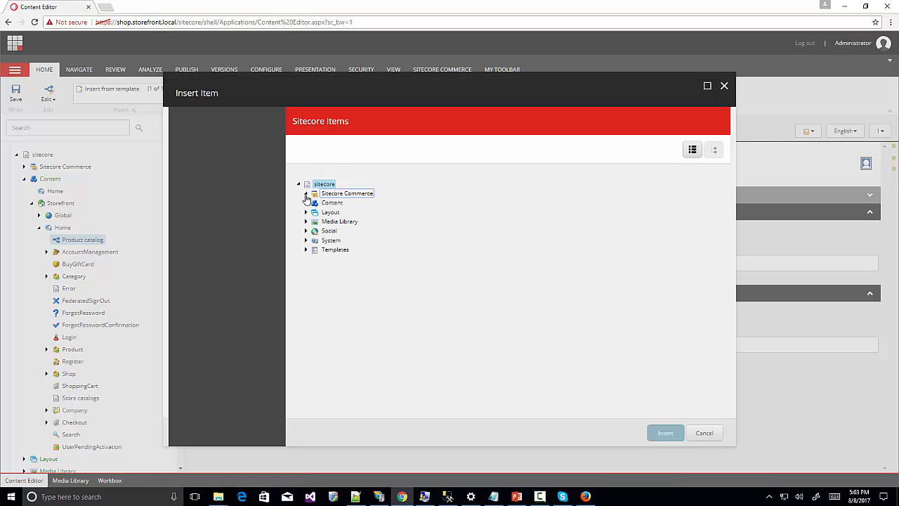
{"action": "left_click", "coordinate": [306, 193]}
{"action": "left_click", "coordinate": [313, 203]}
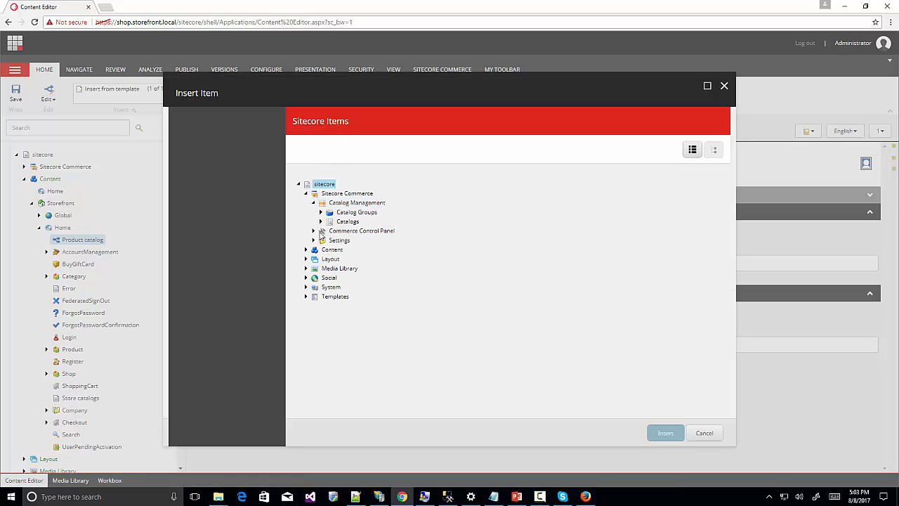
{"action": "left_click", "coordinate": [321, 221]}
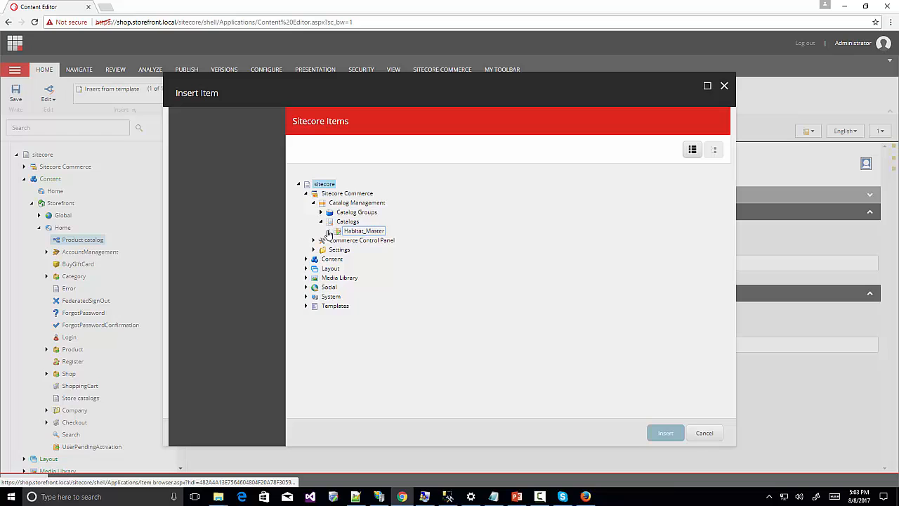
{"action": "left_click", "coordinate": [328, 232]}
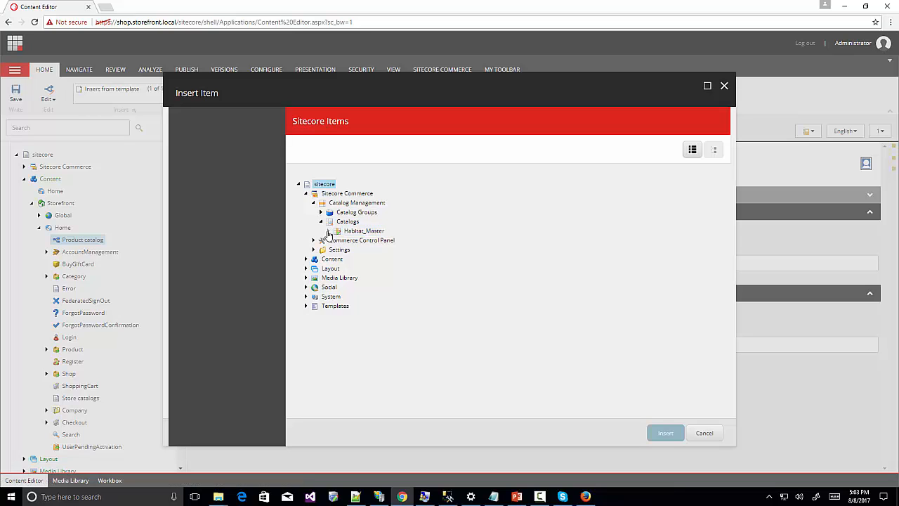
{"action": "left_click", "coordinate": [368, 251]}
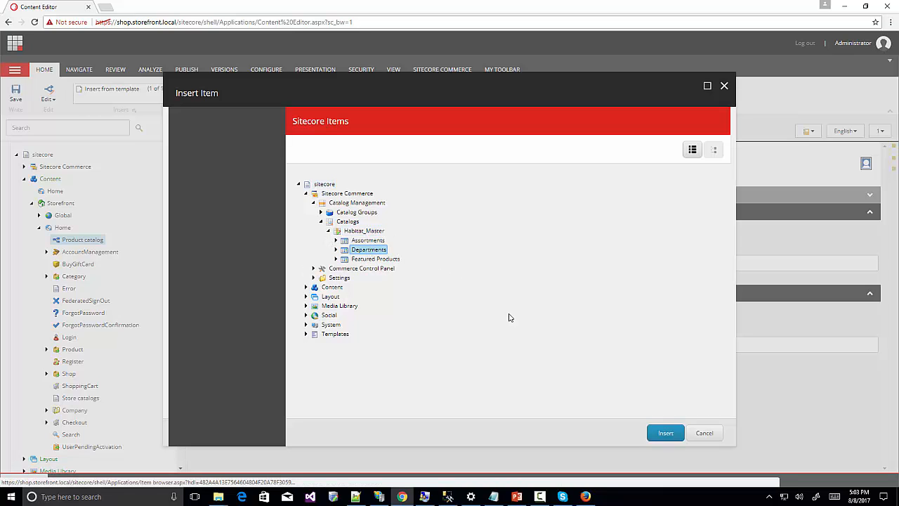
{"action": "left_click", "coordinate": [665, 432]}
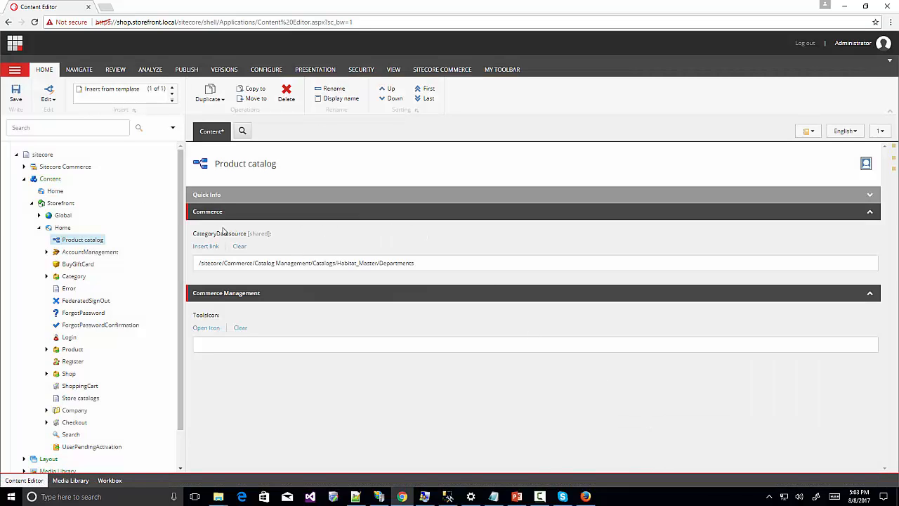
{"action": "left_click", "coordinate": [16, 96]}
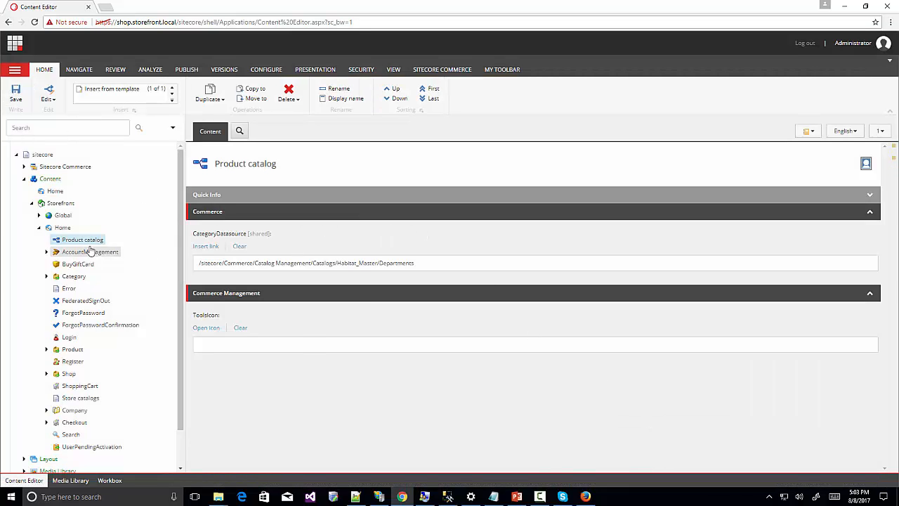
Publish only the Product catalog item to web, with Publish Related Items unchecked.
{"action": "left_click", "coordinate": [186, 69]}
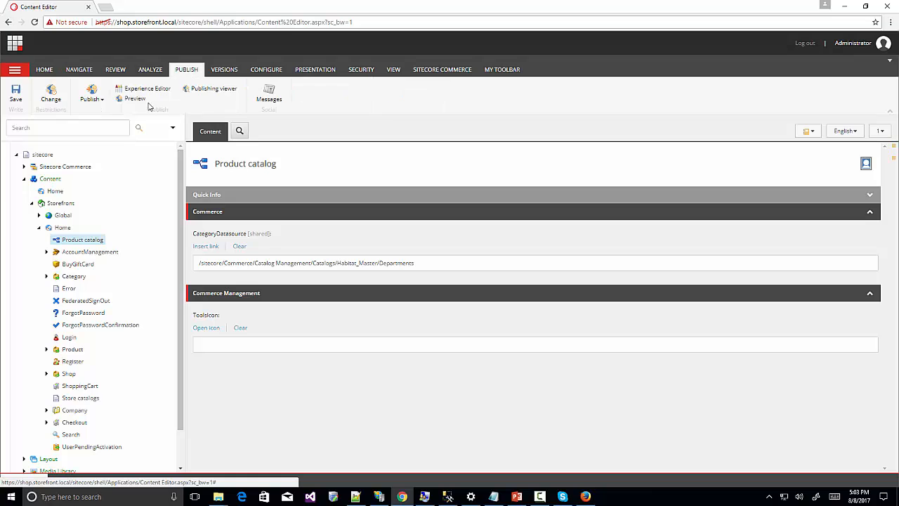
{"action": "left_click", "coordinate": [105, 102]}
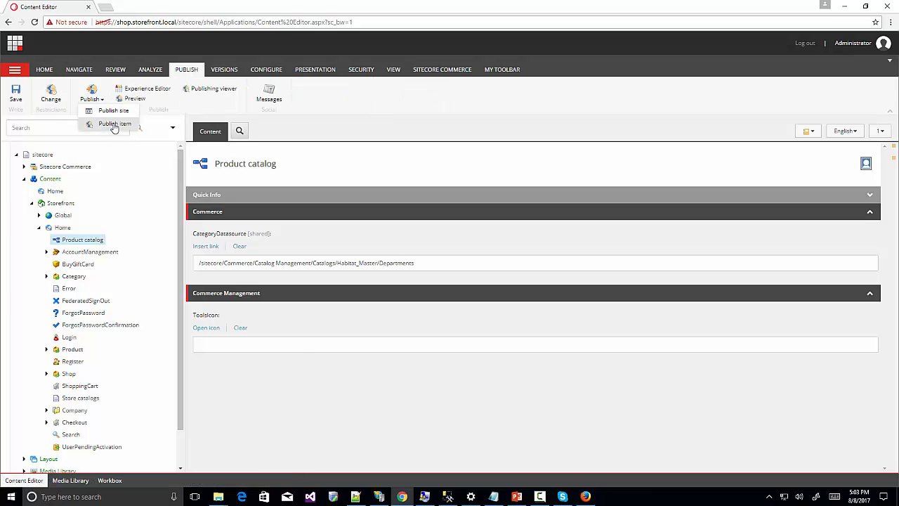
{"action": "left_click", "coordinate": [114, 124]}
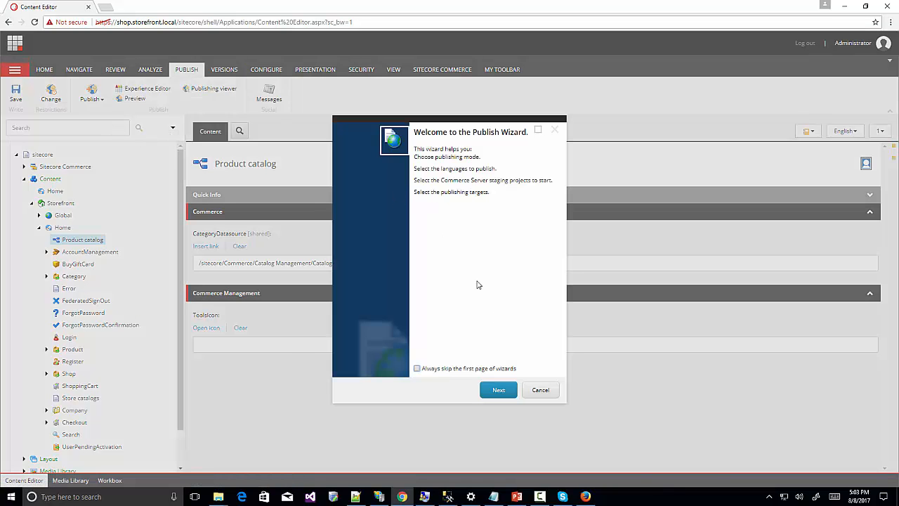
{"action": "left_click", "coordinate": [494, 391]}
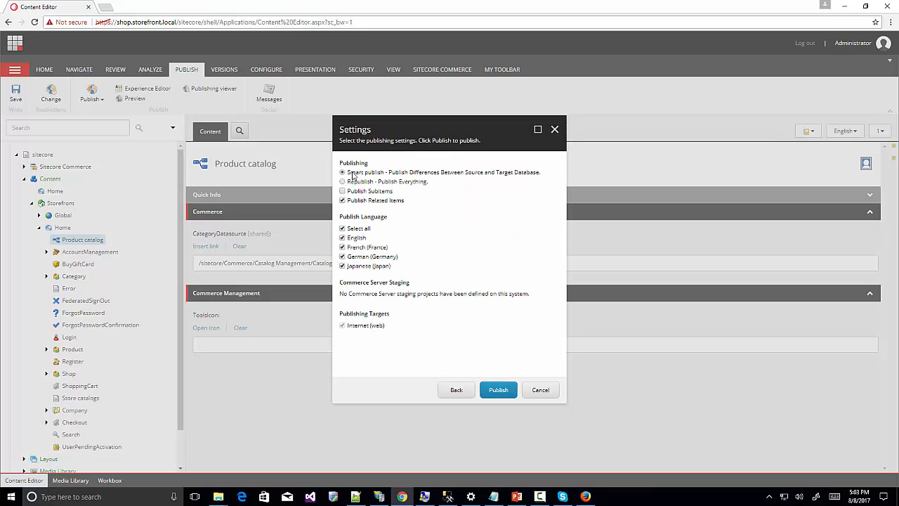
{"action": "left_click", "coordinate": [343, 201]}
{"action": "left_click", "coordinate": [496, 392]}
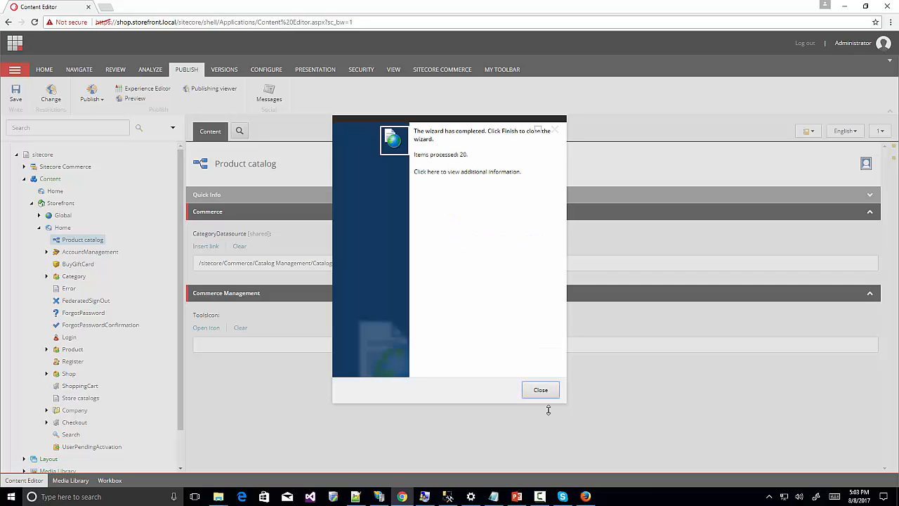
{"action": "left_click", "coordinate": [540, 391]}
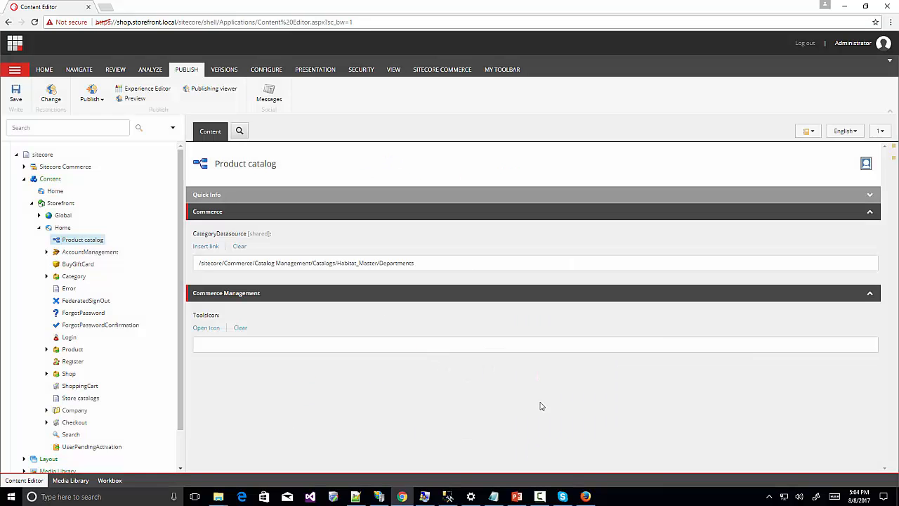
Reload the shop.storefront.local home page in Firefox so the category menu appears.
{"action": "left_click", "coordinate": [585, 496]}
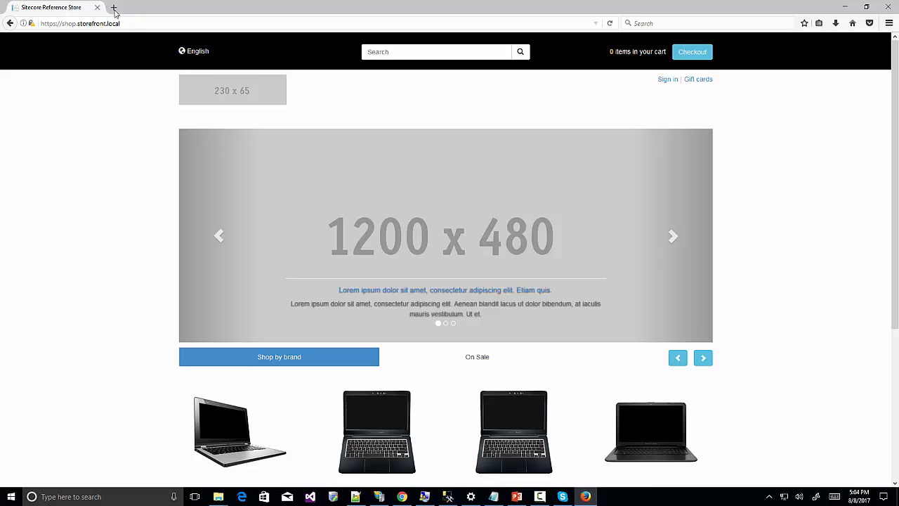
{"action": "left_click", "coordinate": [165, 24]}
{"action": "left_click", "coordinate": [165, 23]}
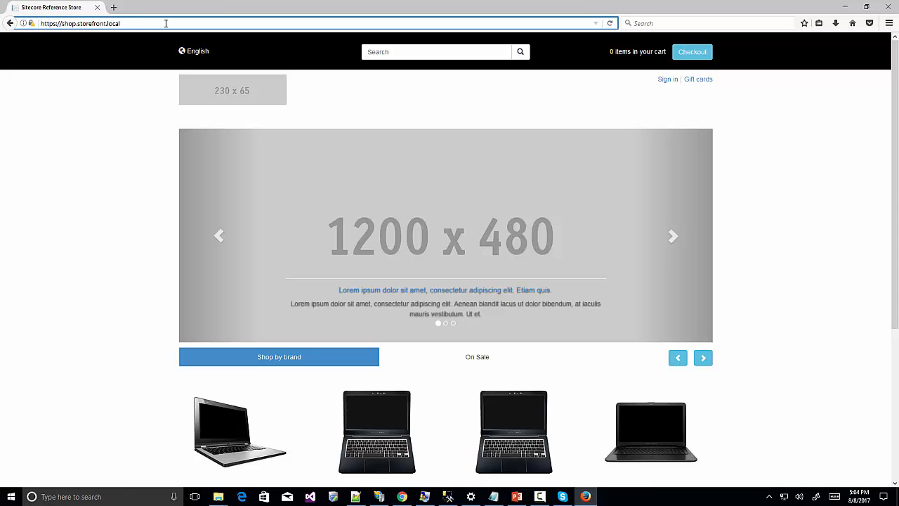
{"action": "key", "text": "Return"}
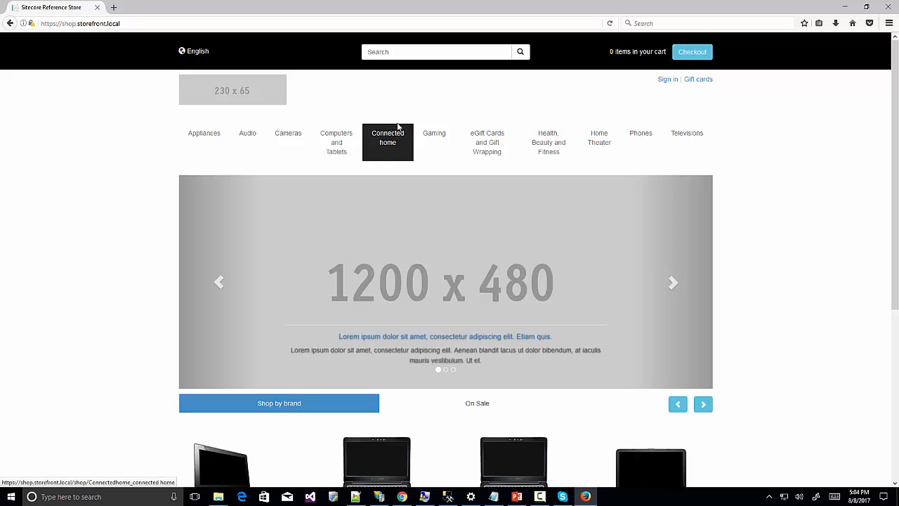
{"action": "scroll", "coordinate": [364, 103], "scroll_direction": "down", "scroll_amount": 5}
{"action": "scroll", "coordinate": [316, 337], "scroll_direction": "up", "scroll_amount": 5}
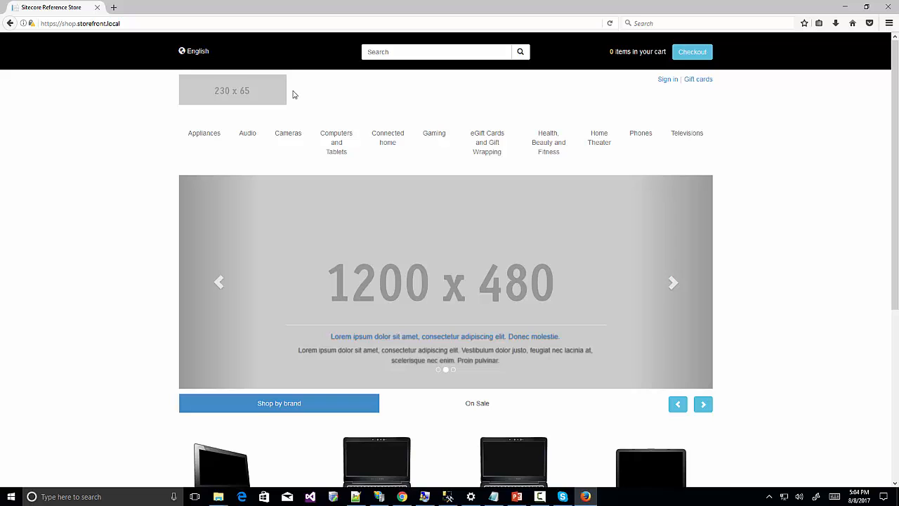
Search the store for 'mira' to list the 11 Mira laptops, then go to Sign in.
{"action": "left_click", "coordinate": [414, 51]}
{"action": "type", "text": "mir"}
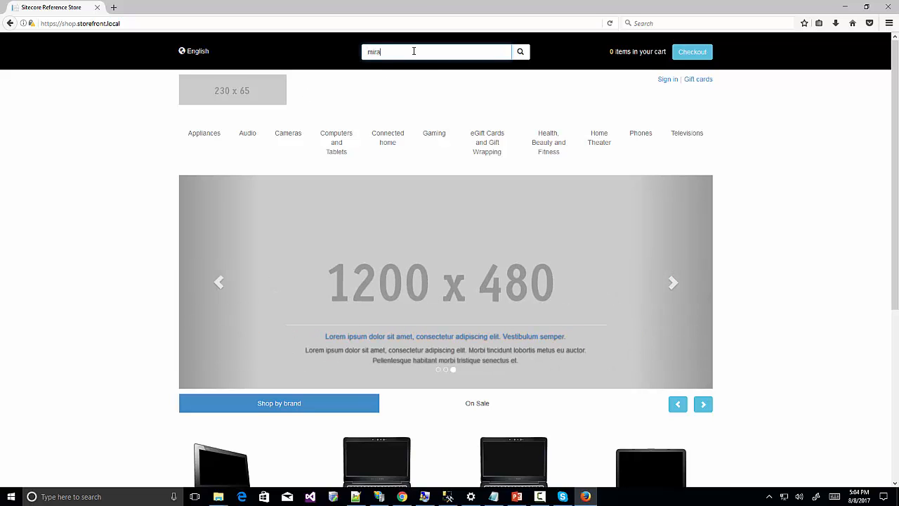
{"action": "type", "text": "a"}
{"action": "key", "text": "Return"}
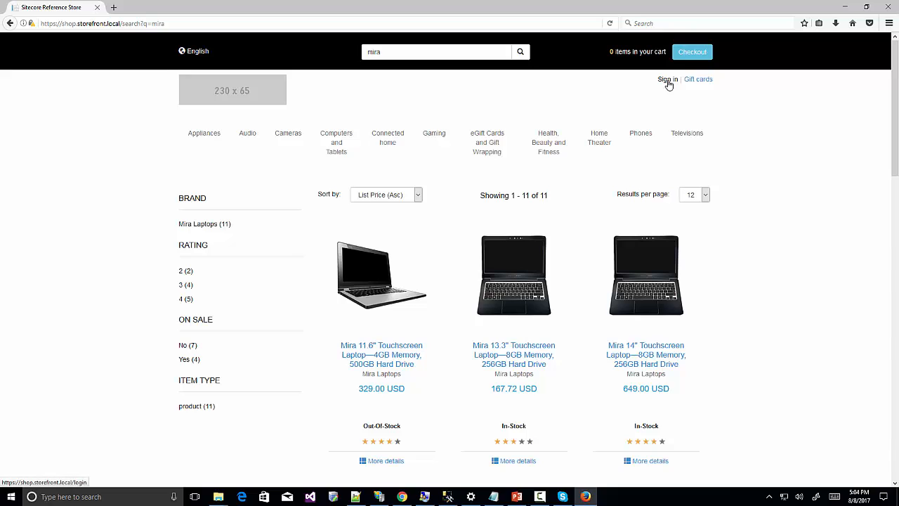
{"action": "left_click", "coordinate": [666, 80]}
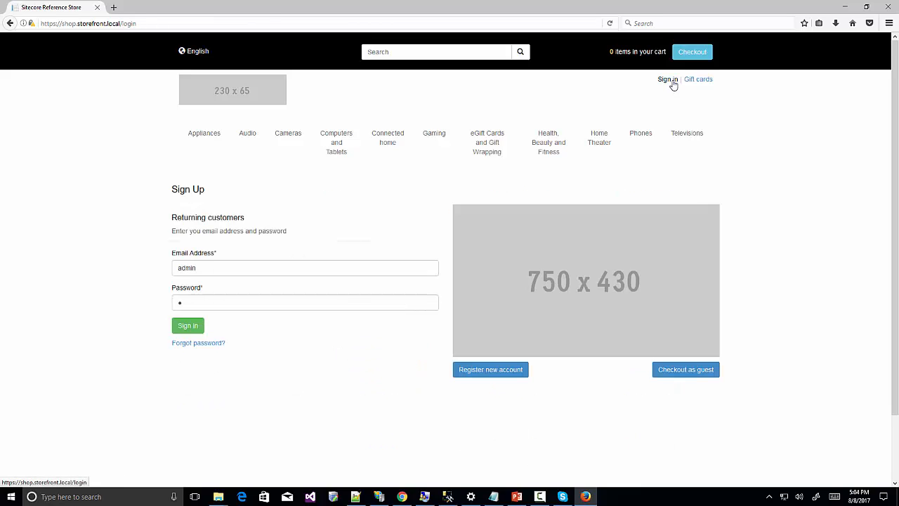
Start a new account registration with the customer's e-mail address, first name and surname.
{"action": "left_click", "coordinate": [487, 370]}
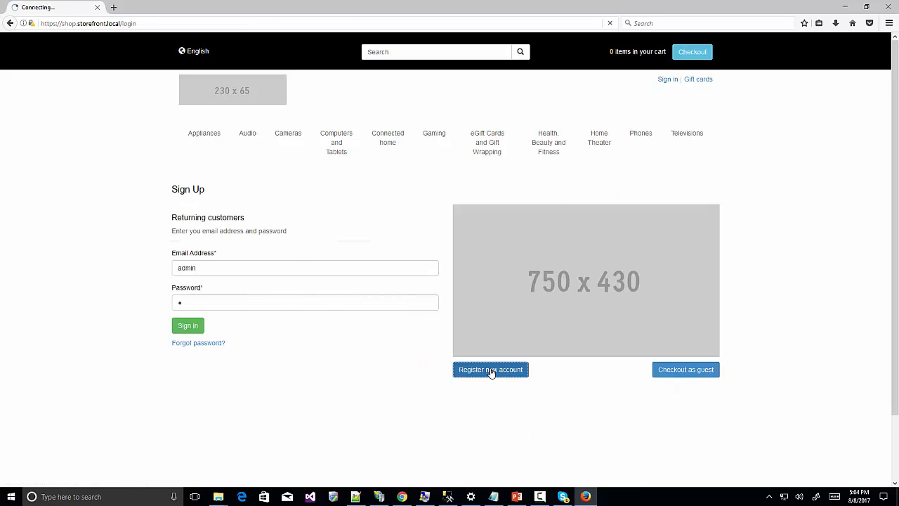
{"action": "left_click", "coordinate": [208, 256]}
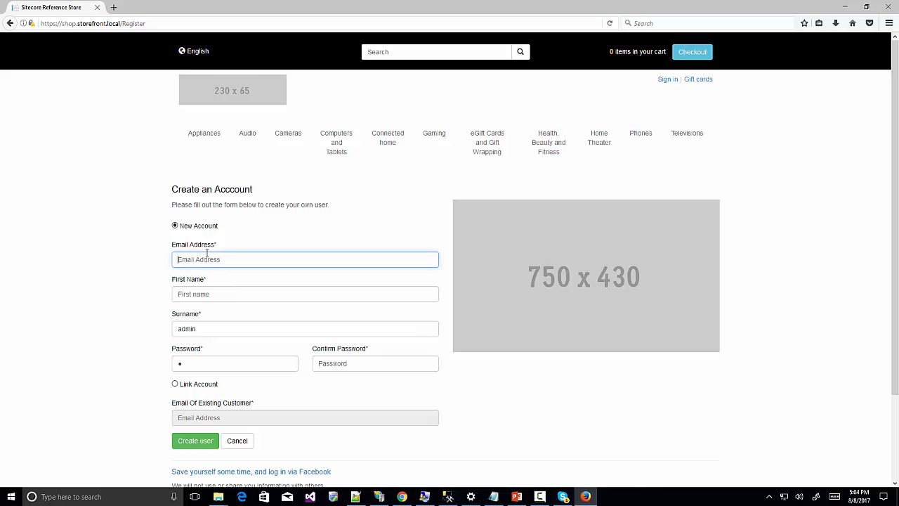
{"action": "key", "text": "Tab"}
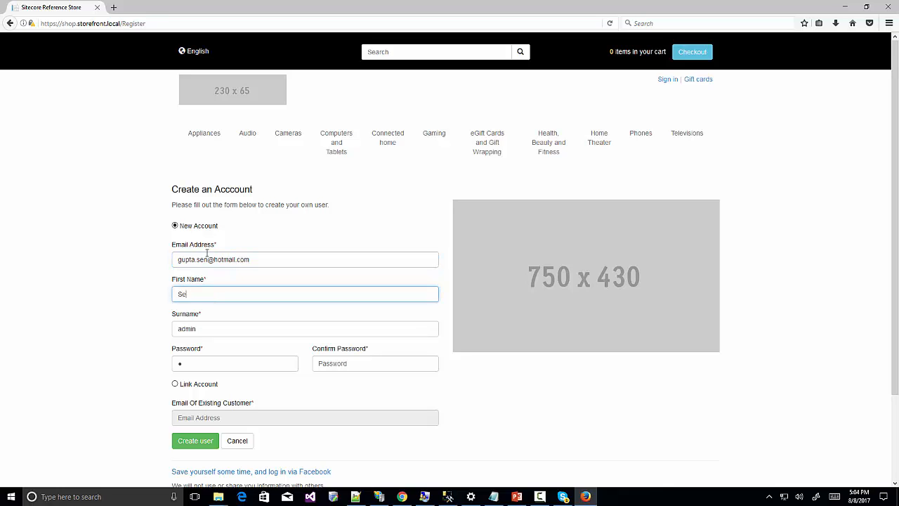
{"action": "key", "text": "Tab"}
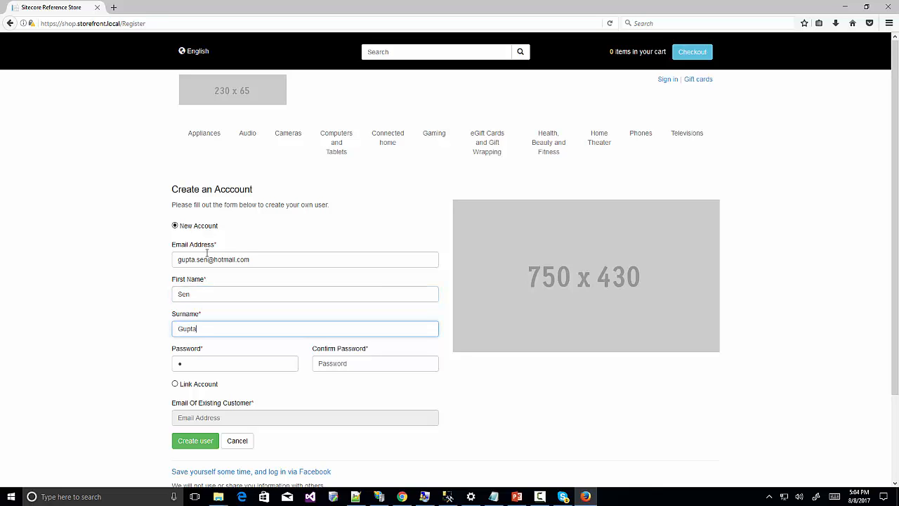
Enter and confirm the account password, then create the user.
{"action": "left_click", "coordinate": [215, 367]}
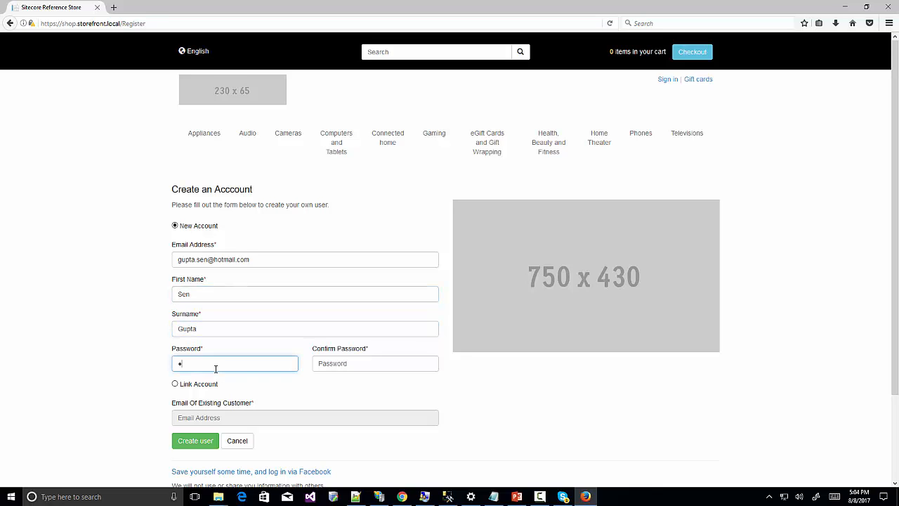
{"action": "key", "text": "BackSpace"}
{"action": "type", "text": "•••••••"}
{"action": "key", "text": "Tab"}
{"action": "type", "text": "••"}
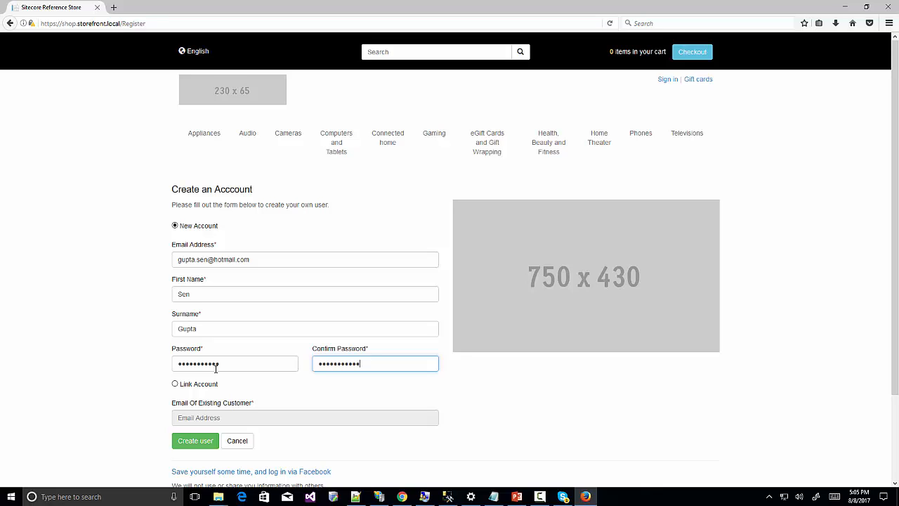
{"action": "left_click", "coordinate": [195, 441]}
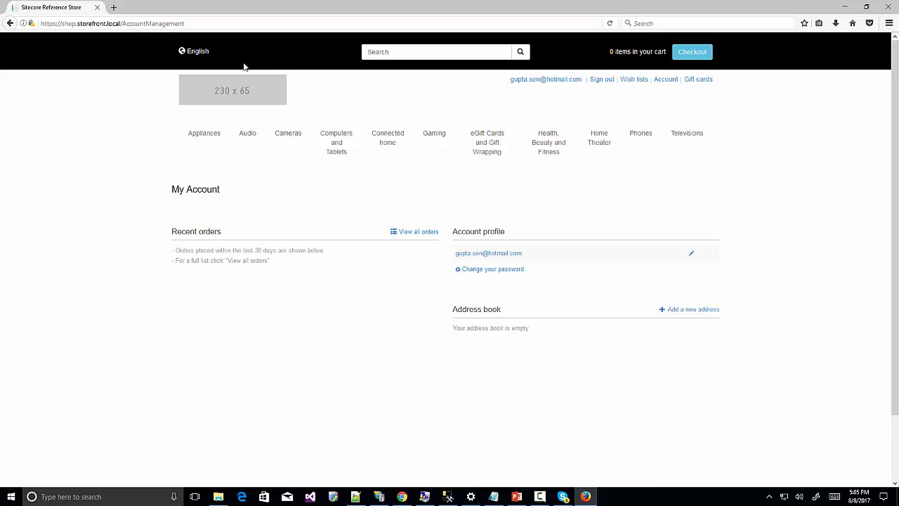
Go back to the store home page and open the Mira 14" Touchscreen Laptop product page.
{"action": "left_click", "coordinate": [225, 98]}
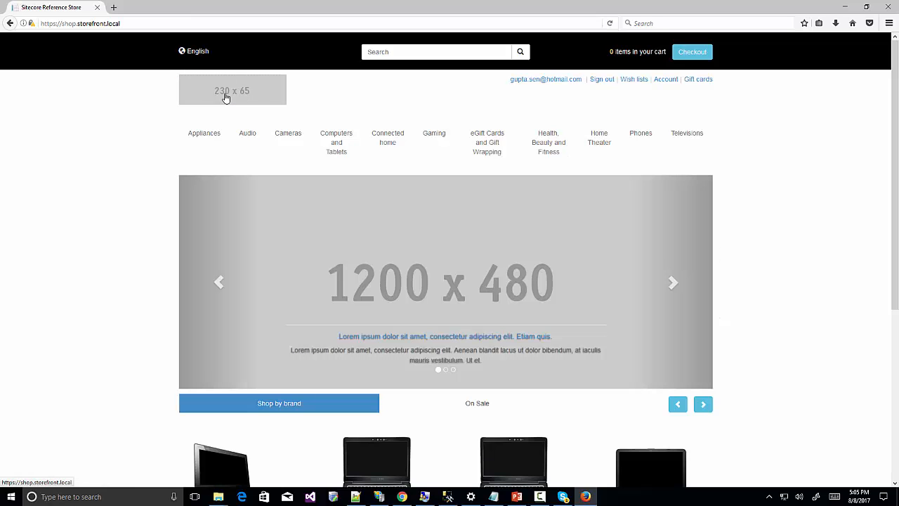
{"action": "scroll", "coordinate": [562, 371], "scroll_direction": "down", "scroll_amount": 5}
{"action": "left_click", "coordinate": [503, 296]}
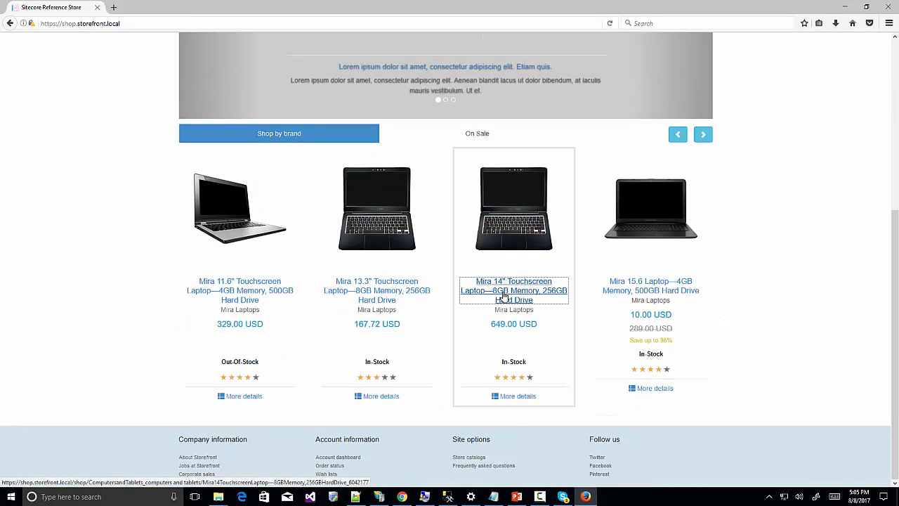
{"action": "left_click_drag", "start_coordinate": [504, 295], "coordinate": [522, 301]}
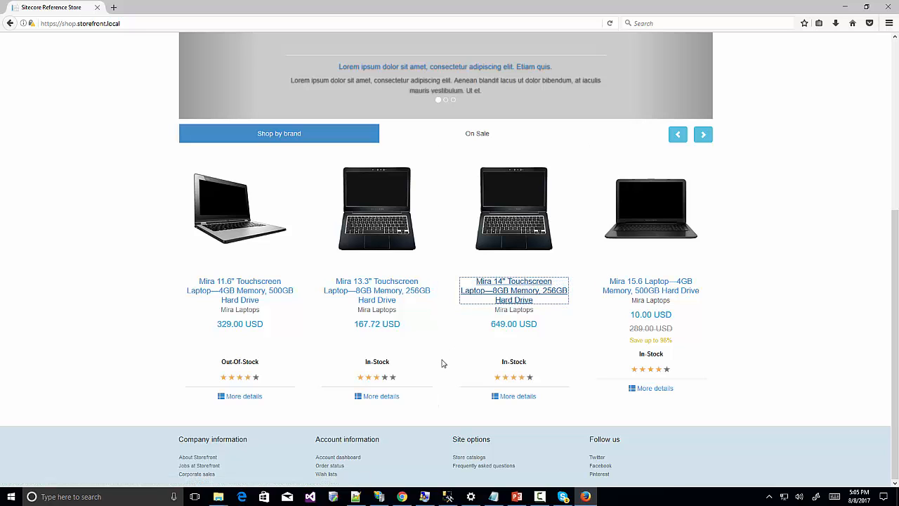
{"action": "left_click", "coordinate": [522, 293]}
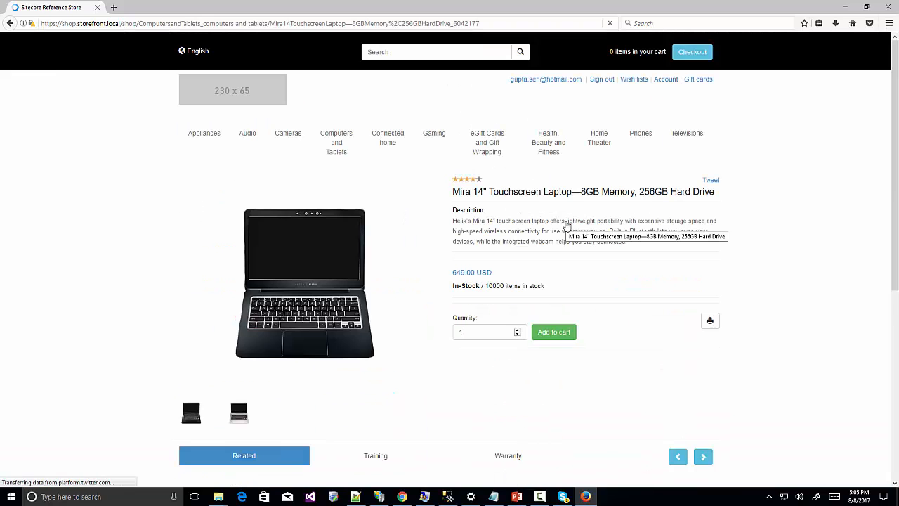
Add the Mira 14" laptop (649.00 USD) to the cart, view the cart and start checkout.
{"action": "left_click", "coordinate": [552, 337]}
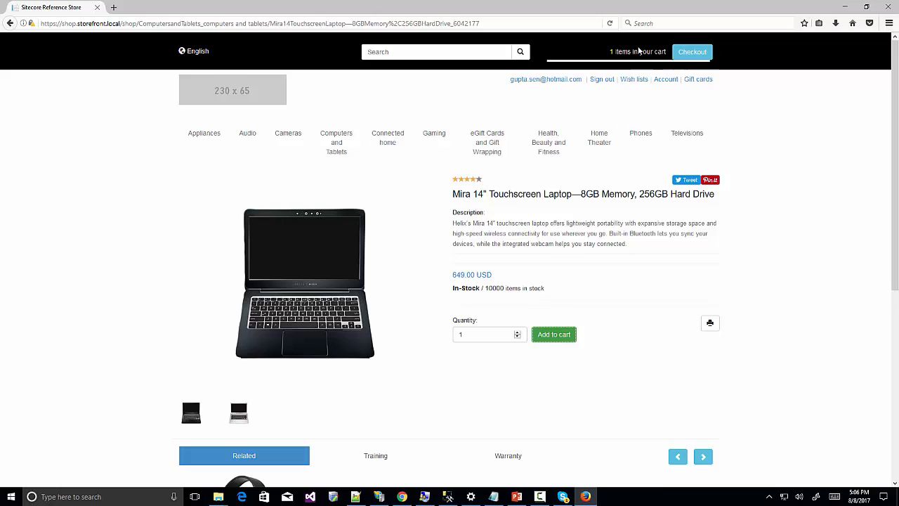
{"action": "mouse_move", "coordinate": [638, 54]}
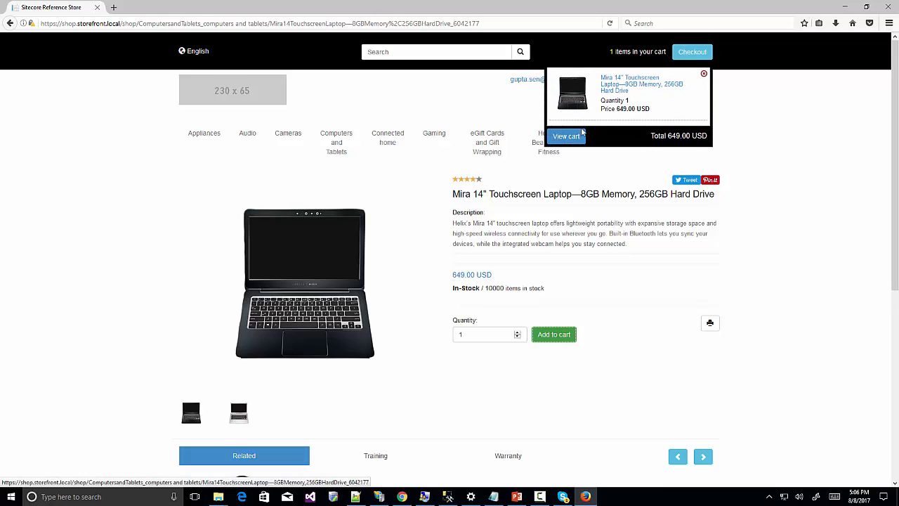
{"action": "left_click", "coordinate": [568, 137]}
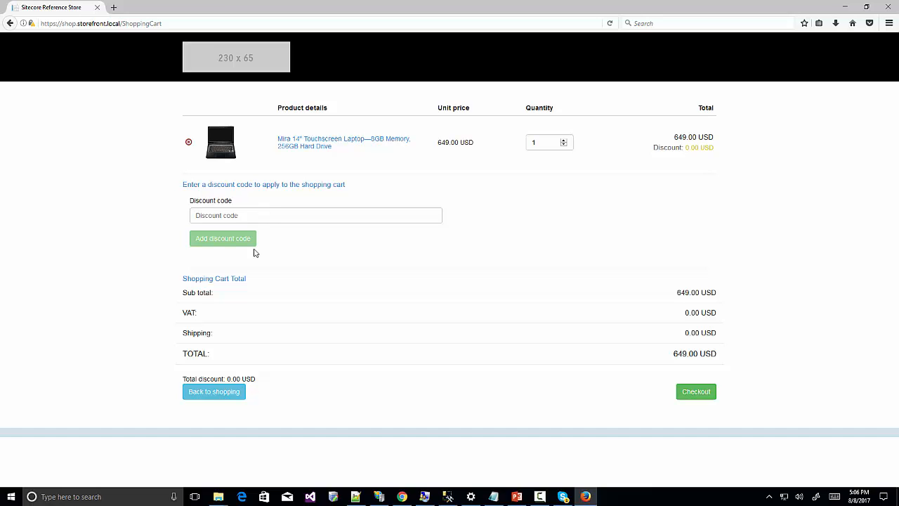
{"action": "left_click", "coordinate": [692, 393]}
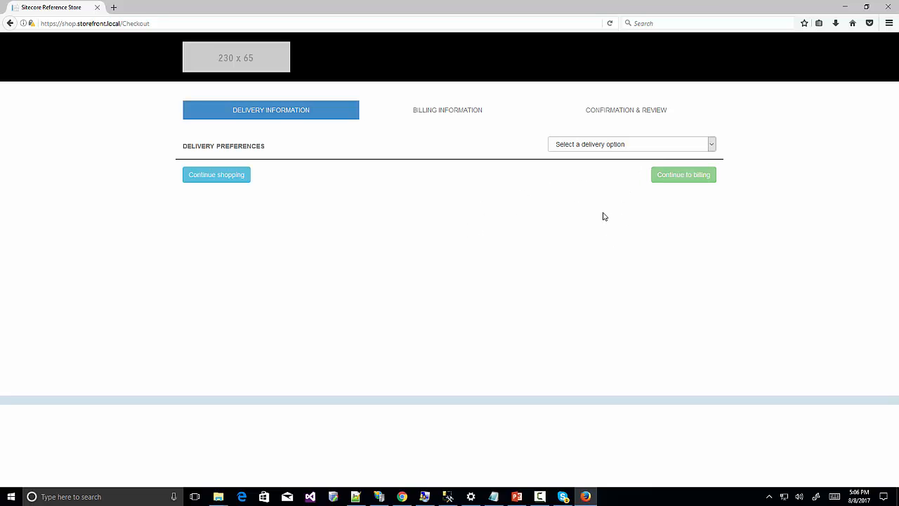
Choose Ship Items delivery and begin the address with name 'Home' and country United States.
{"action": "left_click", "coordinate": [712, 144]}
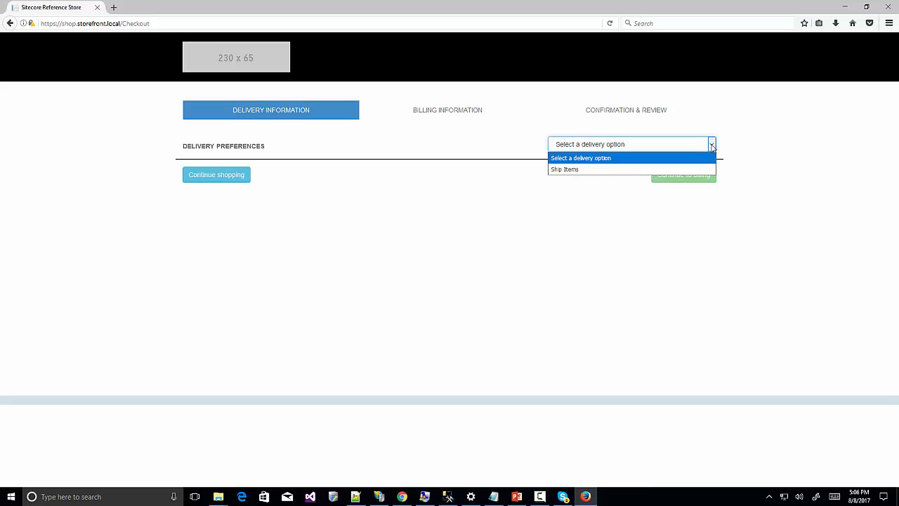
{"action": "left_click", "coordinate": [588, 170]}
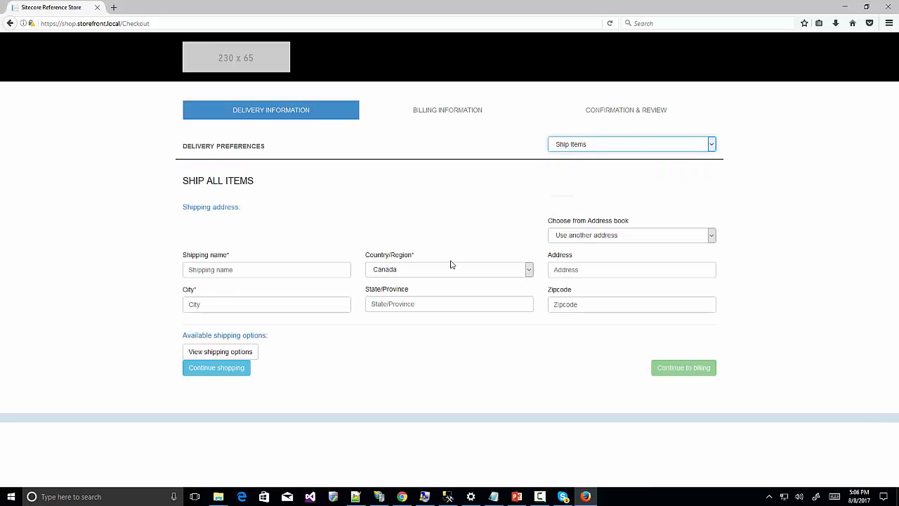
{"action": "left_click", "coordinate": [208, 273]}
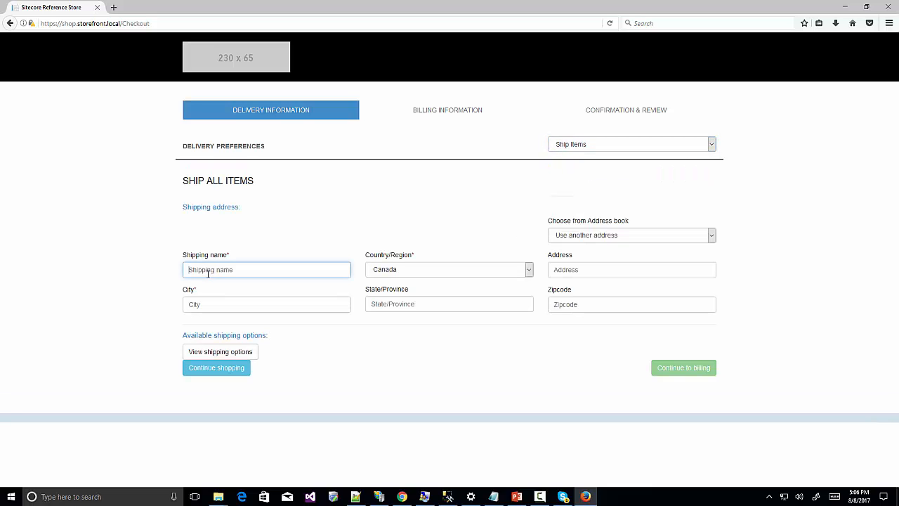
{"action": "left_click", "coordinate": [712, 235]}
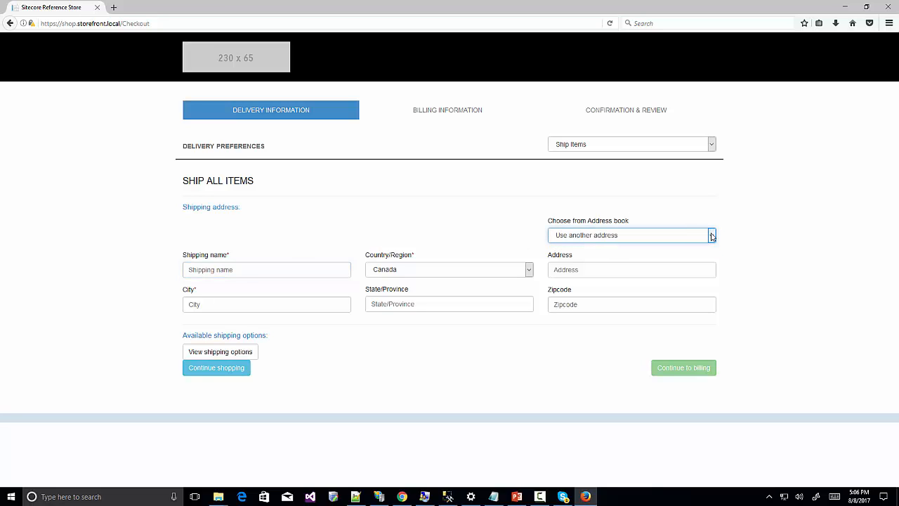
{"action": "left_click", "coordinate": [251, 269]}
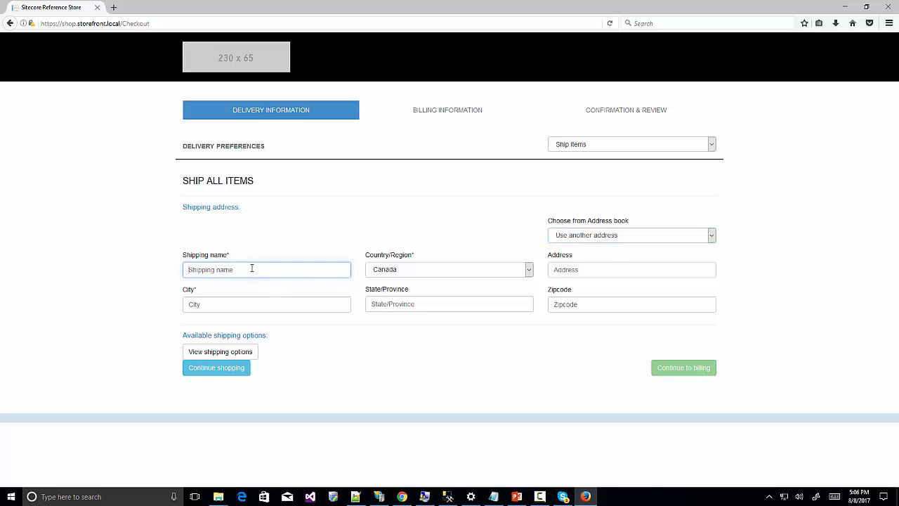
{"action": "type", "text": "Home"}
{"action": "left_click", "coordinate": [415, 272]}
{"action": "left_click", "coordinate": [412, 292]}
Fill in city 'Ne', state NY, street 'Sea Side R' and zip code 110004.
{"action": "left_click", "coordinate": [271, 307]}
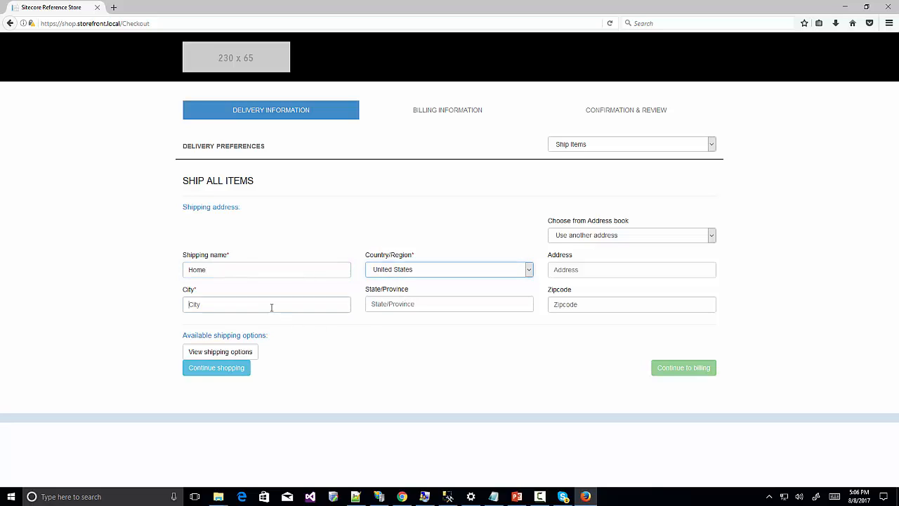
{"action": "type", "text": "New York"}
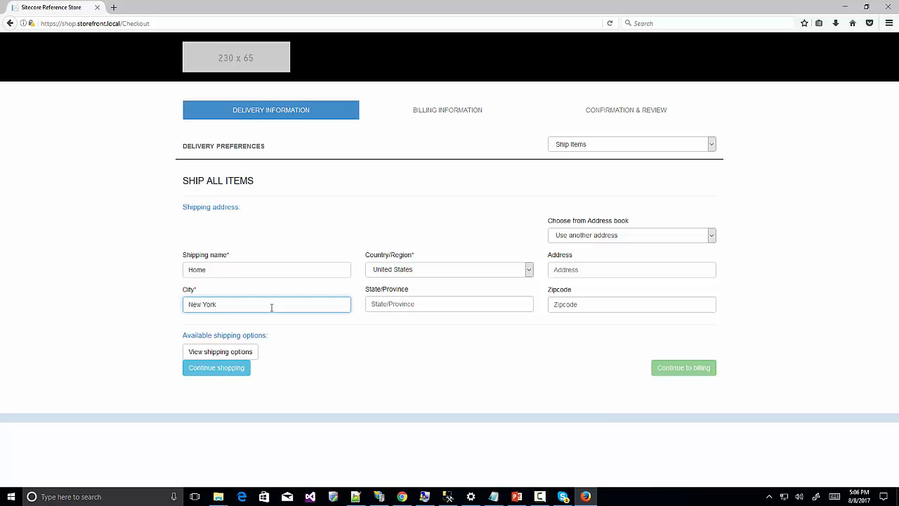
{"action": "left_click", "coordinate": [396, 303]}
{"action": "type", "text": "NY"}
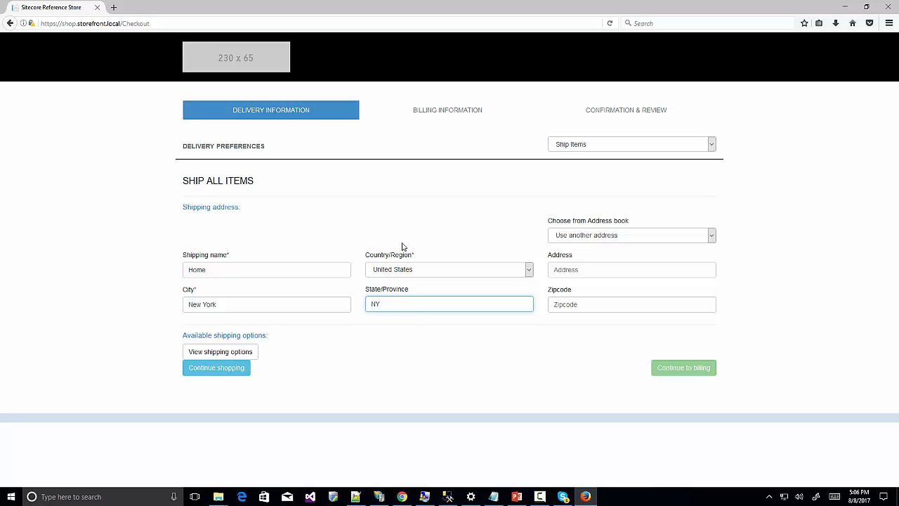
{"action": "left_click", "coordinate": [572, 268]}
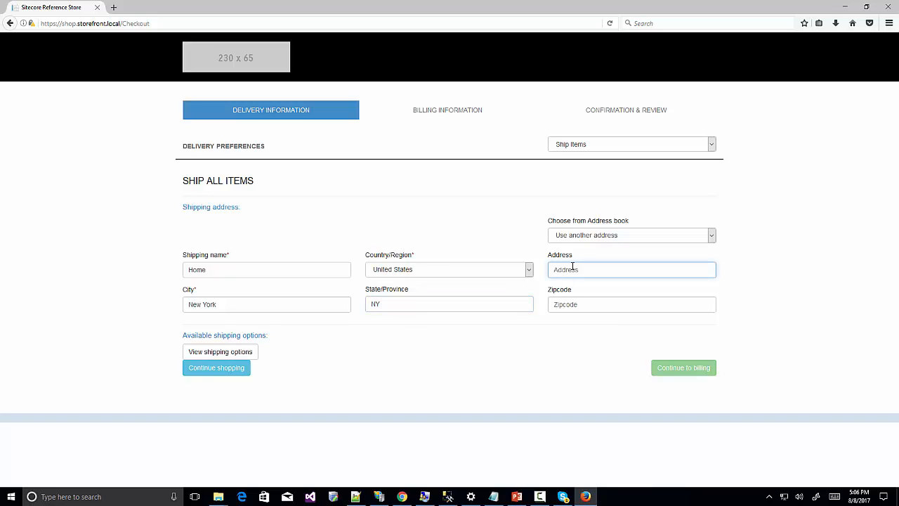
{"action": "type", "text": "Sea Side Resort"}
{"action": "left_click", "coordinate": [583, 301]}
{"action": "type", "text": "1100045"}
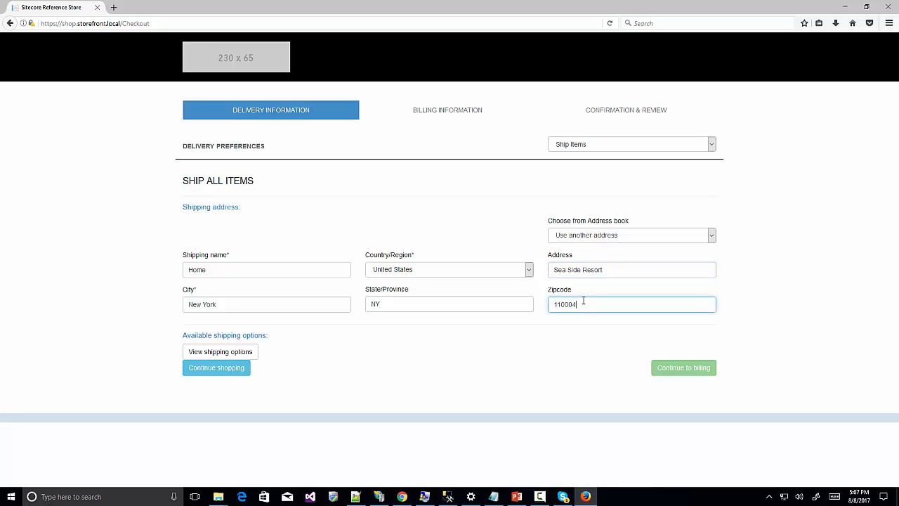
Select Next Day Air shipping, continue to billing, and expand the Apply Credit Card form.
{"action": "left_click", "coordinate": [226, 355]}
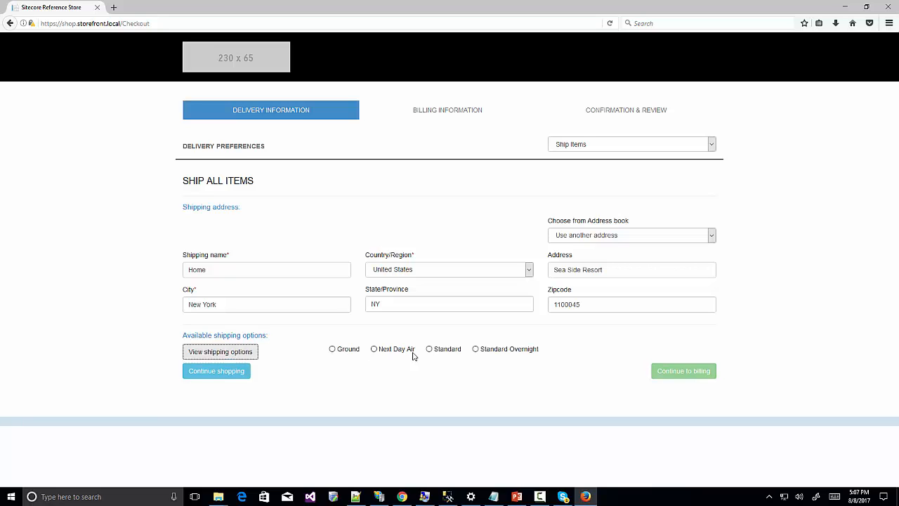
{"action": "left_click", "coordinate": [374, 349]}
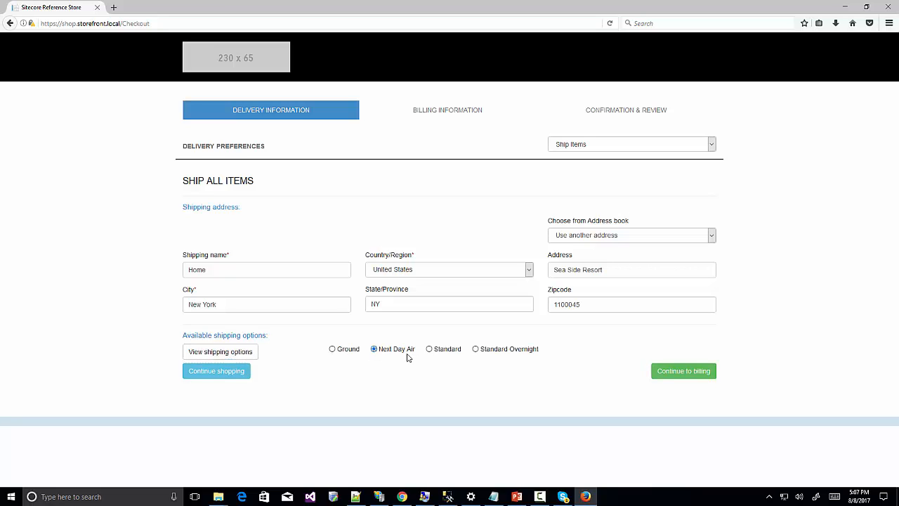
{"action": "left_click", "coordinate": [675, 371]}
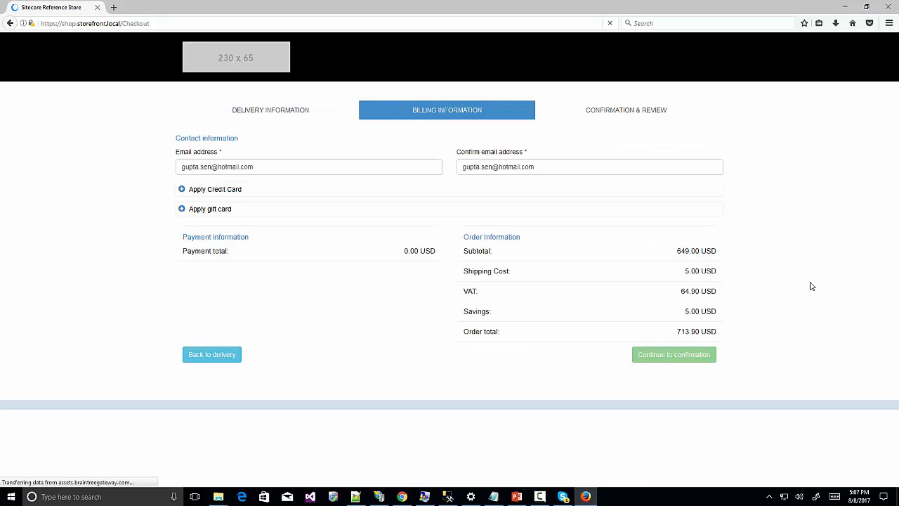
{"action": "left_click", "coordinate": [221, 190]}
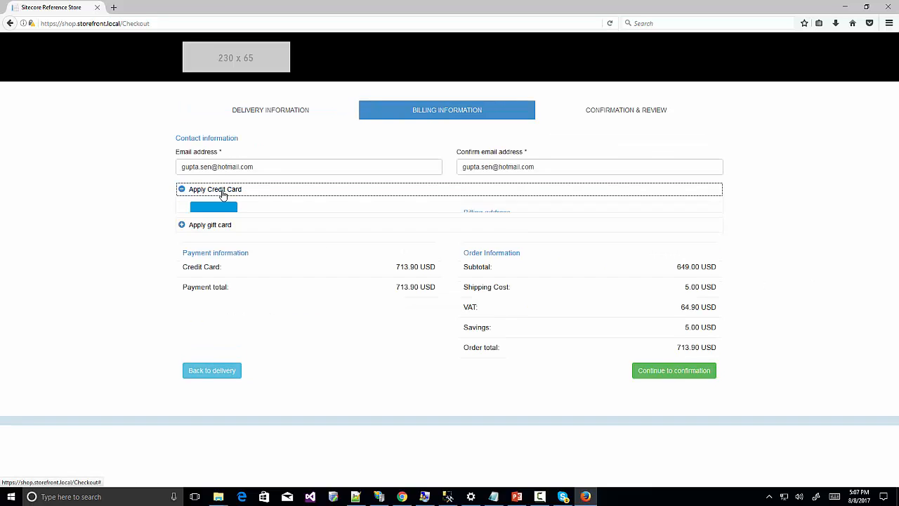
{"action": "left_click", "coordinate": [113, 7]}
Search Google for braintree sandbox credit card details and open Credit Cards | Testing and Go Live in a new tab.
{"action": "type", "text": "bra"}
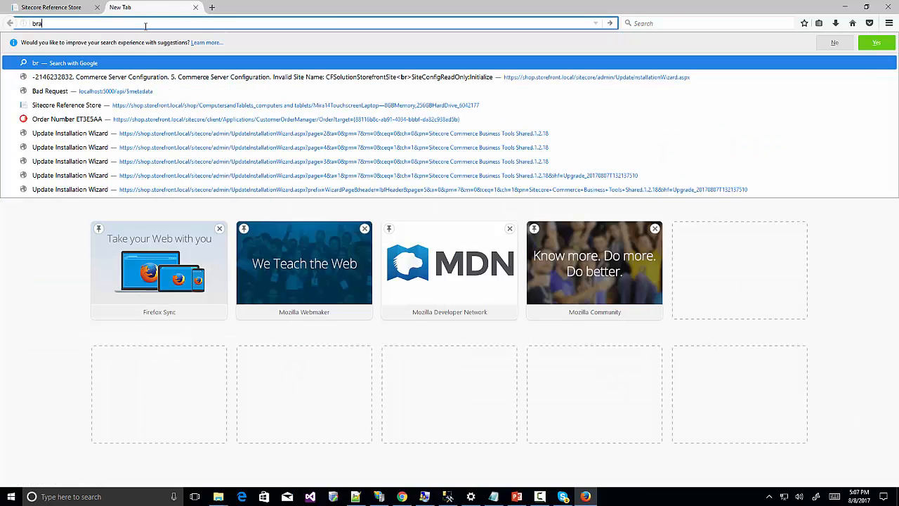
{"action": "type", "text": "intre"}
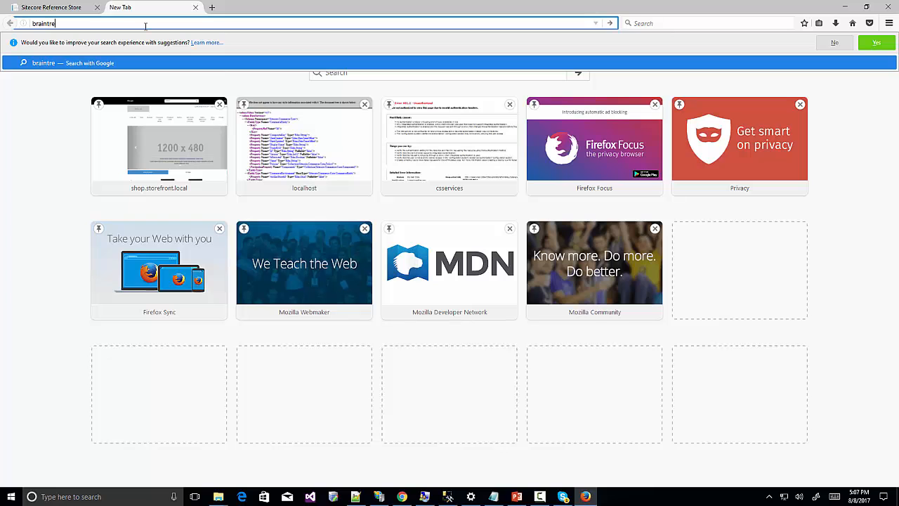
{"action": "type", "text": "e card"}
{"action": "key", "text": "Return"}
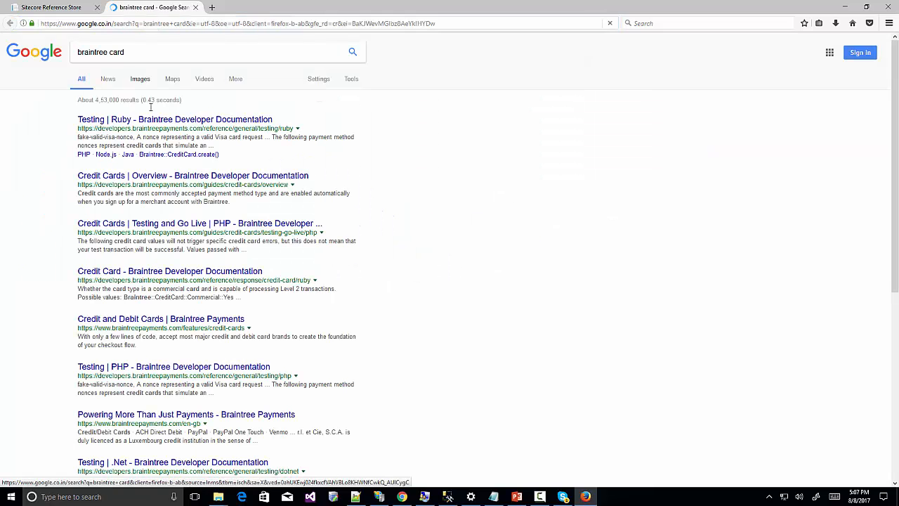
{"action": "right_click", "coordinate": [158, 179]}
{"action": "left_click", "coordinate": [106, 53]}
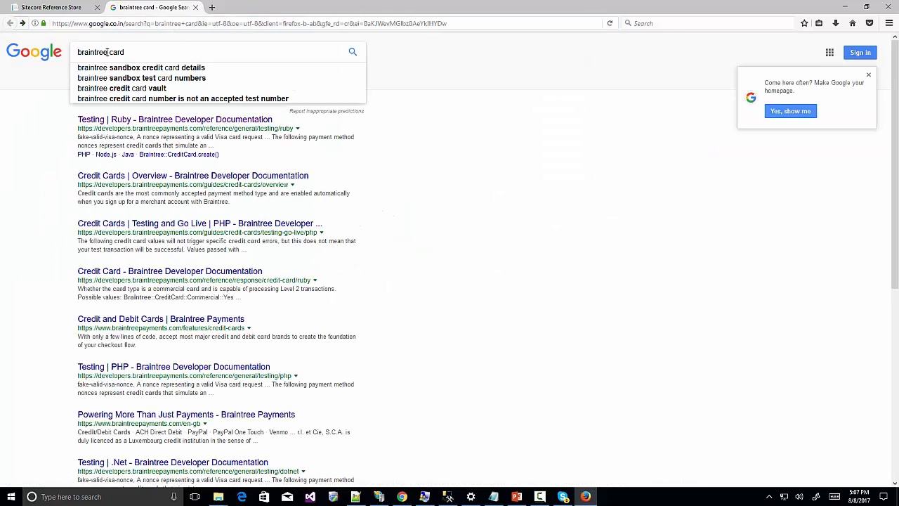
{"action": "left_click", "coordinate": [172, 68]}
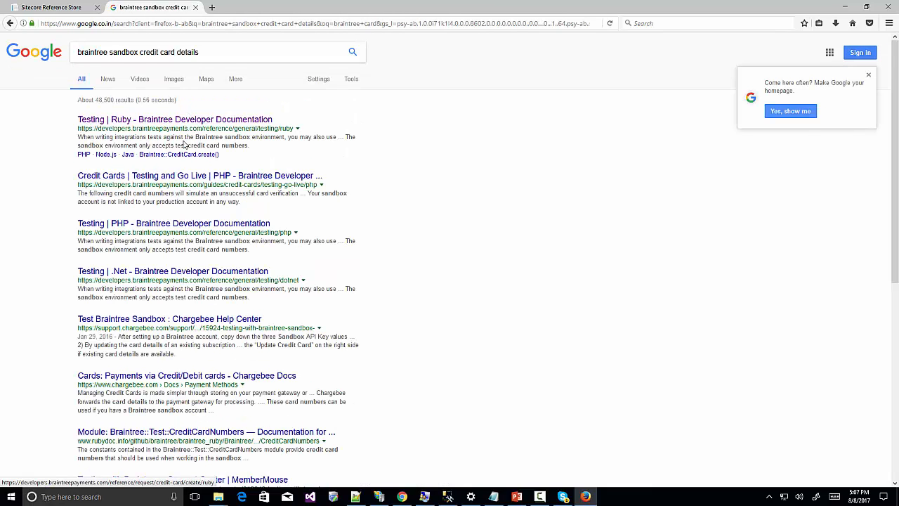
{"action": "right_click", "coordinate": [204, 175]}
{"action": "left_click", "coordinate": [230, 180]}
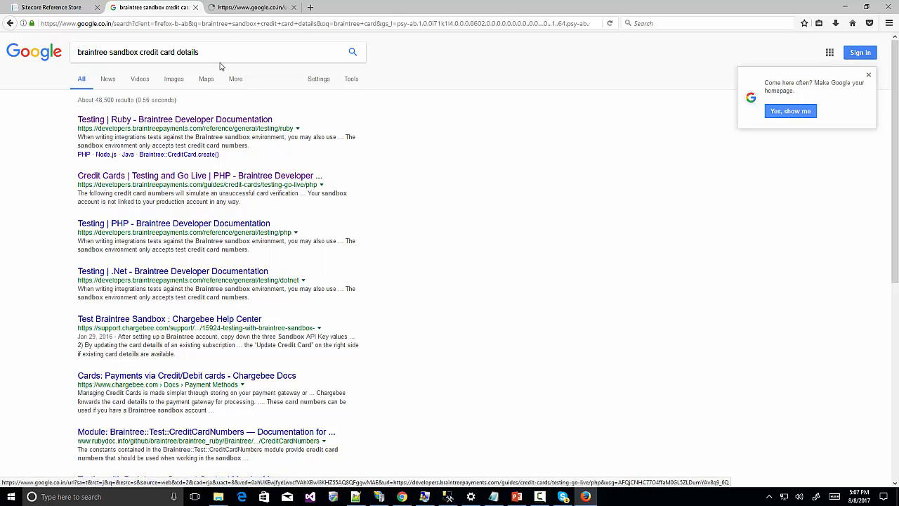
{"action": "left_click", "coordinate": [247, 7]}
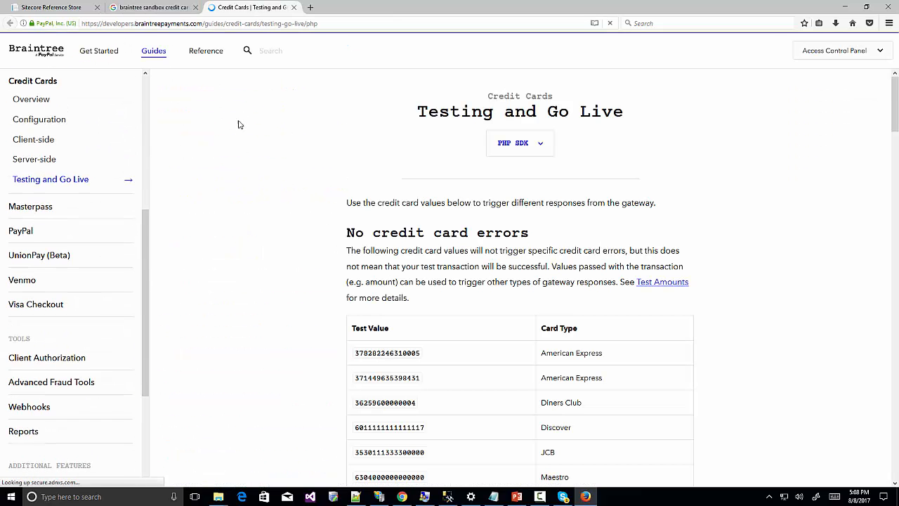
{"action": "scroll", "coordinate": [391, 253], "scroll_direction": "down", "scroll_amount": 5}
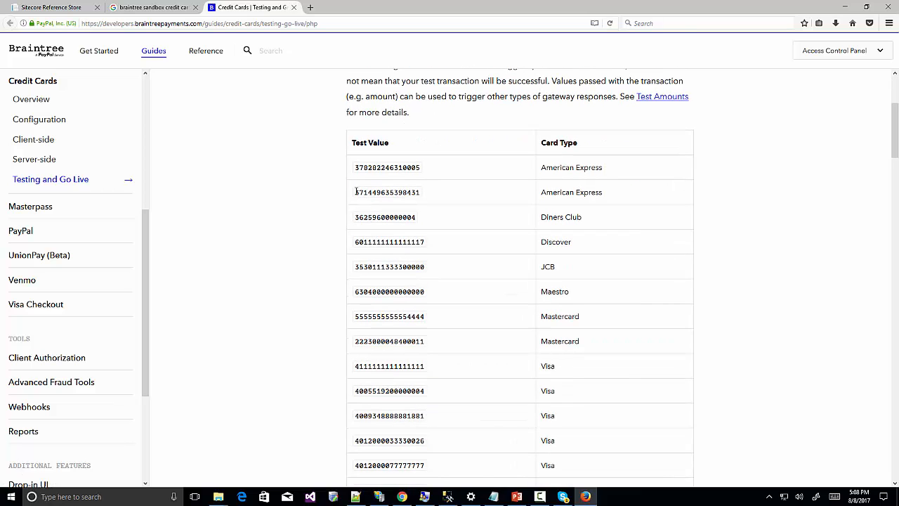
{"action": "left_click", "coordinate": [144, 8]}
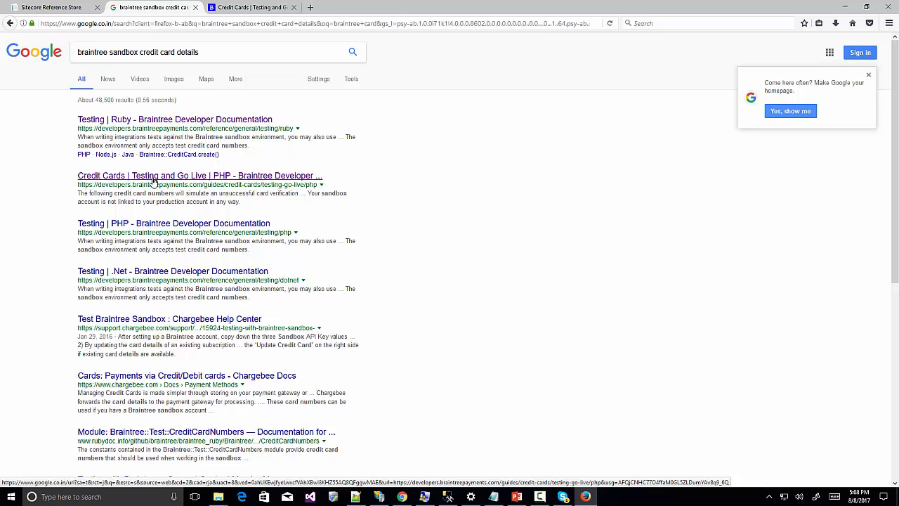
{"action": "left_click", "coordinate": [245, 8]}
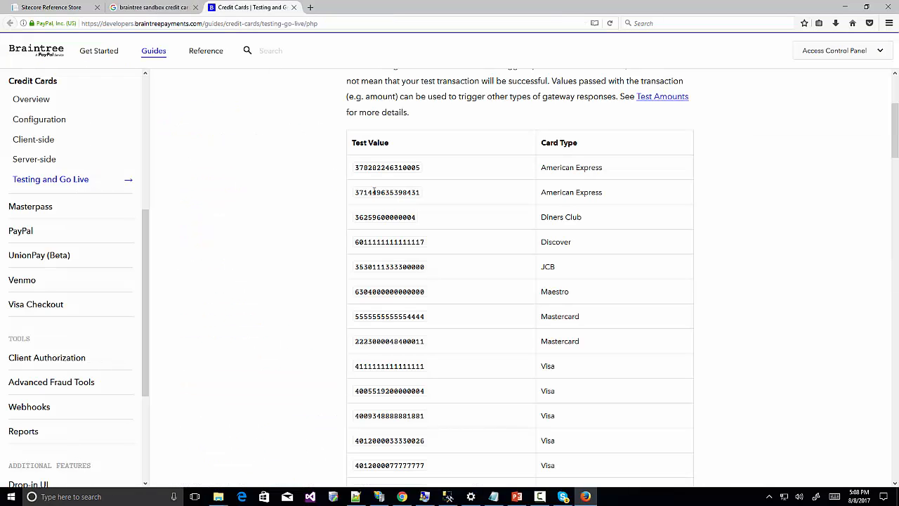
{"action": "left_click_drag", "start_coordinate": [355, 192], "coordinate": [444, 188]}
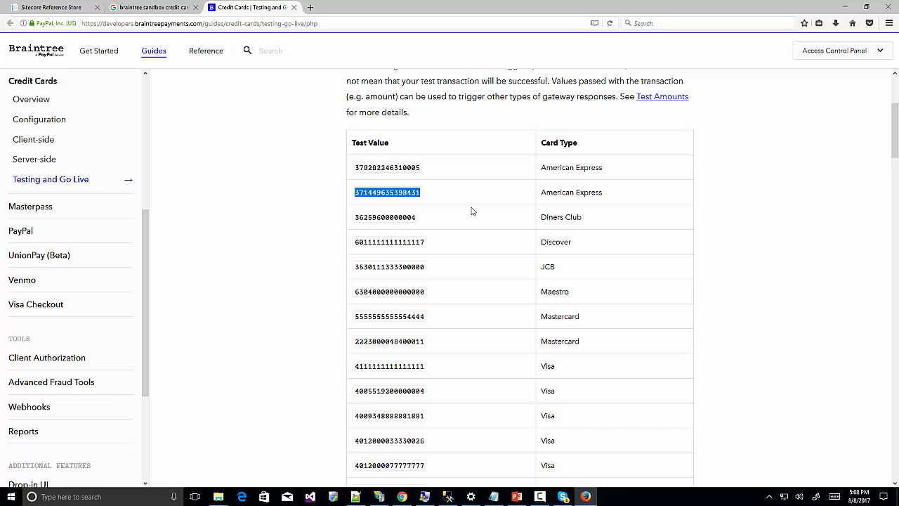
{"action": "left_click", "coordinate": [539, 497]}
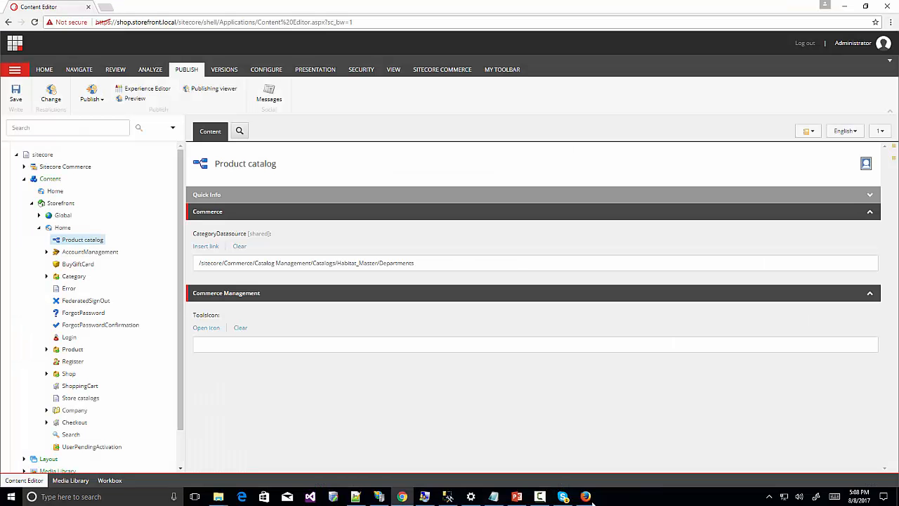
{"action": "left_click", "coordinate": [585, 496]}
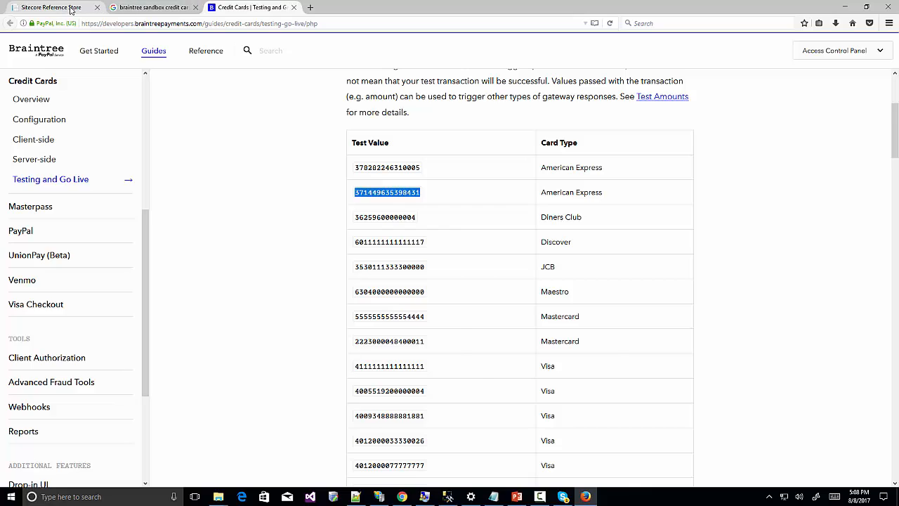
Paste the Amex test card number, enter expiry 04 / 2018, and validate the payment.
{"action": "left_click", "coordinate": [77, 8]}
{"action": "left_click", "coordinate": [216, 256]}
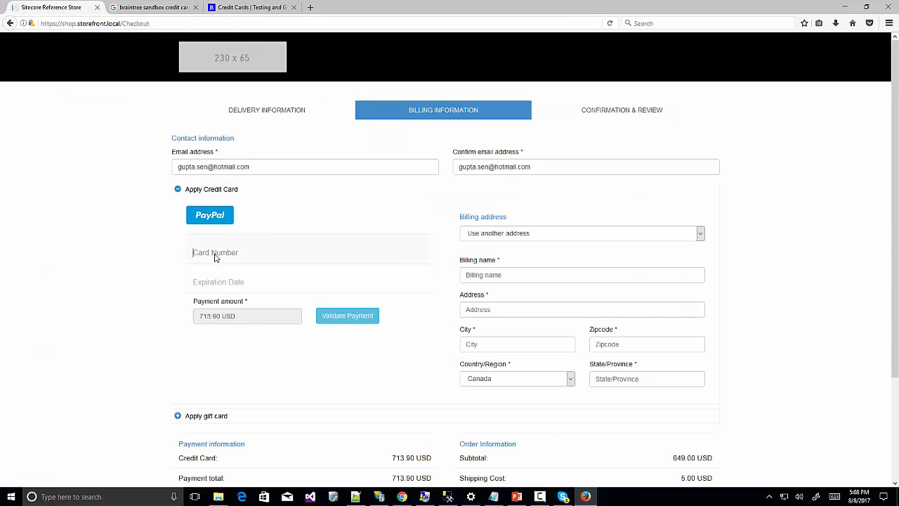
{"action": "key", "text": "ctrl+v"}
{"action": "left_click", "coordinate": [218, 282]}
{"action": "type", "text": "04 / 2018"}
{"action": "left_click", "coordinate": [345, 322]}
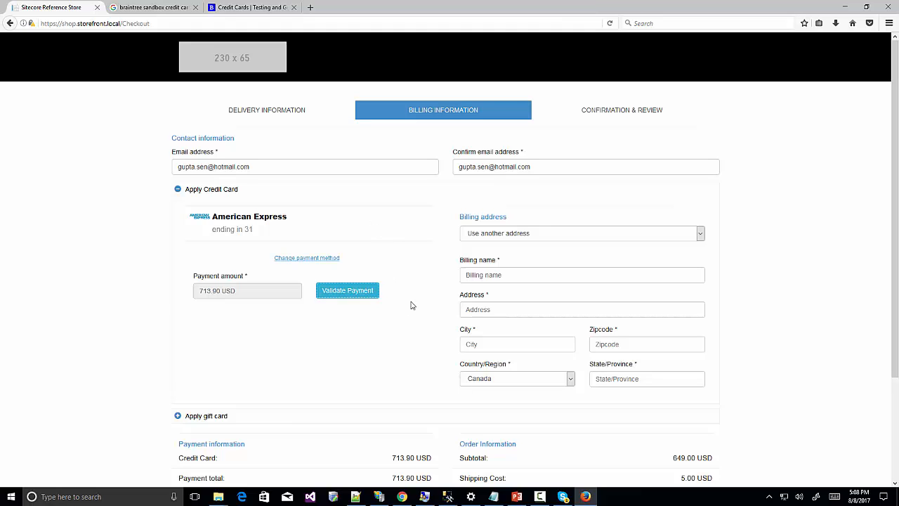
Bill to the same address as shipping, confirm the order, and select its confirmation number.
{"action": "left_click", "coordinate": [704, 237]}
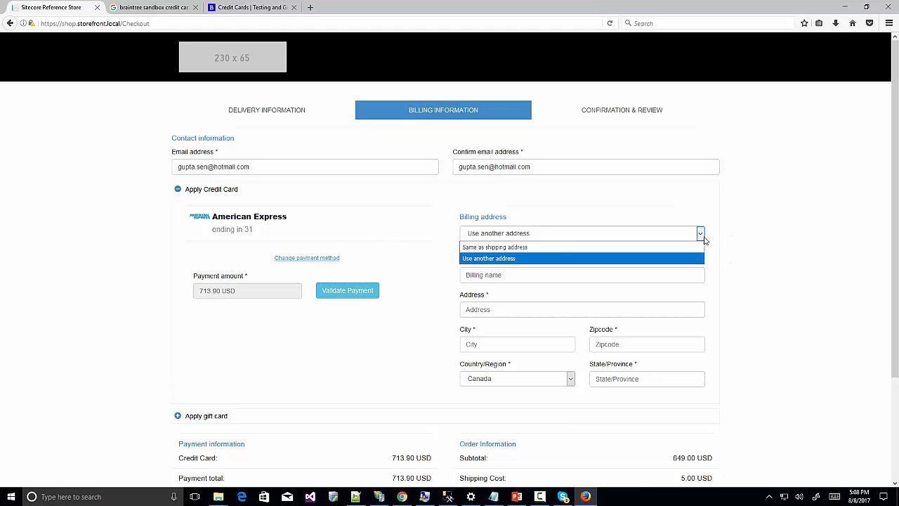
{"action": "left_click", "coordinate": [555, 250]}
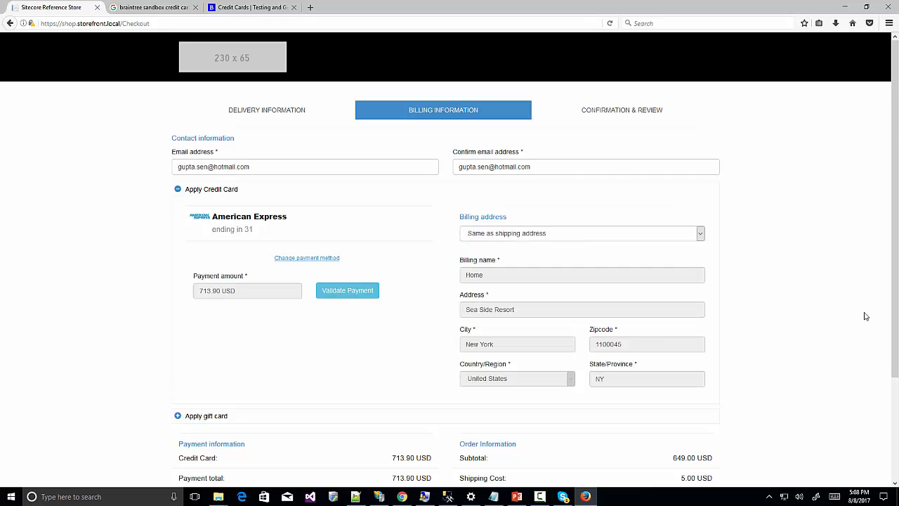
{"action": "scroll", "coordinate": [877, 324], "scroll_direction": "down", "scroll_amount": 3}
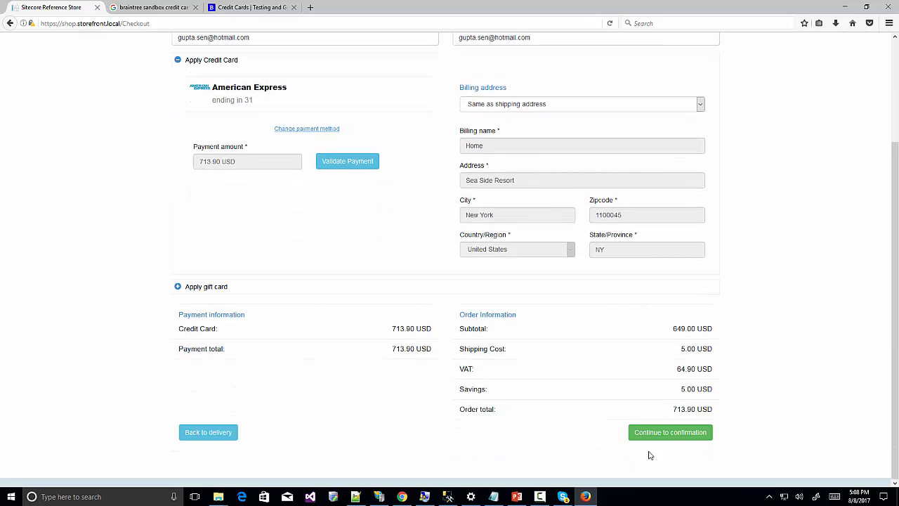
{"action": "left_click", "coordinate": [654, 432]}
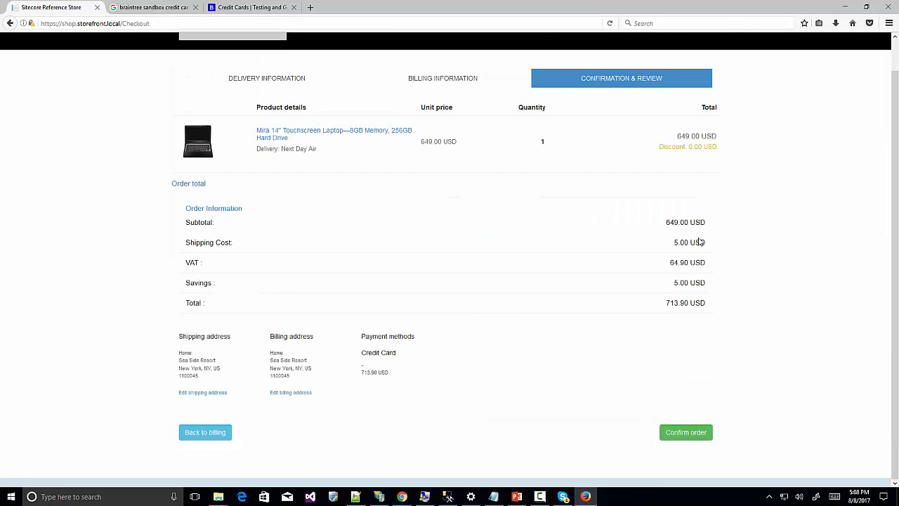
{"action": "left_click", "coordinate": [685, 434]}
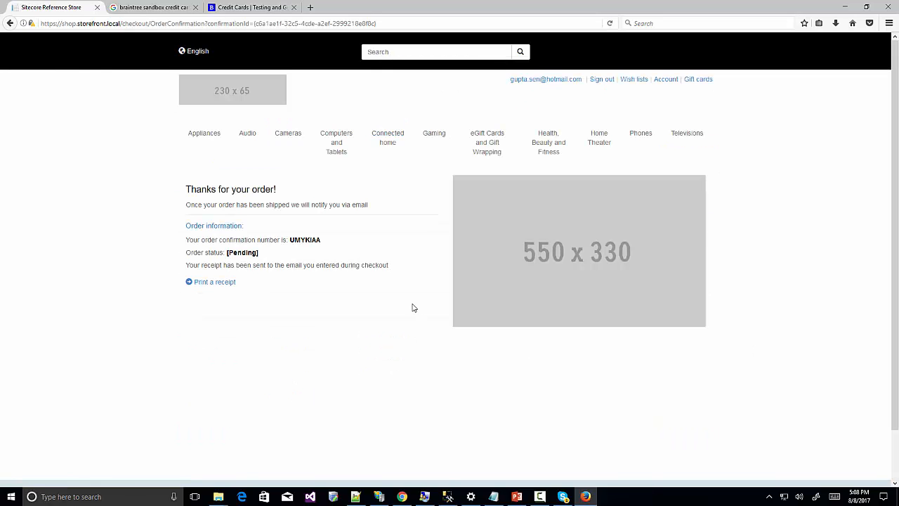
{"action": "left_click_drag", "start_coordinate": [290, 241], "coordinate": [336, 244]}
{"action": "left_click", "coordinate": [402, 496]}
Open Customer & Order Manager from the Launchpad and show the Orders list.
{"action": "left_click", "coordinate": [14, 45]}
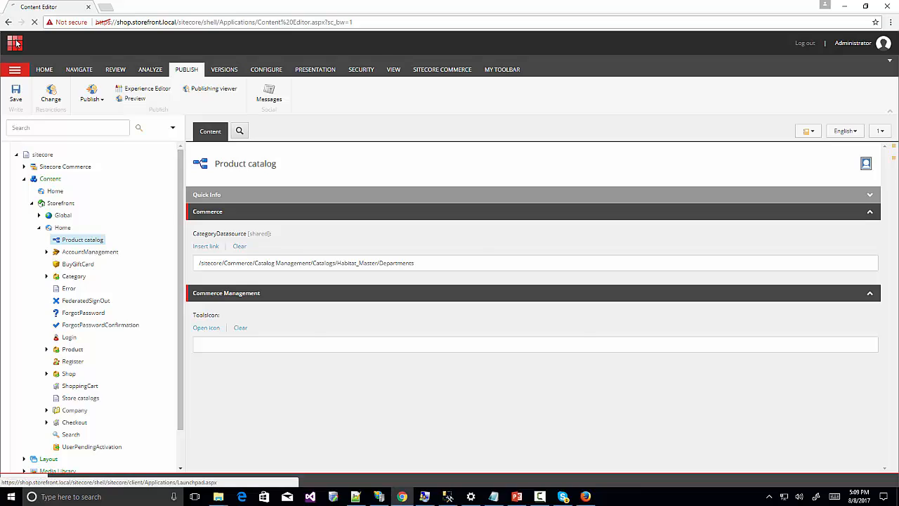
{"action": "left_click", "coordinate": [366, 168]}
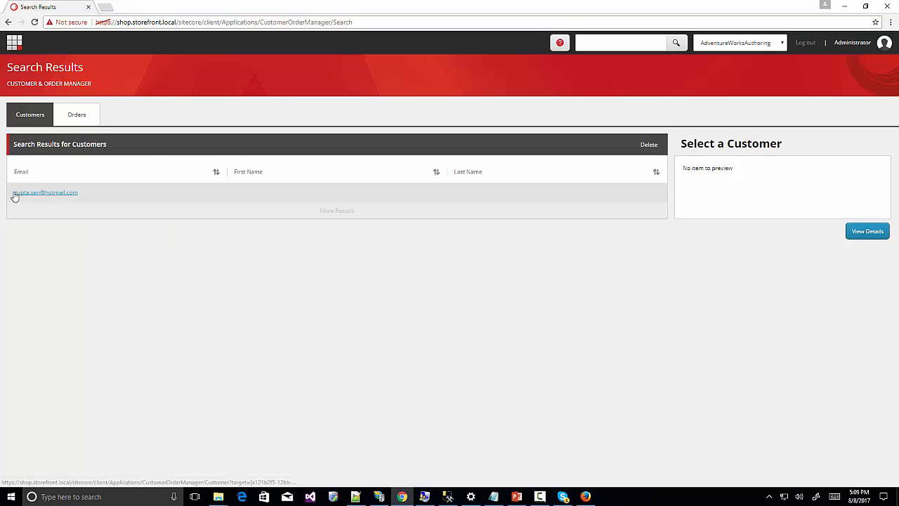
{"action": "left_click", "coordinate": [78, 117]}
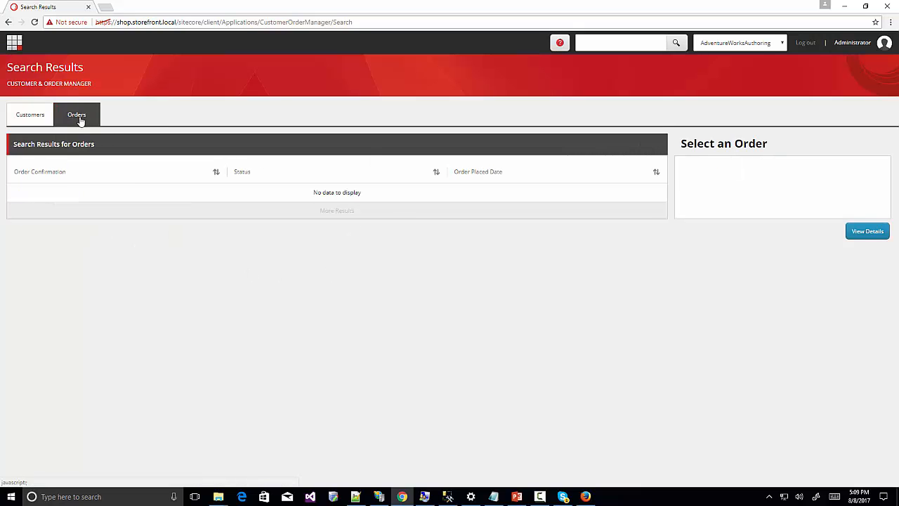
Filter orders to the HabitatAuthoring site and open the pending USD713.90 Next Day Air order.
{"action": "left_click", "coordinate": [772, 43]}
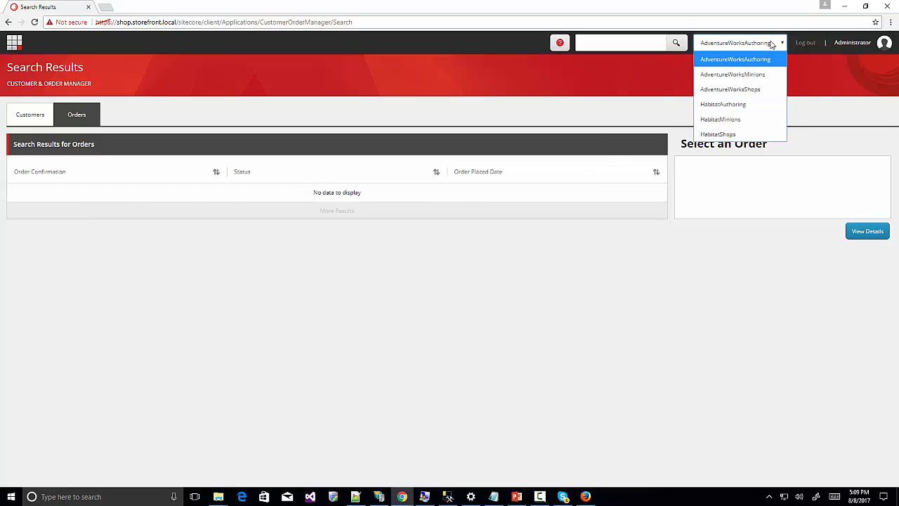
{"action": "left_click", "coordinate": [749, 105]}
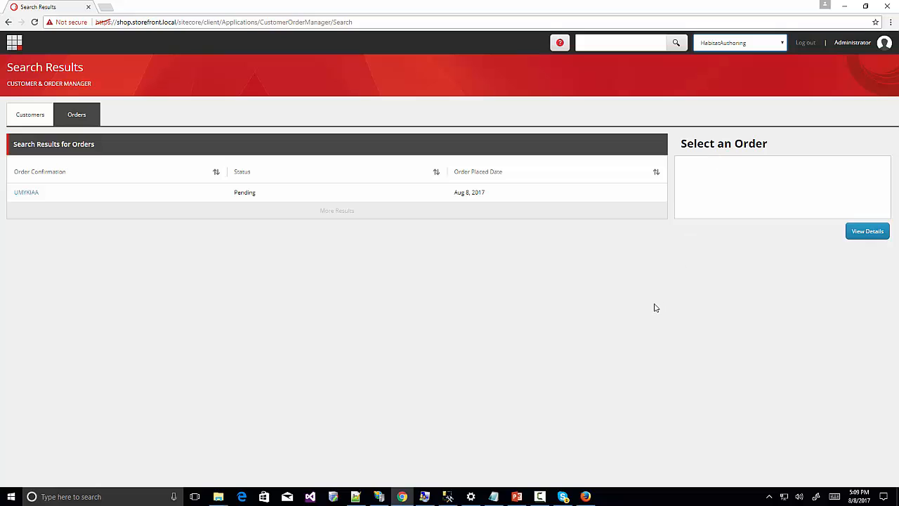
{"action": "left_click", "coordinate": [27, 193]}
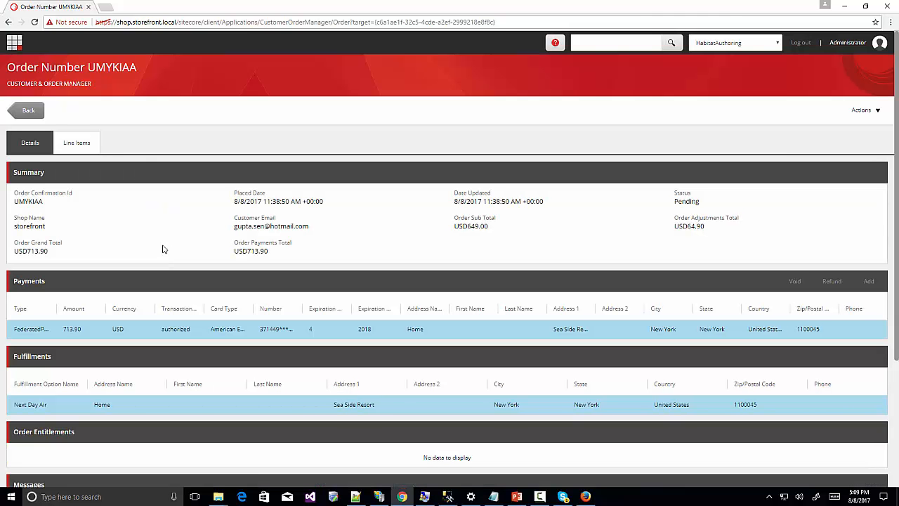
{"action": "scroll", "coordinate": [162, 249], "scroll_direction": "down", "scroll_amount": 1}
{"action": "scroll", "coordinate": [163, 250], "scroll_direction": "down", "scroll_amount": 3}
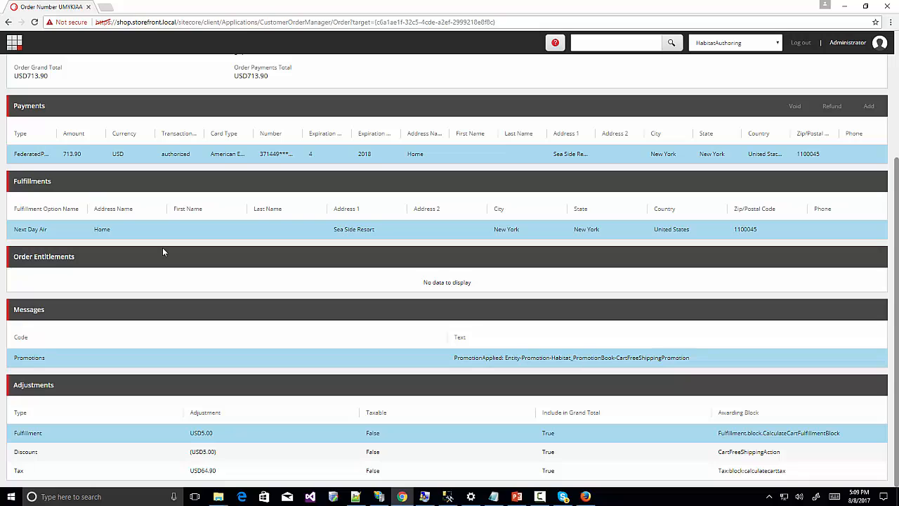
{"action": "scroll", "coordinate": [162, 251], "scroll_direction": "up", "scroll_amount": 4}
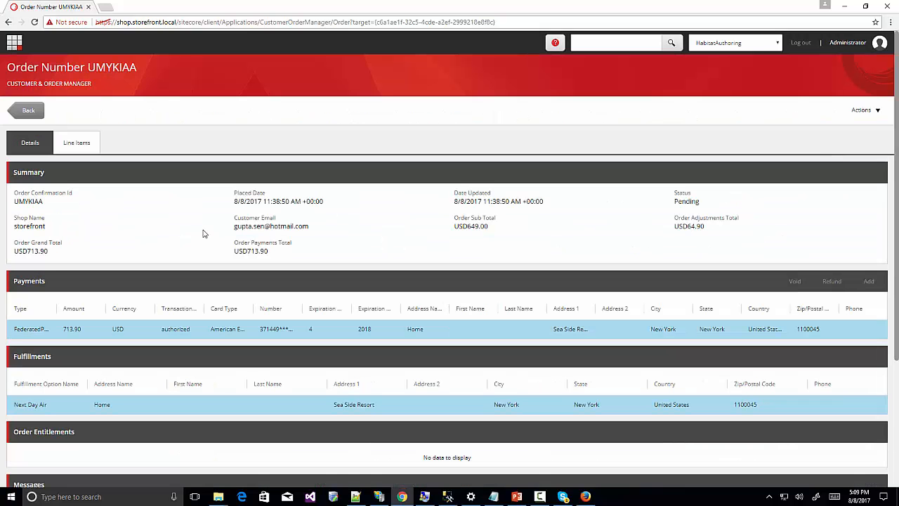